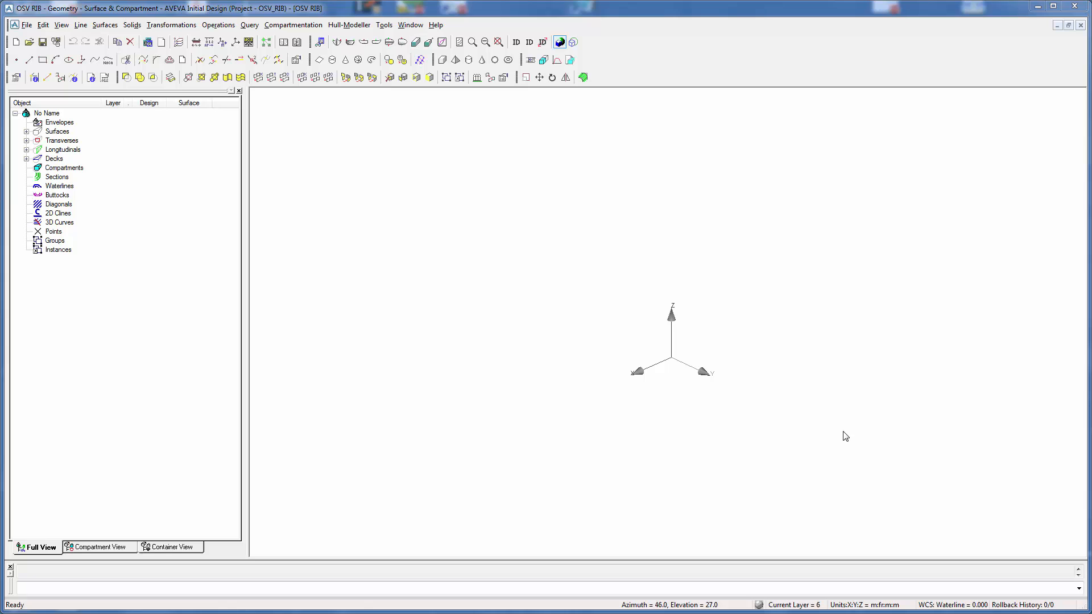
# Load the Hull hull form into the OSV RIB design with the Reflect and Cover options enabled
pyautogui.click(27, 25)
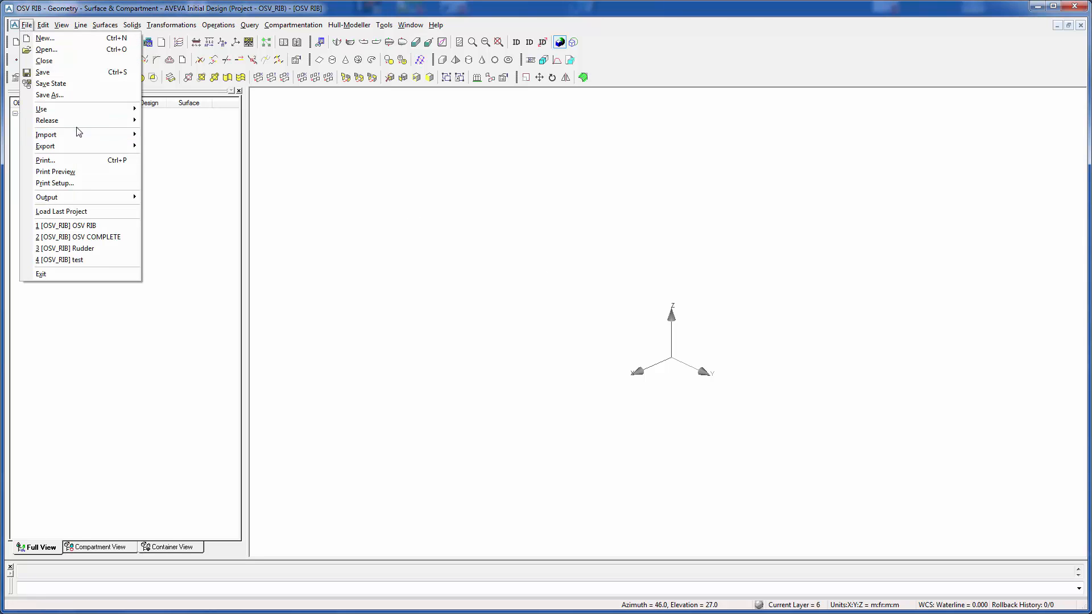
pyautogui.moveTo(85, 109)
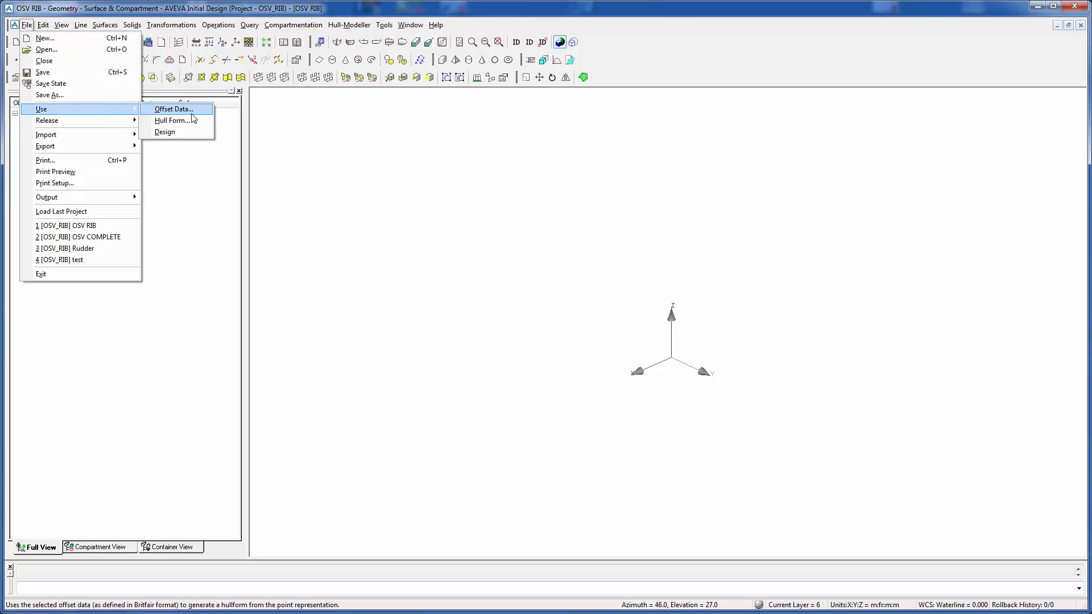
pyautogui.click(174, 120)
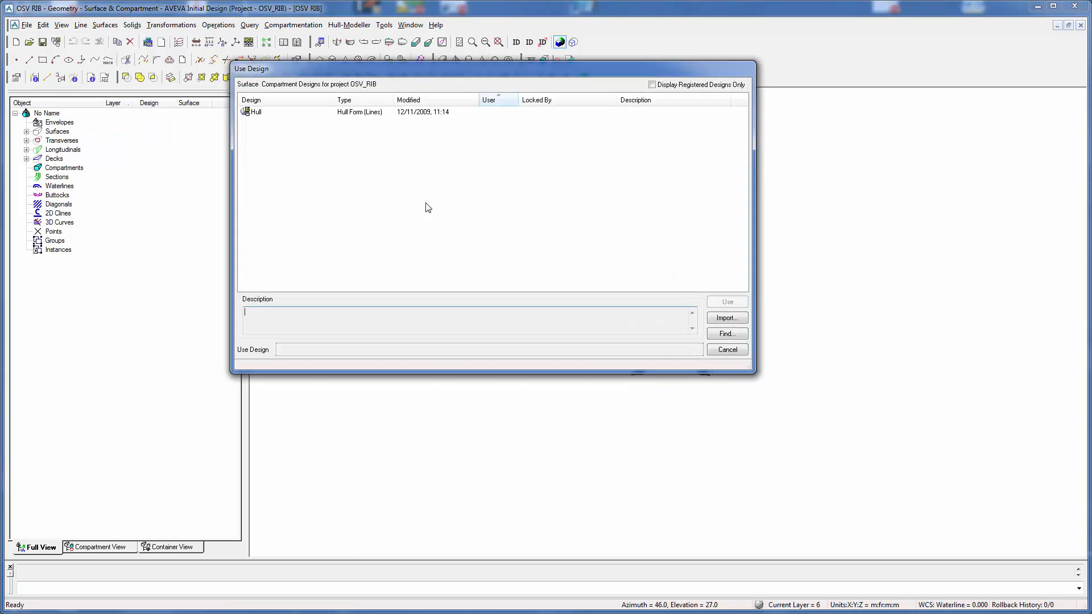
pyautogui.click(257, 112)
pyautogui.click(727, 302)
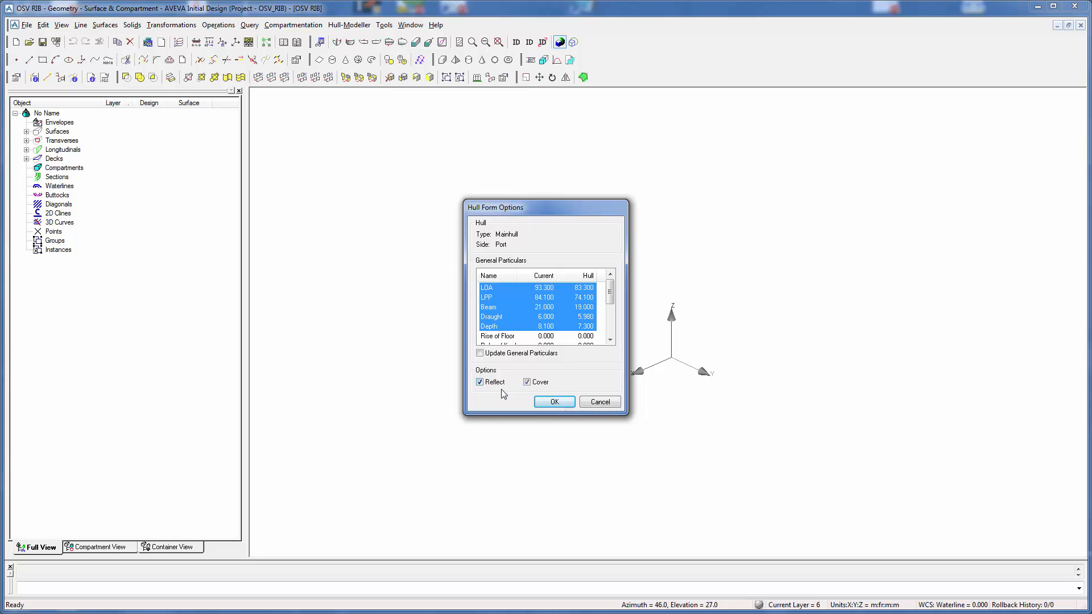
pyautogui.click(553, 402)
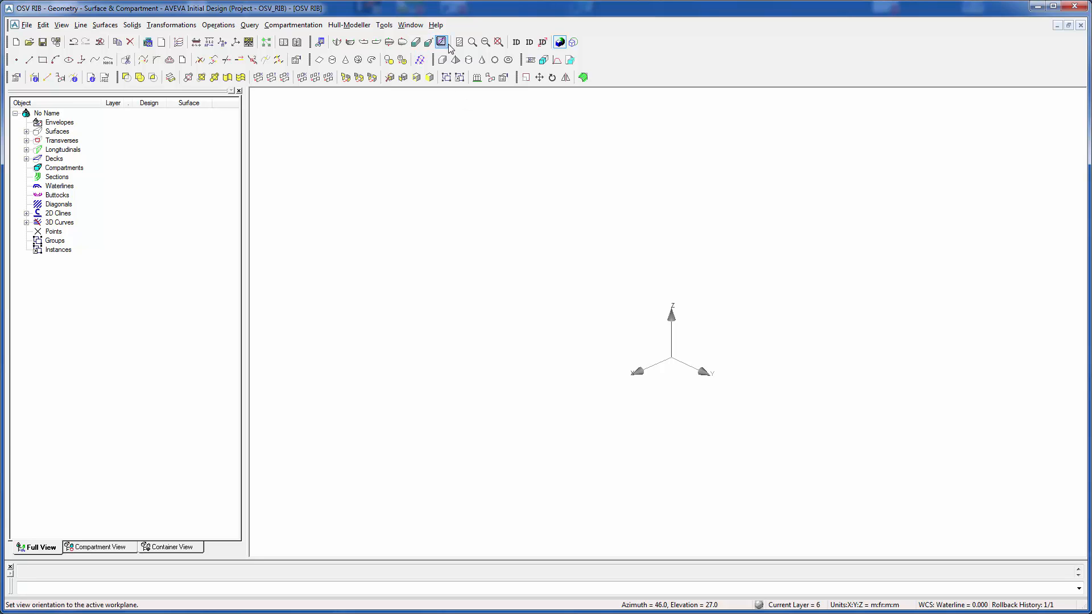
pyautogui.click(498, 43)
pyautogui.moveTo(578, 307)
pyautogui.mouseDown(button='middle')
pyautogui.moveTo(575, 261)
pyautogui.moveTo(531, 275)
pyautogui.moveTo(602, 288)
pyautogui.moveTo(597, 276)
pyautogui.moveTo(589, 294)
pyautogui.mouseUp(button='middle')
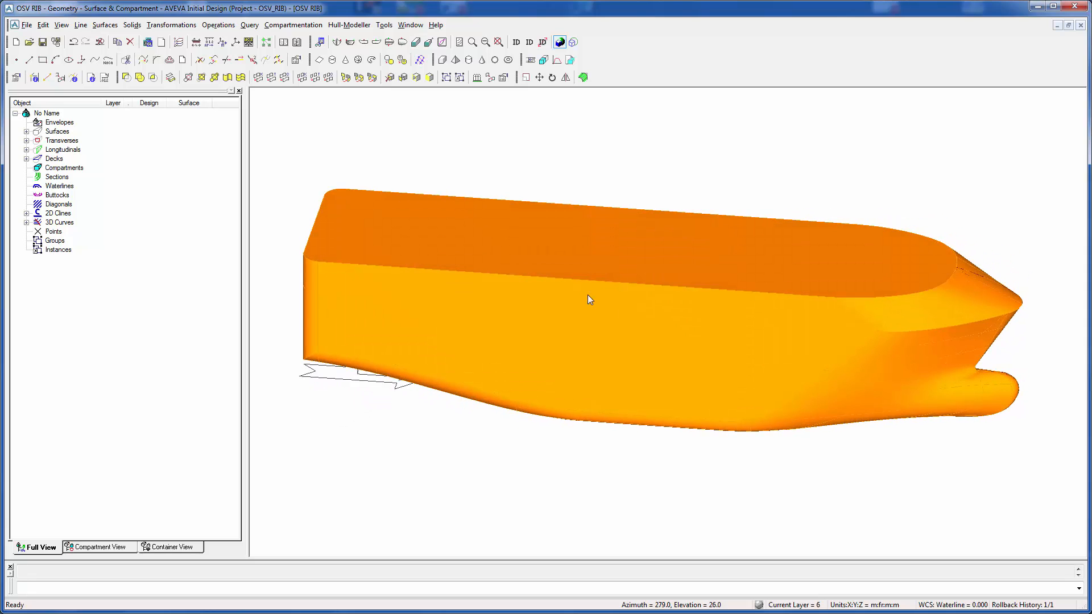
# Set the Hull surface as an envelope and select the resulting entry under Envelopes
pyautogui.click(26, 131)
pyautogui.rightClick(78, 167)
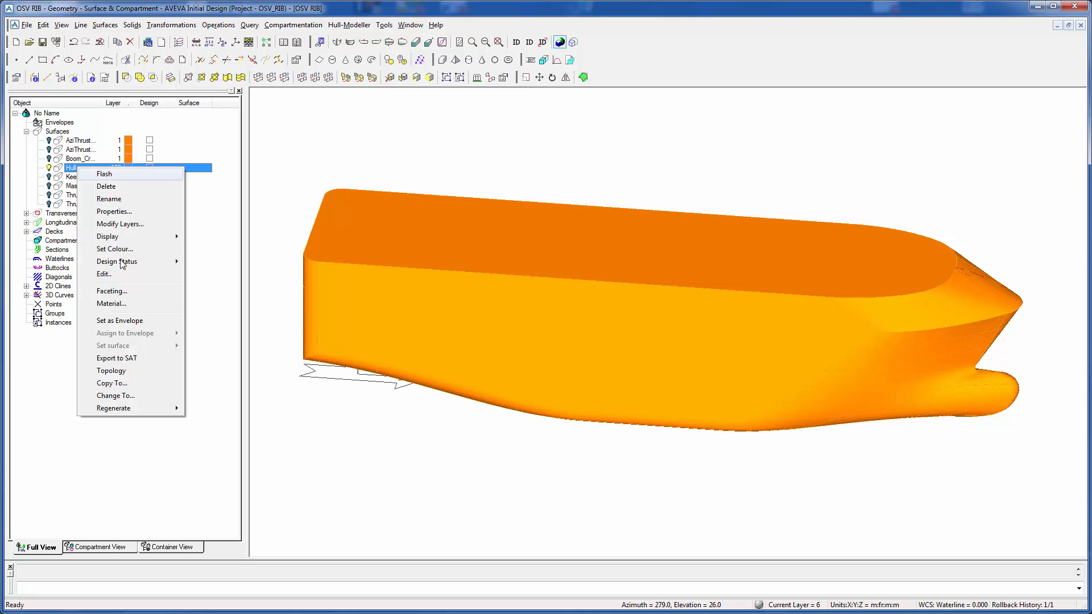
pyautogui.click(128, 322)
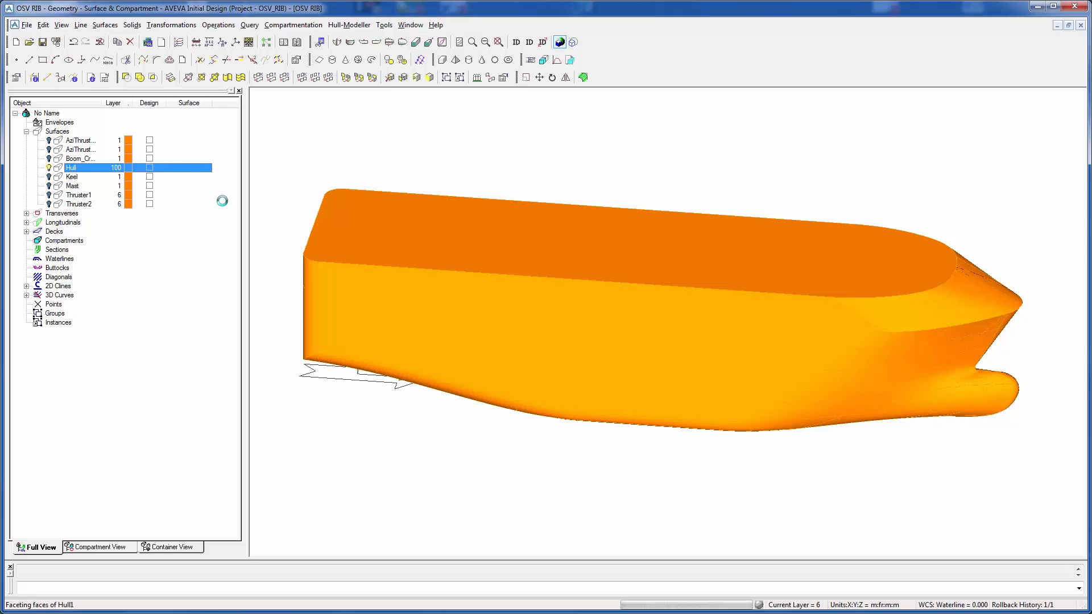
pyautogui.click(26, 122)
pyautogui.click(71, 133)
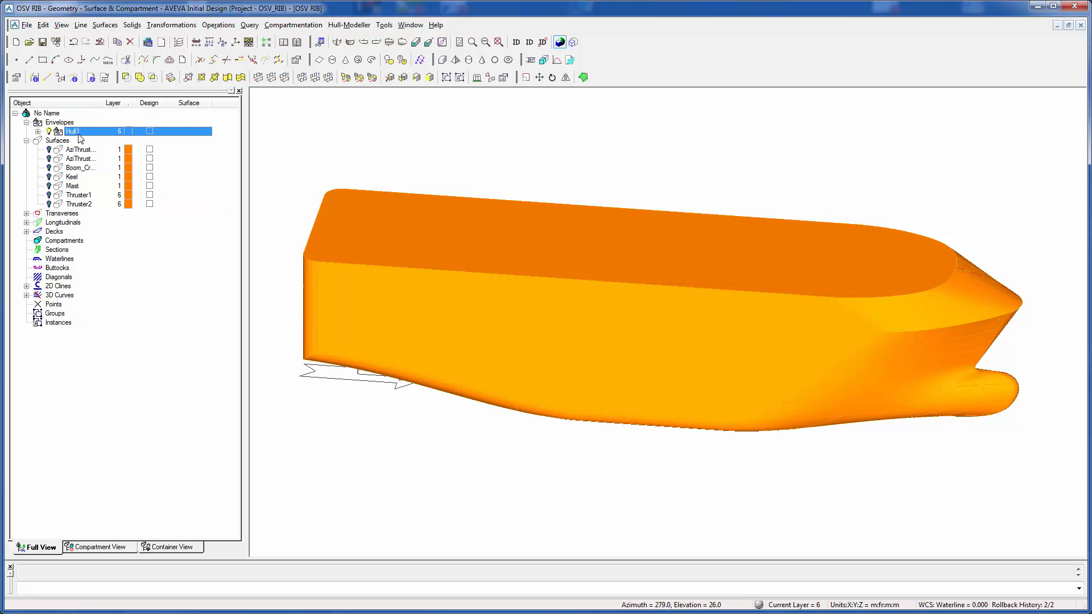
# Give the hull envelope's material a transparency using the Plain shader with a percentage value
pyautogui.click(37, 131)
pyautogui.rightClick(84, 134)
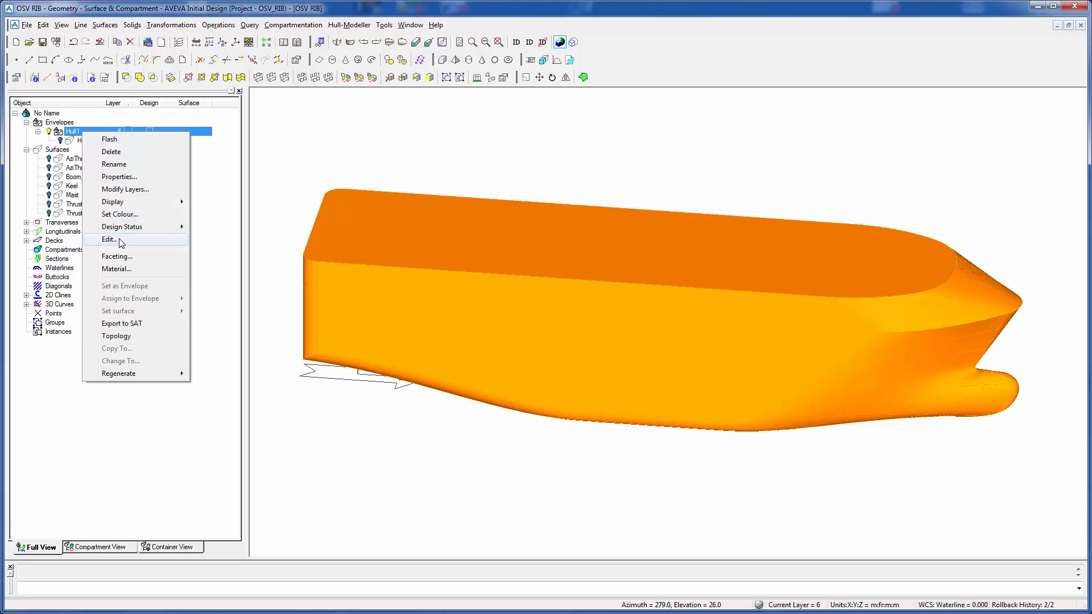
pyautogui.click(120, 269)
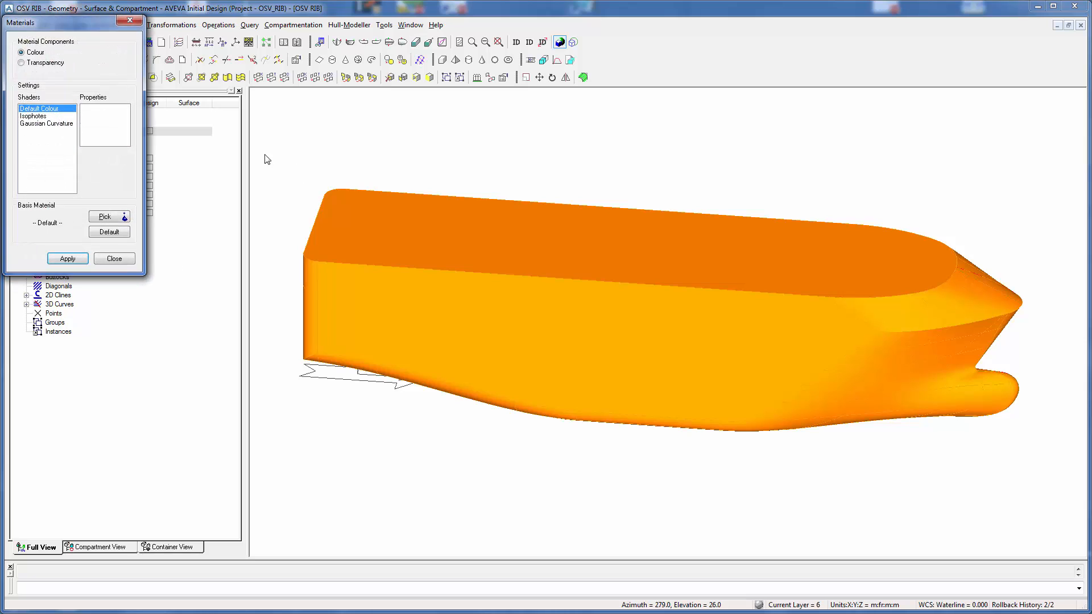
pyautogui.moveTo(64, 30); pyautogui.dragTo(129, 46)
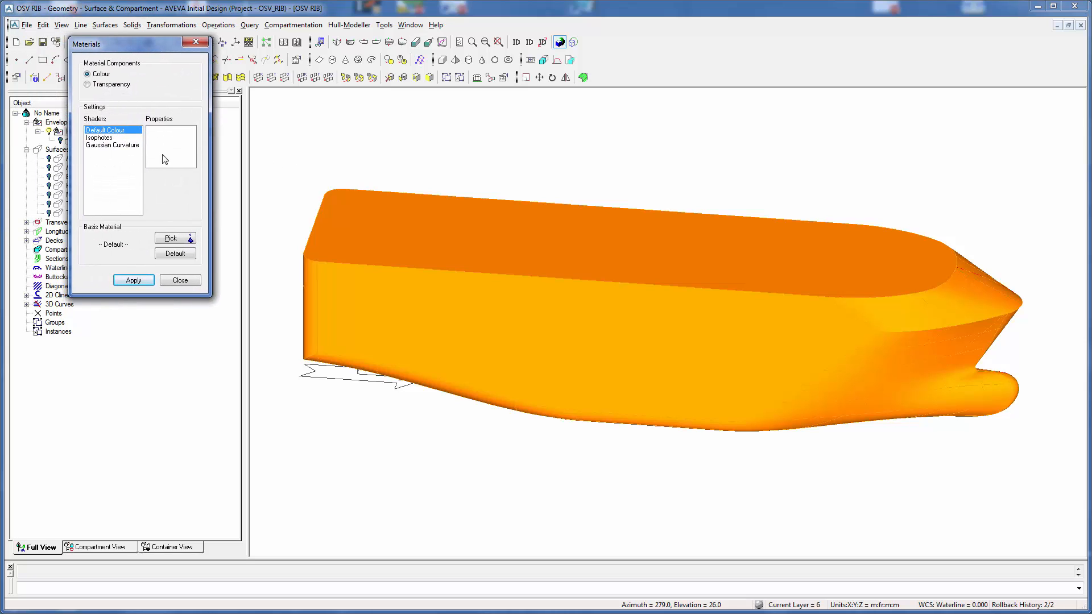
pyautogui.click(109, 84)
pyautogui.click(102, 137)
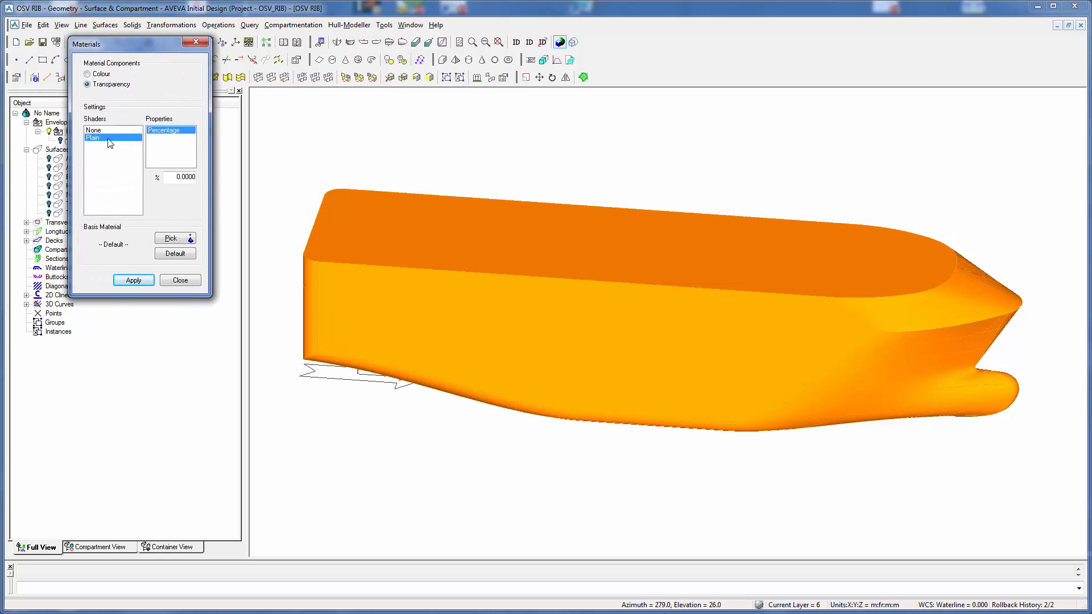
pyautogui.click(173, 179)
pyautogui.write('5')
pyautogui.click(136, 281)
pyautogui.click(176, 285)
# Display the Keel, Thruster1 and Thruster2 surfaces inside the transparent hull
pyautogui.moveTo(385, 285); pyautogui.dragTo(509, 310, button='middle')
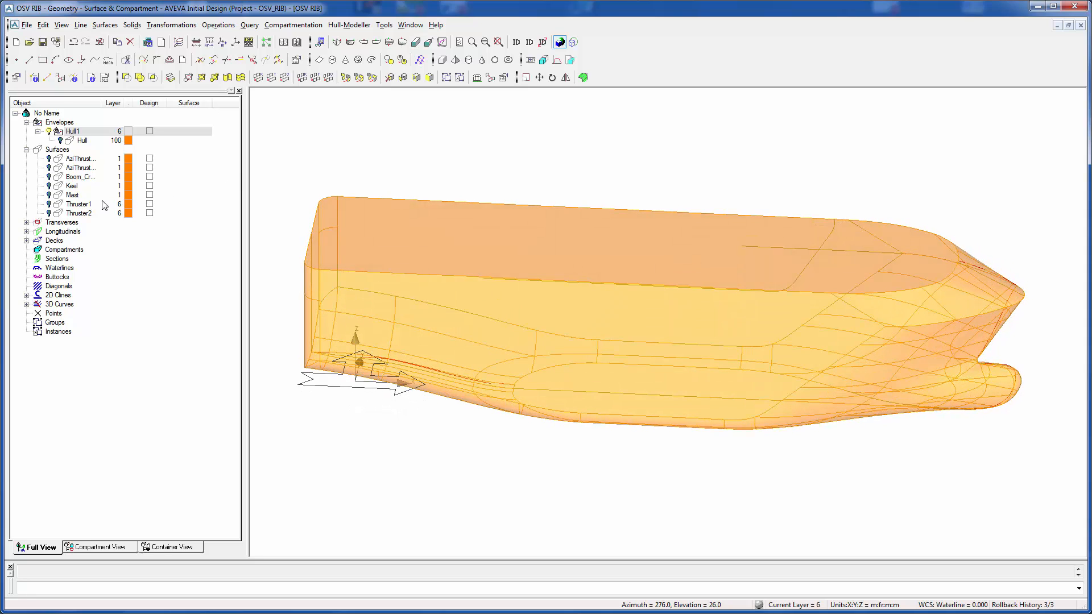
pyautogui.click(49, 186)
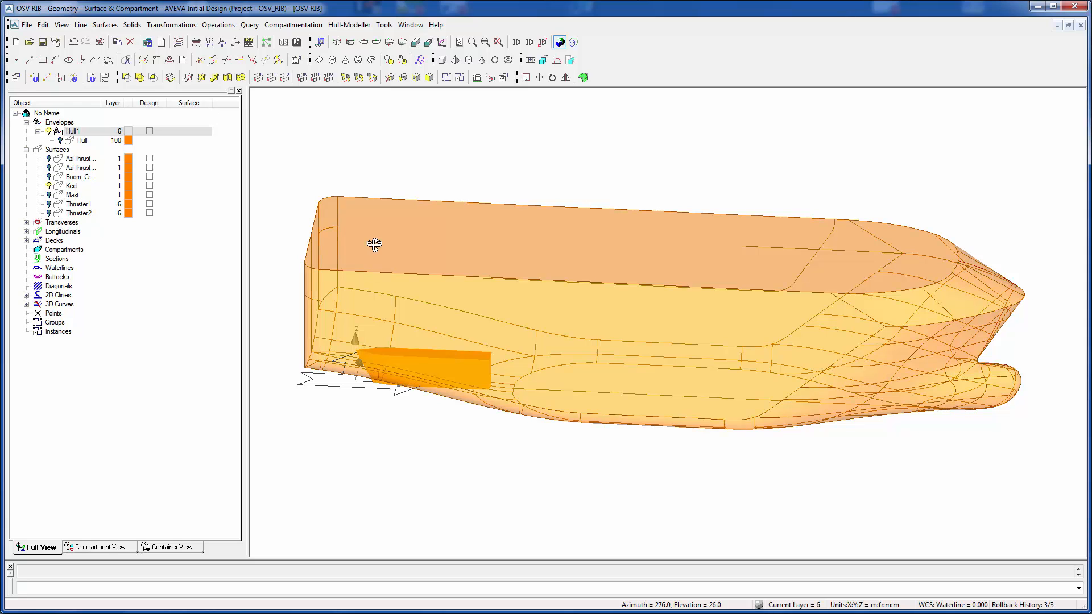
pyautogui.moveTo(376, 250); pyautogui.dragTo(373, 245, button='middle')
pyautogui.click(49, 205)
pyautogui.click(49, 213)
pyautogui.moveTo(479, 186); pyautogui.dragTo(632, 238, button='middle')
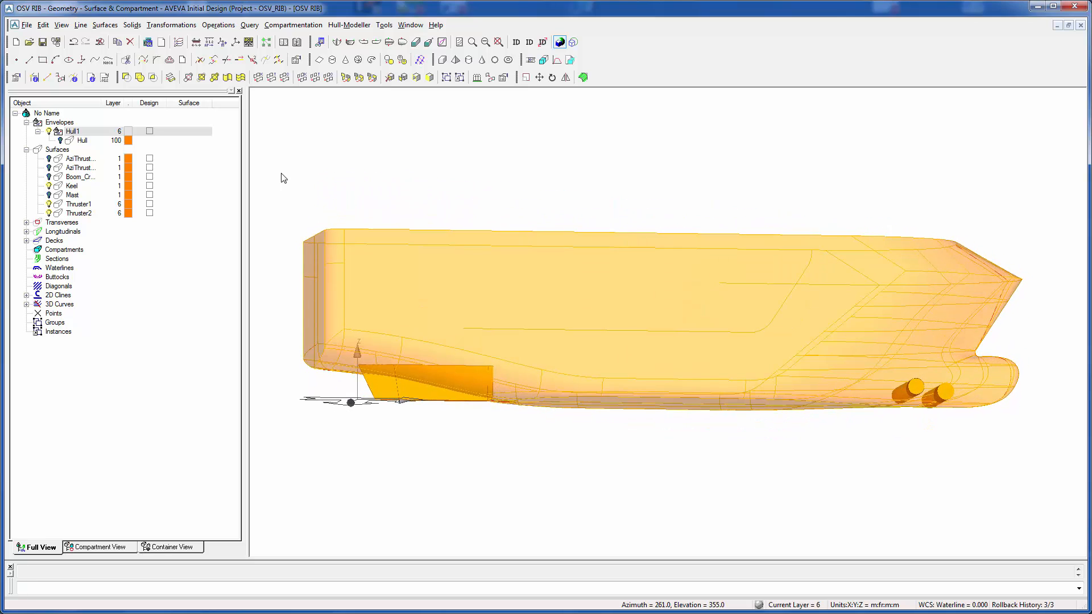
# Display the second azimuth thruster surface, examine it at the stern beside the keel, and hide it again
pyautogui.click(49, 168)
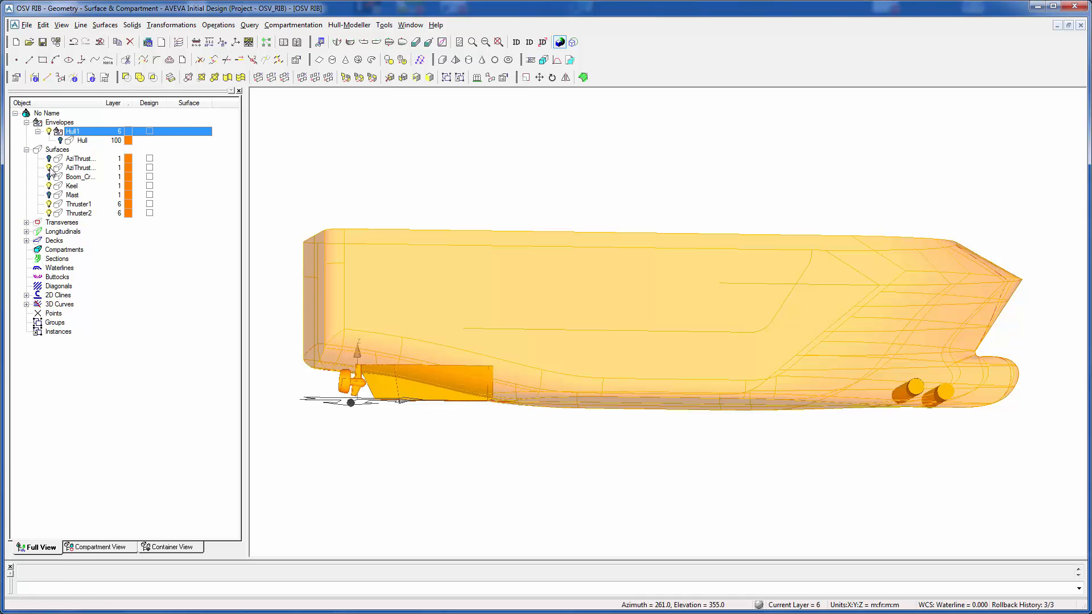
pyautogui.moveTo(341, 232); pyautogui.dragTo(484, 290, button='middle')
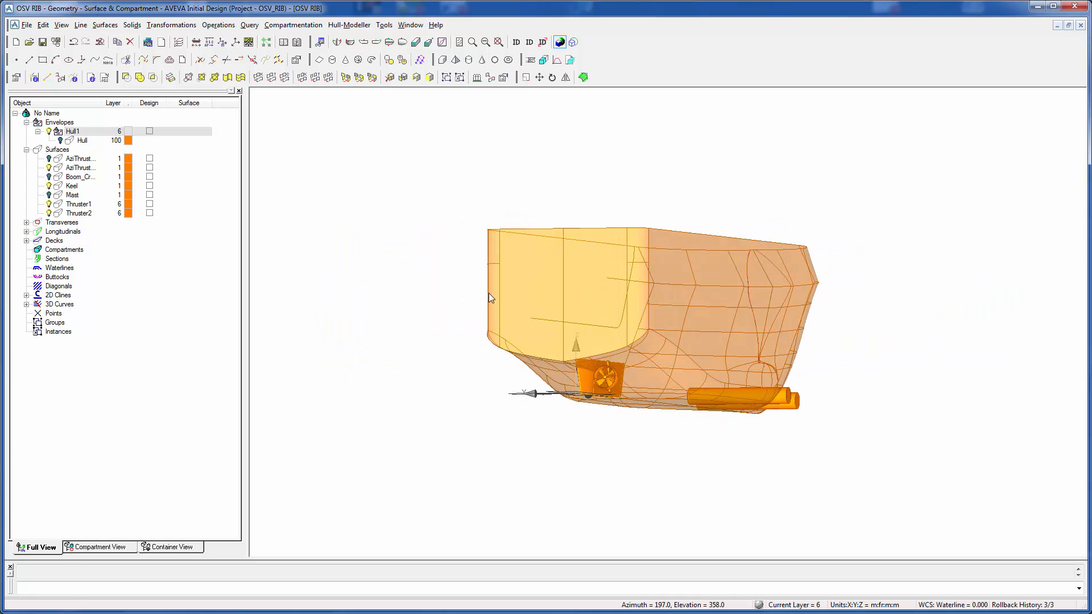
pyautogui.moveTo(615, 413); pyautogui.dragTo(566, 226, button='middle')
pyautogui.moveTo(633, 377); pyautogui.dragTo(675, 304, button='middle')
pyautogui.moveTo(594, 302); pyautogui.dragTo(547, 75, button='middle')
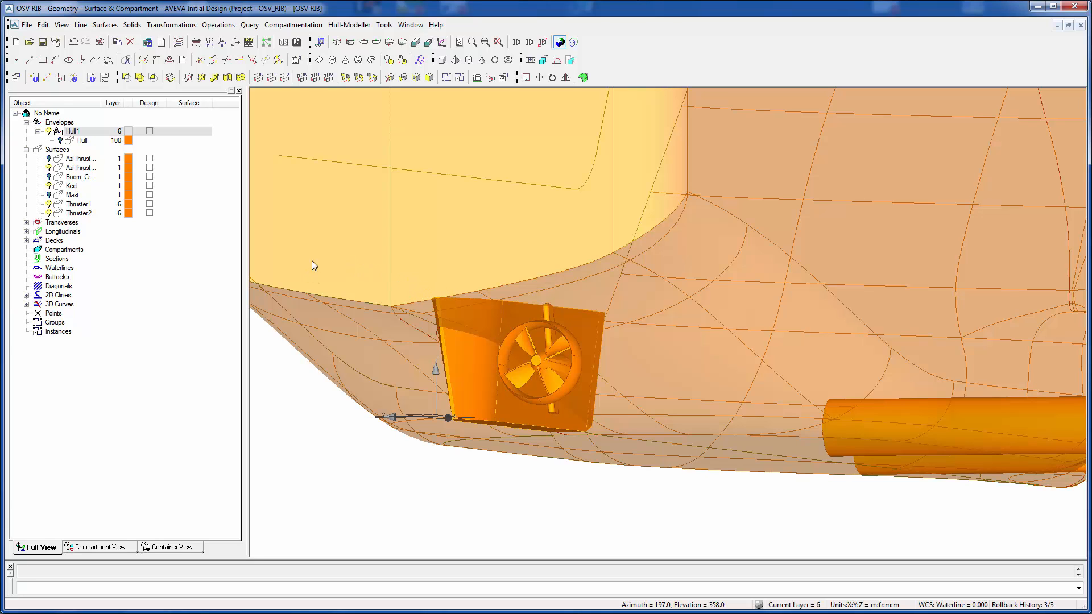
pyautogui.click(49, 168)
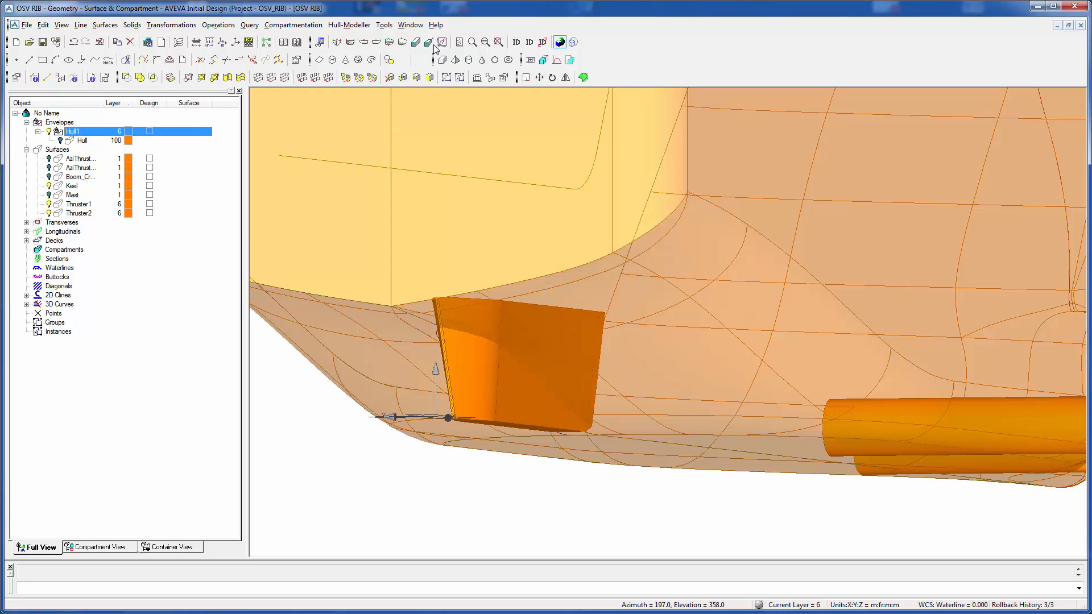
# Switch to the open Rudder design and orient the view on its two section curves
pyautogui.click(410, 25)
pyautogui.click(446, 97)
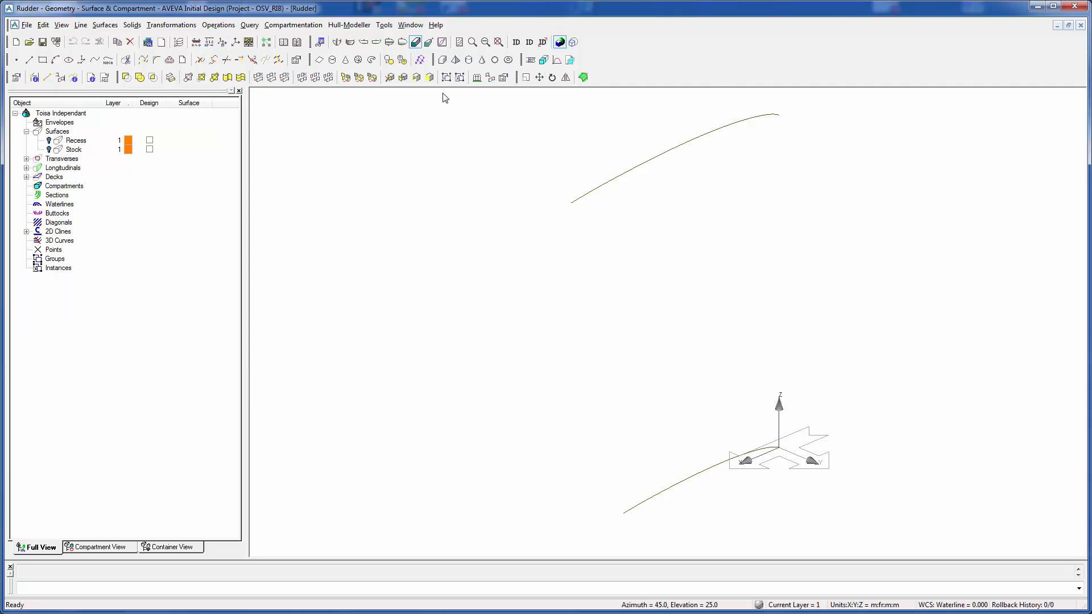
pyautogui.moveTo(554, 263); pyautogui.dragTo(553, 187, button='middle')
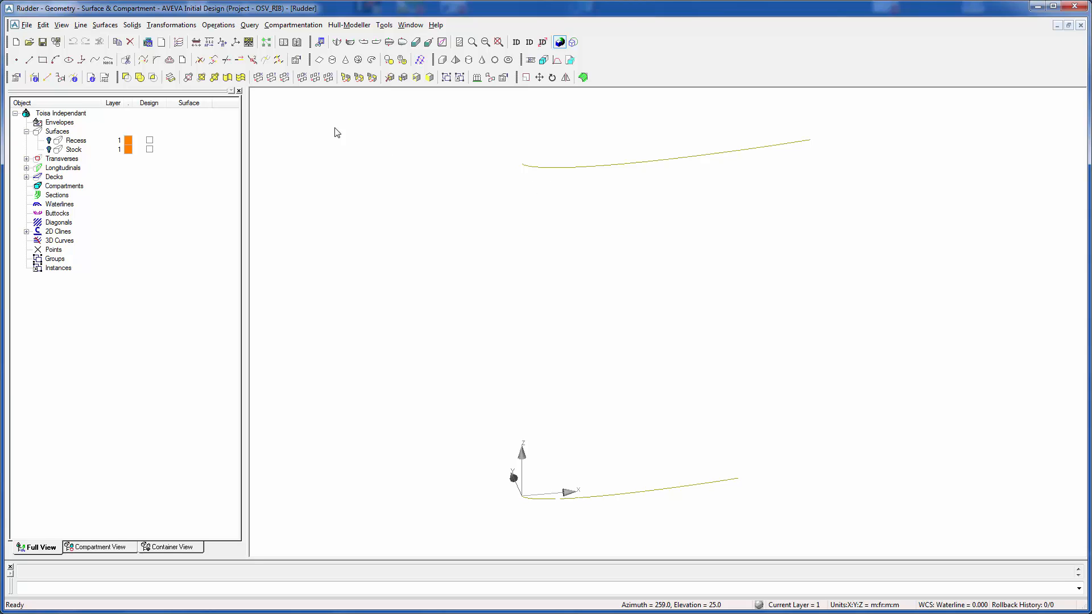
# Create an interpolated surface between the upper and lower rudder section curves
pyautogui.click(171, 25)
pyautogui.moveTo(136, 28)
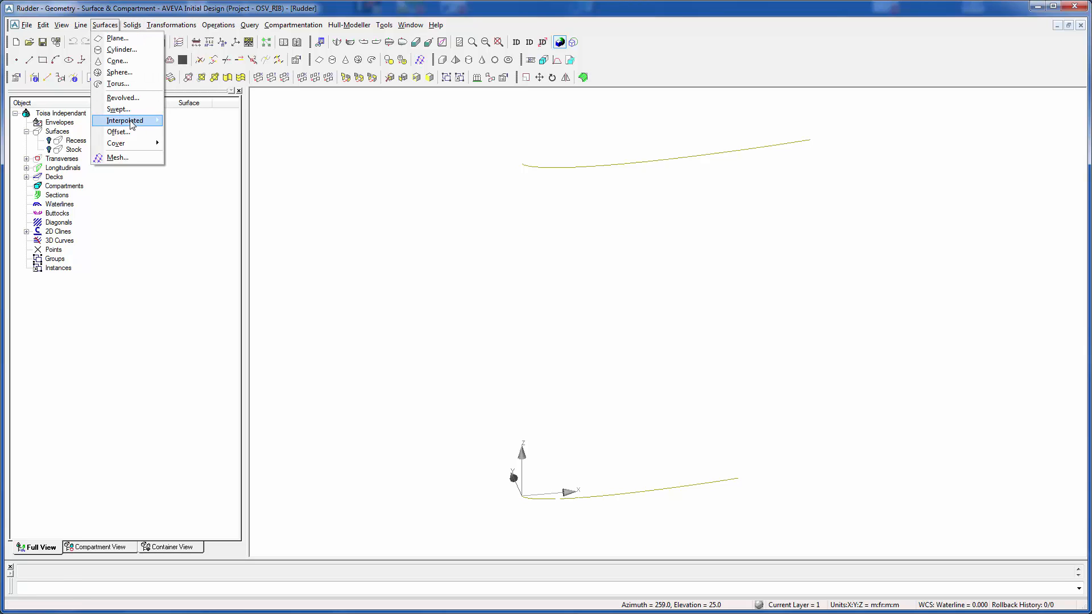
pyautogui.moveTo(131, 124)
pyautogui.click(189, 121)
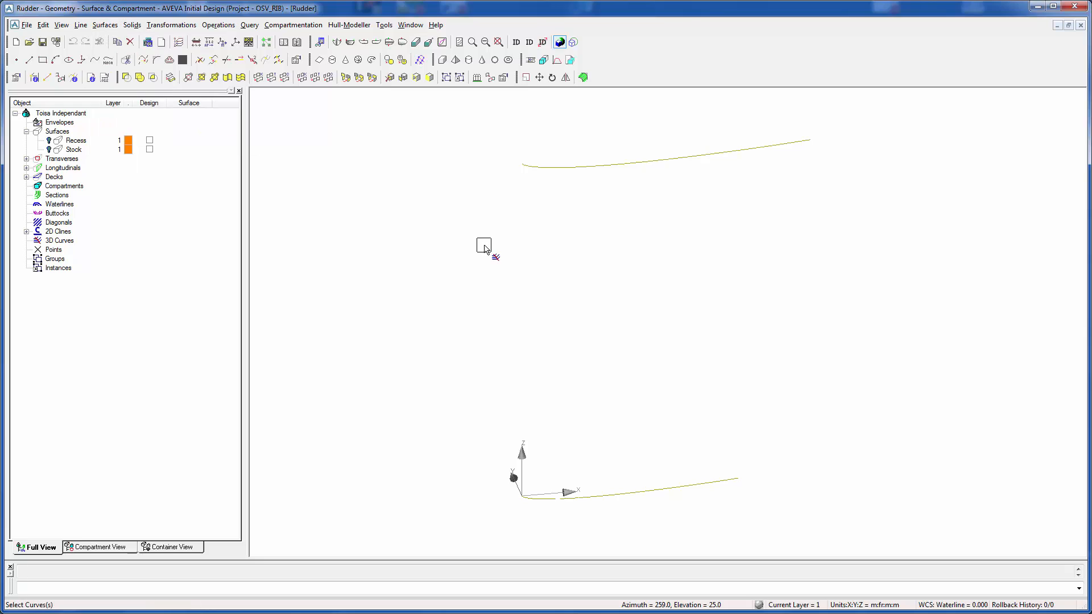
pyautogui.click(633, 163)
pyautogui.click(666, 488)
pyautogui.rightClick(690, 403)
pyautogui.moveTo(506, 307)
pyautogui.mouseDown(button='middle')
pyautogui.moveTo(553, 320)
pyautogui.moveTo(517, 307)
pyautogui.moveTo(504, 329)
pyautogui.moveTo(577, 312)
pyautogui.moveTo(519, 305)
pyautogui.moveTo(511, 272)
pyautogui.moveTo(536, 357)
pyautogui.moveTo(529, 367)
pyautogui.moveTo(545, 377)
pyautogui.moveTo(551, 407)
pyautogui.moveTo(571, 312)
pyautogui.moveTo(503, 319)
pyautogui.mouseUp(button='middle')
# Reflect the rudder side surface in the Y=0 plane as one copy
pyautogui.click(168, 25)
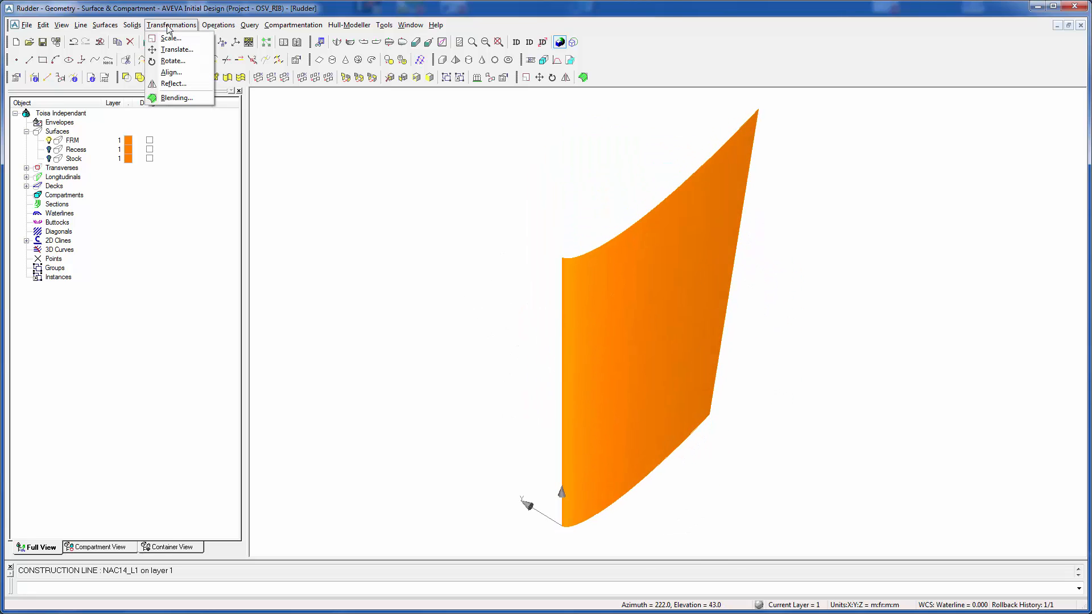
pyautogui.click(174, 83)
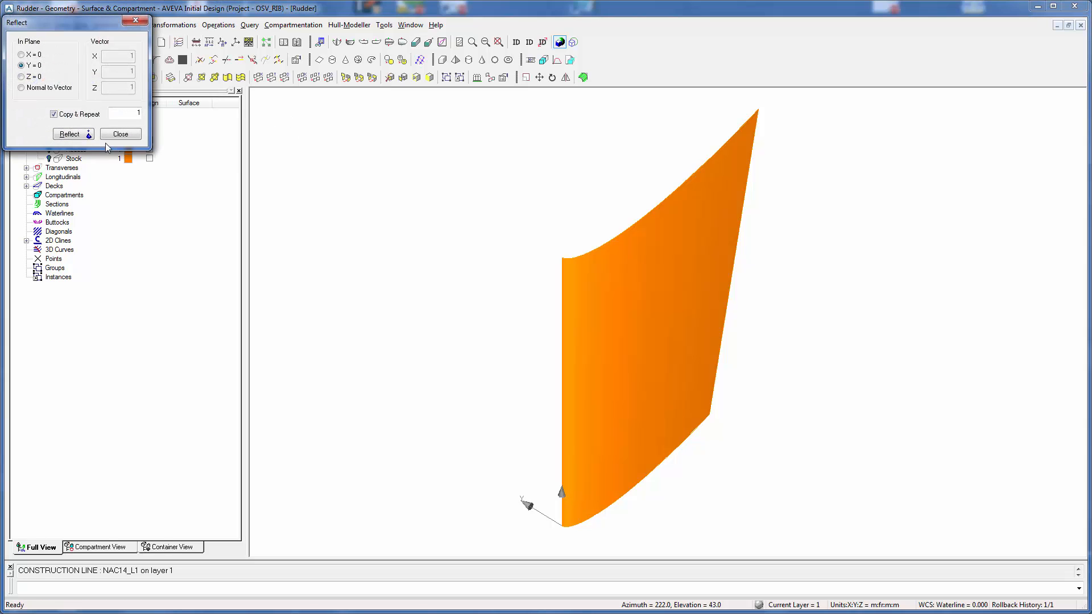
pyautogui.click(79, 137)
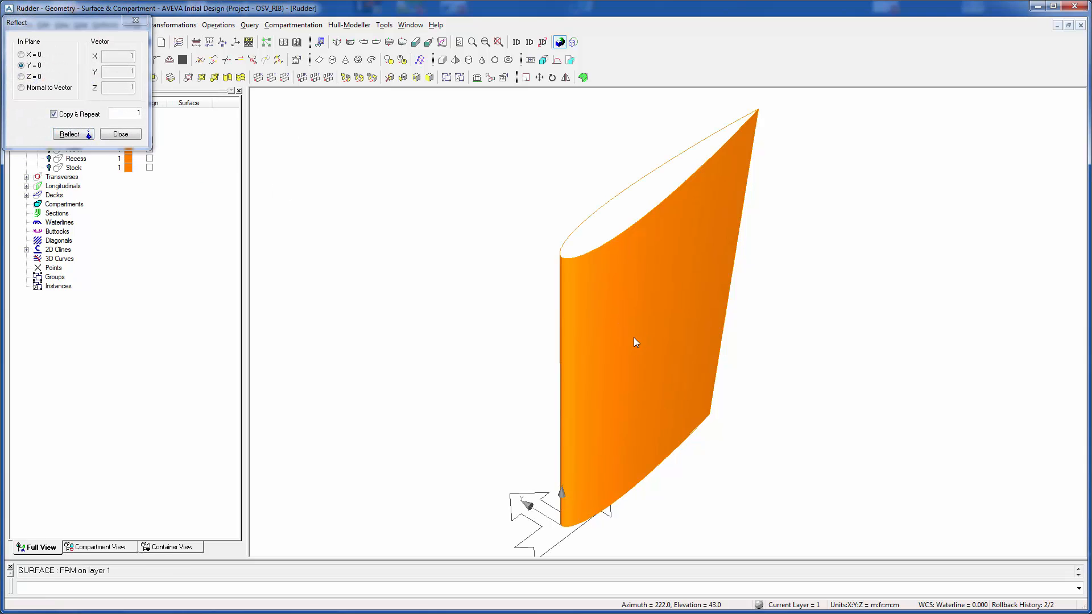
pyautogui.click(126, 135)
# Join the original rudder side surface and its mirrored copy into one surface
pyautogui.moveTo(288, 197); pyautogui.dragTo(563, 296, button='middle')
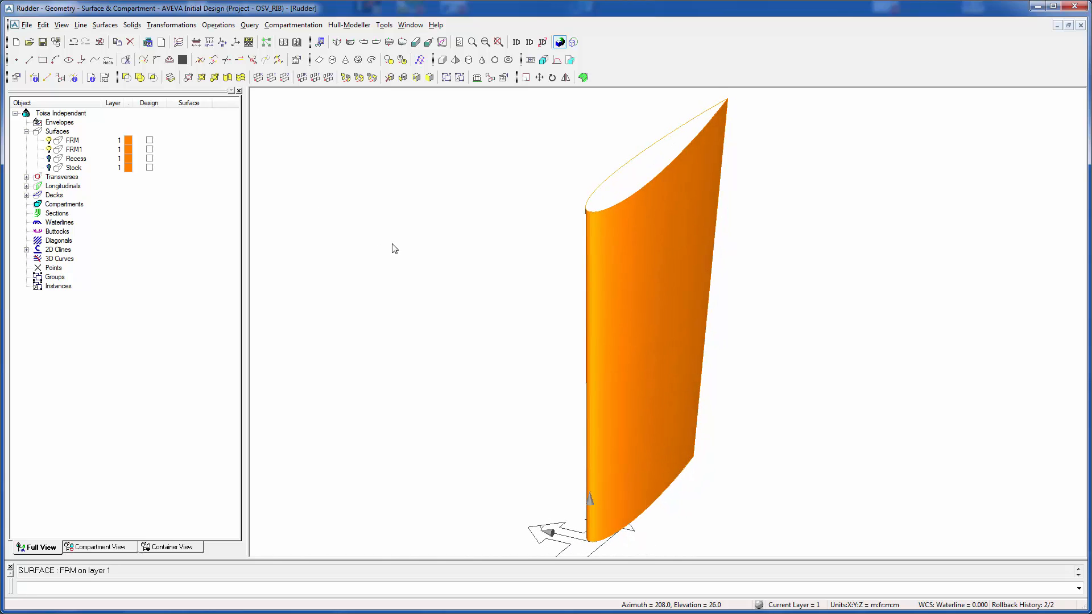
pyautogui.moveTo(390, 244); pyautogui.dragTo(398, 239, button='middle')
pyautogui.click(228, 78)
pyautogui.click(652, 275)
pyautogui.click(633, 274)
pyautogui.moveTo(661, 344); pyautogui.dragTo(642, 321, button='middle')
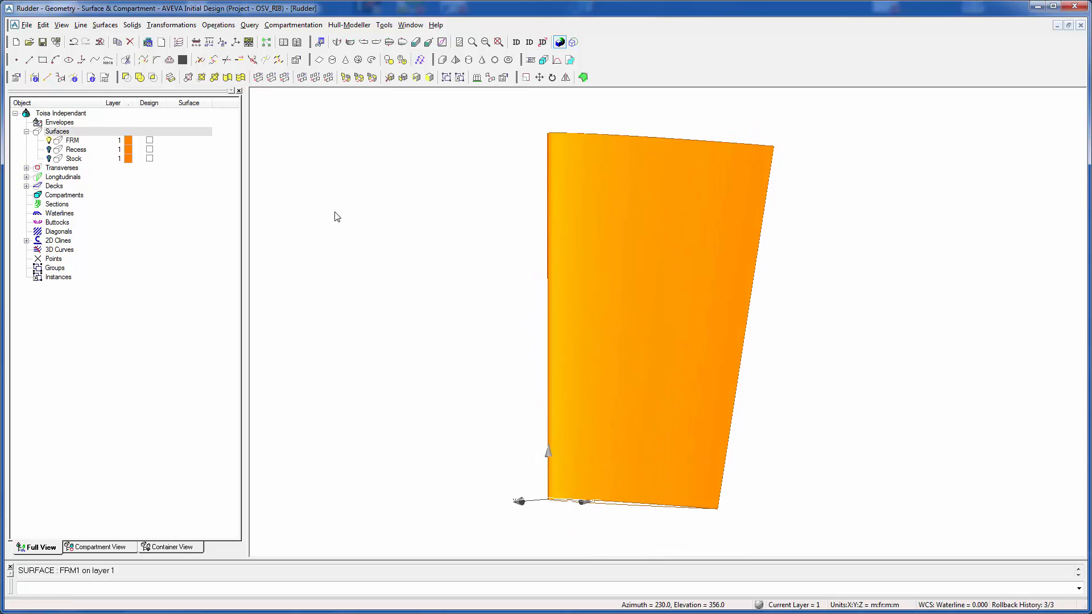
# Create a revolved surface from the rudder's lower section curve about the Global X Axis, with angle 180 and draft 0
pyautogui.click(132, 25)
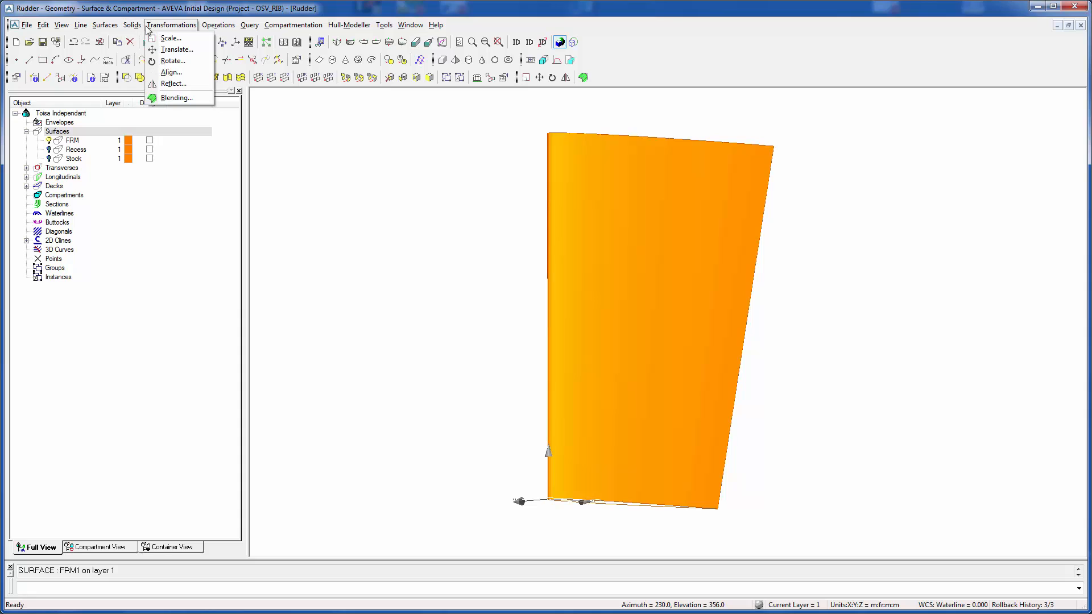
pyautogui.moveTo(114, 26)
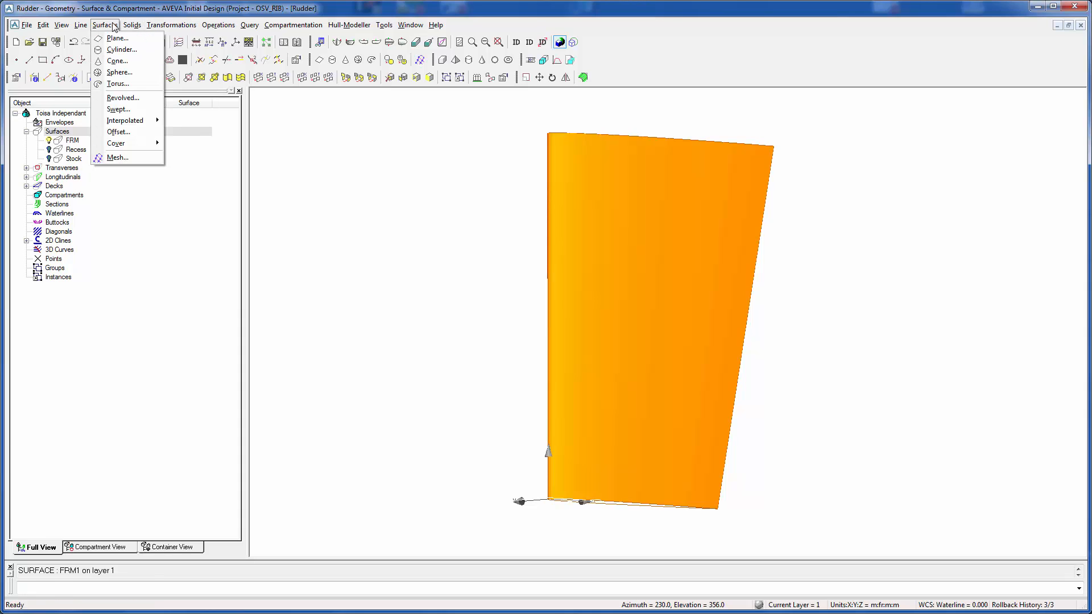
pyautogui.click(121, 98)
pyautogui.moveTo(107, 24); pyautogui.dragTo(151, 55)
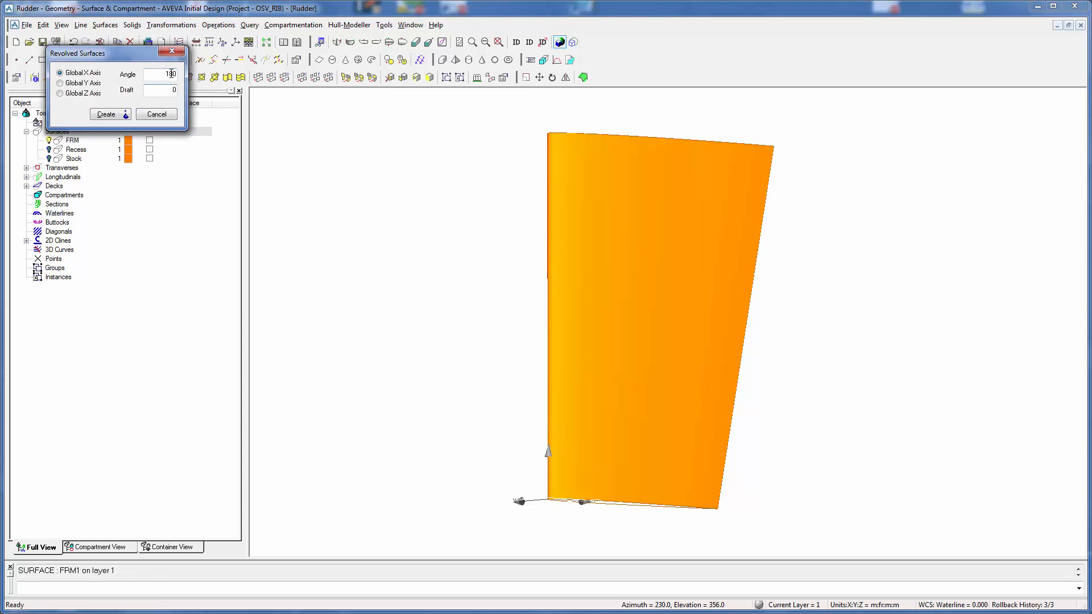
pyautogui.moveTo(572, 298); pyautogui.dragTo(572, 317, button='middle')
pyautogui.click(124, 119)
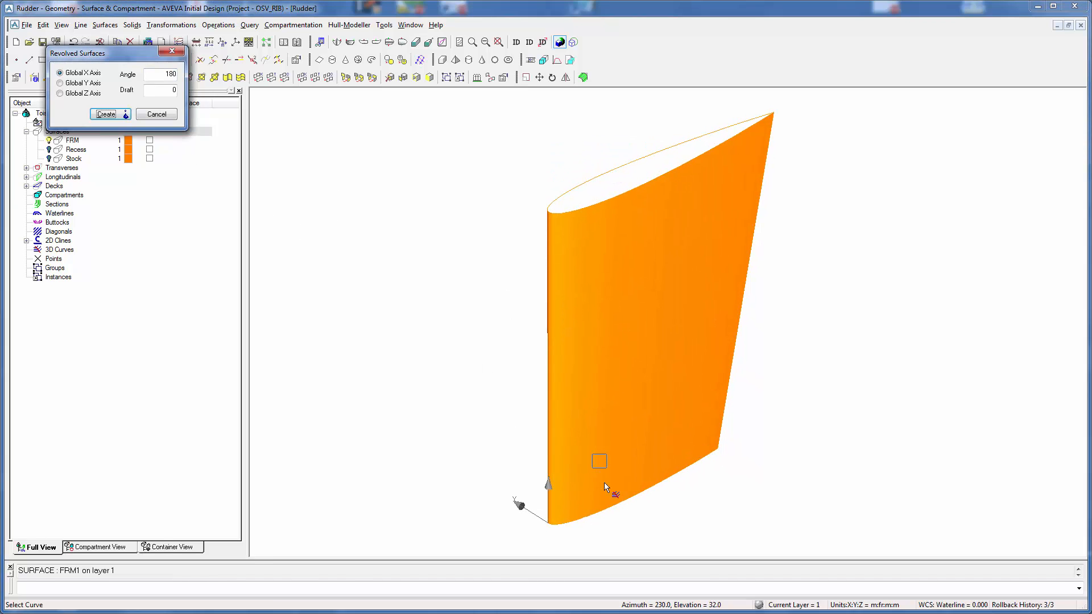
pyautogui.click(625, 502)
pyautogui.moveTo(660, 484); pyautogui.dragTo(674, 461, button='middle')
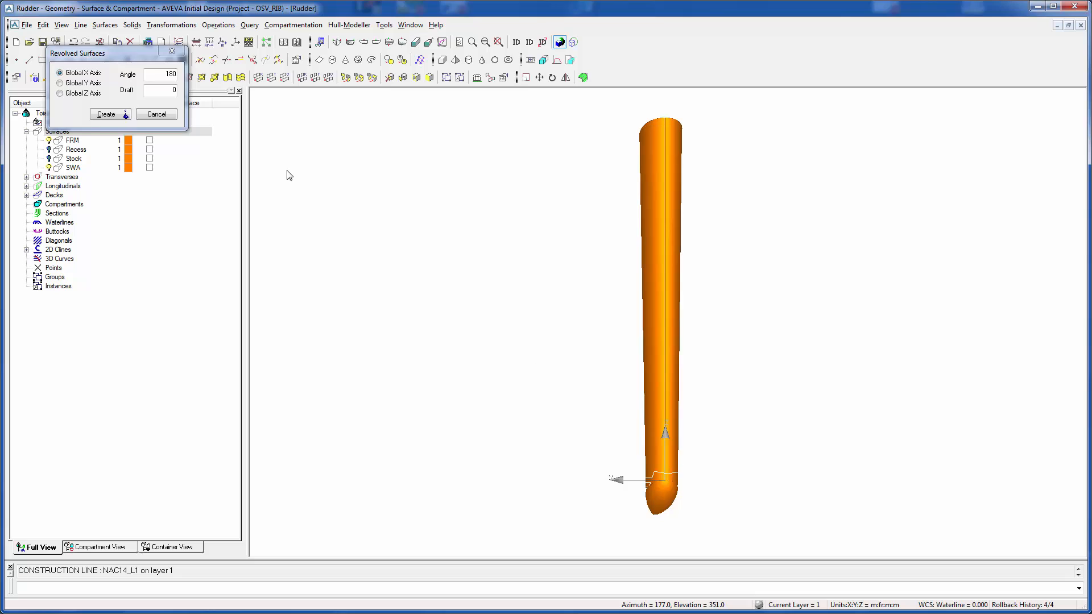
pyautogui.click(166, 115)
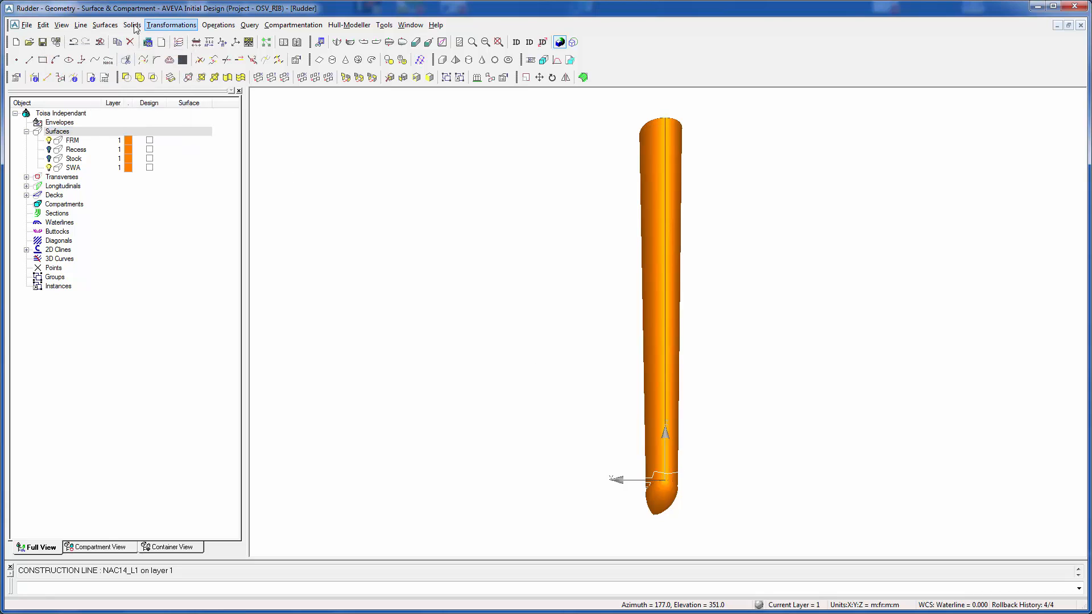
# Join the revolved bottom surface FRM with the rudder surface SWA into one surface
pyautogui.click(227, 77)
pyautogui.click(667, 498)
pyautogui.moveTo(671, 439); pyautogui.dragTo(628, 432, button='middle')
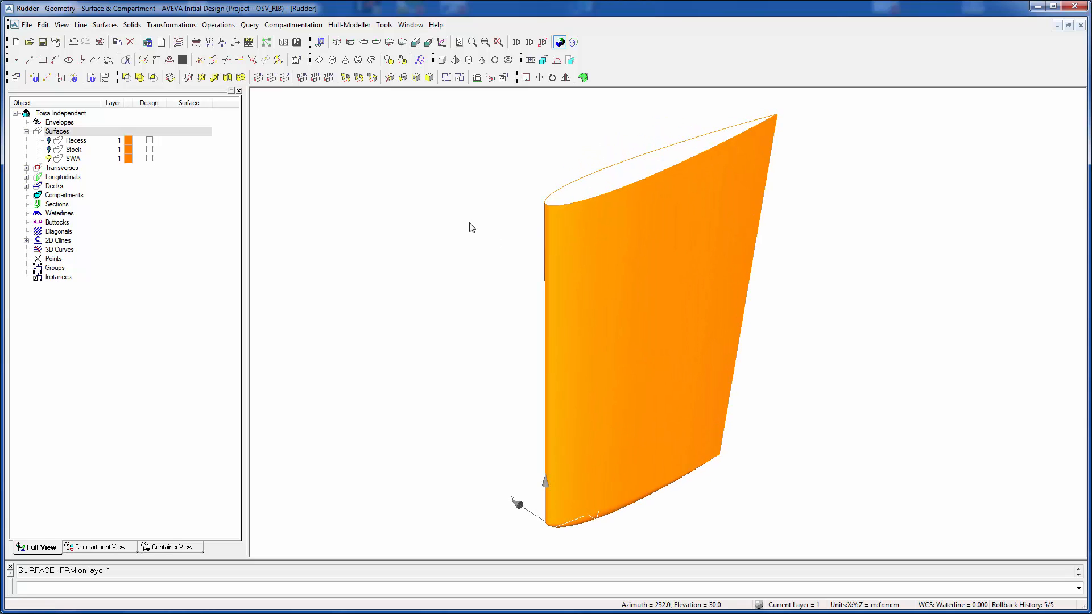
# Close the open top of the rudder surface SWA to make it a solid
pyautogui.click(428, 78)
pyautogui.click(686, 226)
pyautogui.moveTo(665, 258); pyautogui.dragTo(641, 257, button='middle')
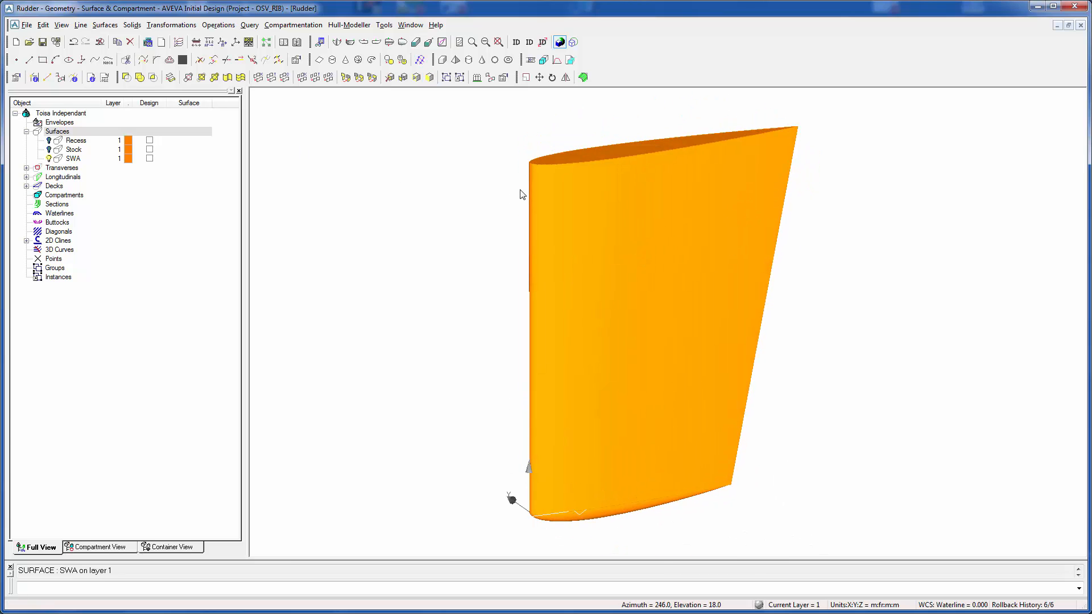
pyautogui.moveTo(575, 226); pyautogui.dragTo(566, 277, button='middle')
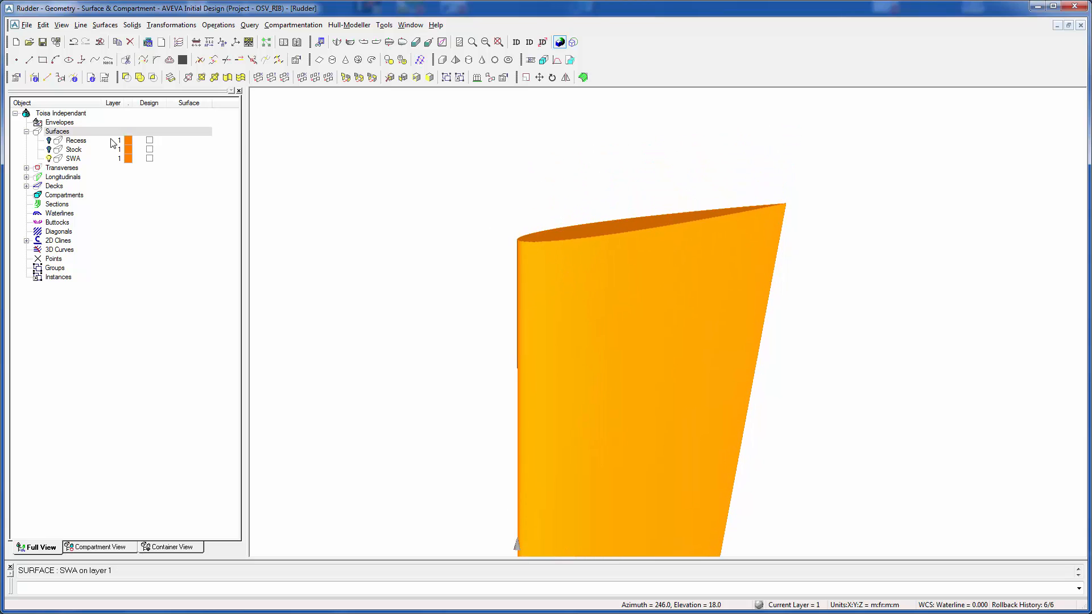
# Show the Stock surface and unite it with the rudder SWA by a solid union
pyautogui.click(50, 150)
pyautogui.moveTo(612, 223); pyautogui.dragTo(580, 208, button='middle')
pyautogui.click(141, 77)
pyautogui.click(639, 315)
pyautogui.click(601, 222)
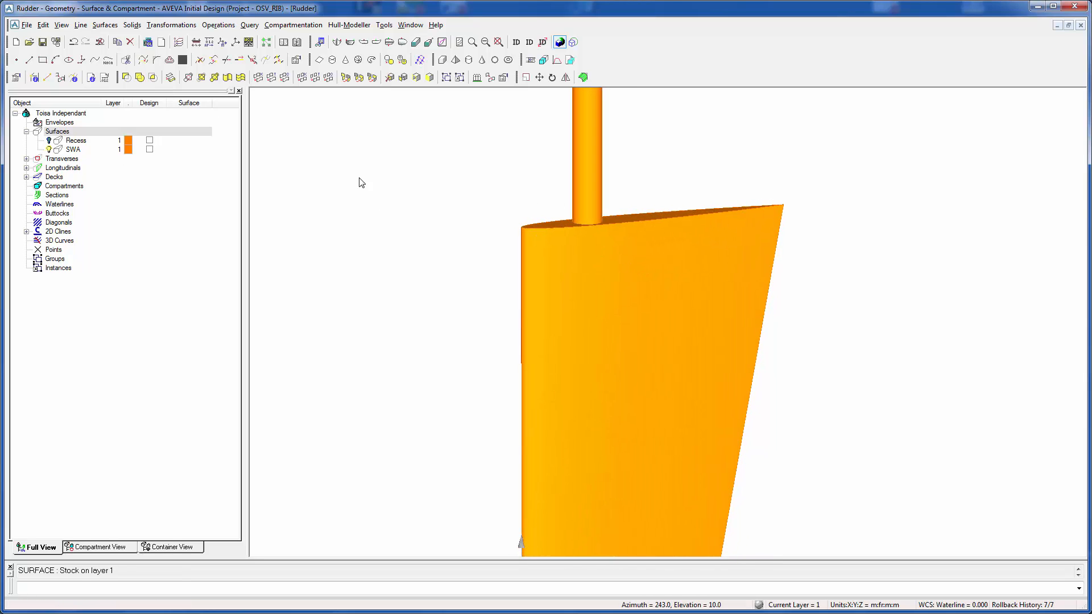
# Show the Recess block and subtract it from the trailing edge of the rudder SWA
pyautogui.click(49, 141)
pyautogui.moveTo(562, 287); pyautogui.dragTo(437, 293, button='middle')
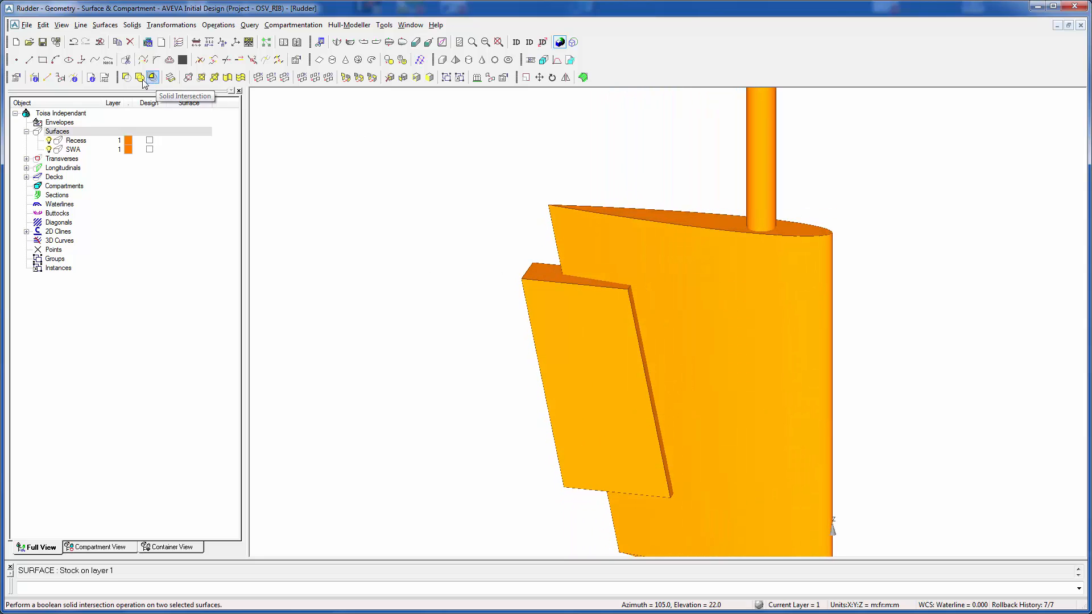
pyautogui.click(125, 78)
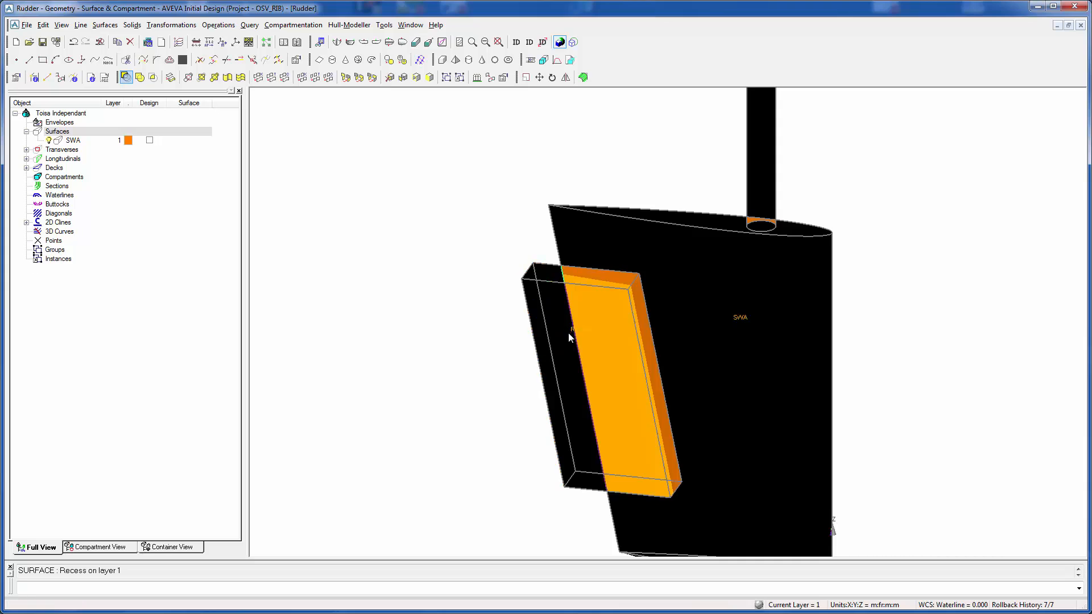
pyautogui.click(568, 332)
pyautogui.moveTo(658, 366)
pyautogui.mouseDown(button='middle')
pyautogui.moveTo(731, 370)
pyautogui.moveTo(760, 378)
pyautogui.moveTo(759, 391)
pyautogui.moveTo(755, 376)
pyautogui.mouseUp(button='middle')
# Round the rudder's upper section edges with an immediate edge blend of radius 0.08
pyautogui.scroll(5, 673, 402)
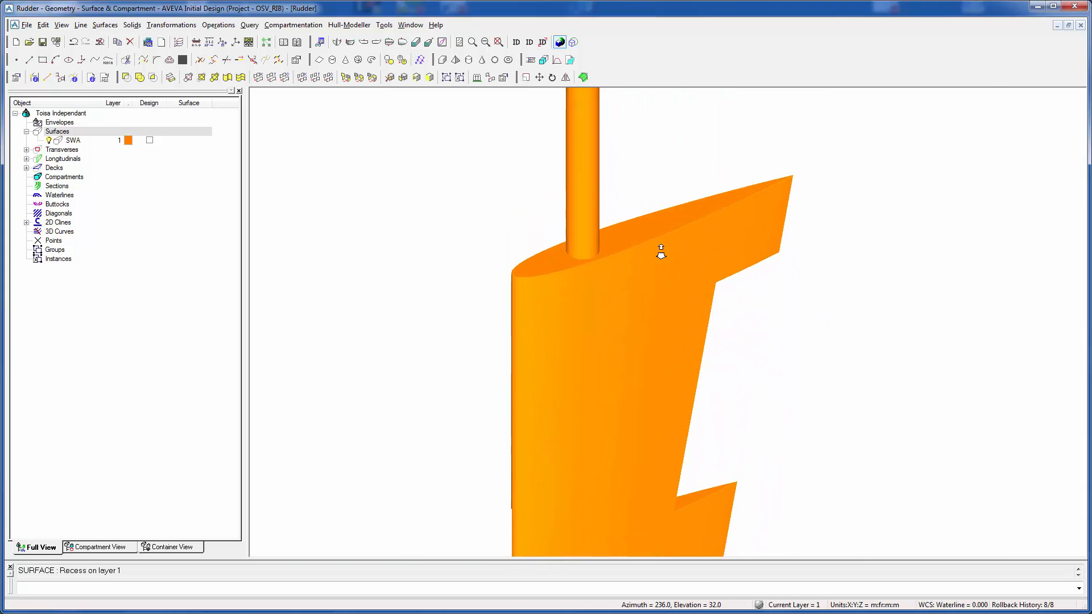
pyautogui.scroll(2, 700, 227)
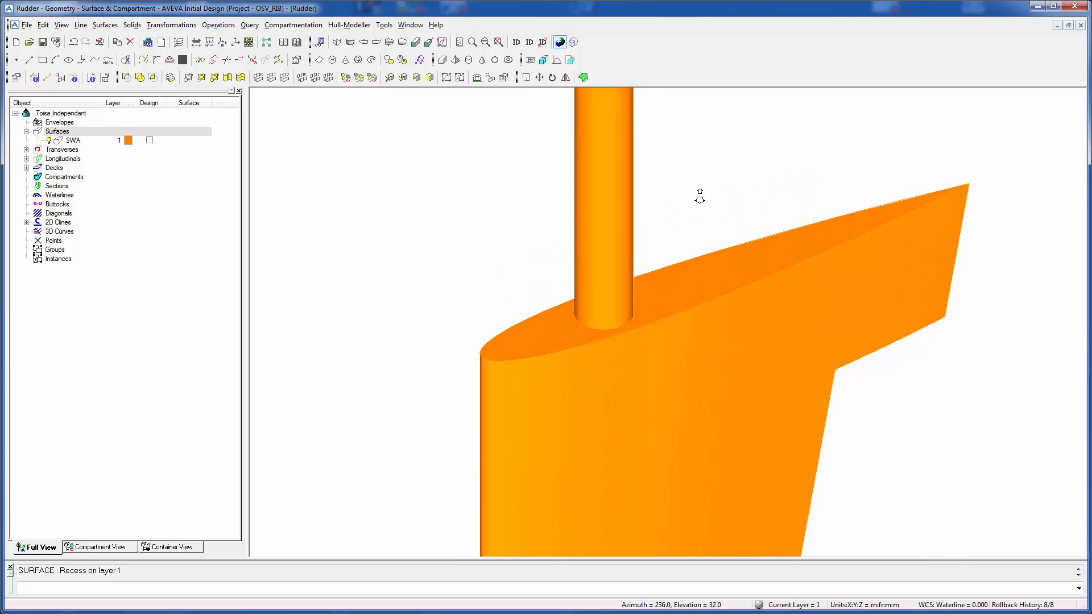
pyautogui.click(583, 78)
pyautogui.moveTo(575, 248); pyautogui.dragTo(297, 158)
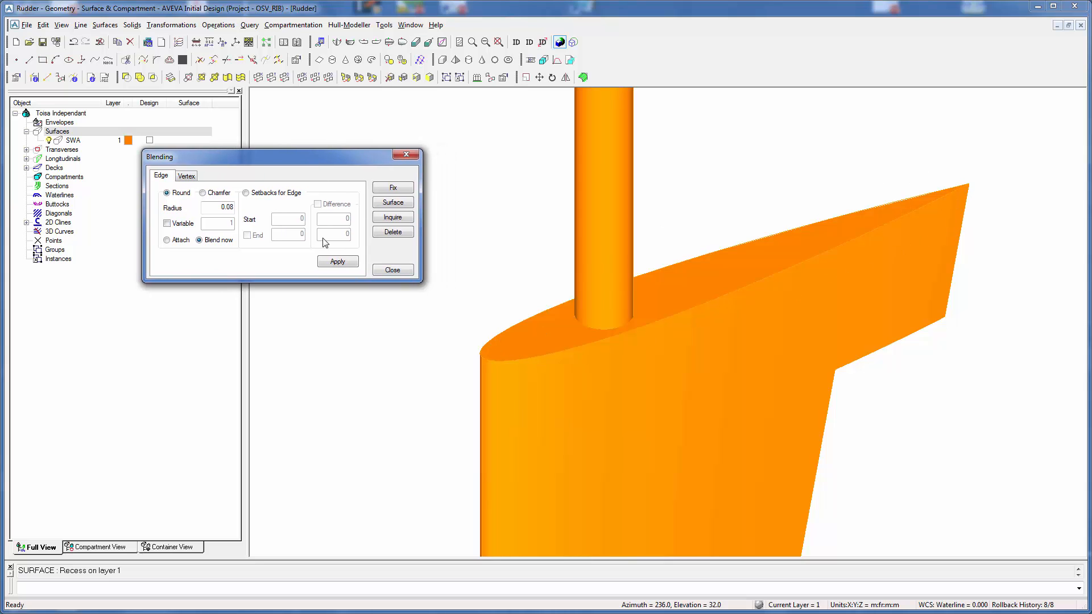
pyautogui.click(26, 222)
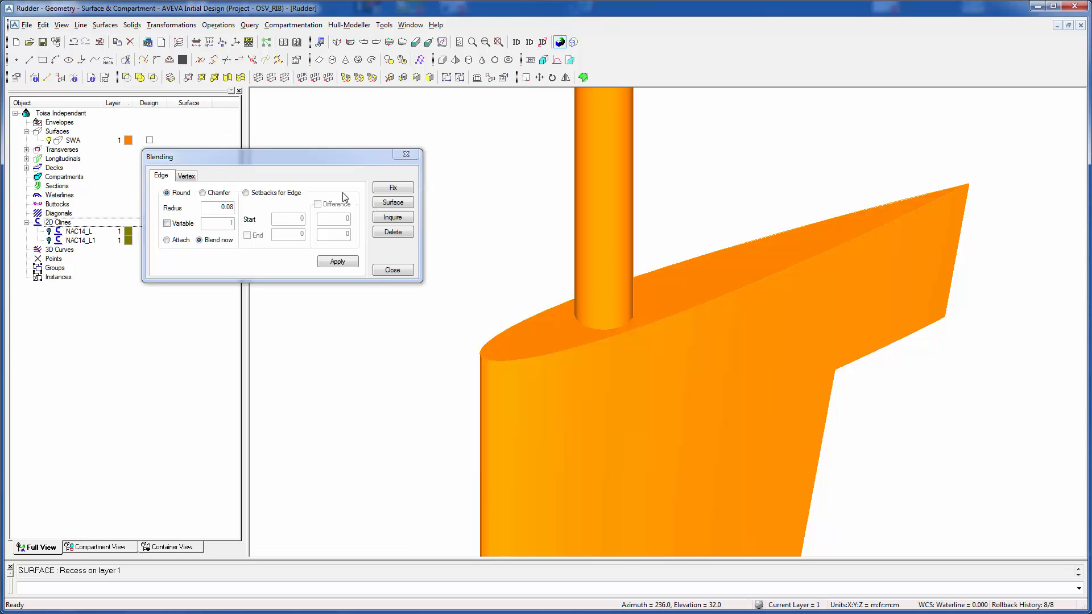
pyautogui.click(350, 263)
pyautogui.click(749, 310)
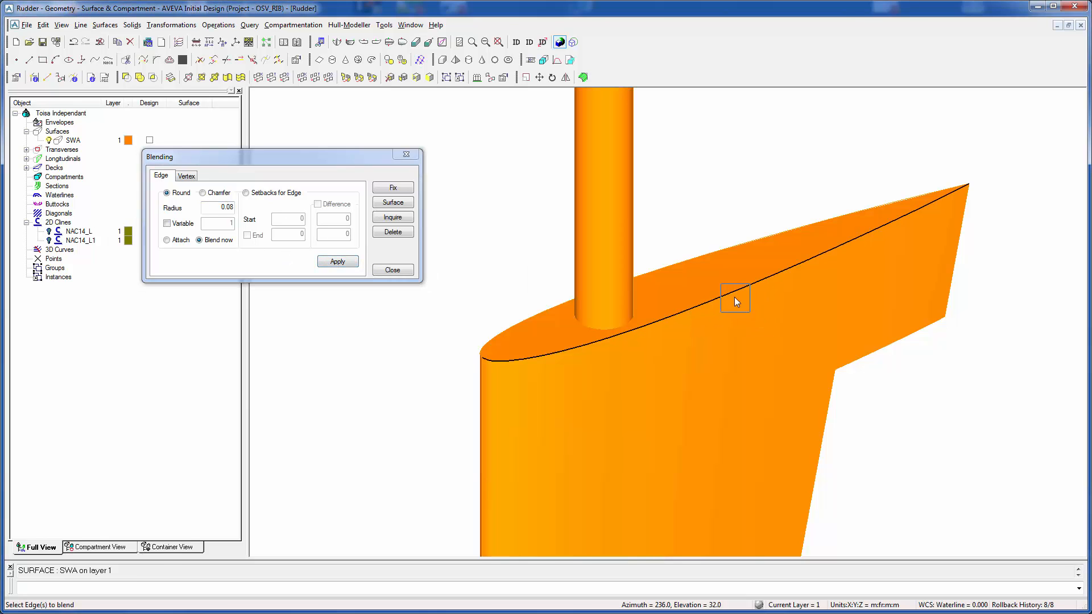
pyautogui.click(751, 247)
pyautogui.moveTo(751, 247); pyautogui.dragTo(687, 345, button='middle')
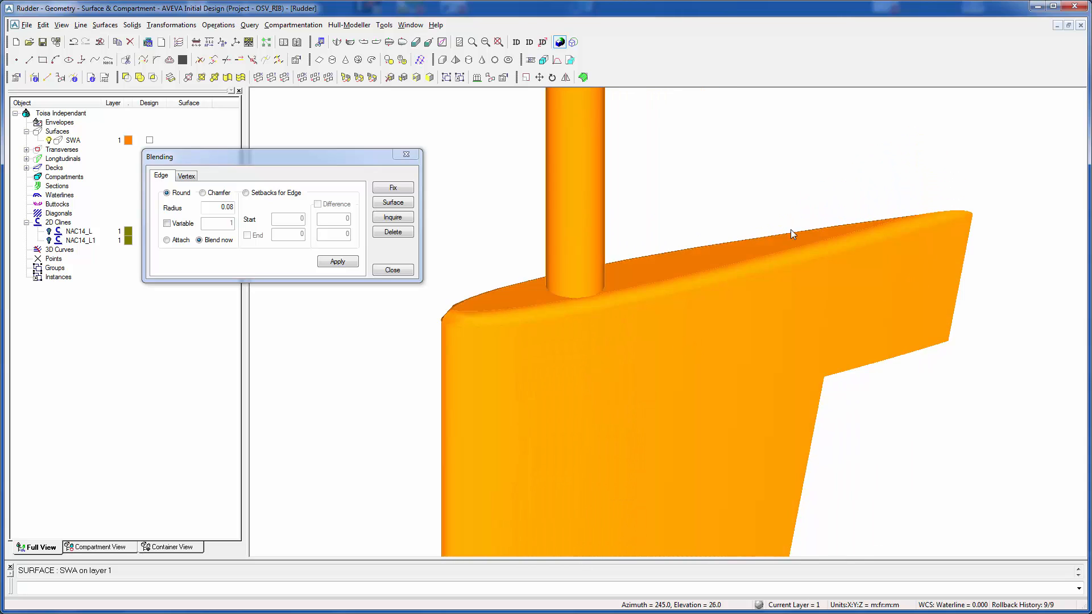
pyautogui.moveTo(449, 302)
pyautogui.mouseDown(button='middle')
pyautogui.moveTo(478, 316)
pyautogui.moveTo(449, 321)
pyautogui.mouseUp(button='middle')
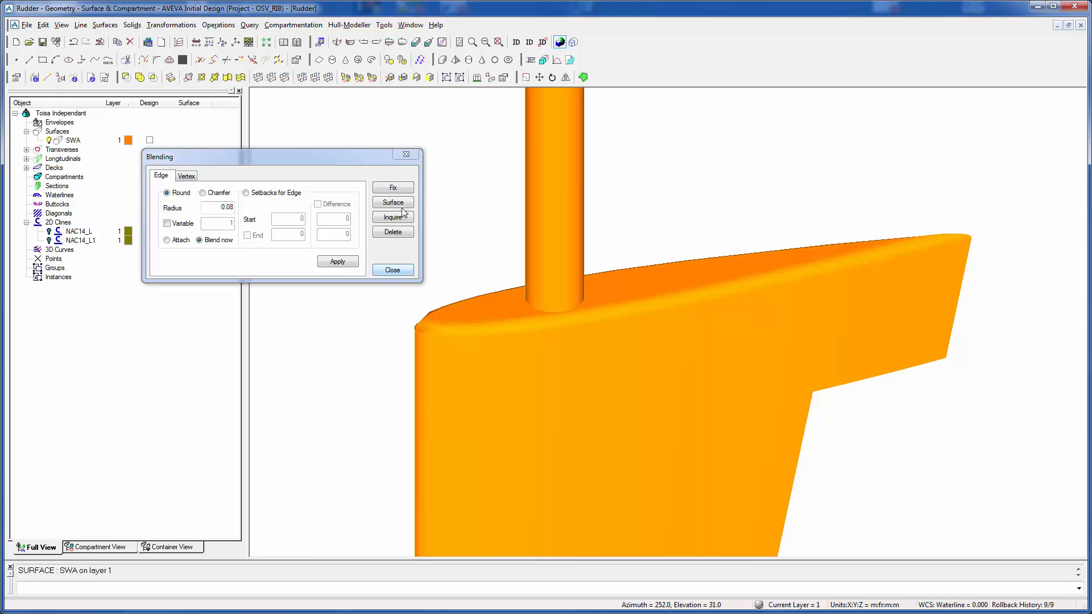
pyautogui.click(406, 156)
pyautogui.click(495, 43)
pyautogui.moveTo(547, 266); pyautogui.dragTo(505, 251, button='middle')
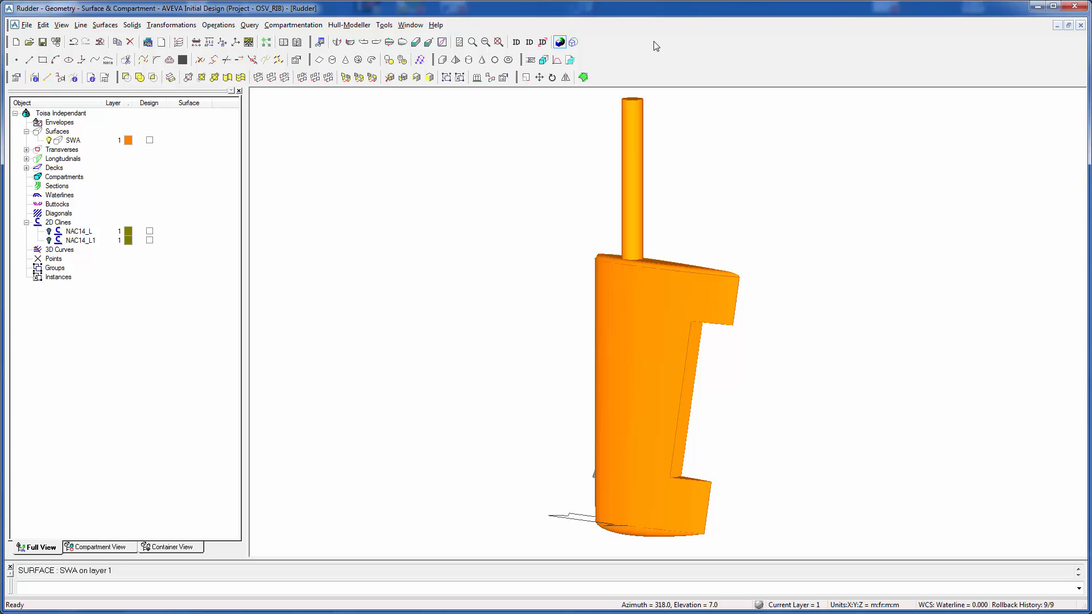
# Switch to the OSV RIB design and open the envelope definition of Hull1 for editing
pyautogui.click(410, 25)
pyautogui.click(444, 120)
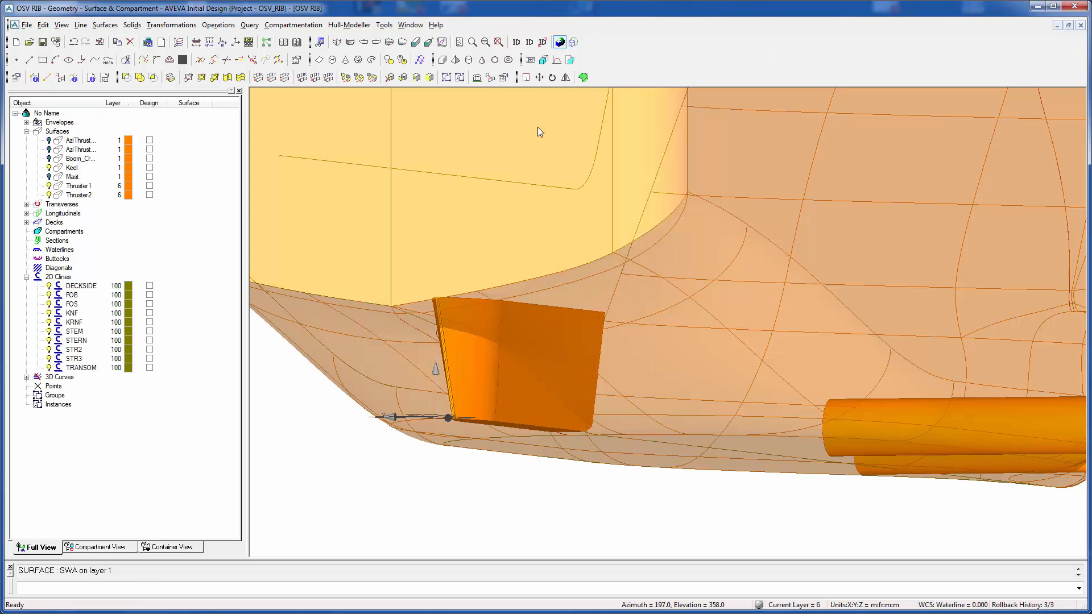
pyautogui.moveTo(653, 262); pyautogui.dragTo(821, 551, button='middle')
pyautogui.moveTo(775, 278); pyautogui.dragTo(772, 424, button='middle')
pyautogui.click(26, 122)
pyautogui.click(77, 132)
pyautogui.rightClick(78, 131)
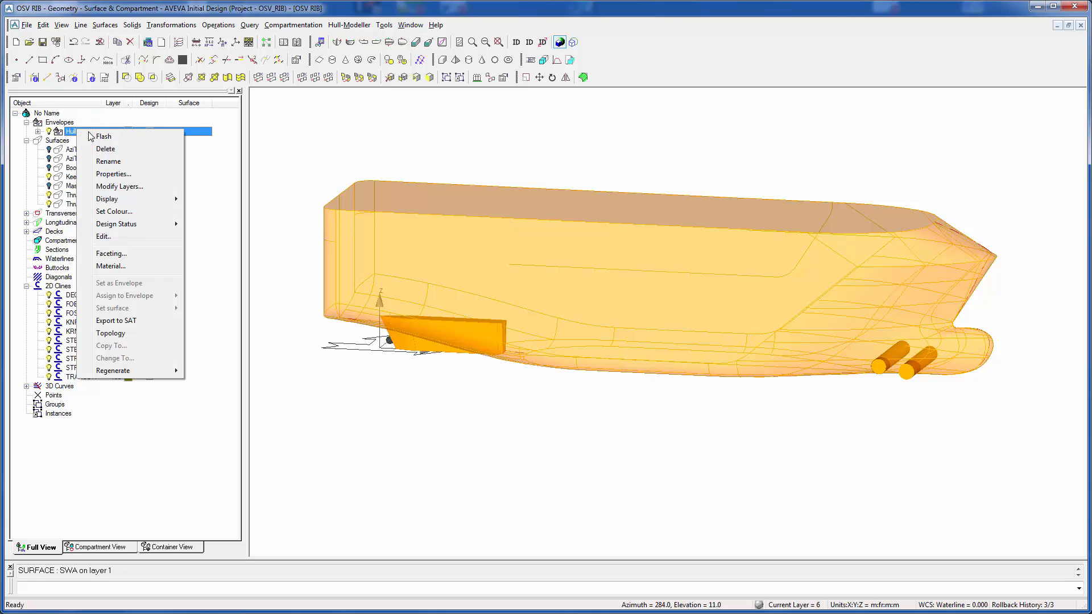
pyautogui.click(120, 237)
pyautogui.moveTo(84, 23); pyautogui.dragTo(297, 67)
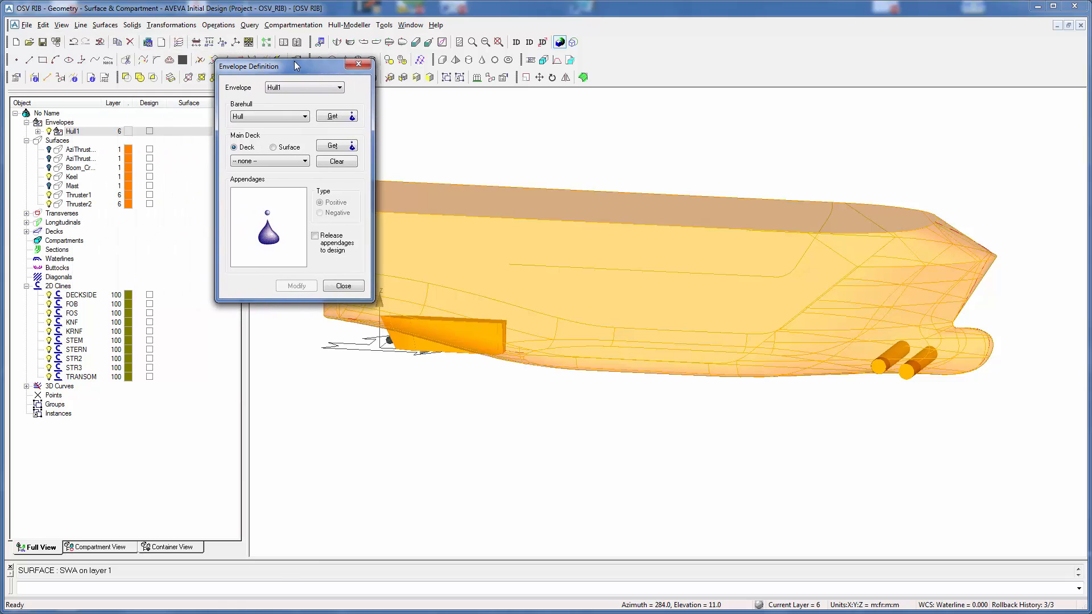
# Add the Keel surface to the Hull1 envelope as a positive appendage
pyautogui.moveTo(72, 178); pyautogui.dragTo(273, 228)
pyautogui.click(242, 193)
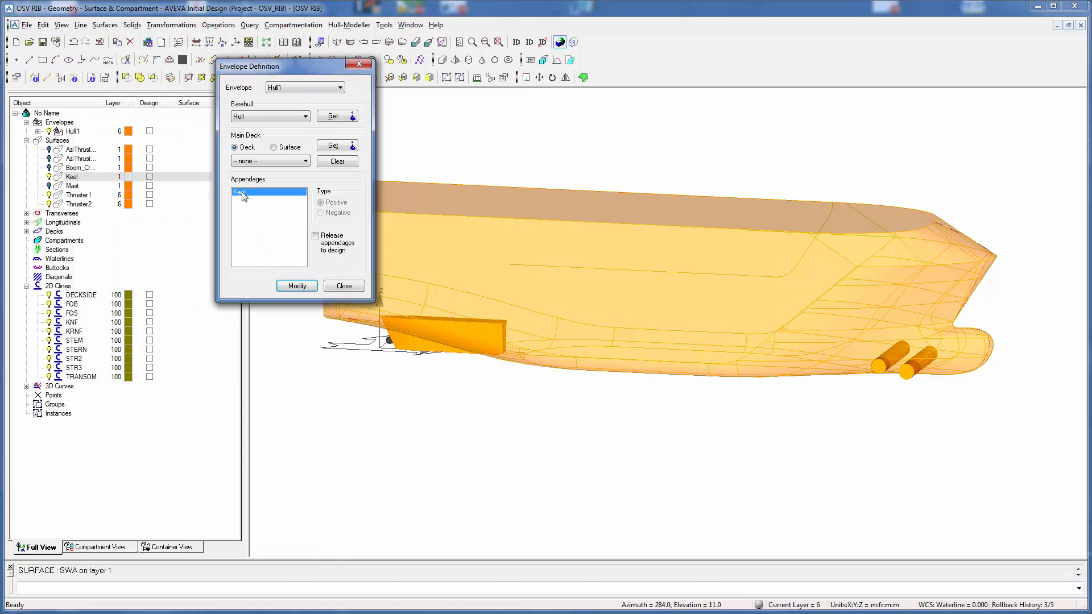
pyautogui.click(307, 284)
pyautogui.moveTo(469, 334); pyautogui.dragTo(470, 351, button='middle')
pyautogui.moveTo(483, 450); pyautogui.dragTo(494, 415, button='middle')
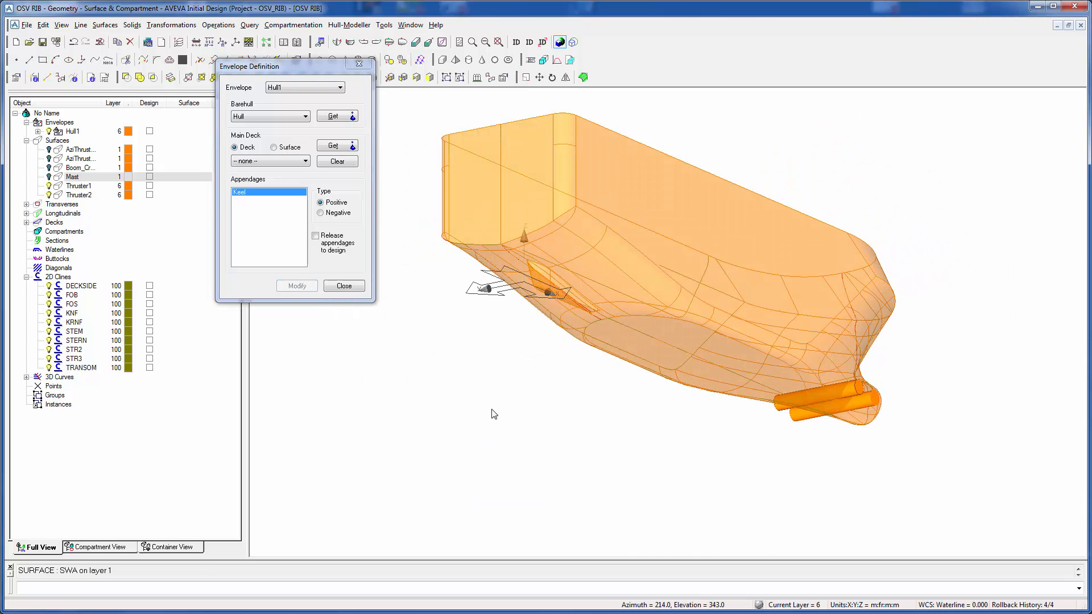
pyautogui.click(37, 131)
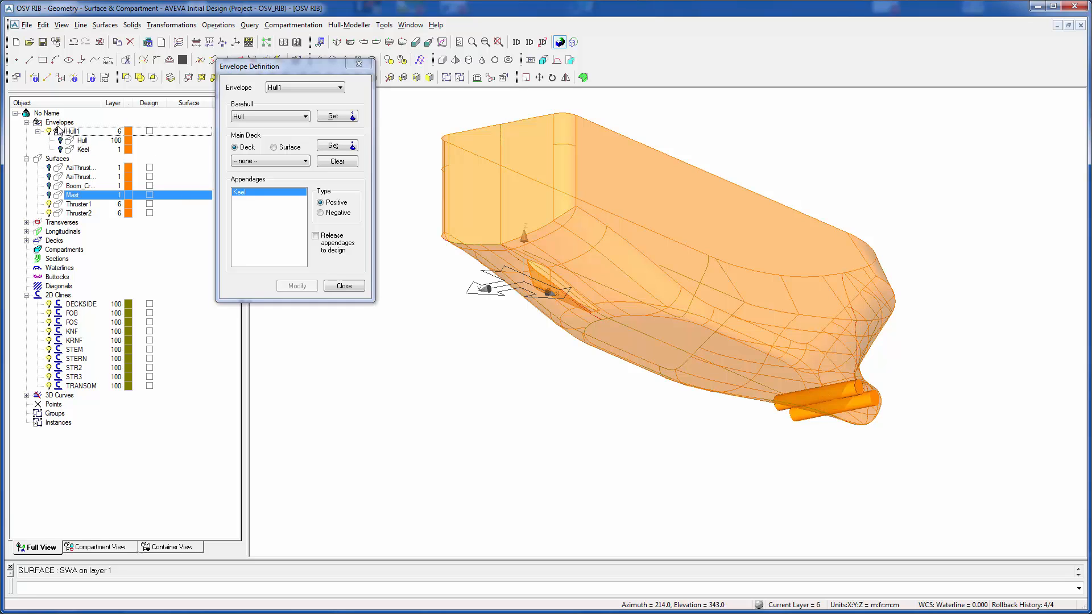
# Add Thruster1 and Thruster2 to the Hull1 envelope as negative appendages and close its definition
pyautogui.moveTo(82, 204); pyautogui.dragTo(267, 226)
pyautogui.click(250, 200)
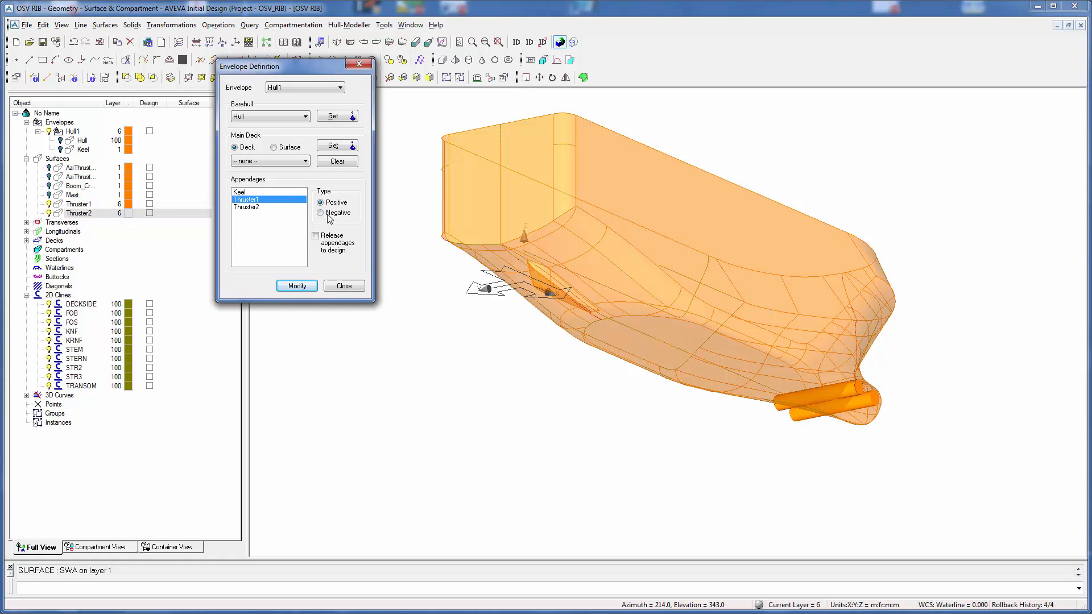
pyautogui.click(248, 207)
pyautogui.click(335, 213)
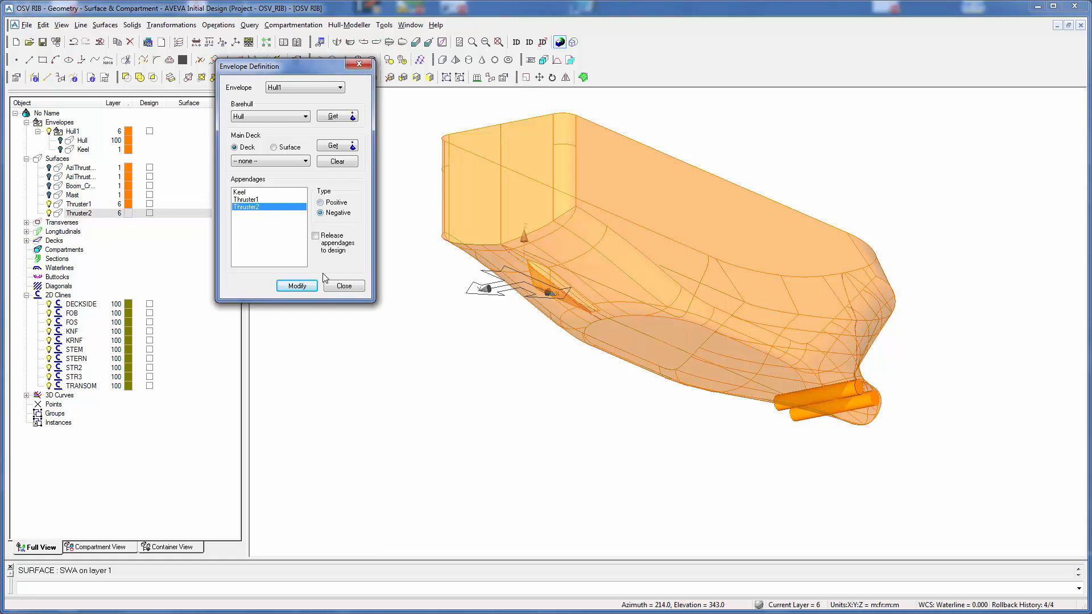
pyautogui.click(300, 285)
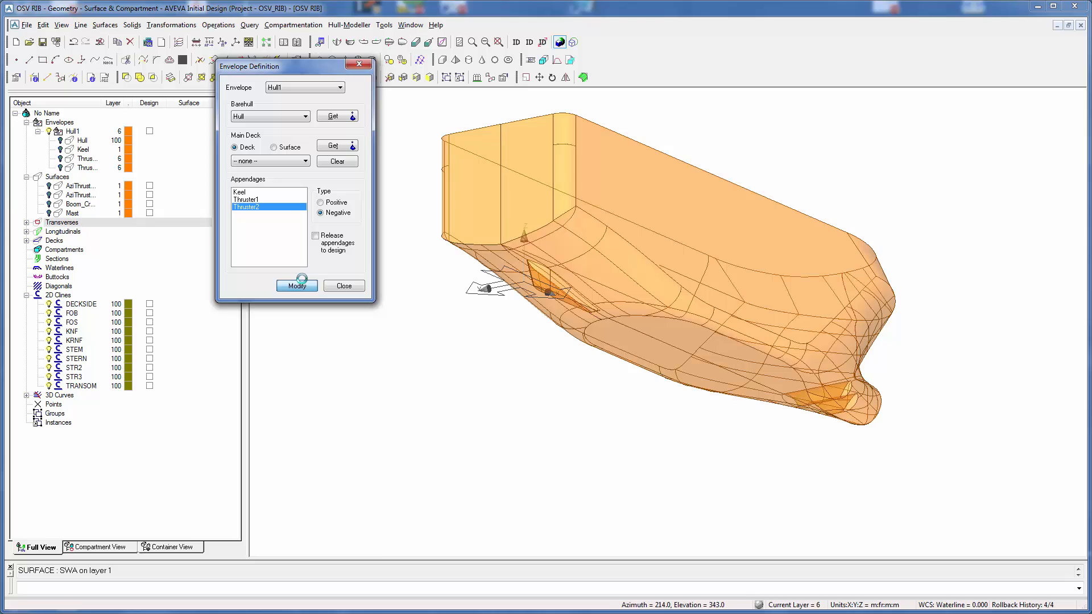
pyautogui.moveTo(595, 342); pyautogui.dragTo(551, 346, button='middle')
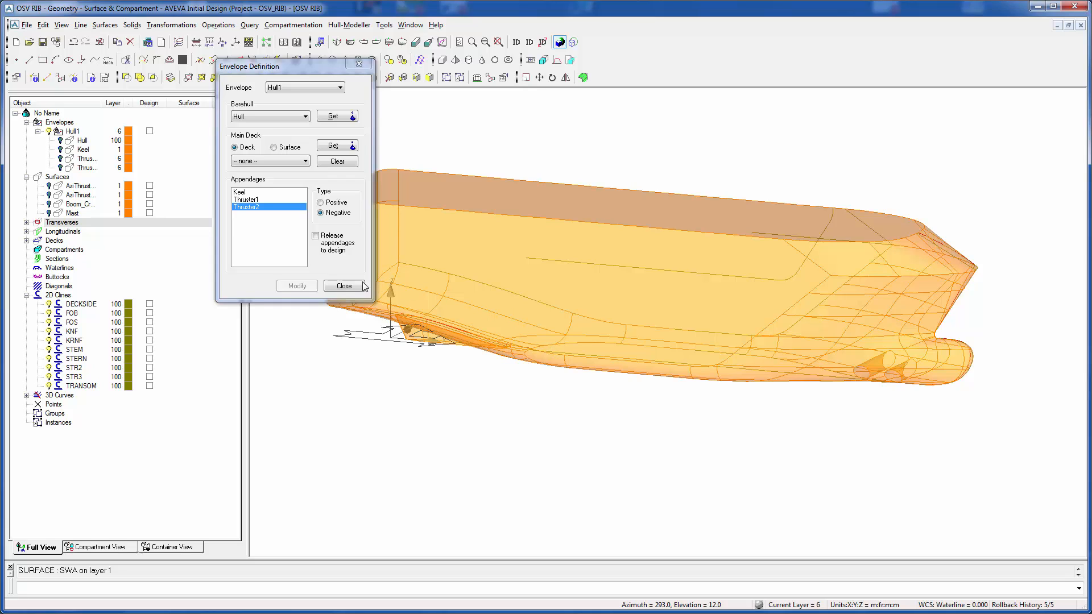
pyautogui.click(344, 286)
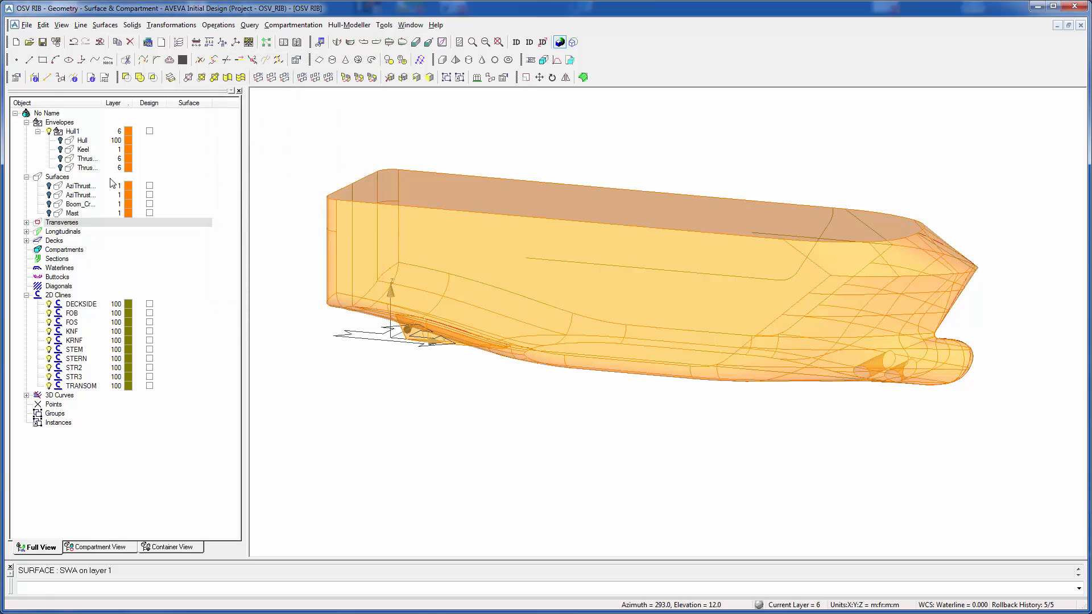
# Show Thruster2 within the Hull1 envelope and raise it by changing the Z position in its primitive definition
pyautogui.click(61, 168)
pyautogui.moveTo(622, 317); pyautogui.dragTo(623, 318, button='middle')
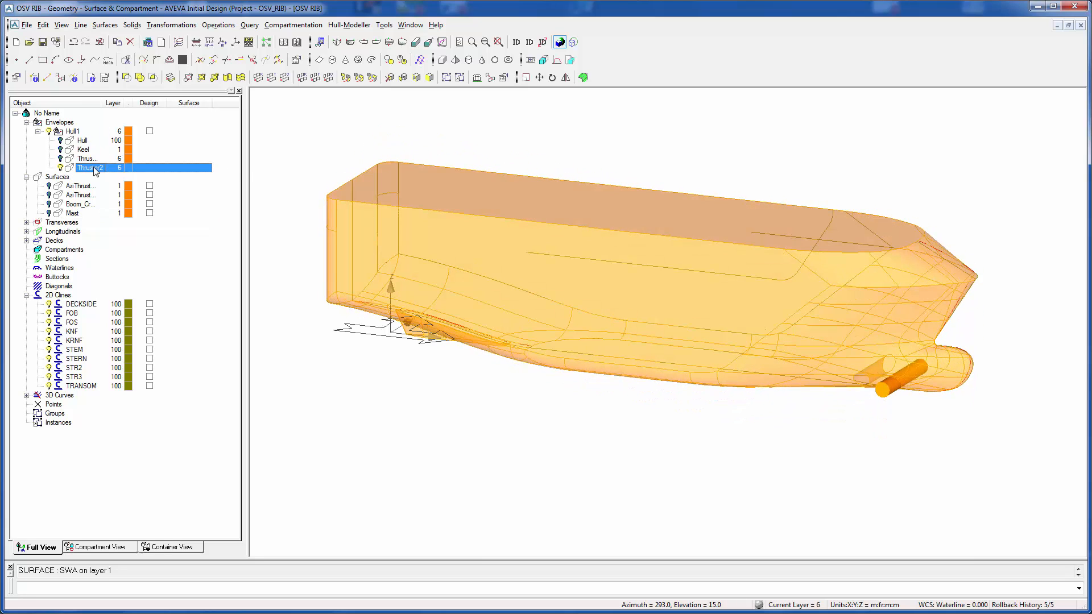
pyautogui.rightClick(93, 169)
pyautogui.click(135, 275)
pyautogui.moveTo(489, 208); pyautogui.dragTo(390, 204)
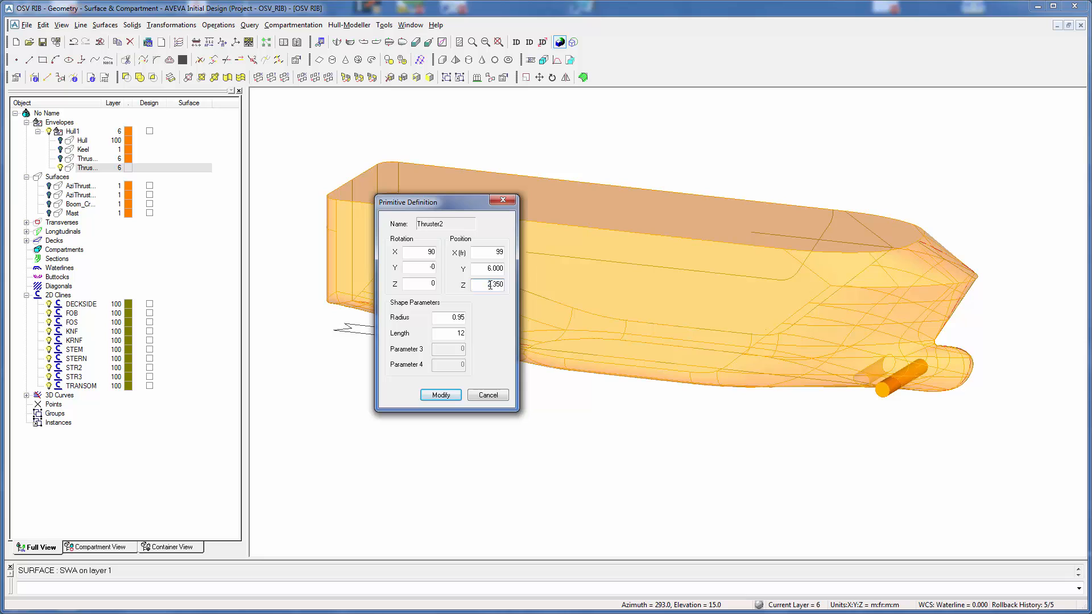
pyautogui.click(441, 395)
pyautogui.click(472, 41)
pyautogui.moveTo(815, 306); pyautogui.dragTo(964, 421)
pyautogui.moveTo(732, 354); pyautogui.dragTo(800, 301, button='middle')
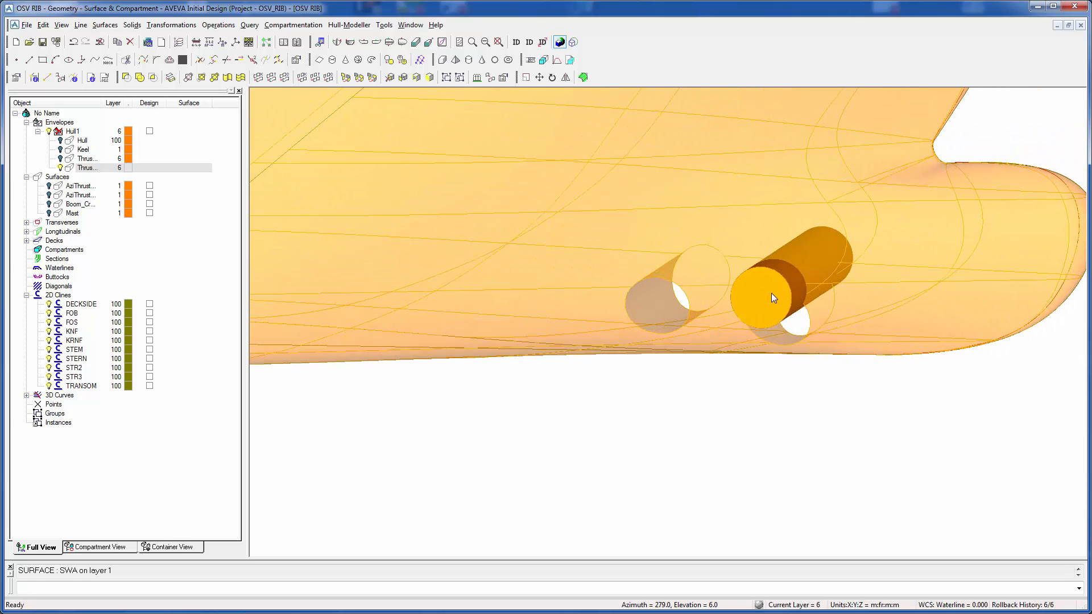
# Regenerate only the selected Hull1 envelope so its tunnel follows the moved thruster, and hide Thruster2
pyautogui.click(72, 132)
pyautogui.rightClick(72, 132)
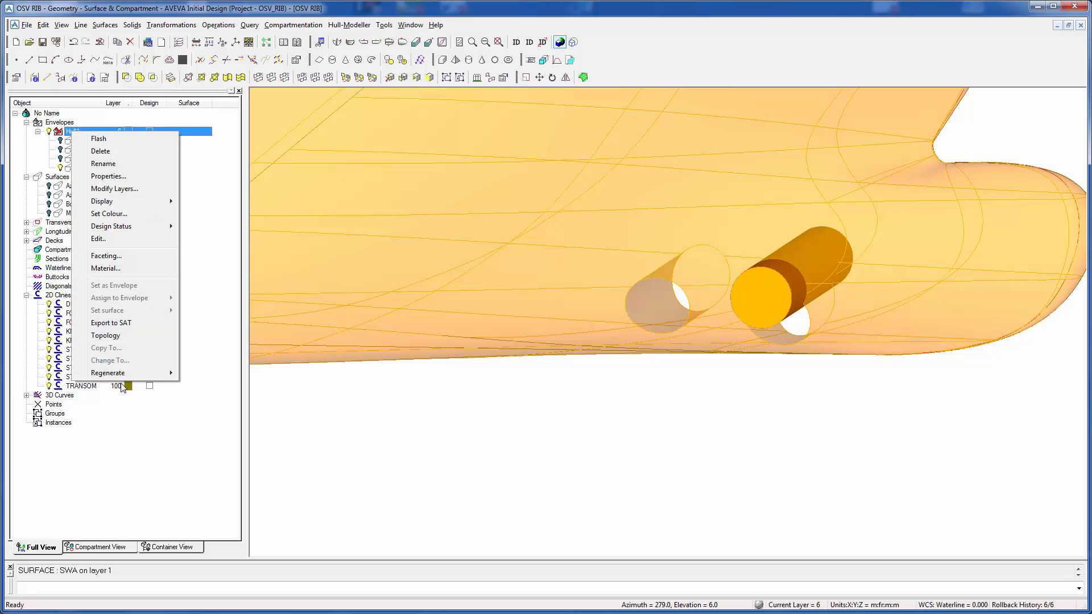
pyautogui.moveTo(126, 376)
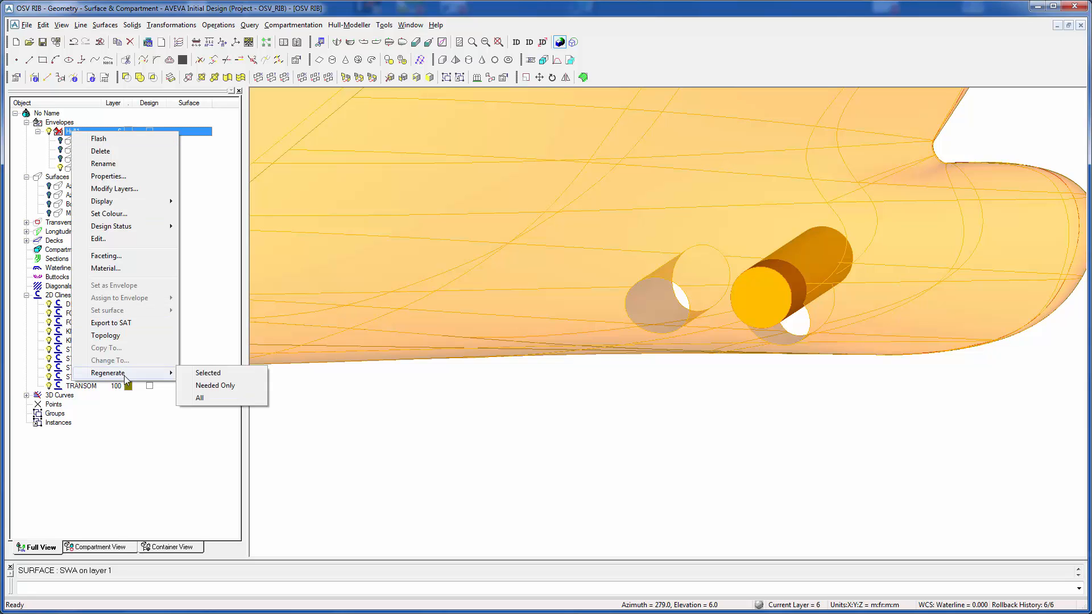
pyautogui.click(206, 373)
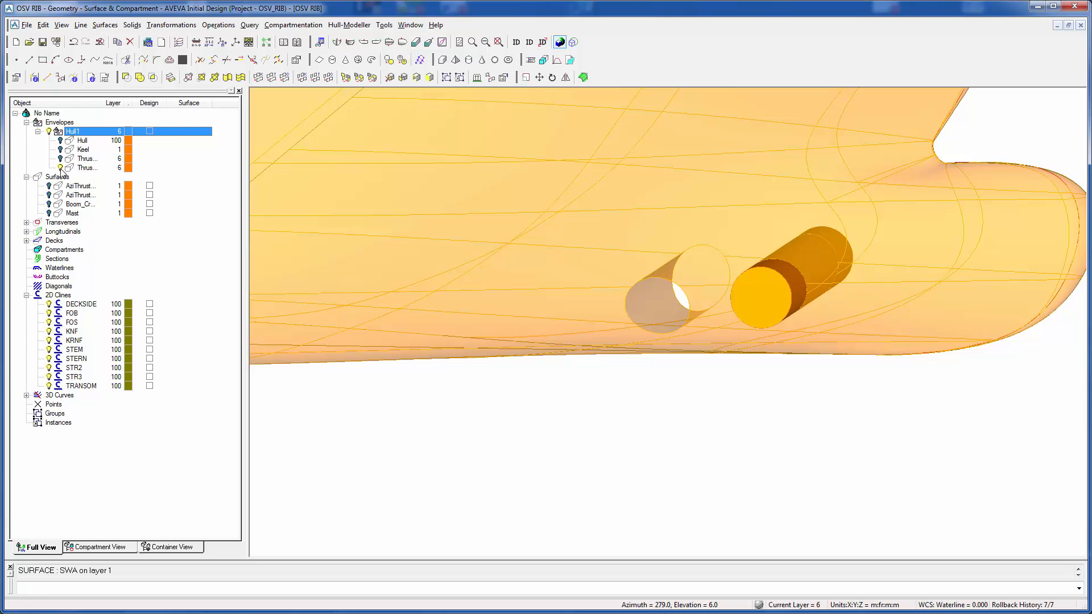
pyautogui.moveTo(263, 224); pyautogui.dragTo(417, 268, button='middle')
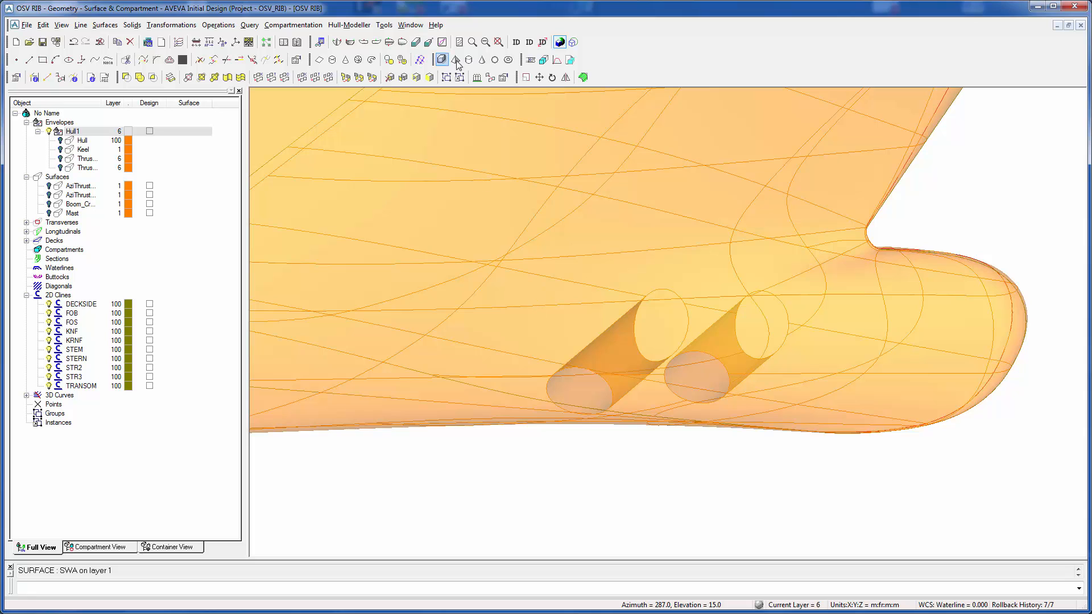
pyautogui.click(498, 42)
pyautogui.moveTo(527, 222)
pyautogui.mouseDown(button='middle')
pyautogui.moveTo(555, 209)
pyautogui.moveTo(540, 212)
pyautogui.mouseUp(button='middle')
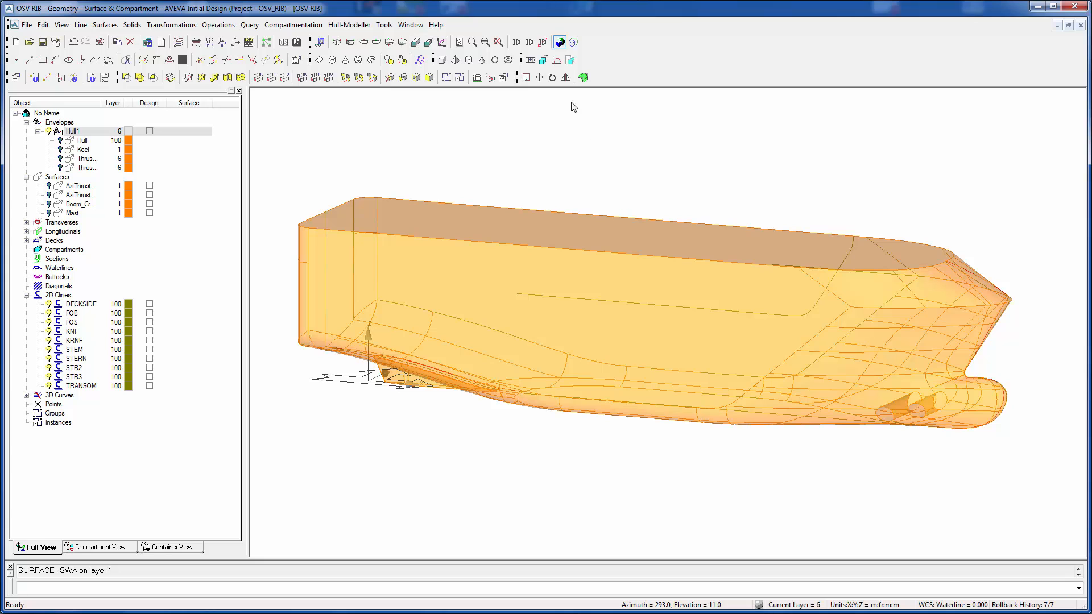
# Create a predefined deck internal surface with ID WD at position 8.1
pyautogui.click(529, 59)
pyautogui.moveTo(546, 183); pyautogui.dragTo(216, 288)
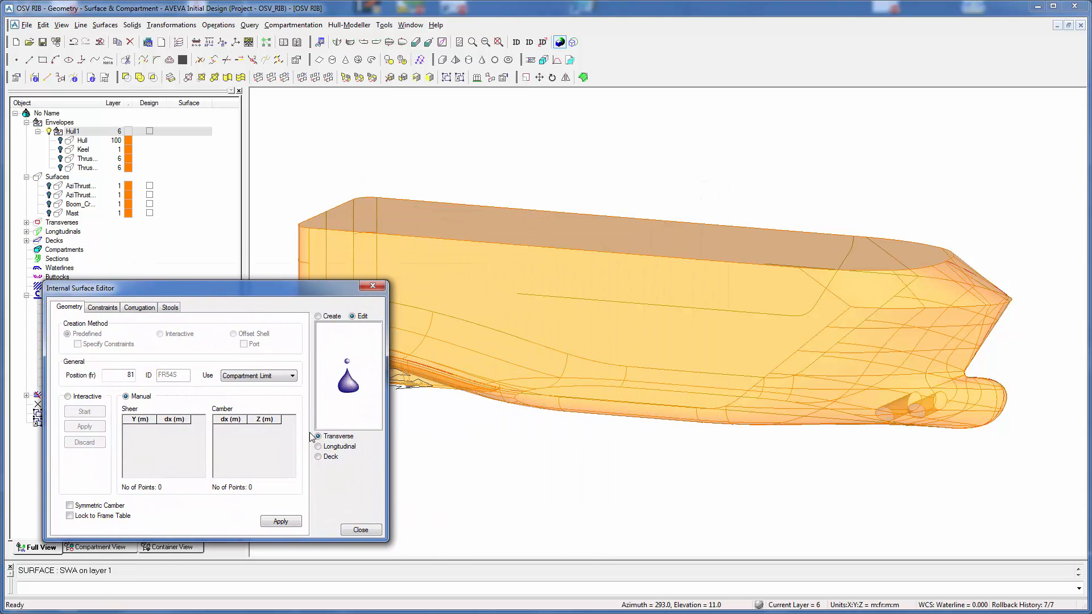
pyautogui.click(335, 459)
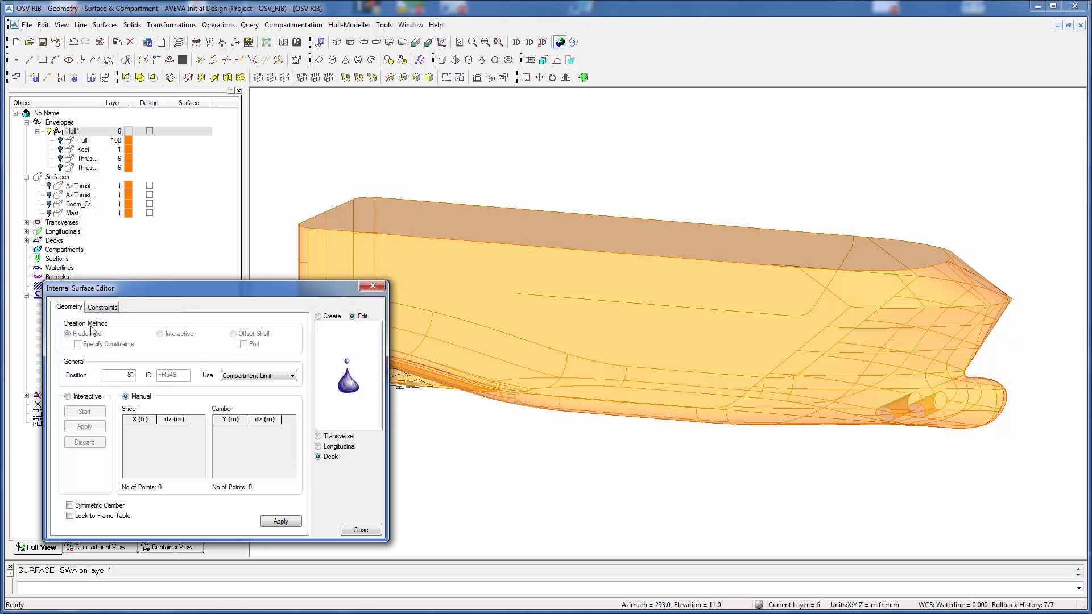
pyautogui.click(334, 318)
pyautogui.doubleClick(169, 374)
pyautogui.write('WD')
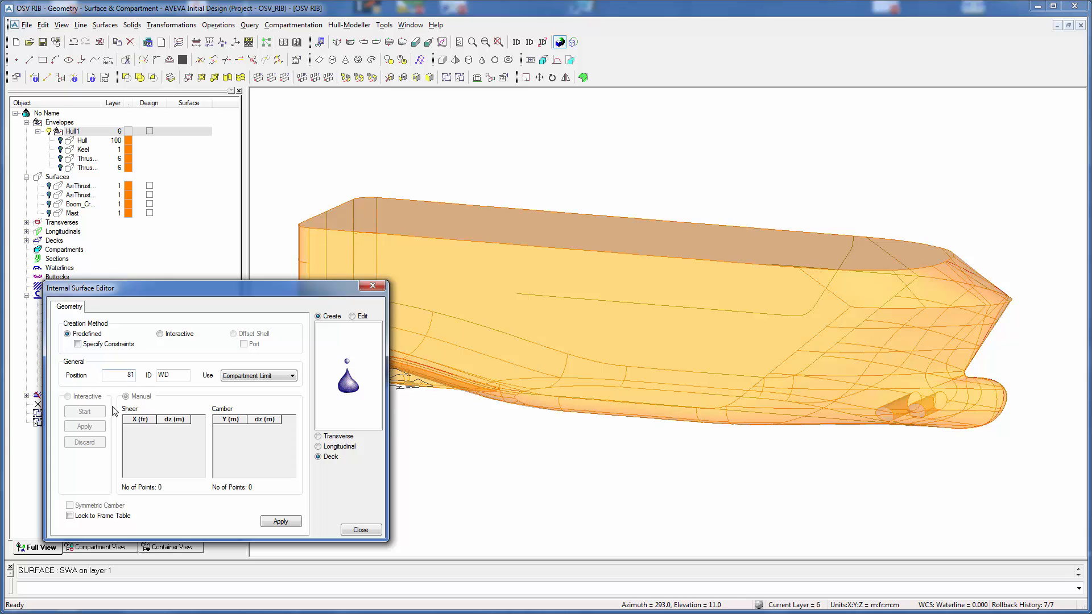
pyautogui.moveTo(116, 375); pyautogui.dragTo(180, 382)
pyautogui.click(291, 522)
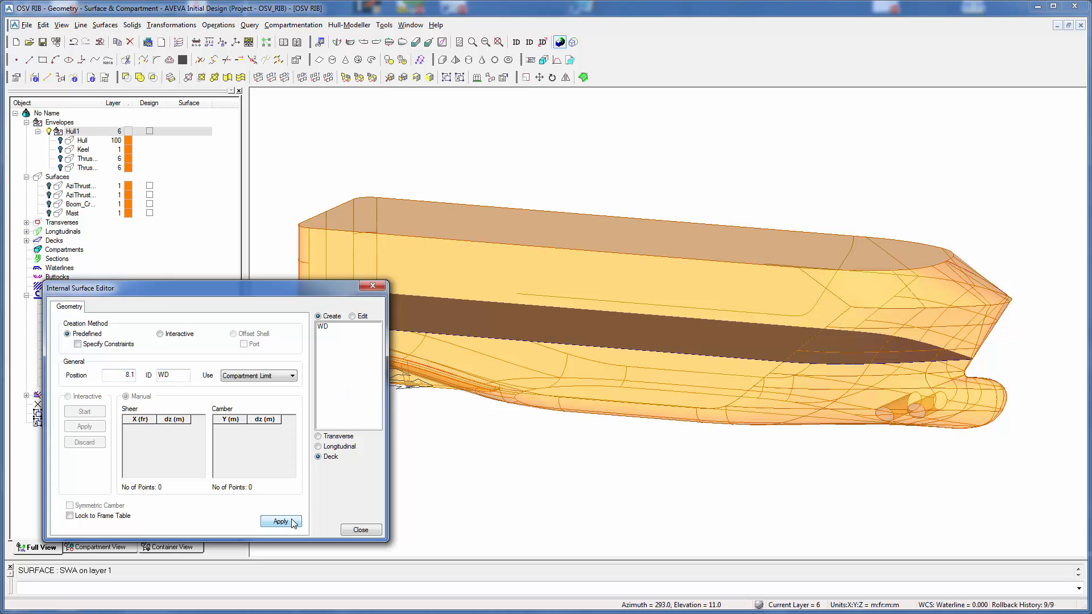
# Open deck WD for editing in the Internal Surface Editor and add four points to its sheer table
pyautogui.moveTo(617, 401)
pyautogui.mouseDown(button='middle')
pyautogui.moveTo(613, 418)
pyautogui.moveTo(616, 393)
pyautogui.mouseUp(button='middle')
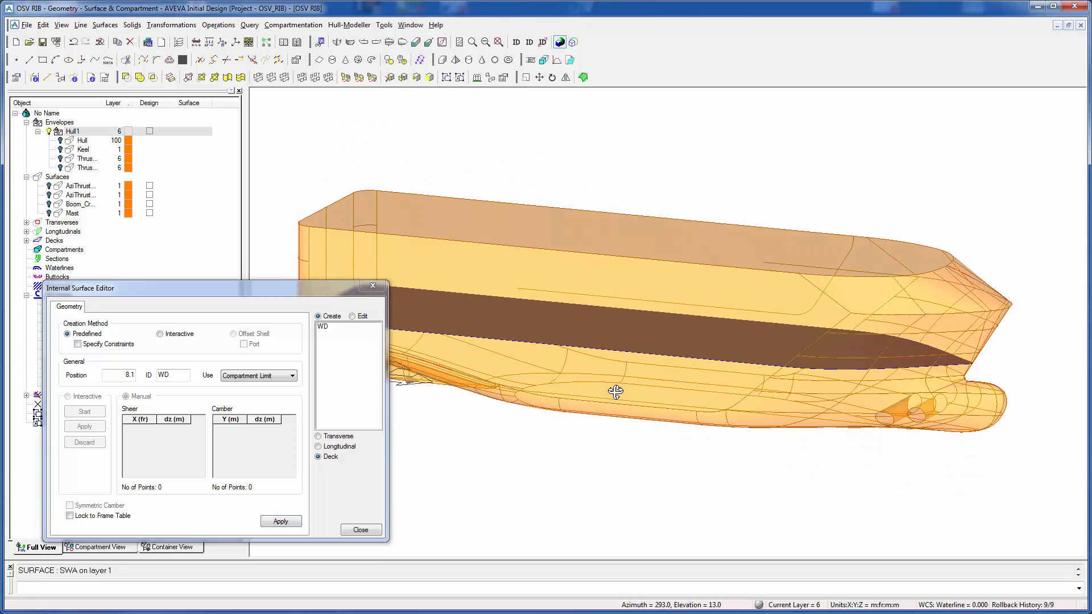
pyautogui.moveTo(323, 291); pyautogui.dragTo(301, 305)
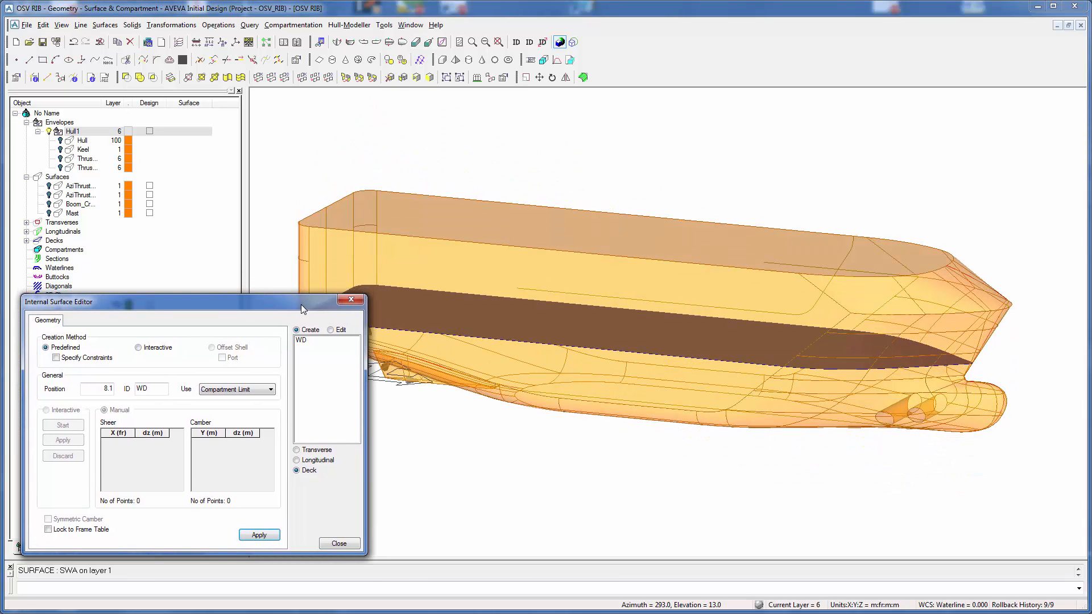
pyautogui.moveTo(609, 366); pyautogui.dragTo(507, 356, button='middle')
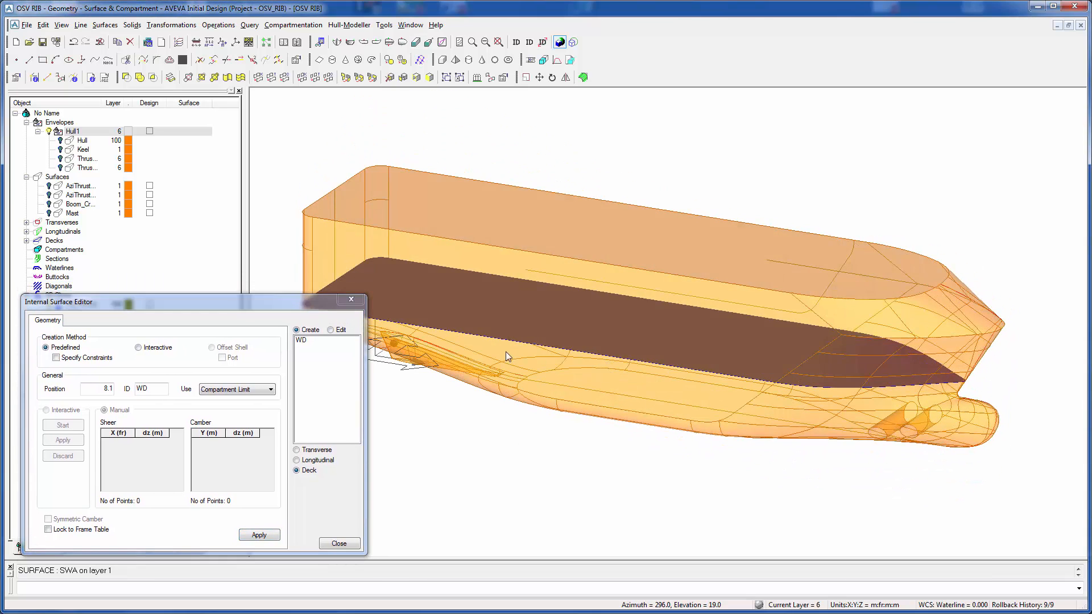
pyautogui.click(331, 330)
pyautogui.click(343, 339)
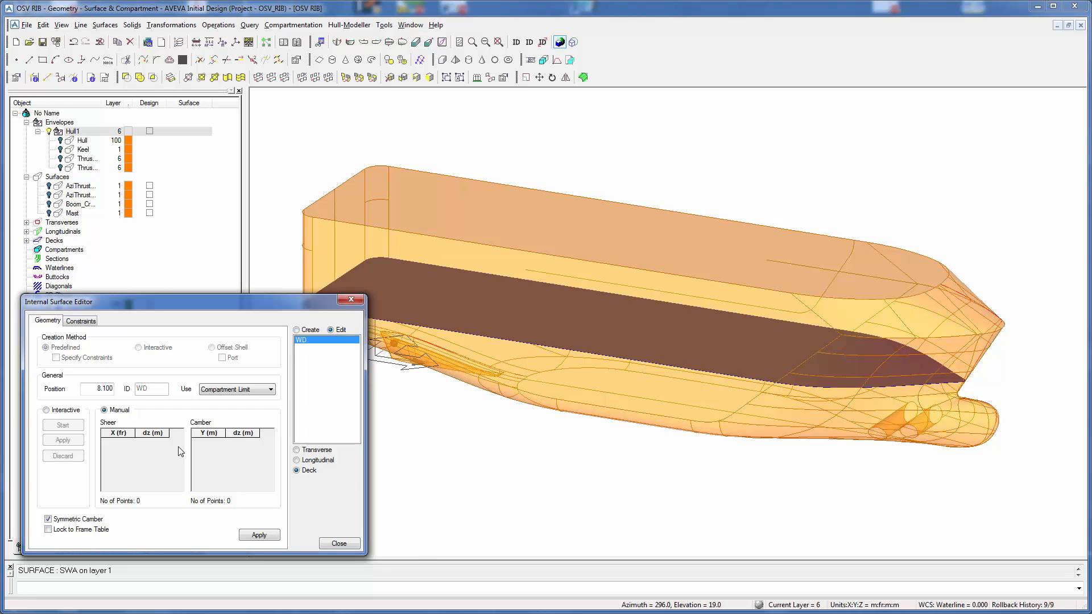
pyautogui.rightClick(127, 461)
pyautogui.click(129, 467)
pyautogui.rightClick(126, 459)
pyautogui.click(128, 466)
pyautogui.rightClick(126, 476)
pyautogui.click(129, 484)
pyautogui.rightClick(127, 477)
pyautogui.click(128, 482)
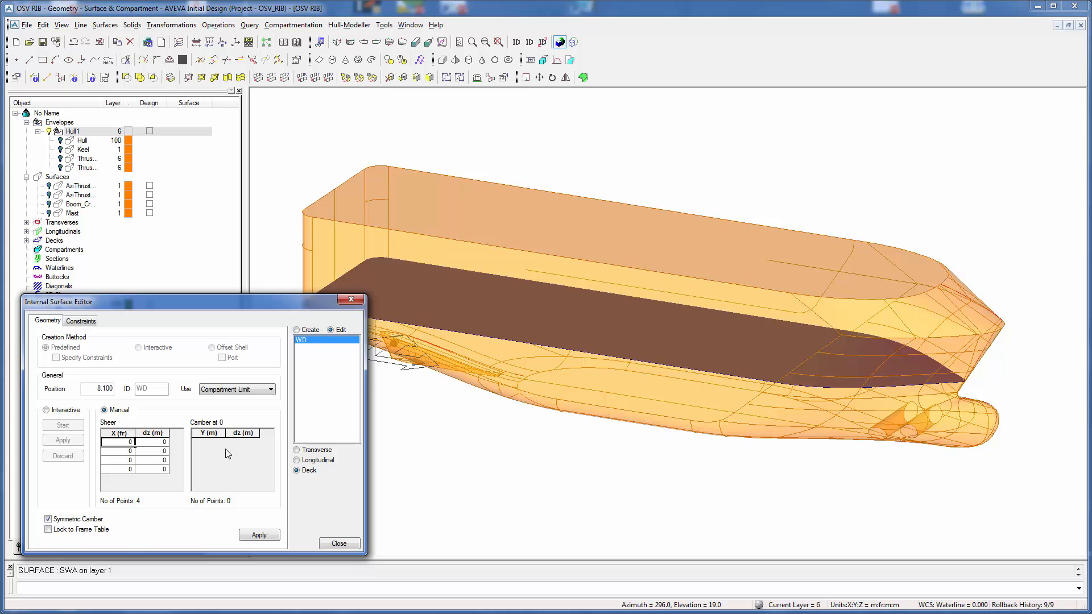
# Set the X frame positions of deck WD's four sheer points to 75, 75, 81 and 81
pyautogui.write('75')
pyautogui.press('Return')
pyautogui.write('75')
pyautogui.press('Return')
pyautogui.write('81')
pyautogui.press('Return')
pyautogui.write('81')
# Set the dz of WD's second to fourth sheer points to 2.8, 2.8 and 10.8 m, apply the stepped deck and close the editor
pyautogui.click(159, 452)
pyautogui.write('2.8')
pyautogui.press('Return')
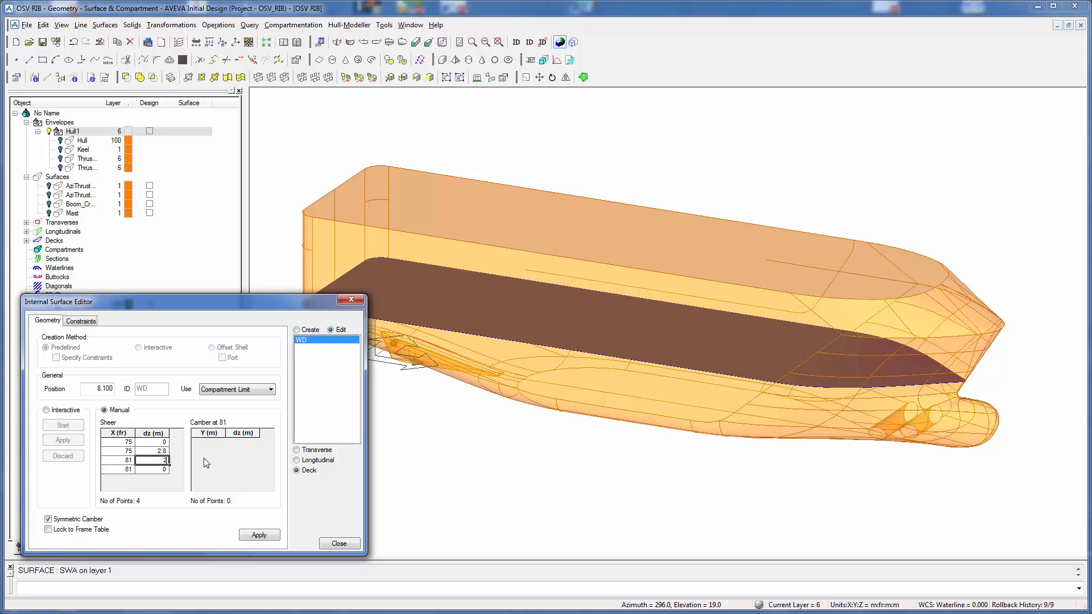
pyautogui.press('Return')
pyautogui.click(262, 532)
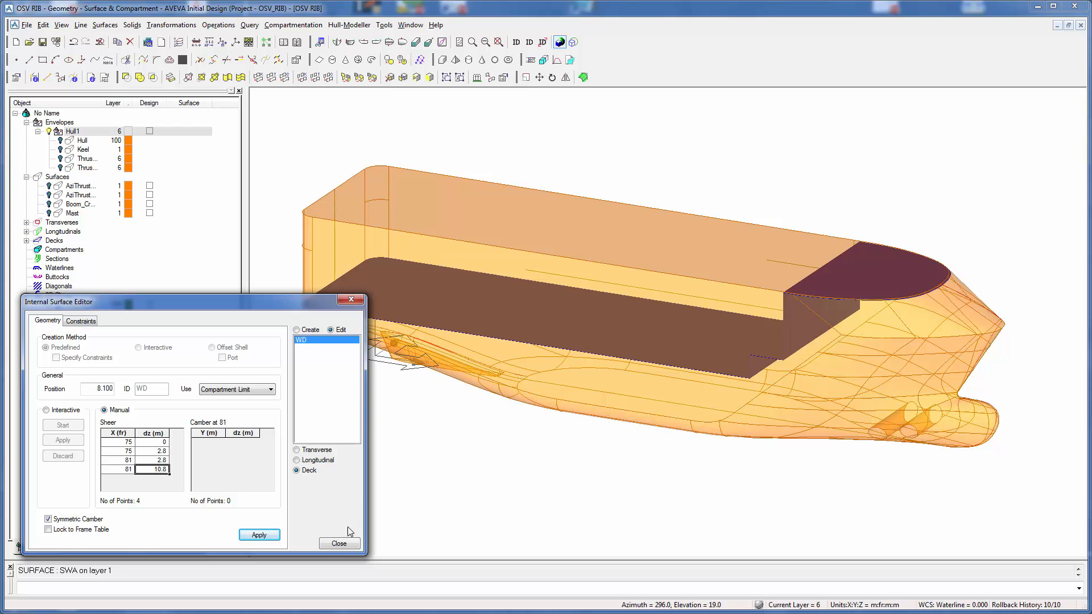
pyautogui.click(345, 544)
pyautogui.moveTo(557, 420)
pyautogui.mouseDown(button='middle')
pyautogui.moveTo(590, 402)
pyautogui.moveTo(578, 398)
pyautogui.moveTo(565, 415)
pyautogui.mouseUp(button='middle')
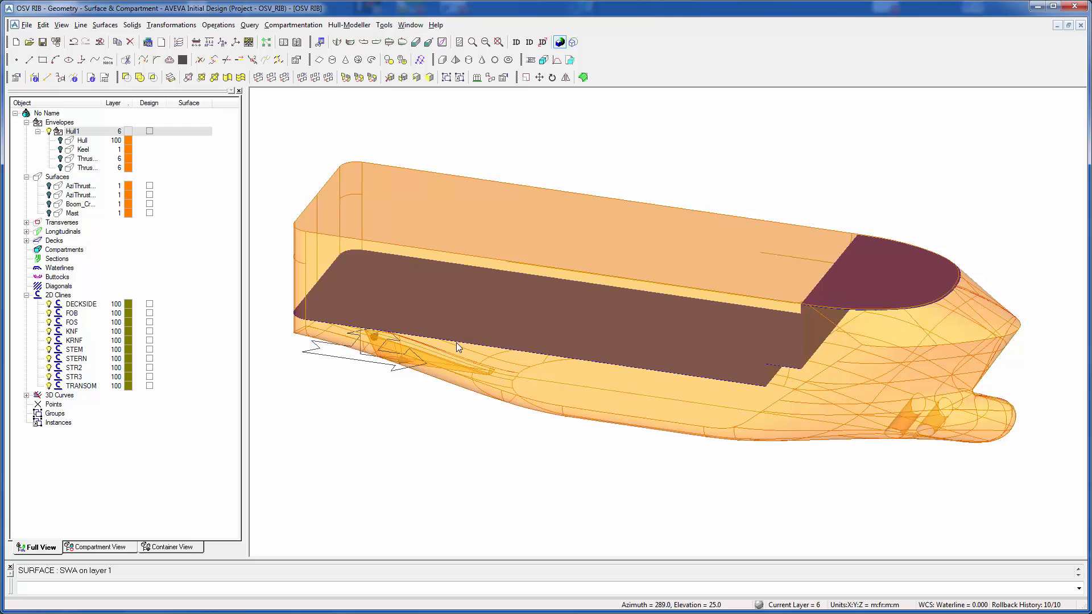
# Edit the Hull1 envelope definition to use deck WD as its main deck
pyautogui.rightClick(90, 132)
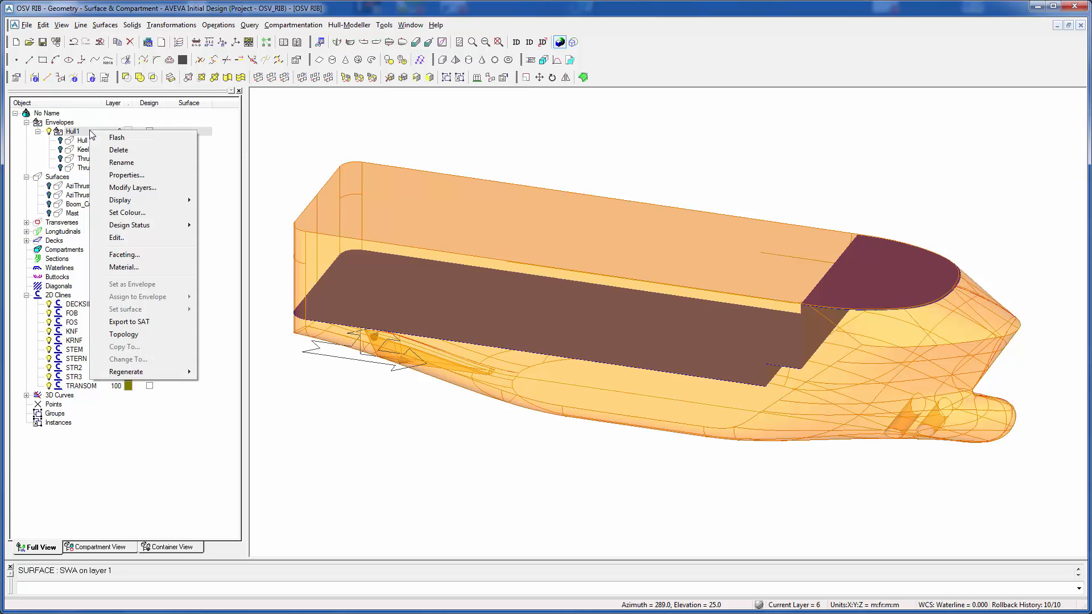
pyautogui.click(138, 241)
pyautogui.click(270, 164)
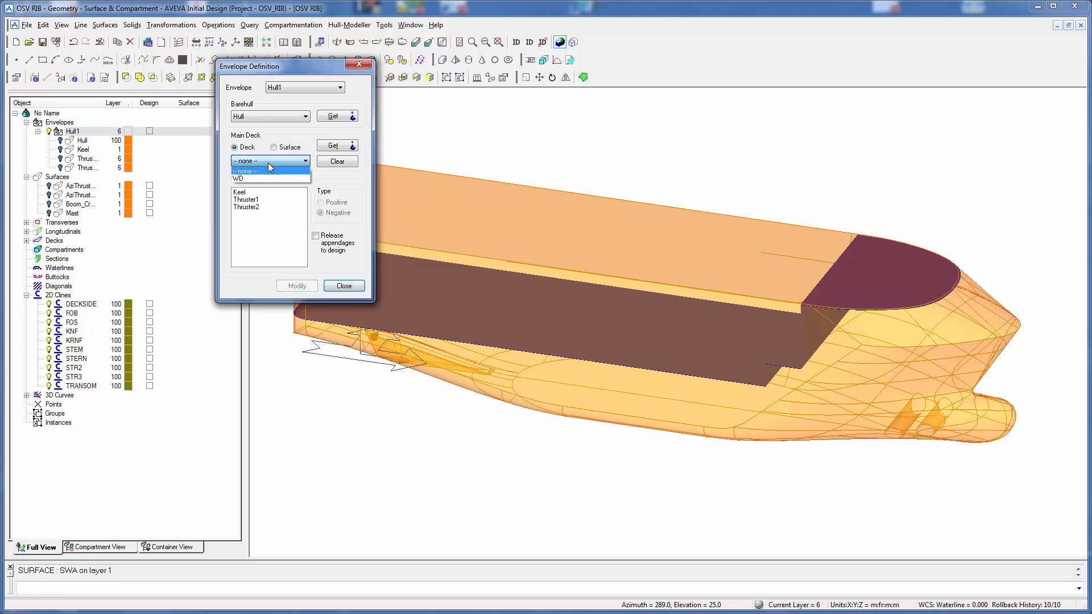
pyautogui.click(261, 176)
pyautogui.click(298, 286)
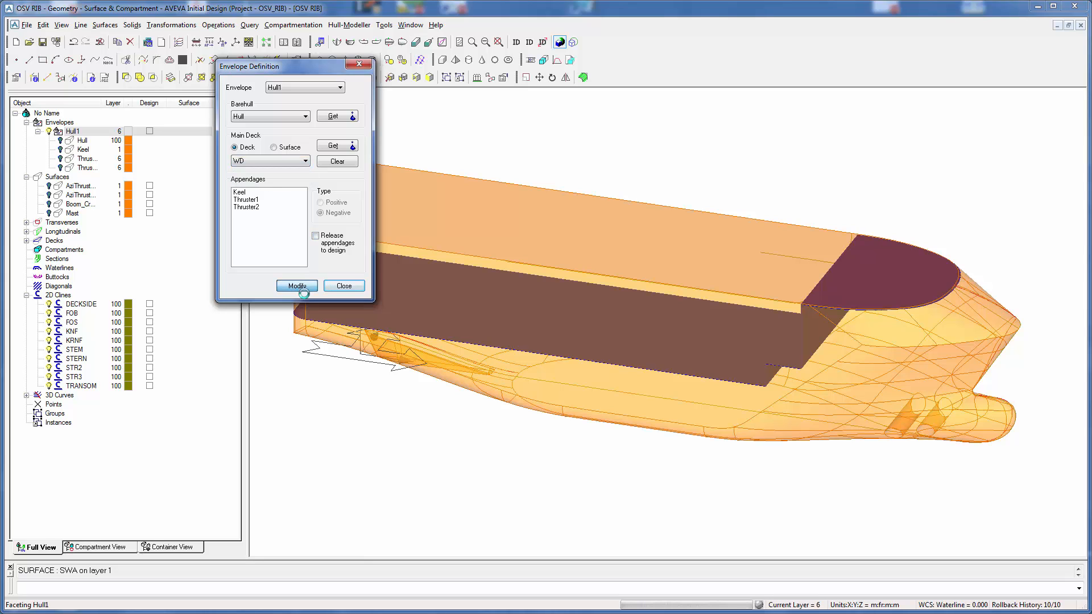
pyautogui.click(344, 285)
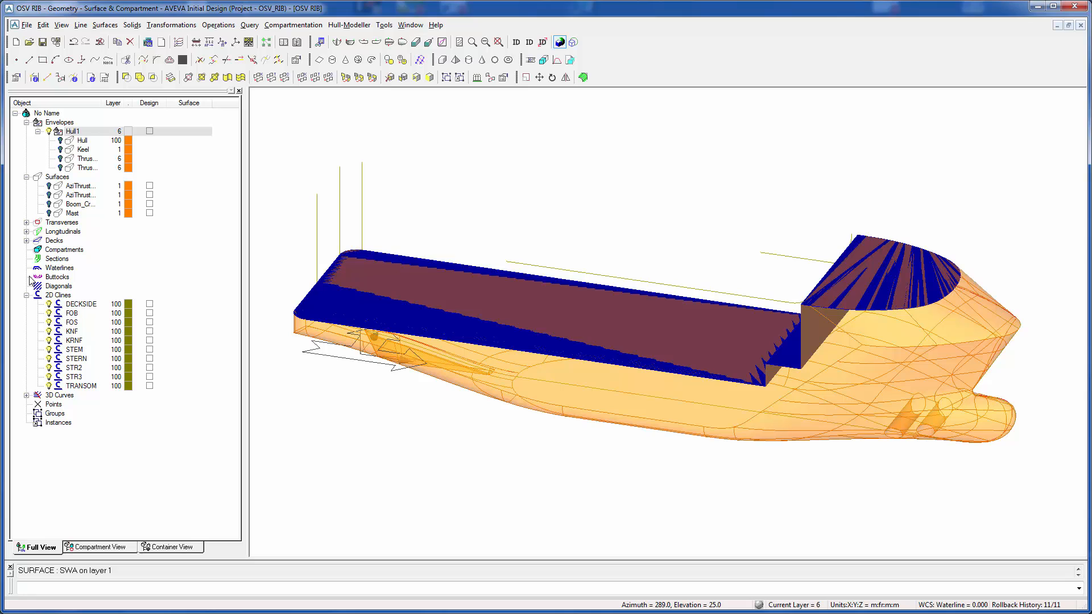
# Delete all the 2D Clines, from DECKSIDE to TRANSOM
pyautogui.click(27, 395)
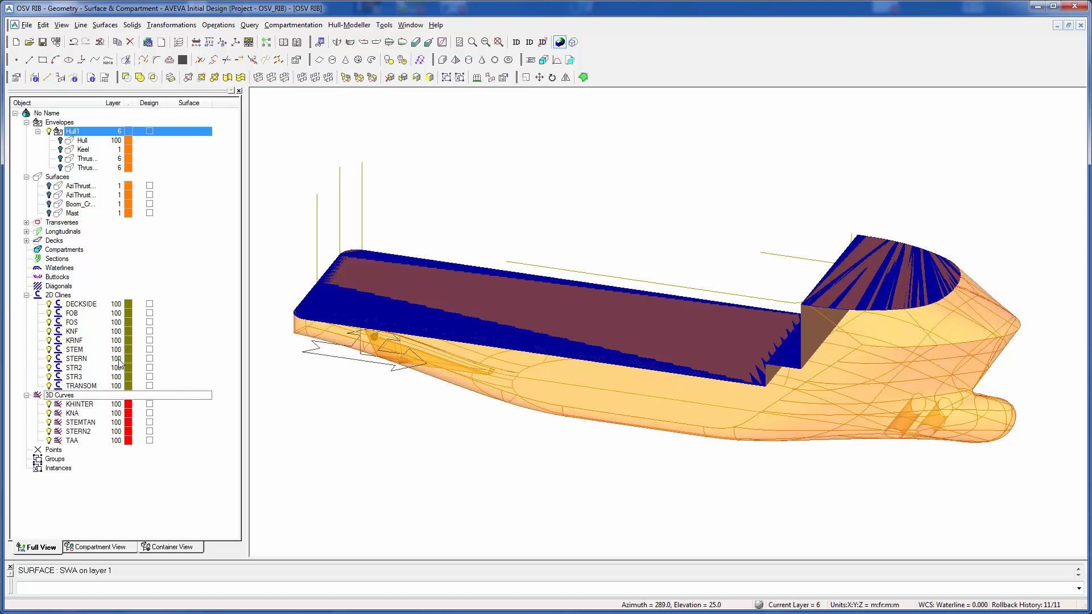
pyautogui.click(89, 305)
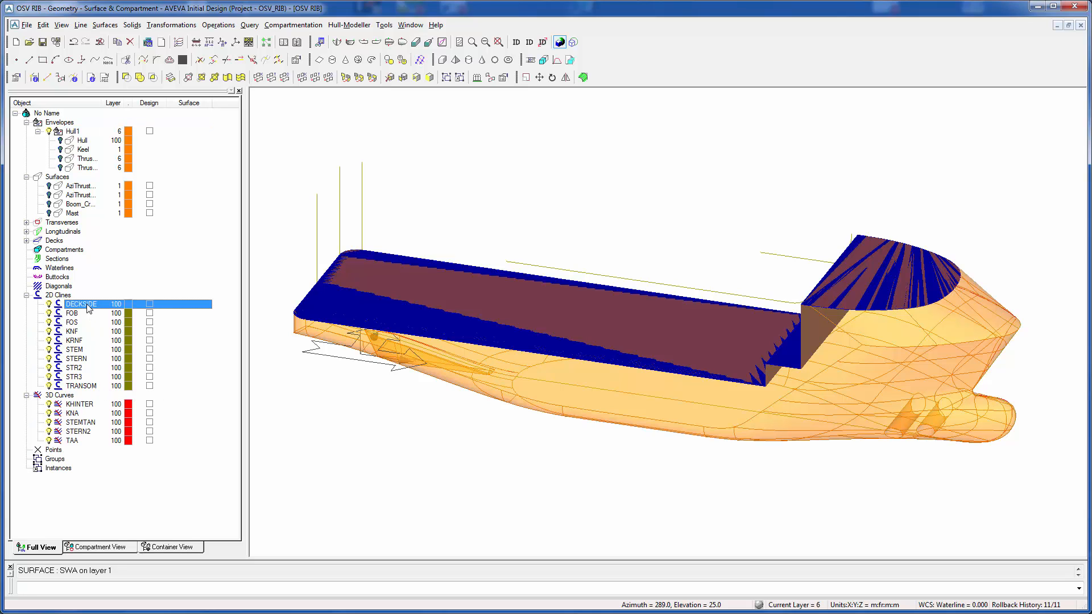
pyautogui.keyDown('shift'); pyautogui.click(88, 387); pyautogui.keyUp('shift')
pyautogui.rightClick(85, 388)
pyautogui.click(97, 403)
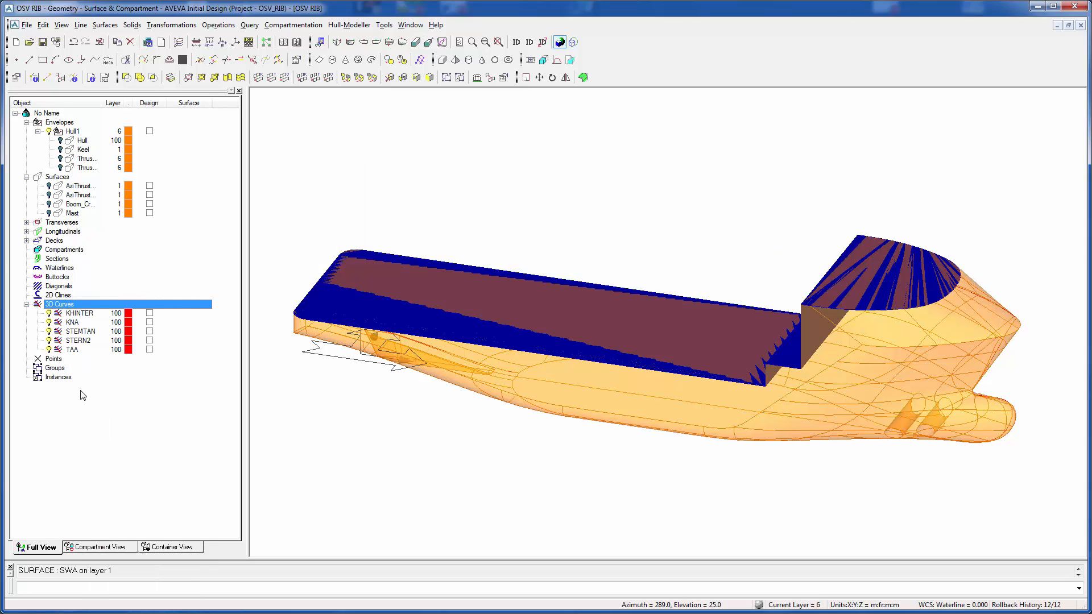
# Delete all the 3D curves, from KHINTER to TAA
pyautogui.click(77, 314)
pyautogui.keyDown('shift'); pyautogui.click(72, 349); pyautogui.keyUp('shift')
pyautogui.rightClick(71, 350)
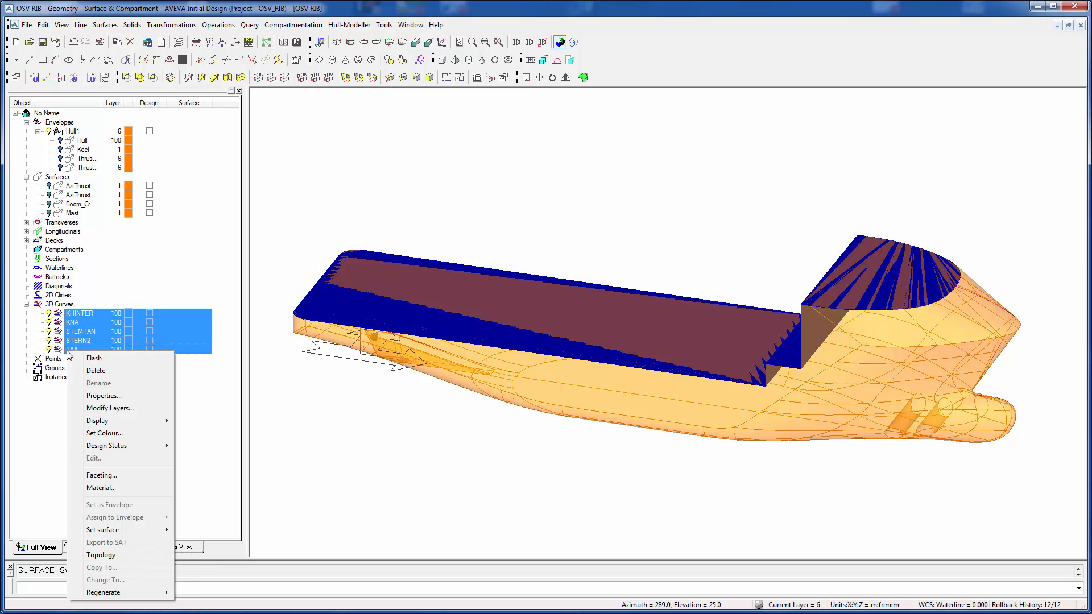
pyautogui.click(110, 371)
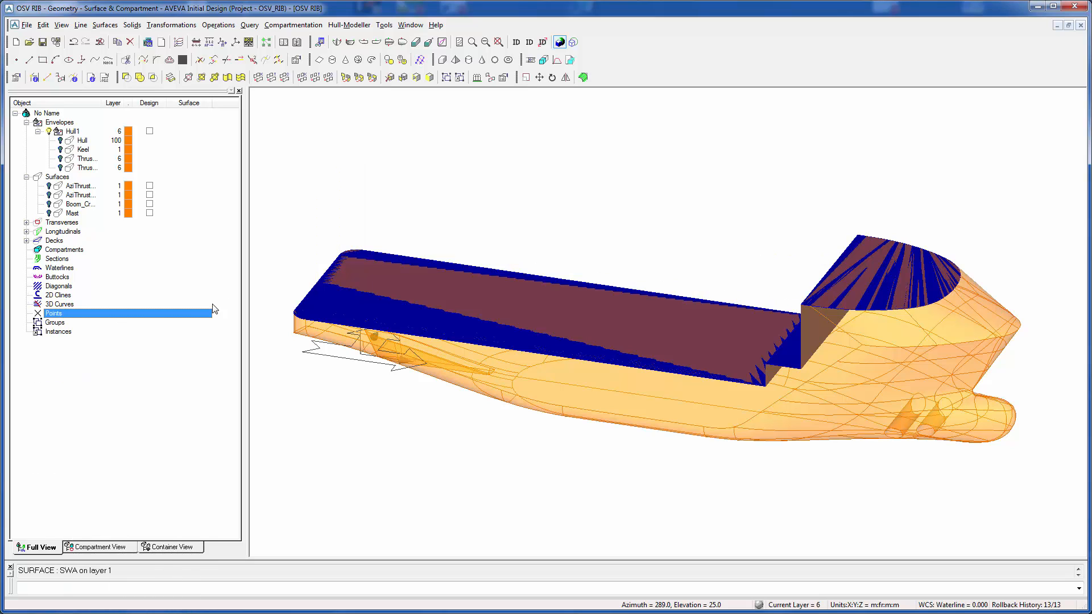
# Hide deck WD and inspect the trimmed Hull1 envelope from the side and in perspective
pyautogui.click(27, 241)
pyautogui.click(49, 267)
pyautogui.moveTo(585, 276)
pyautogui.mouseDown(button='middle')
pyautogui.moveTo(580, 263)
pyautogui.moveTo(600, 260)
pyautogui.mouseUp(button='middle')
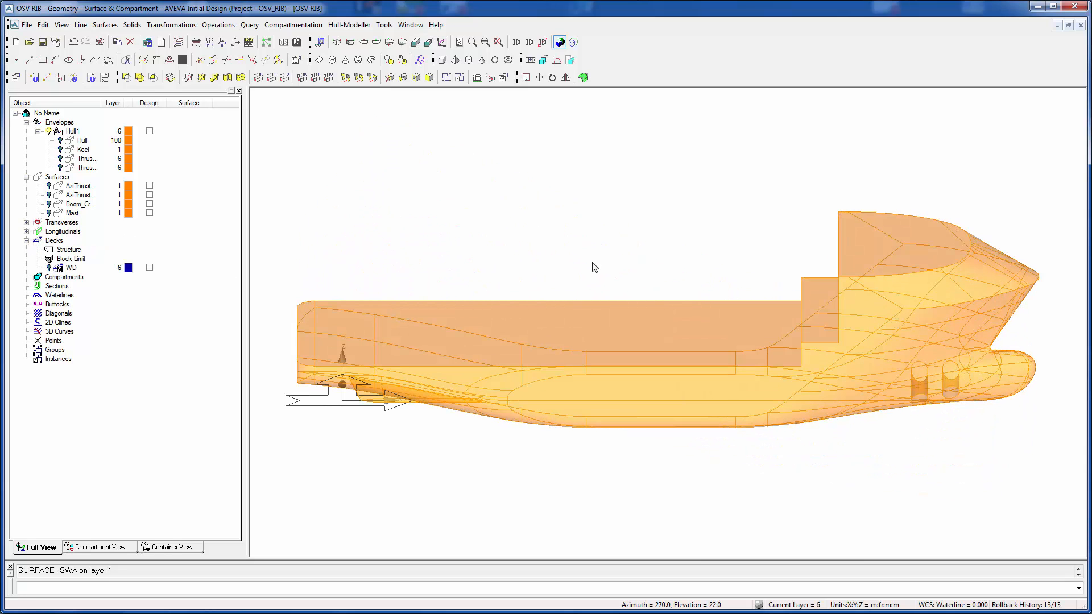
pyautogui.moveTo(594, 268); pyautogui.dragTo(598, 296, button='middle')
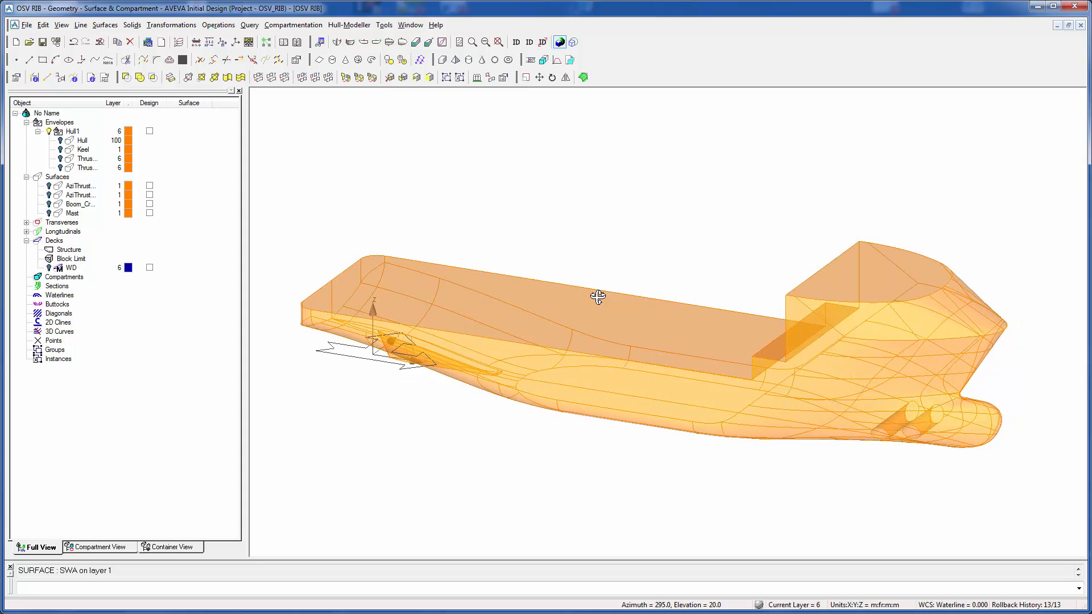
# Create a predefined transverse internal surface with ID BHD at frame 10
pyautogui.click(531, 60)
pyautogui.moveTo(288, 306); pyautogui.dragTo(286, 322)
pyautogui.click(318, 467)
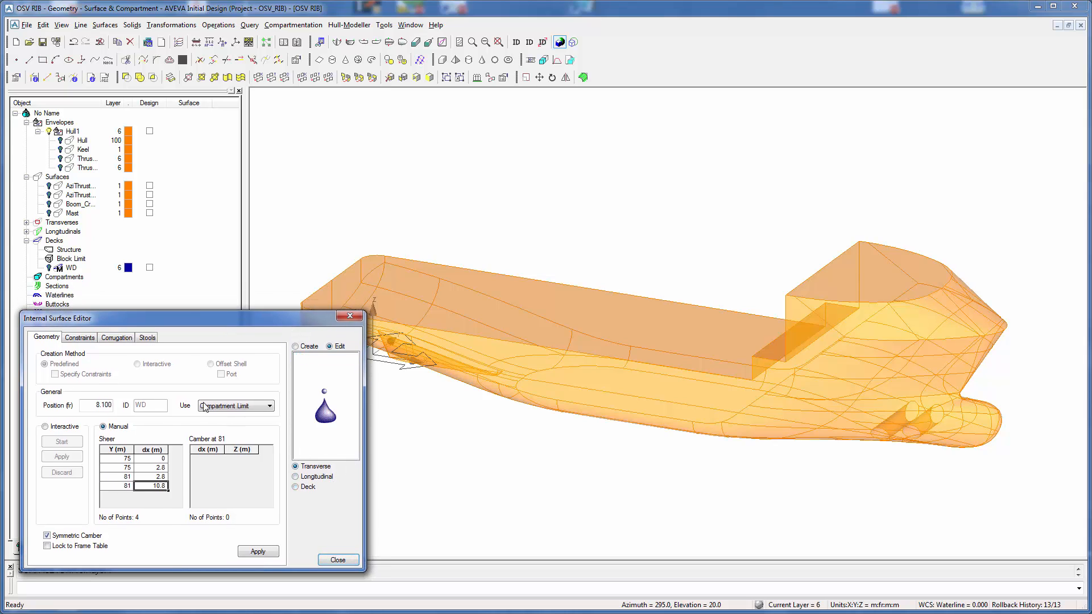
pyautogui.click(314, 348)
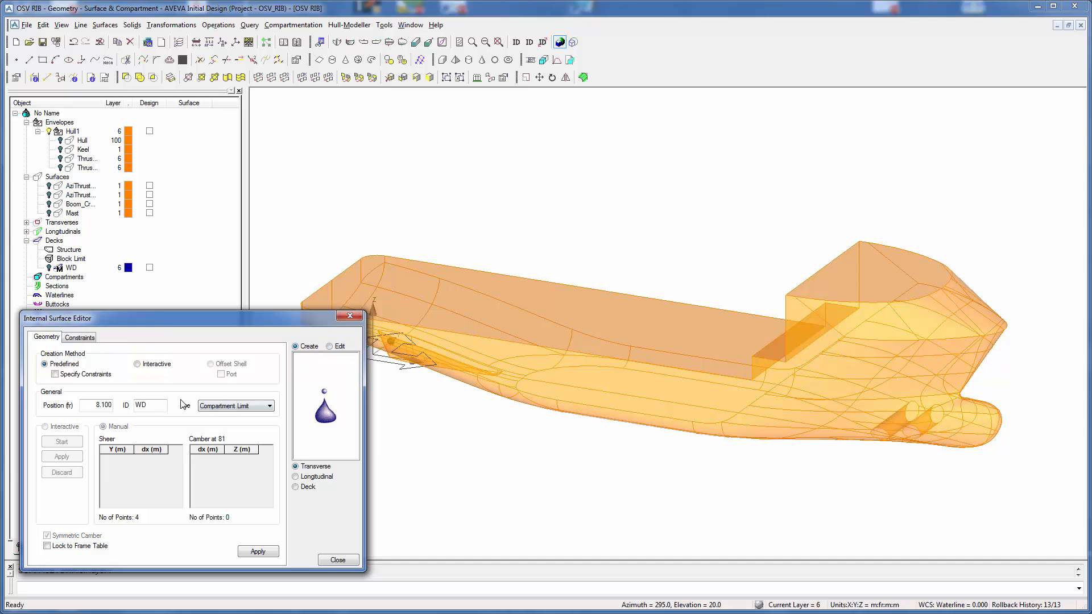
pyautogui.moveTo(152, 409); pyautogui.dragTo(126, 406)
pyautogui.moveTo(89, 405); pyautogui.dragTo(149, 408)
pyautogui.write('10')
pyautogui.click(257, 551)
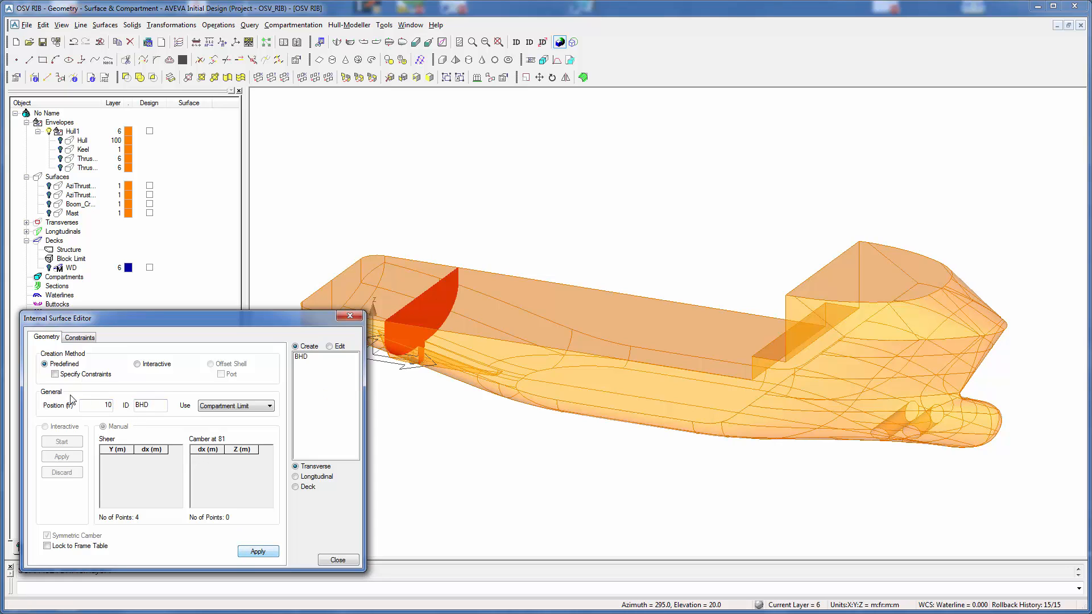
# Create two more transverse BHD bulkheads at frames 15 and 20
pyautogui.write('15')
pyautogui.click(258, 551)
pyautogui.doubleClick(103, 408)
pyautogui.write('3')
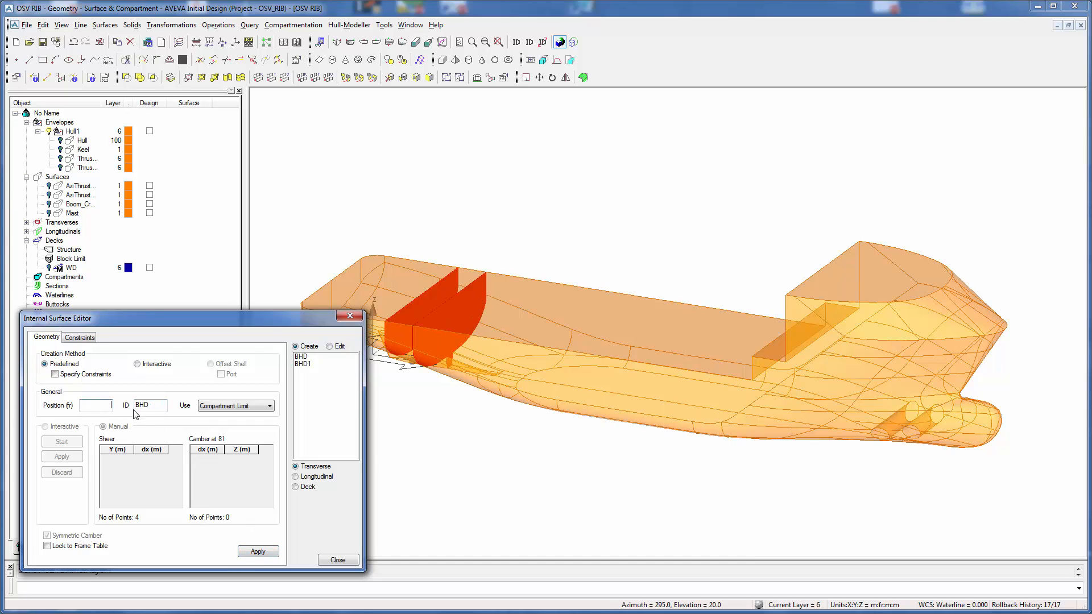
pyautogui.click(265, 552)
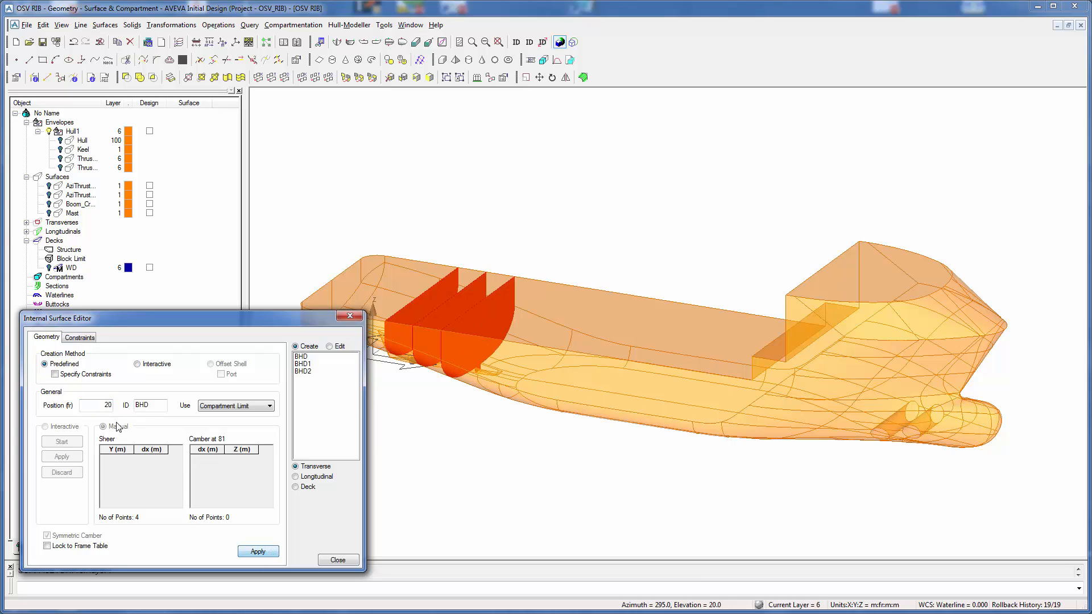
# Create further transverse BHD bulkheads at frames 30, 64, 91 and 103
pyautogui.write('30')
pyautogui.click(258, 551)
pyautogui.write('64')
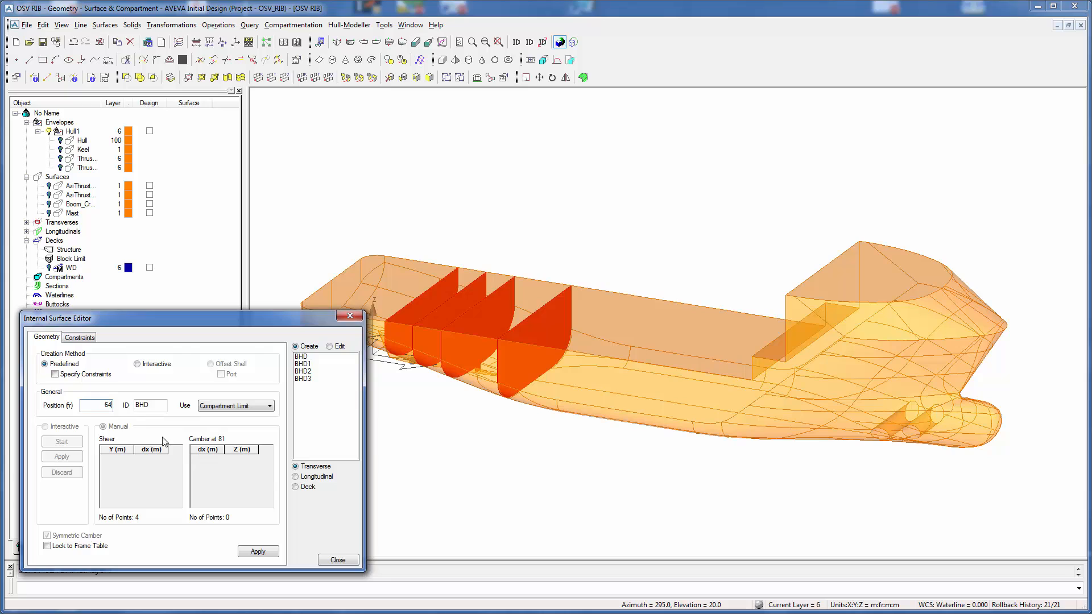
pyautogui.click(258, 551)
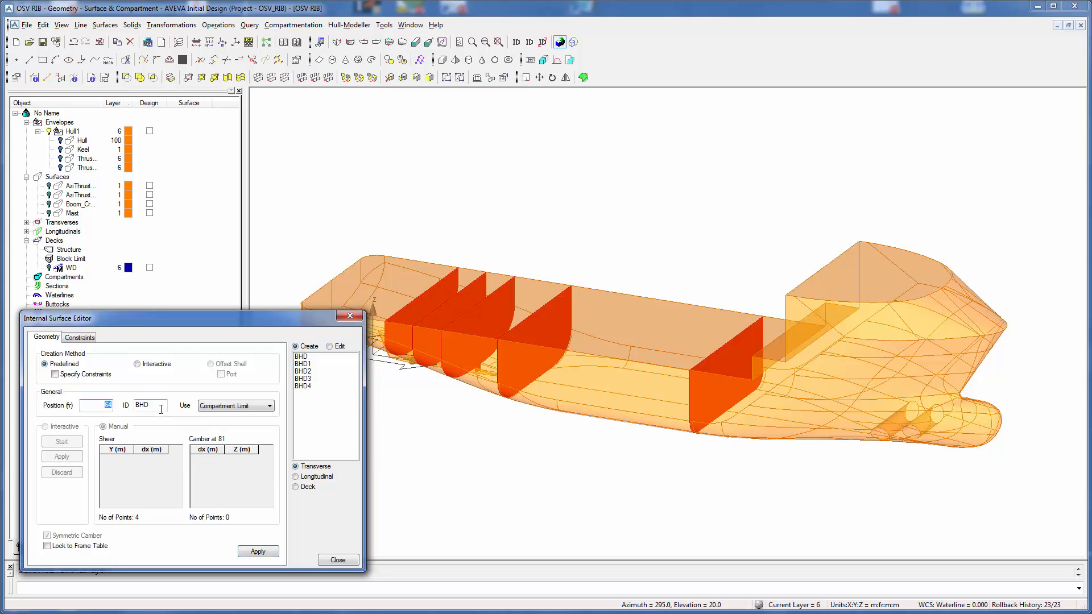
pyautogui.click(259, 551)
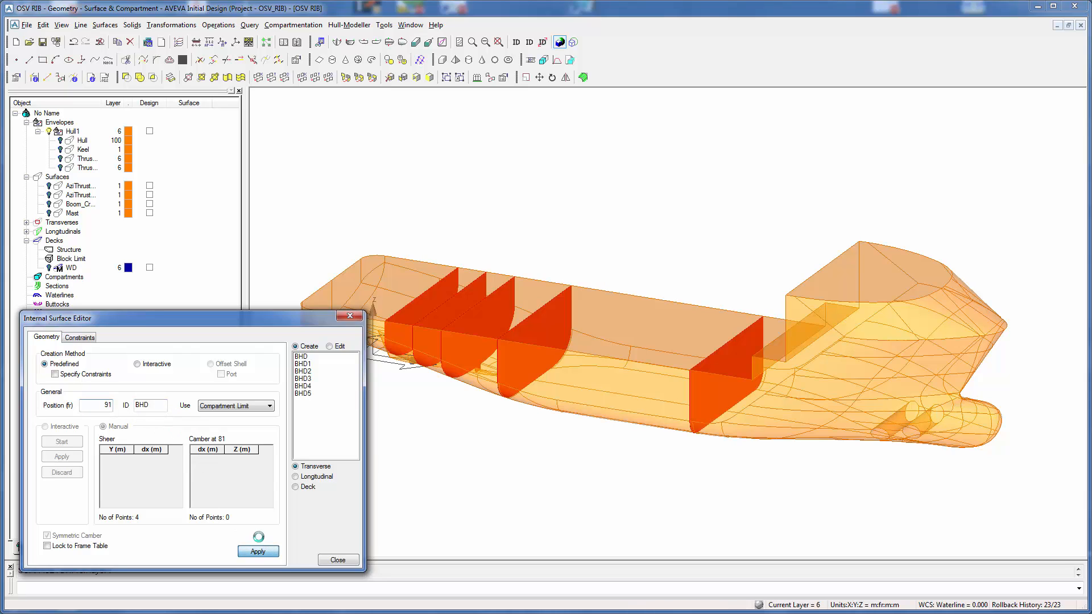
pyautogui.write('1')
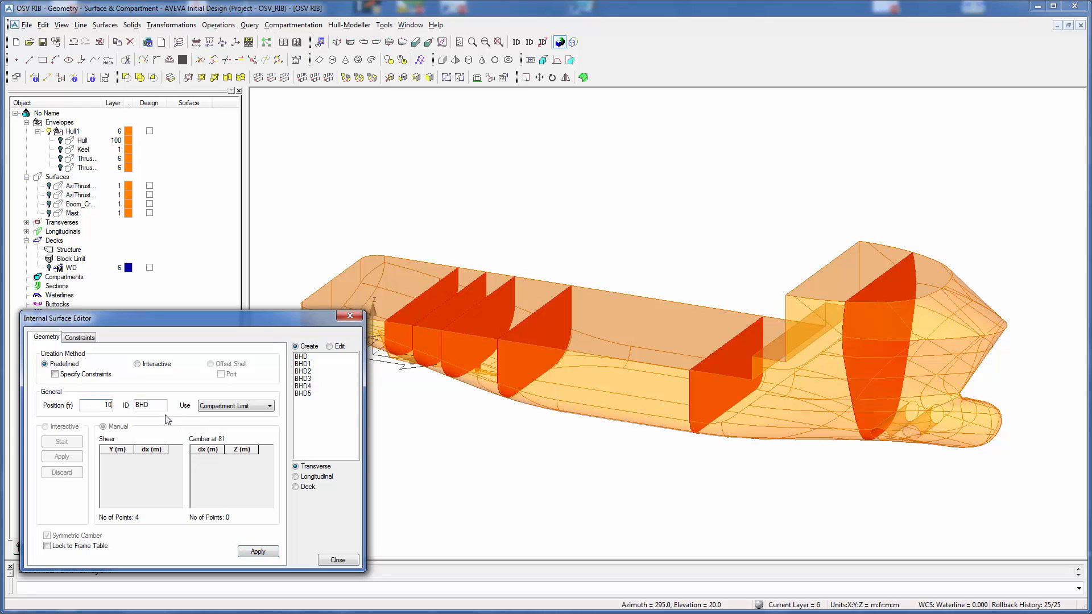
pyautogui.click(259, 551)
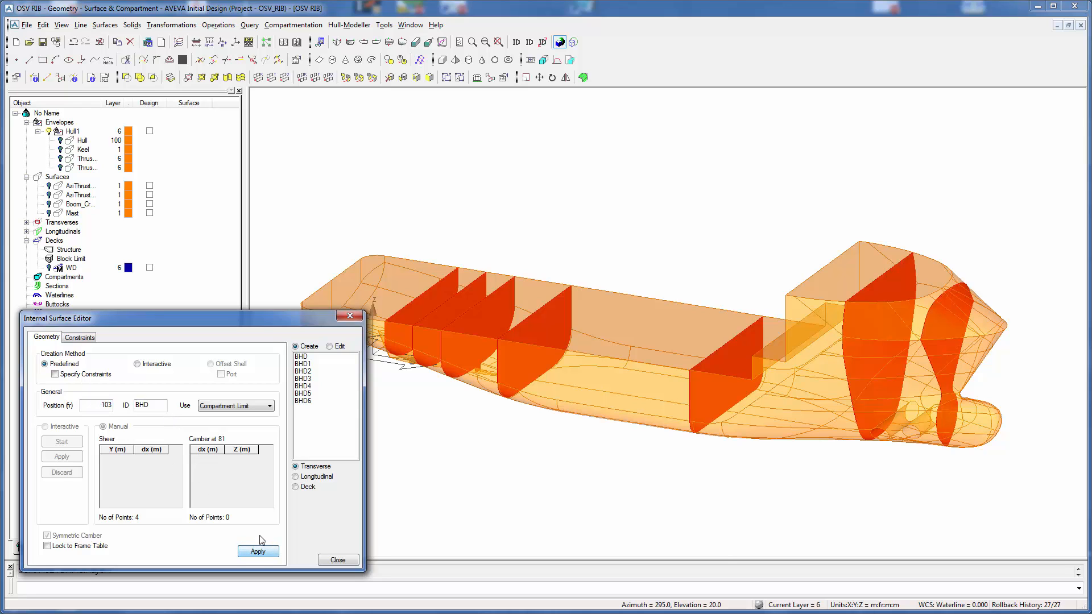
# Define a predefined deck surface with ID DB at position 1.2 and enable the option to specify constraints
pyautogui.click(590, 449)
pyautogui.moveTo(590, 448); pyautogui.dragTo(578, 428)
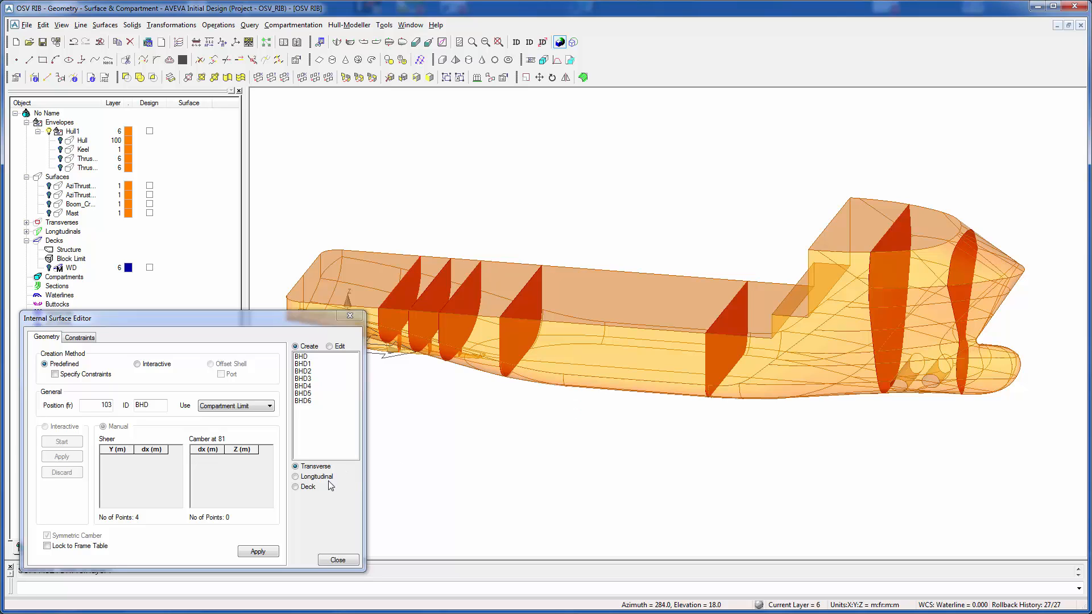
pyautogui.click(296, 486)
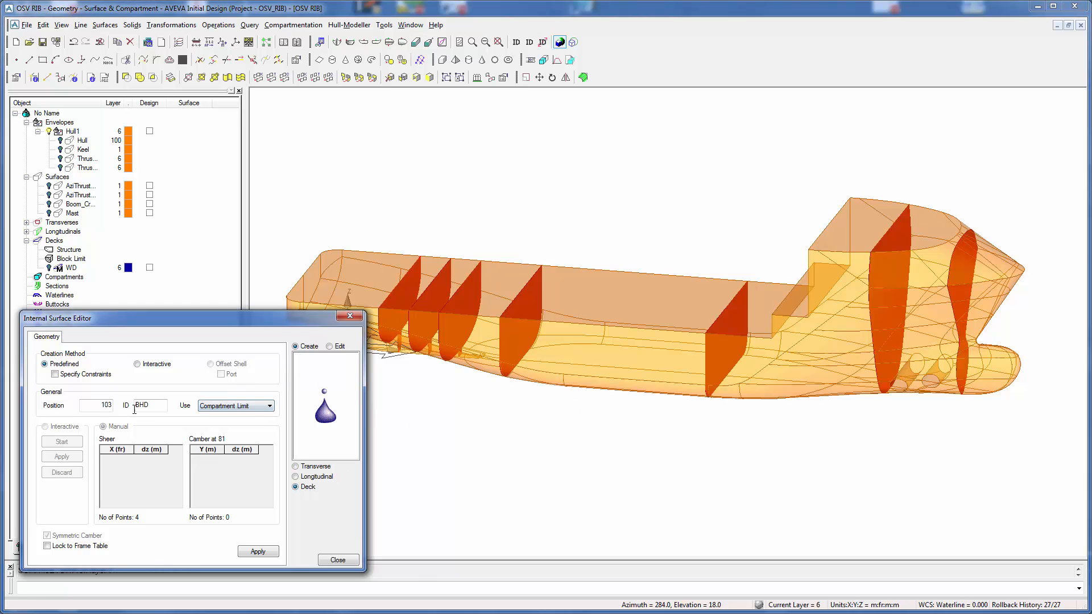
pyautogui.moveTo(155, 406); pyautogui.dragTo(104, 404)
pyautogui.write('DB')
pyautogui.hotkey('shift', 'Tab')
pyautogui.click(86, 375)
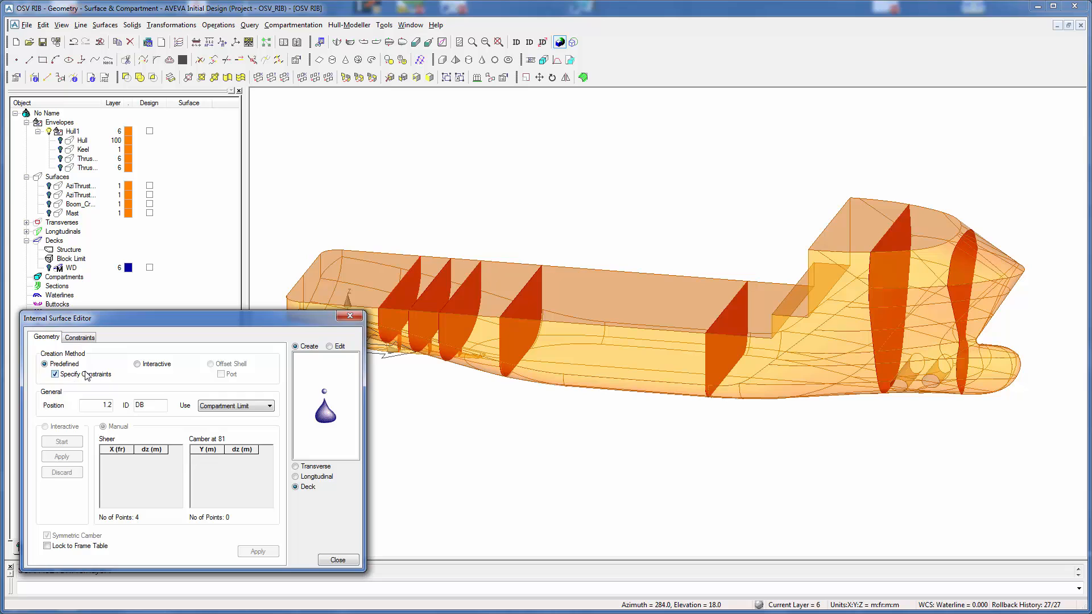
# Limit deck DB to bulkhead BHD2 aft and BHD5 forward, create it and close the surface editor
pyautogui.click(85, 339)
pyautogui.click(67, 359)
pyautogui.click(458, 335)
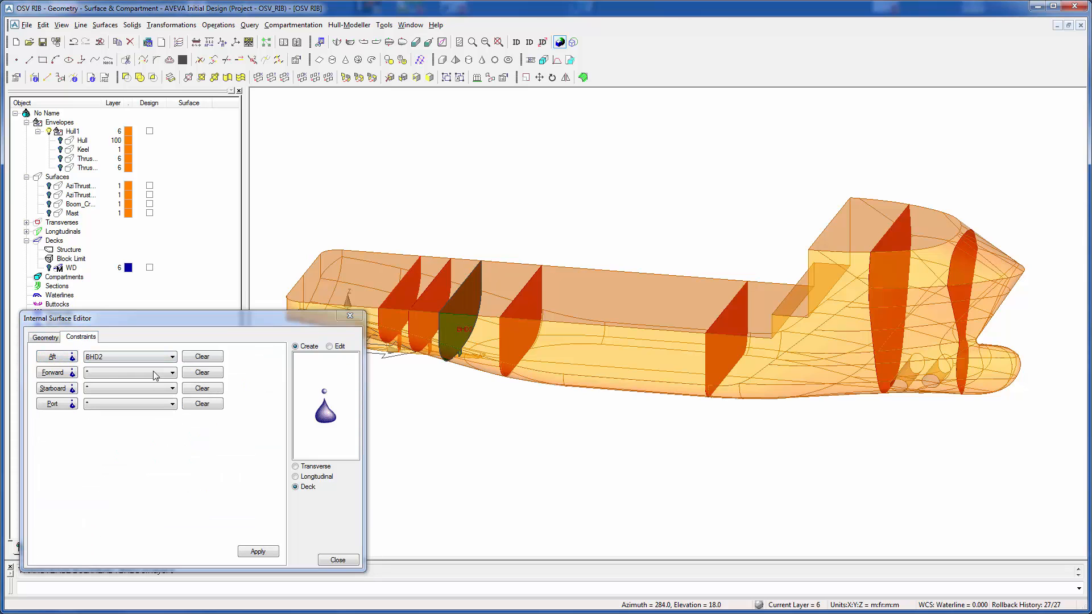
pyautogui.click(65, 374)
pyautogui.click(891, 350)
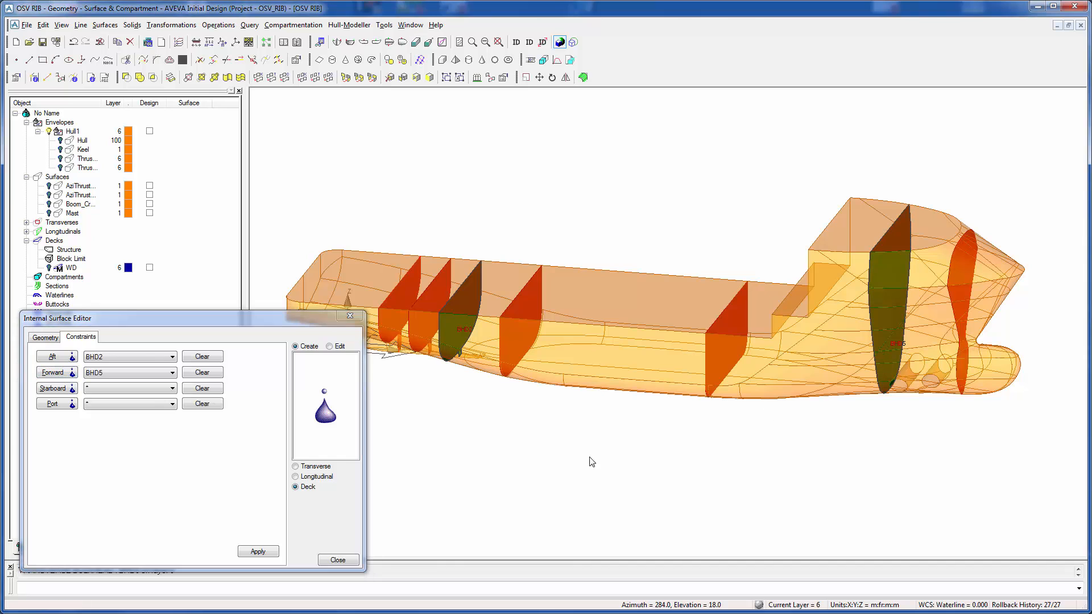
pyautogui.click(272, 552)
pyautogui.moveTo(555, 479)
pyautogui.mouseDown(button='middle')
pyautogui.moveTo(567, 458)
pyautogui.moveTo(554, 476)
pyautogui.mouseUp(button='middle')
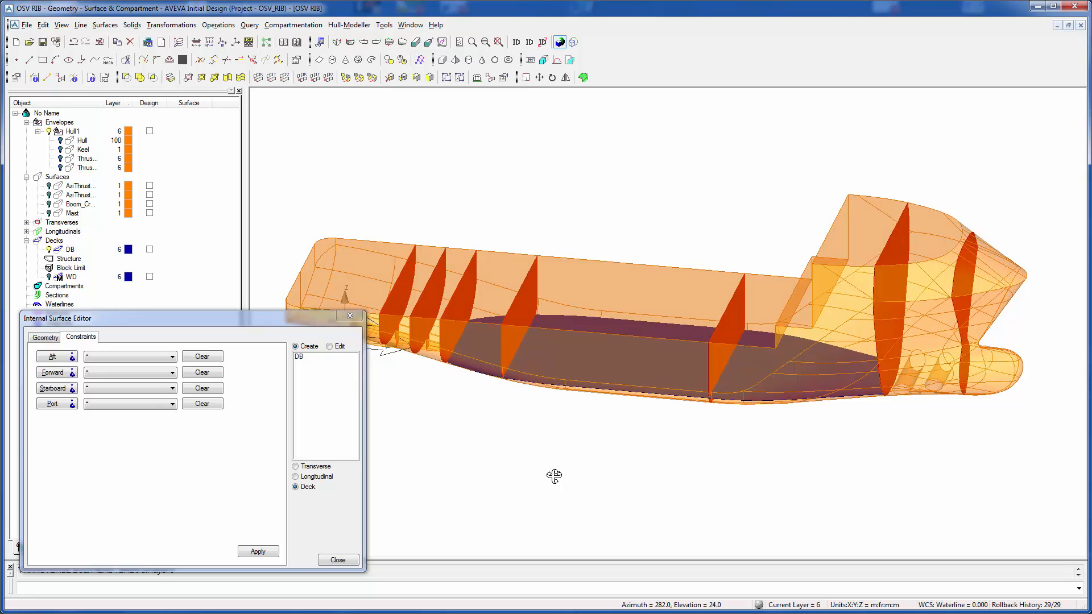
pyautogui.click(342, 561)
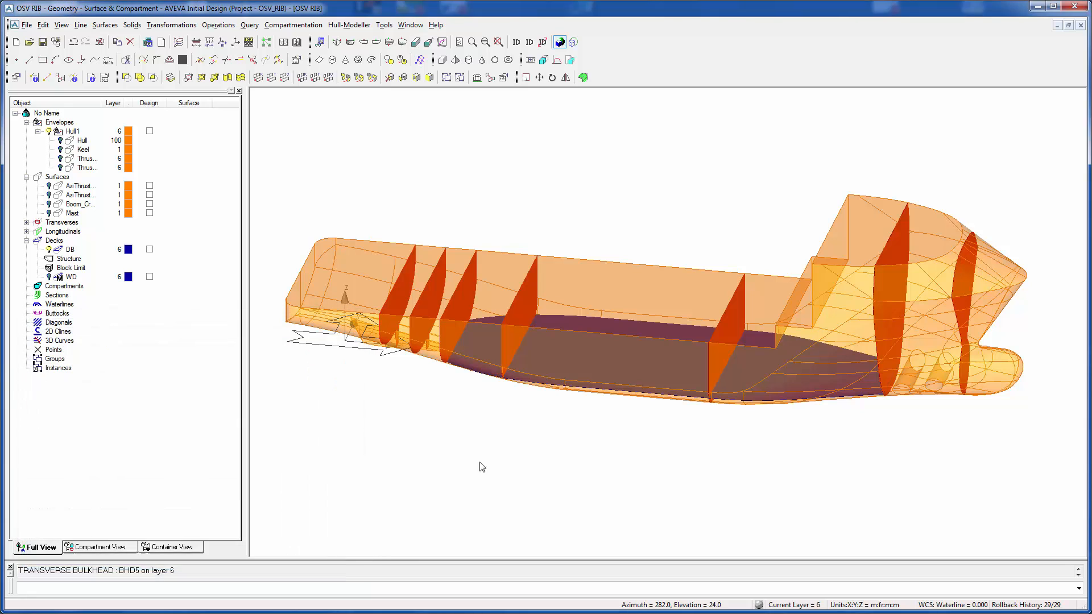
# Define a new compartment WB1 titled Water Ballast, with category Water Ballast and damage permeability 95
pyautogui.click(550, 78)
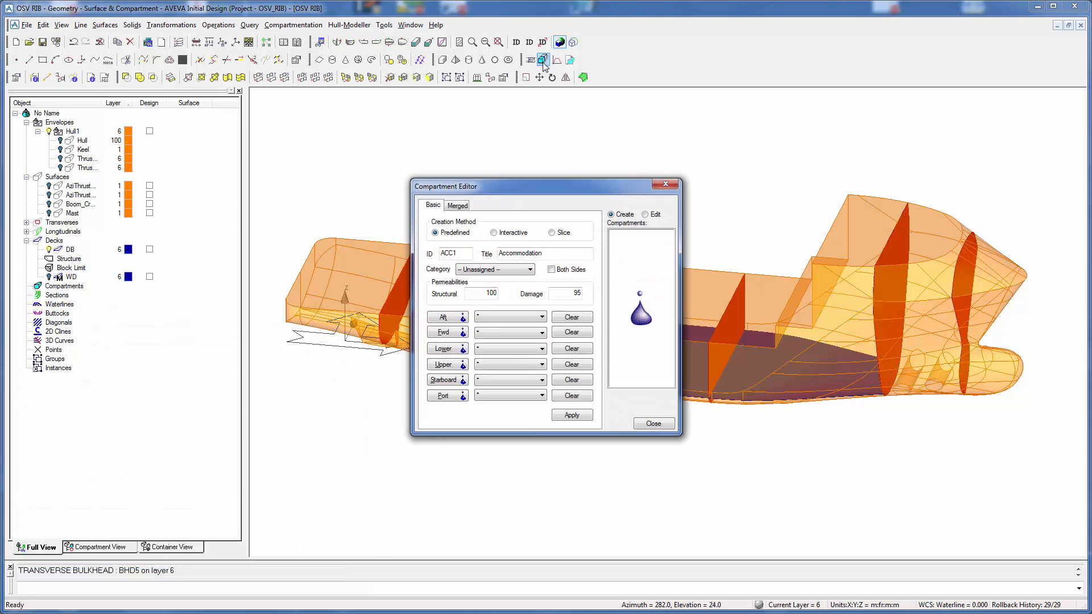
pyautogui.moveTo(585, 189); pyautogui.dragTo(240, 280)
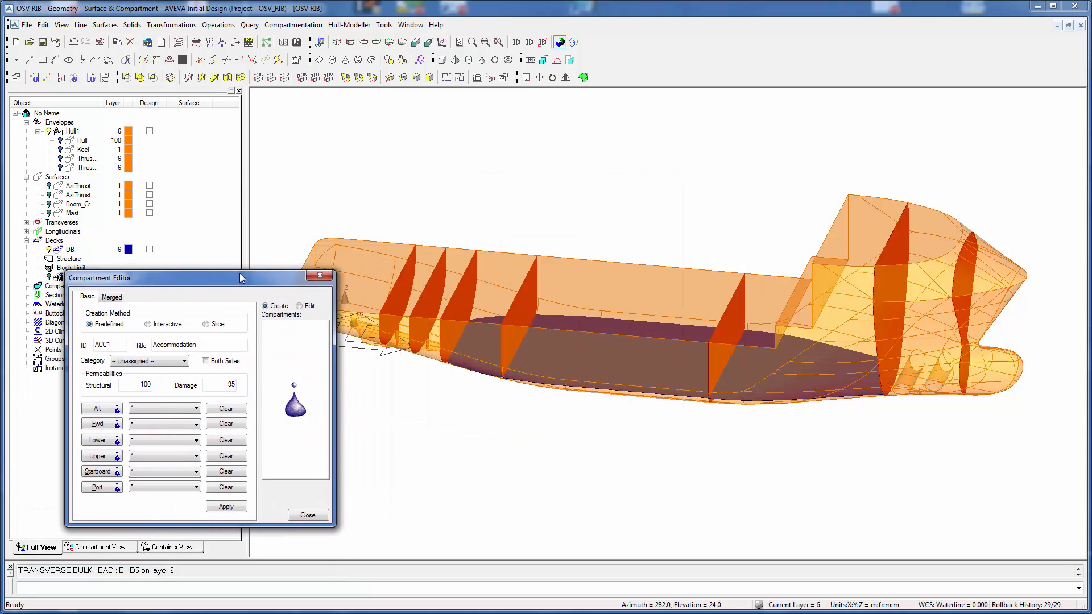
pyautogui.click(155, 488)
pyautogui.doubleClick(88, 342)
pyautogui.write('WB1')
pyautogui.press('Tab')
pyautogui.write('Wa')
pyautogui.click(157, 362)
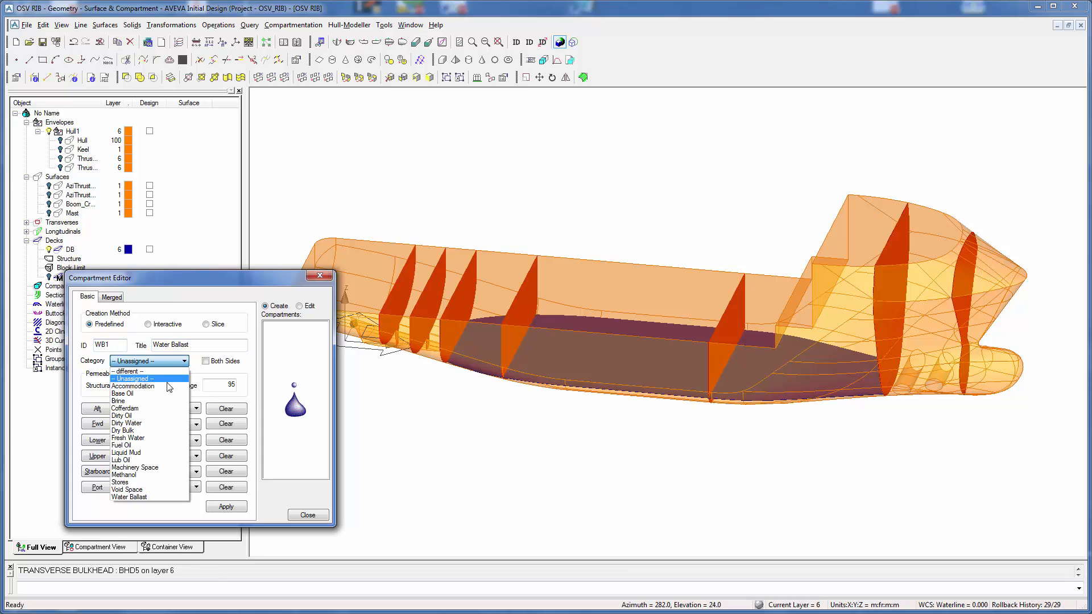
pyautogui.click(162, 497)
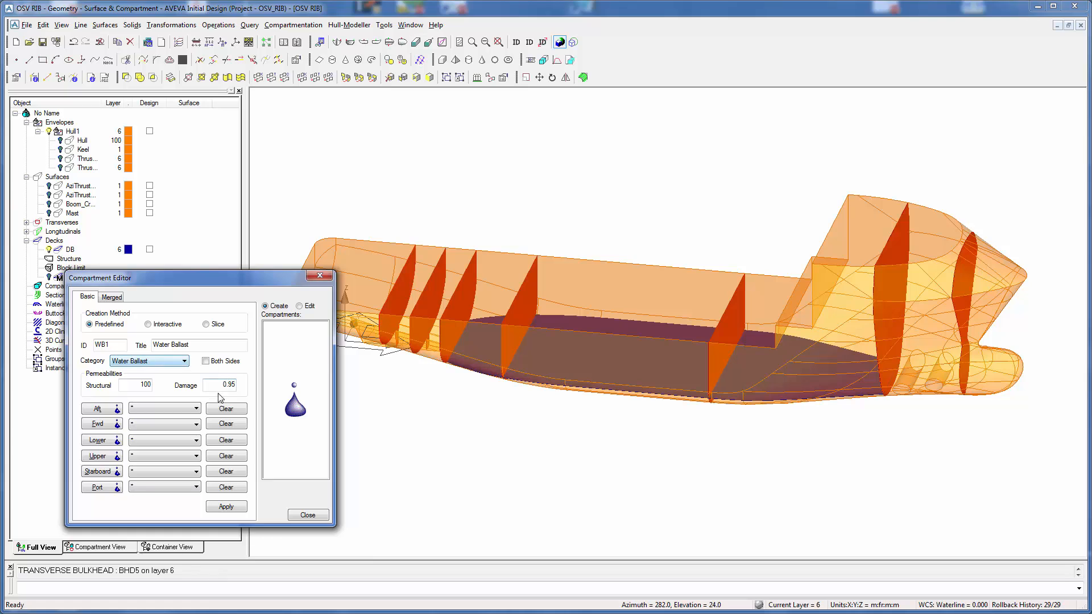
pyautogui.moveTo(252, 389); pyautogui.dragTo(285, 391)
pyautogui.write('95')
# Bound compartment WB1 by BHD2 aft, BHD3 forward and deck DB below, then create it and close the editor
pyautogui.click(103, 409)
pyautogui.click(457, 299)
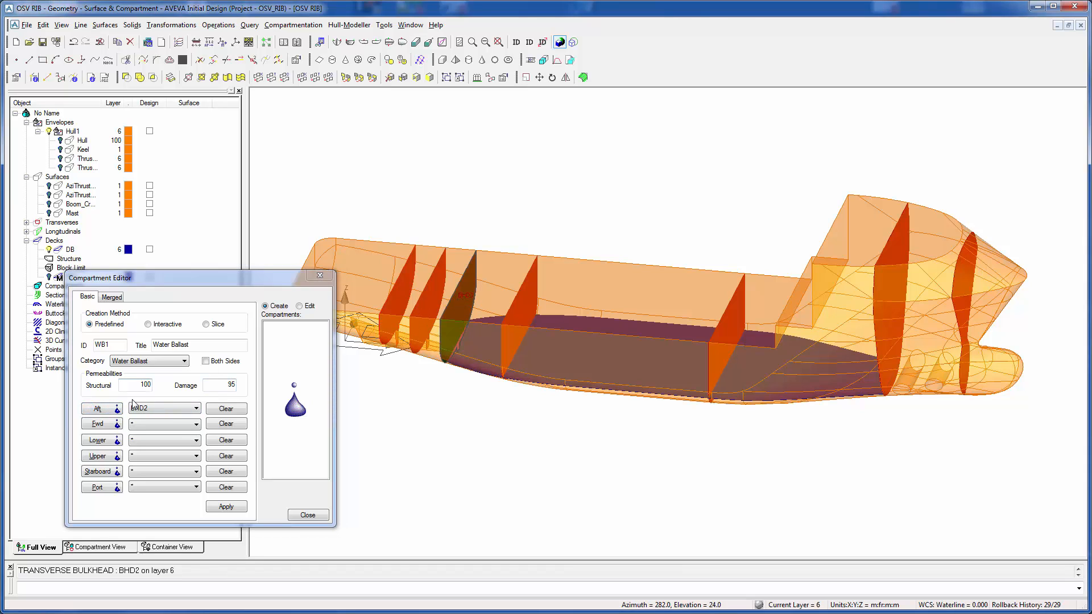
pyautogui.click(98, 424)
pyautogui.click(511, 319)
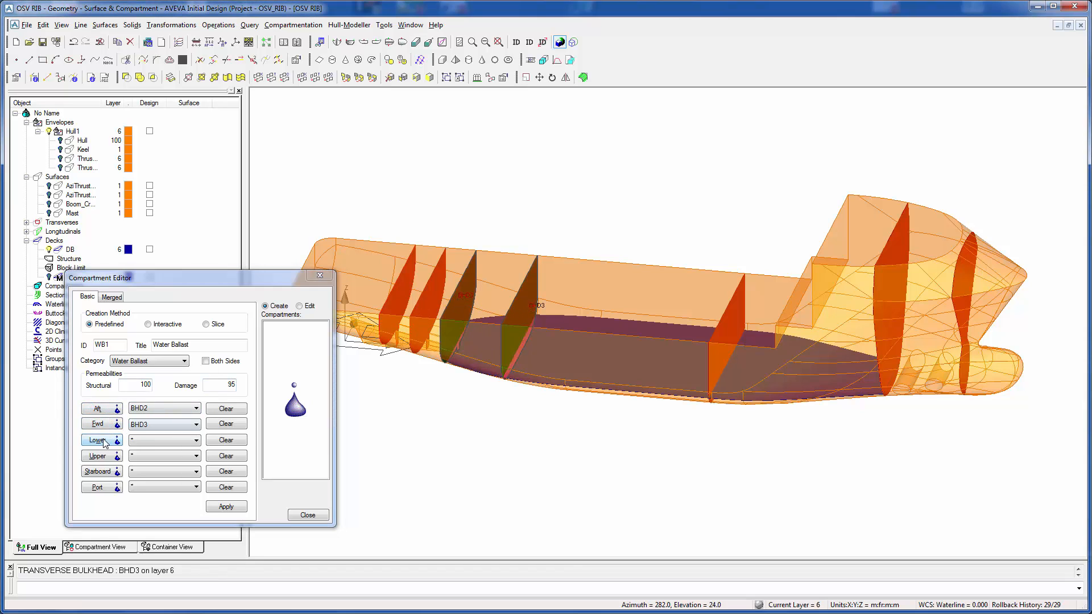
pyautogui.click(106, 458)
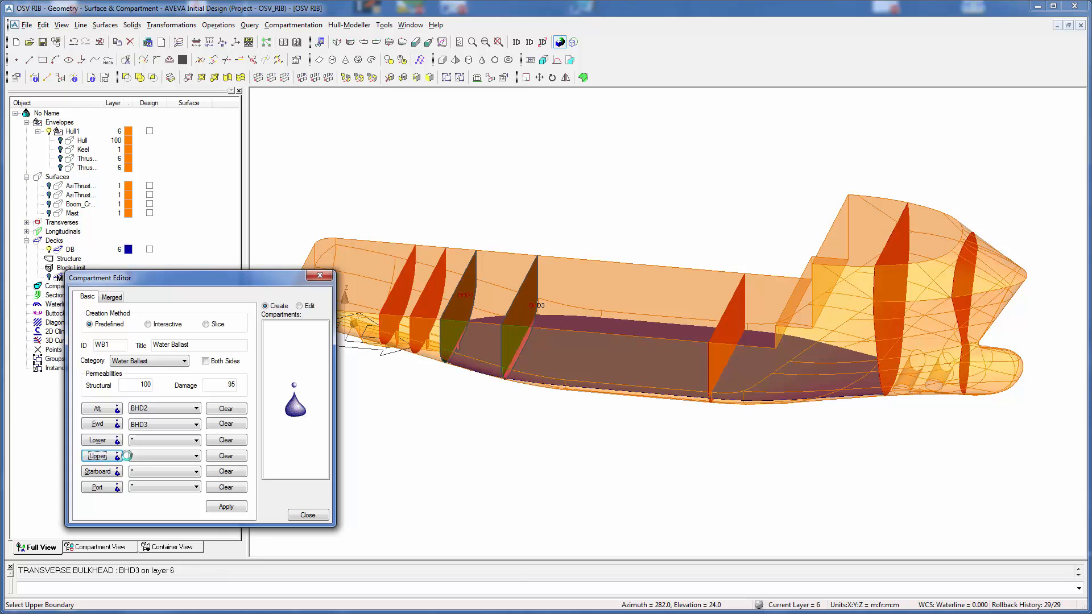
pyautogui.click(101, 442)
pyautogui.click(481, 330)
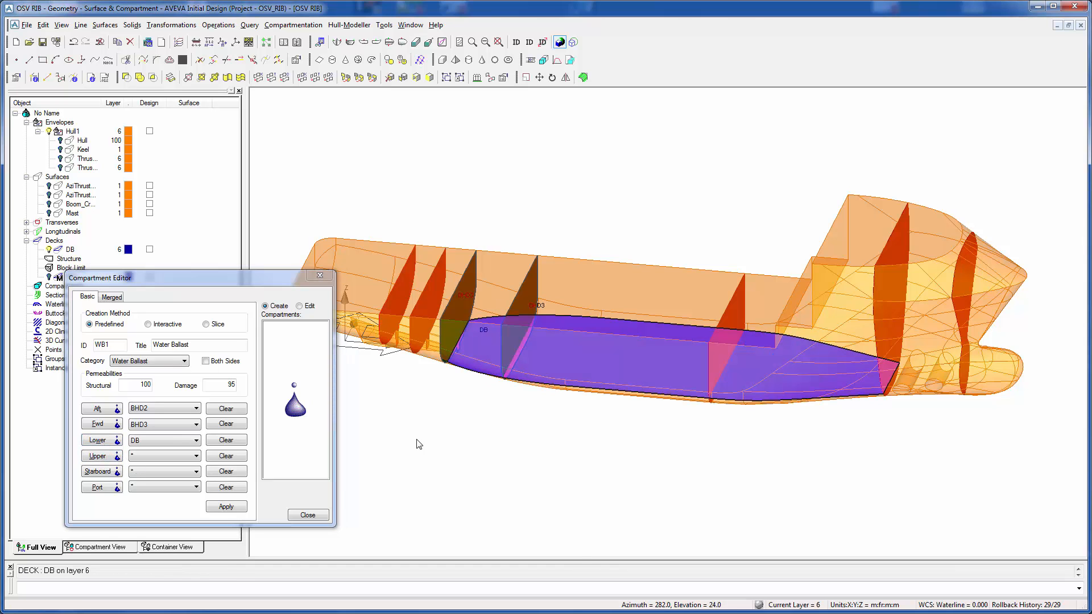
pyautogui.click(226, 506)
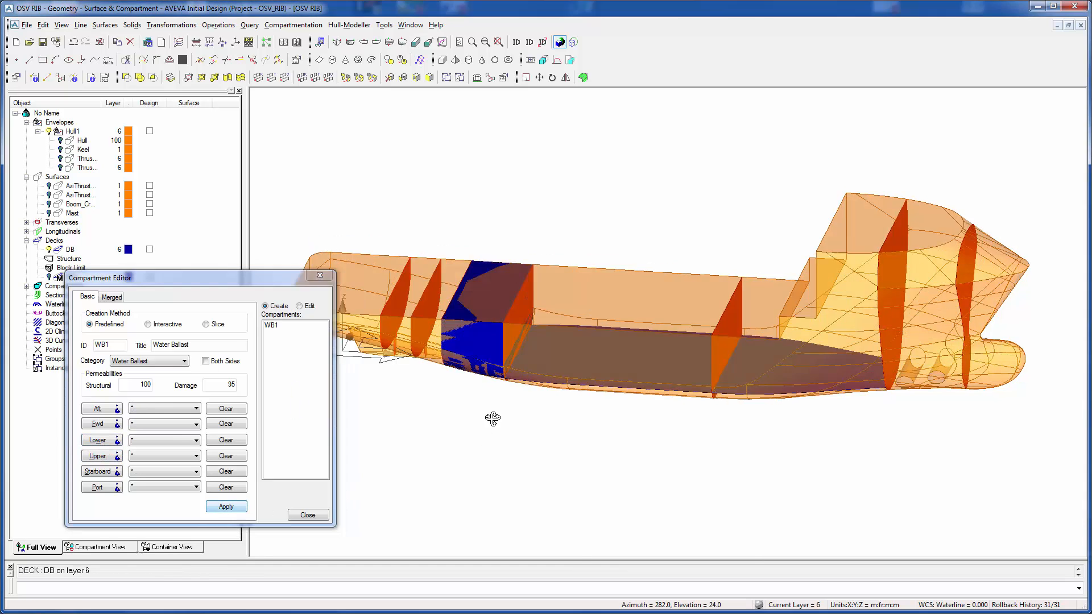
pyautogui.moveTo(498, 395); pyautogui.dragTo(482, 421, button='middle')
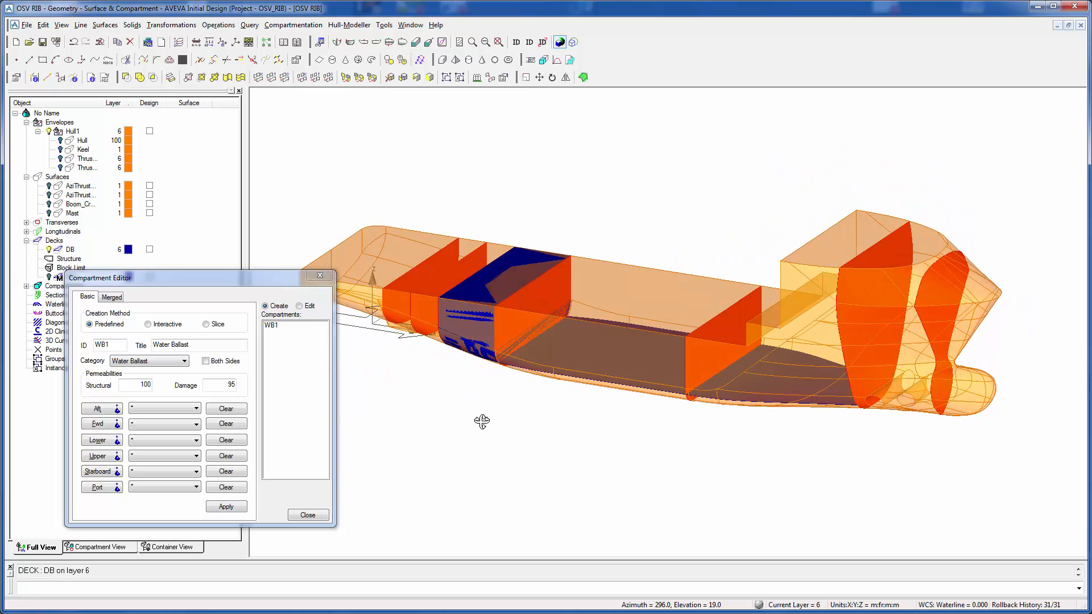
pyautogui.moveTo(550, 345); pyautogui.dragTo(373, 365, button='middle')
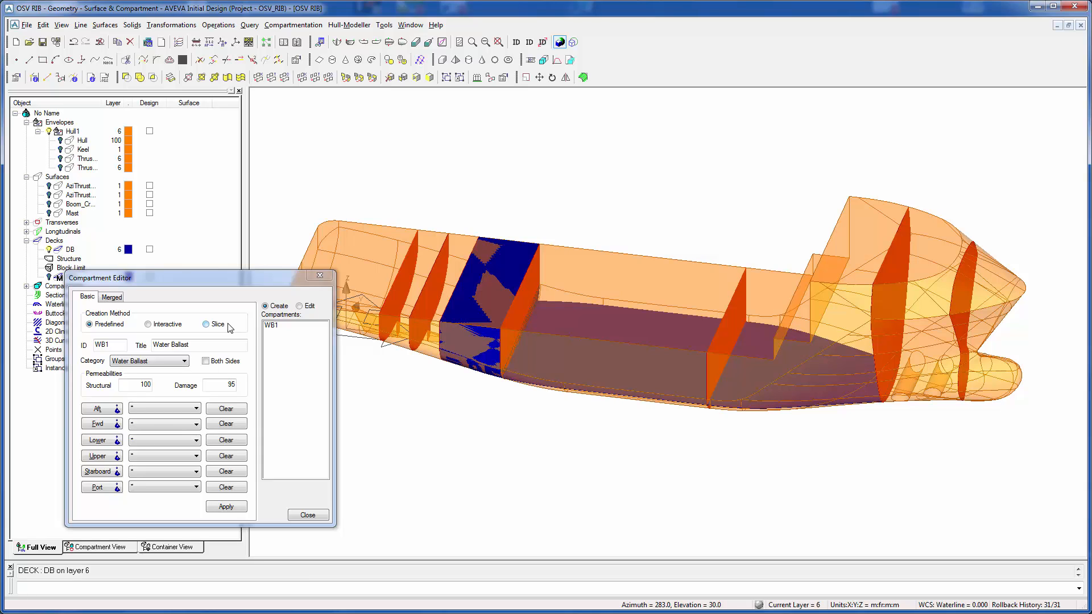
pyautogui.click(321, 277)
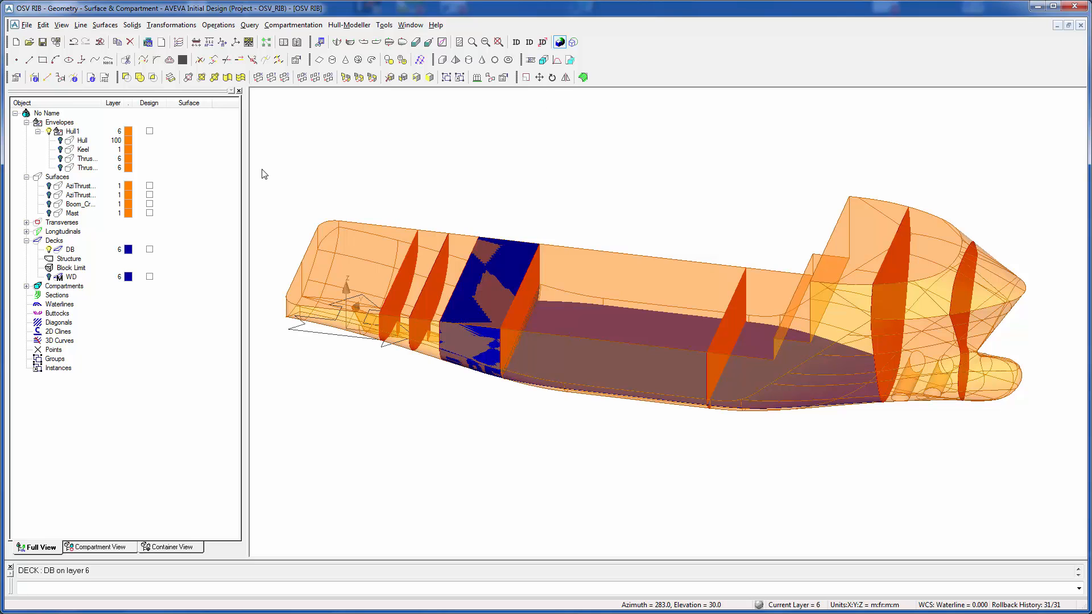
# Query the element properties of compartment WB1 and enlarge the output area to read its area, volume and centroid
pyautogui.click(15, 77)
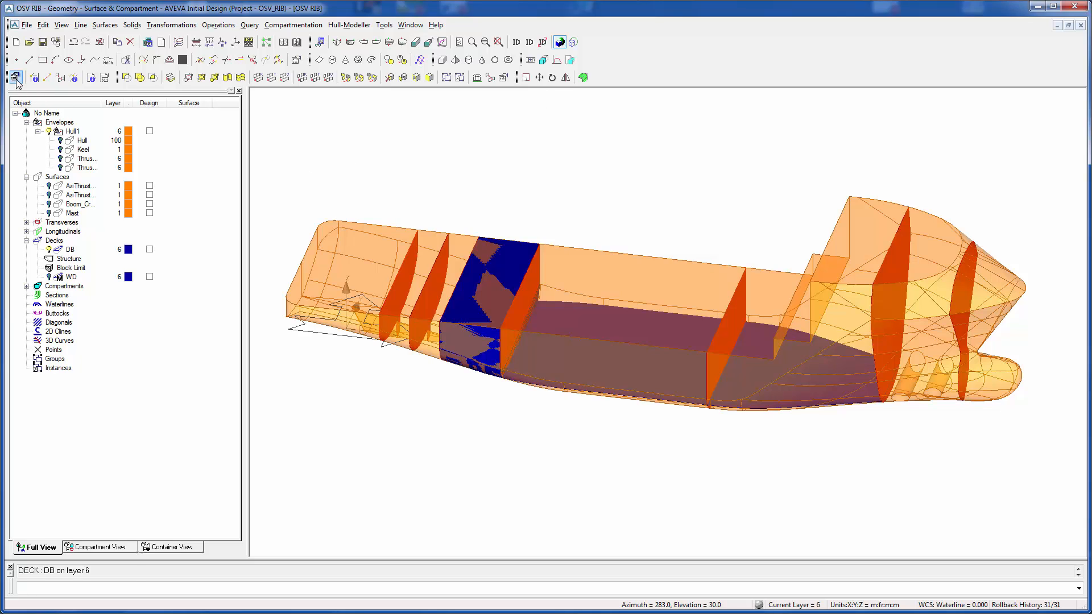
pyautogui.click(517, 263)
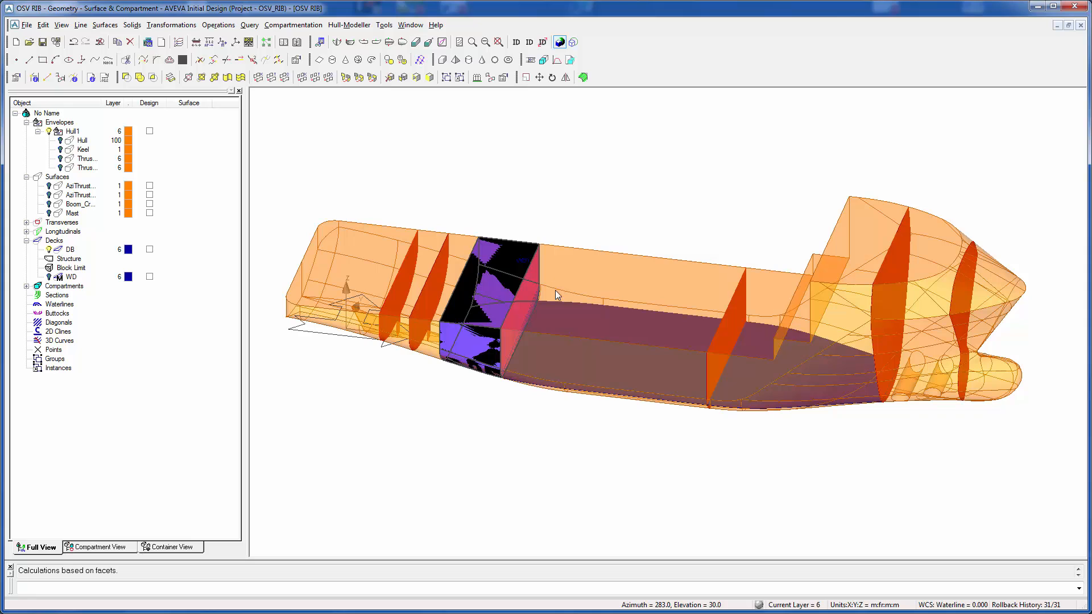
pyautogui.moveTo(555, 559); pyautogui.dragTo(555, 490)
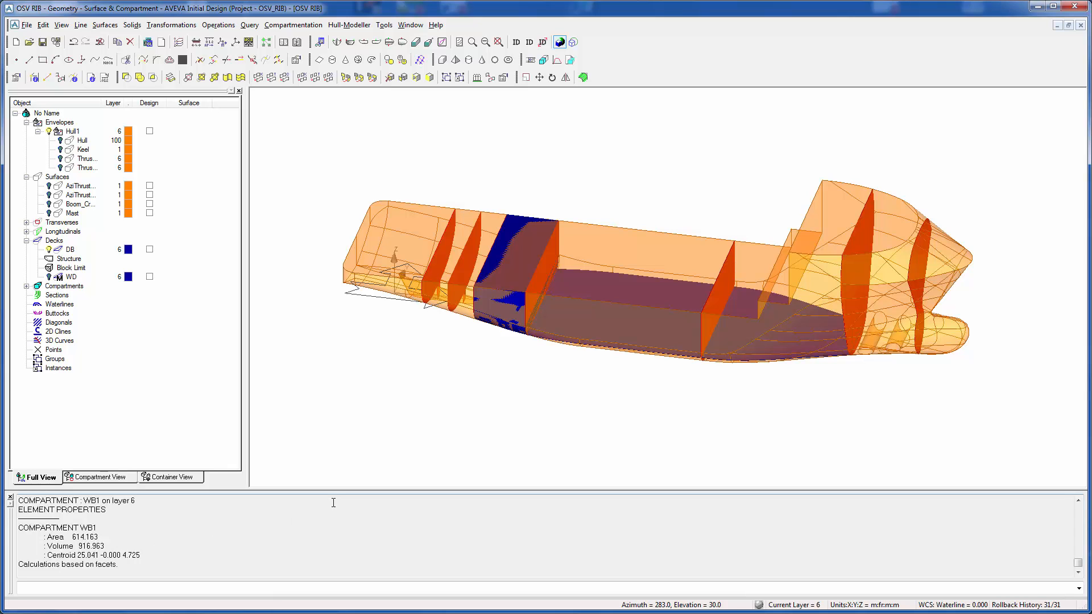
pyautogui.moveTo(607, 406); pyautogui.dragTo(601, 367, button='middle')
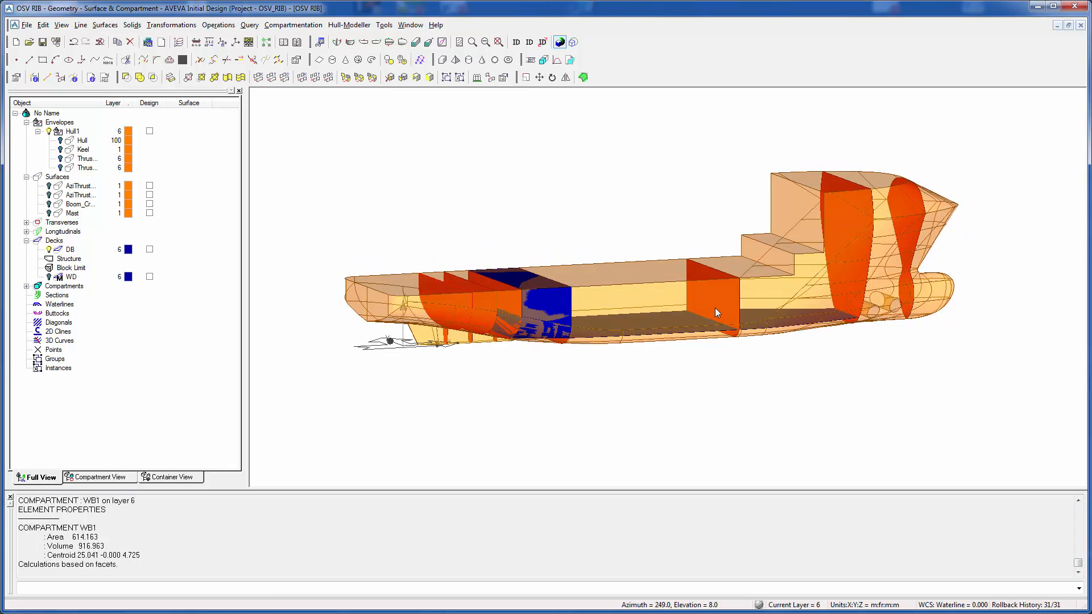
pyautogui.moveTo(526, 317); pyautogui.dragTo(645, 267, button='middle')
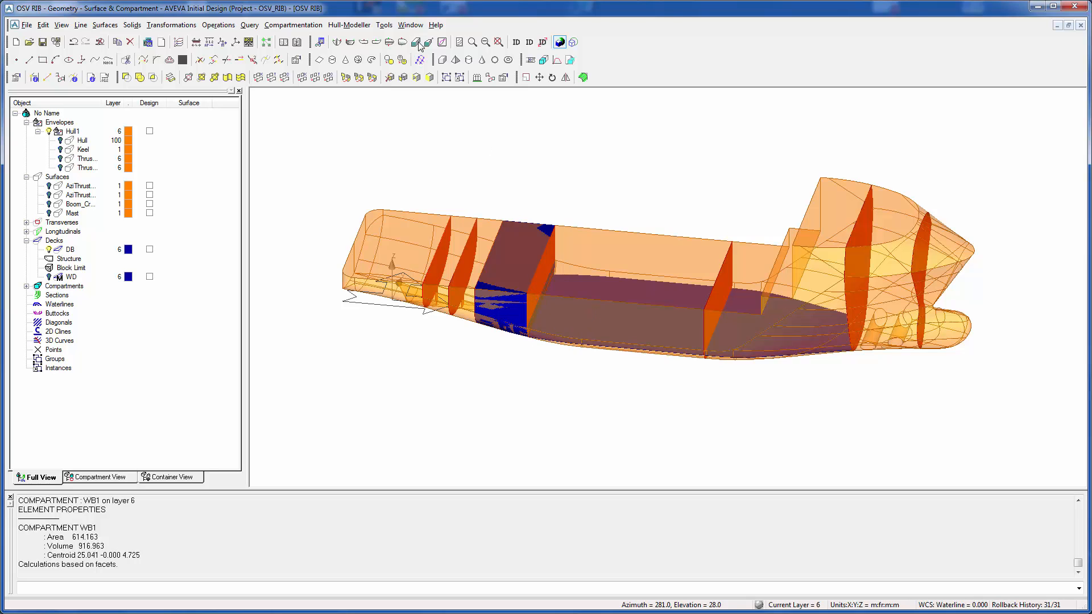
# Switch to the OSV COMPLETE model and view its bulkheads and decks in perspective
pyautogui.click(410, 25)
pyautogui.click(439, 109)
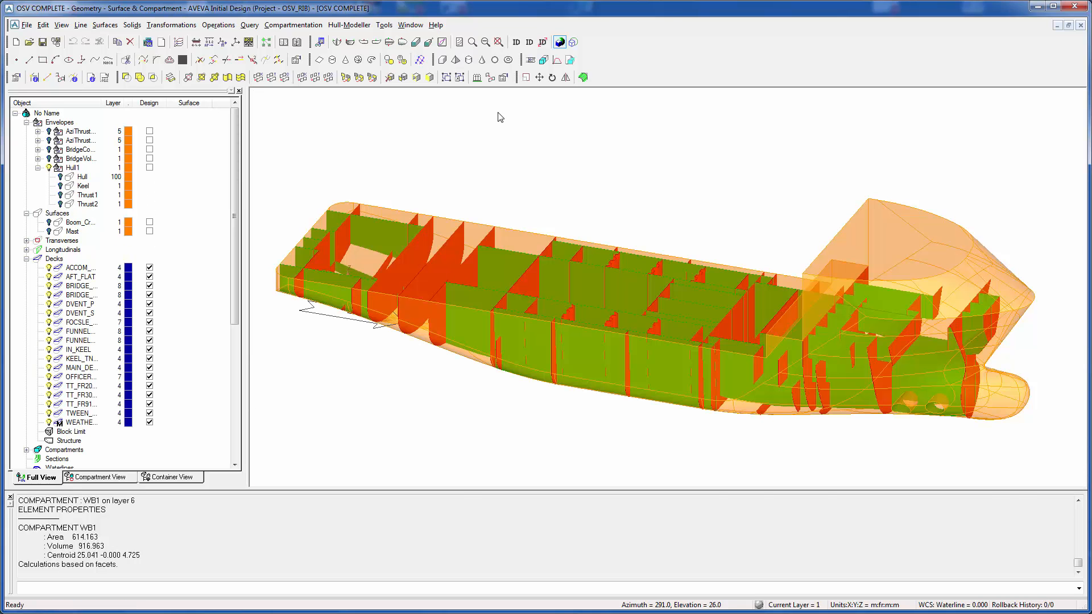
pyautogui.moveTo(610, 205)
pyautogui.mouseDown(button='middle')
pyautogui.moveTo(616, 221)
pyautogui.moveTo(612, 208)
pyautogui.mouseUp(button='middle')
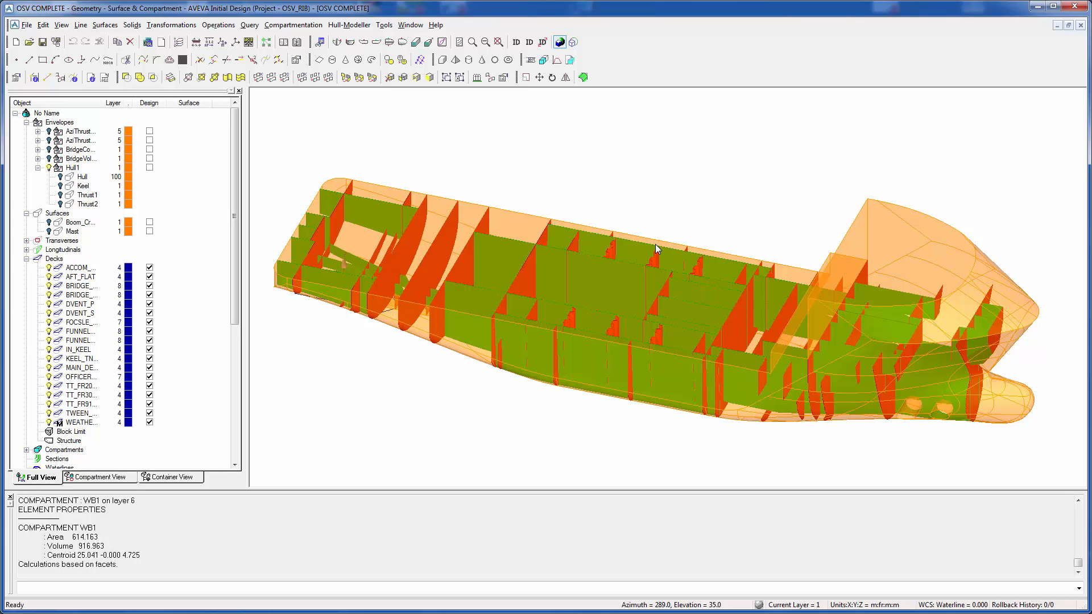
# Set the visible layers to 1 and 10-100 and inspect the coloured compartments from the side and above
pyautogui.click(319, 42)
pyautogui.click(456, 234)
pyautogui.click(602, 252)
pyautogui.click(590, 252)
pyautogui.click(614, 251)
pyautogui.click(614, 252)
pyautogui.click(686, 252)
pyautogui.click(685, 265)
pyautogui.click(686, 278)
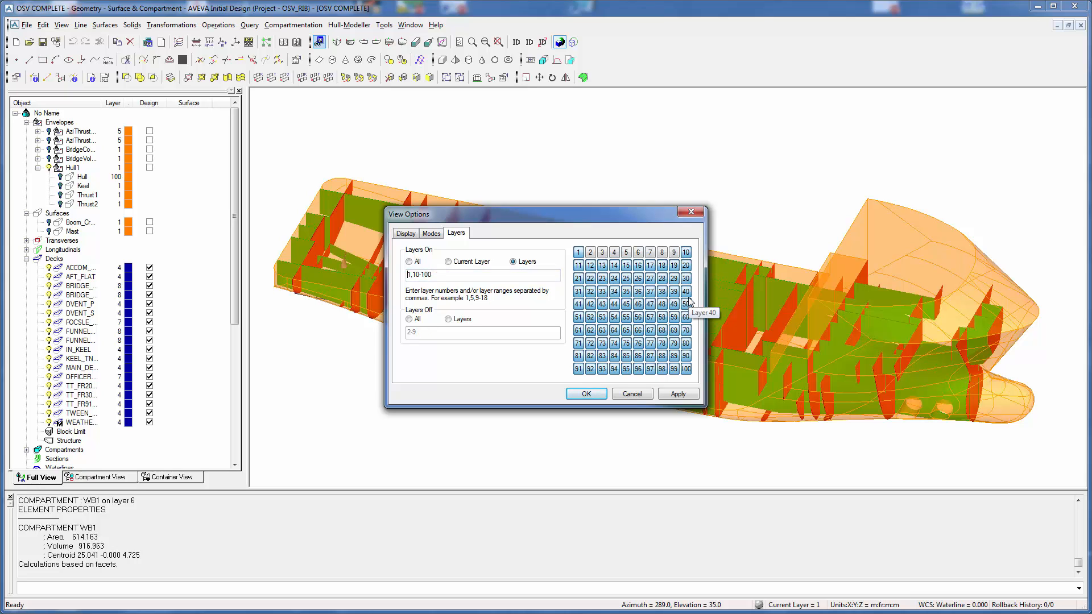
pyautogui.click(678, 394)
pyautogui.click(583, 394)
pyautogui.moveTo(448, 241); pyautogui.dragTo(540, 248, button='middle')
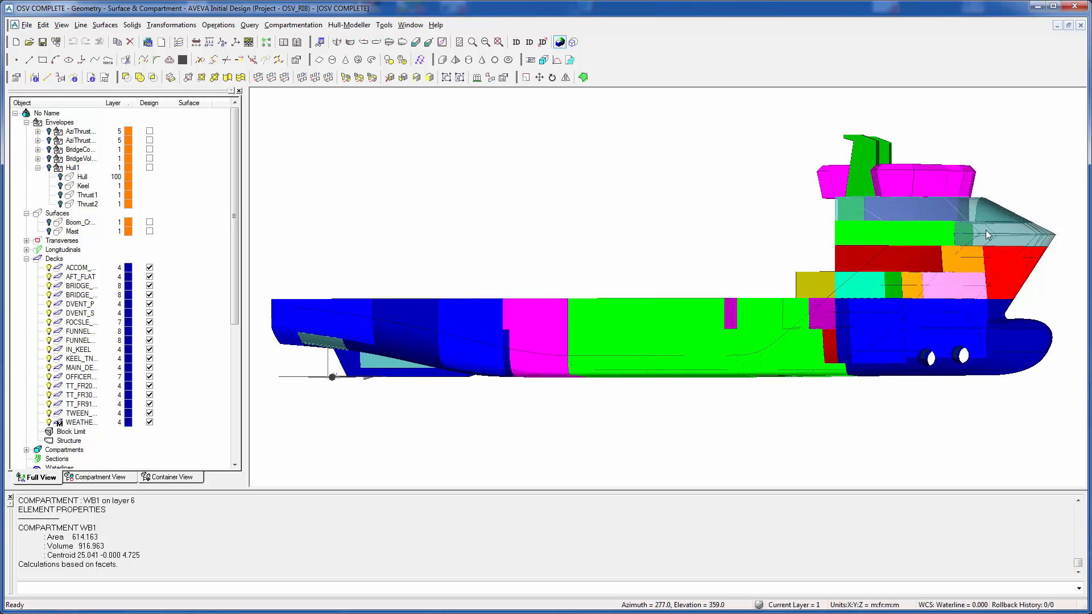
pyautogui.moveTo(638, 296); pyautogui.dragTo(629, 323, button='middle')
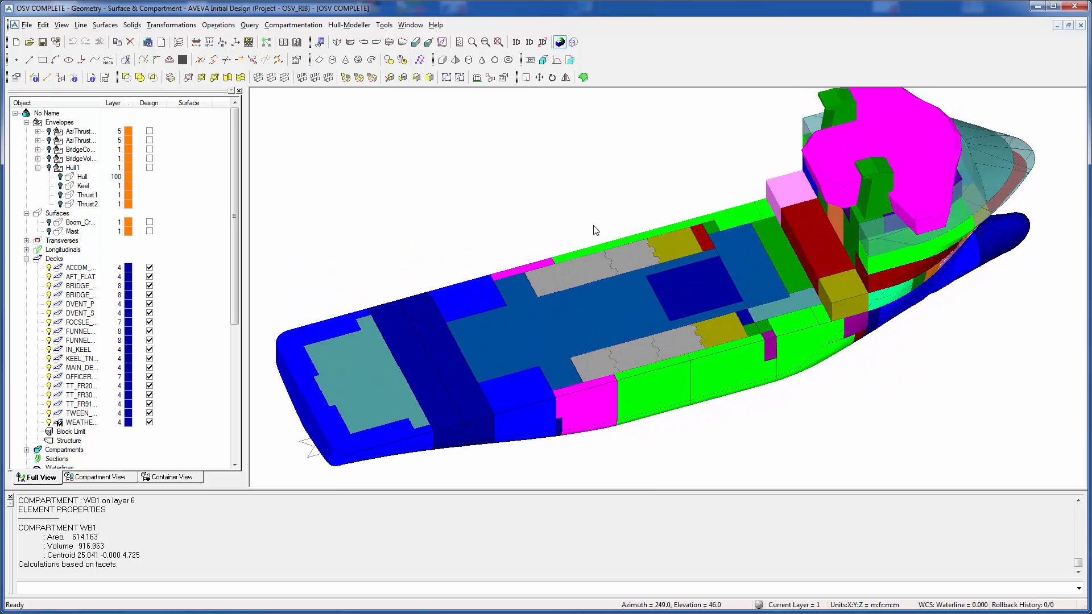
# Identify the CARGO_PUMP_RM compartment on the main deck and hide it to expose the tanks inside
pyautogui.click(515, 41)
pyautogui.click(614, 295)
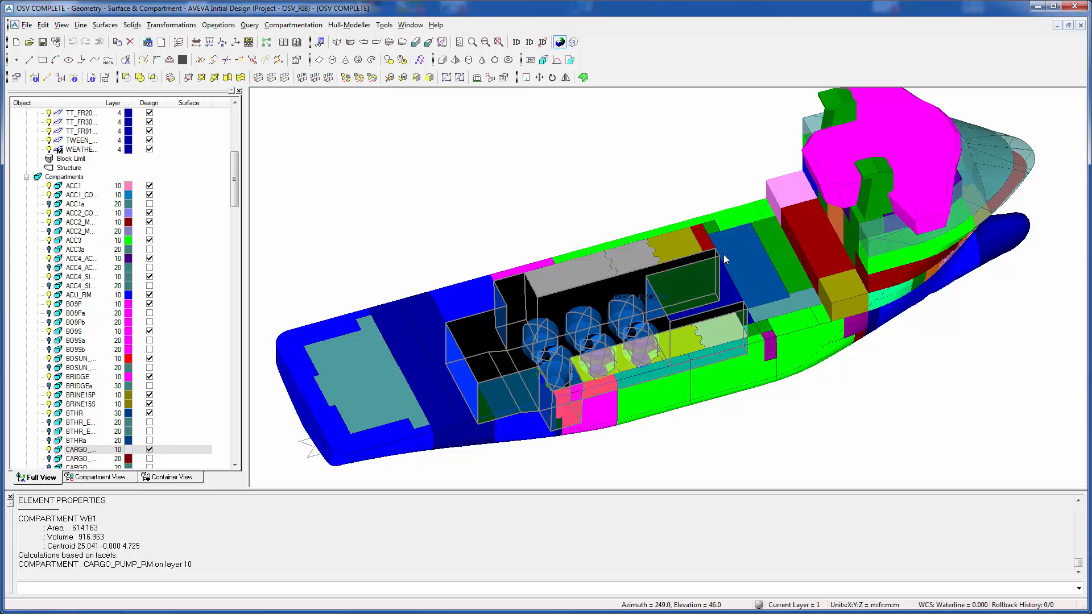
pyautogui.click(50, 449)
pyautogui.moveTo(534, 325); pyautogui.dragTo(633, 314, button='middle')
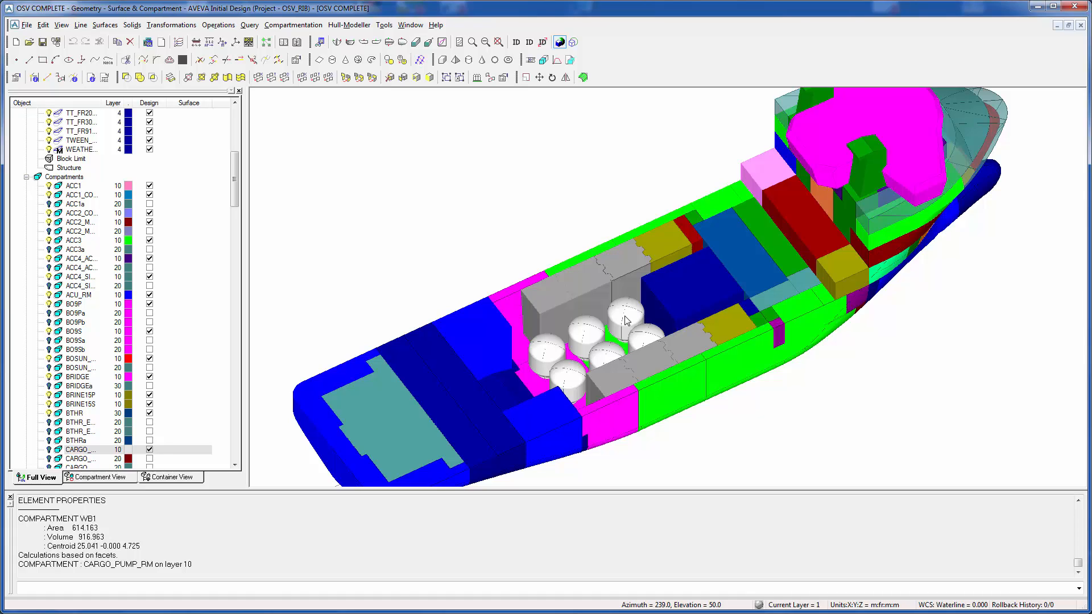
pyautogui.moveTo(629, 312); pyautogui.dragTo(568, 114, button='middle')
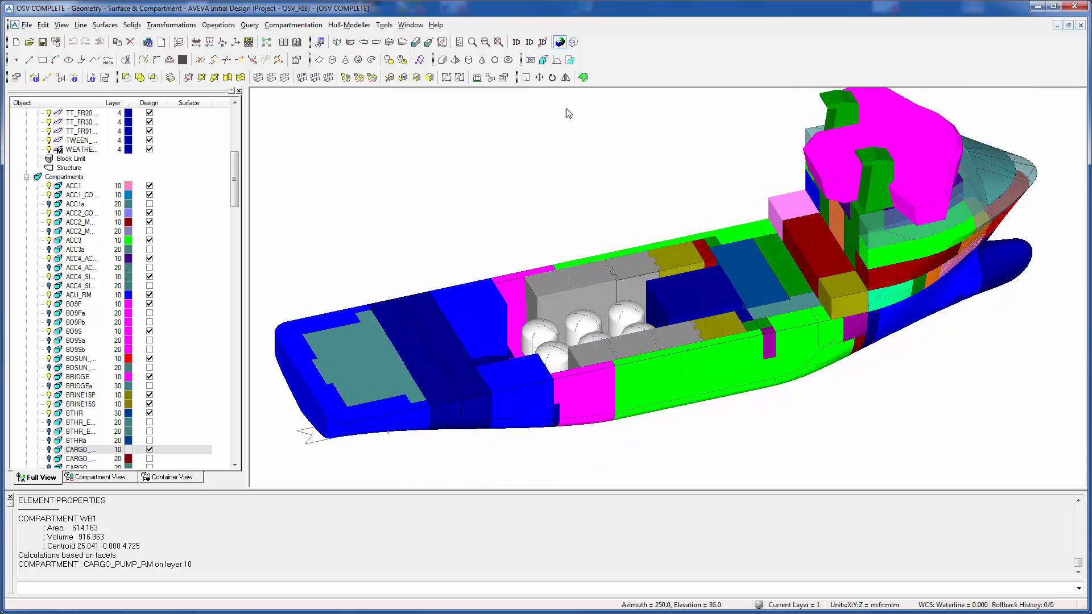
# Turn off layers 10 and 20 in the view options and inspect the remaining compartments in perspective
pyautogui.click(319, 41)
pyautogui.click(456, 233)
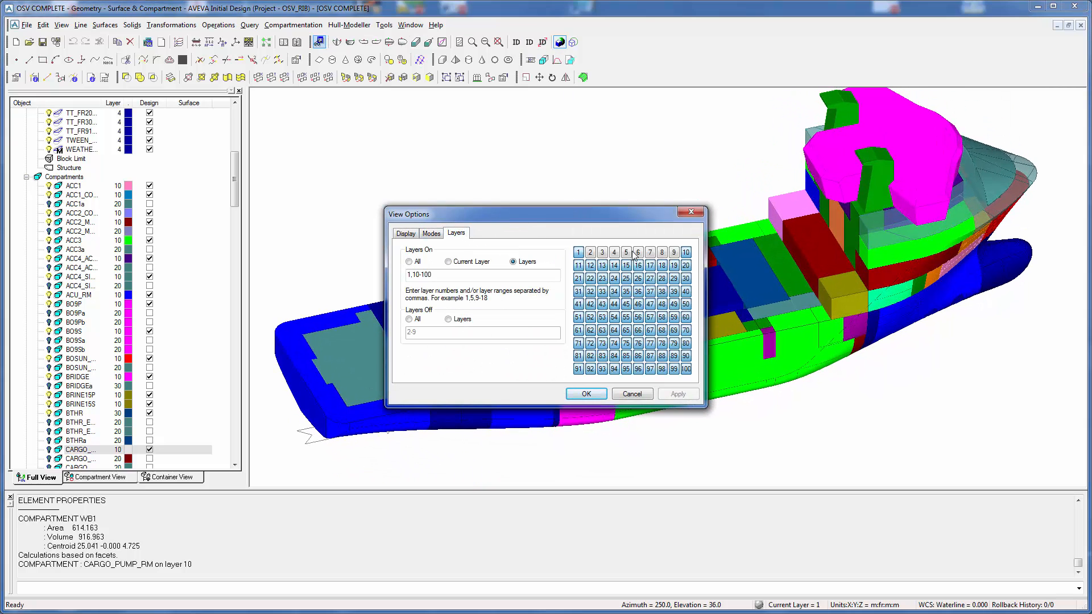
pyautogui.click(686, 265)
pyautogui.click(685, 252)
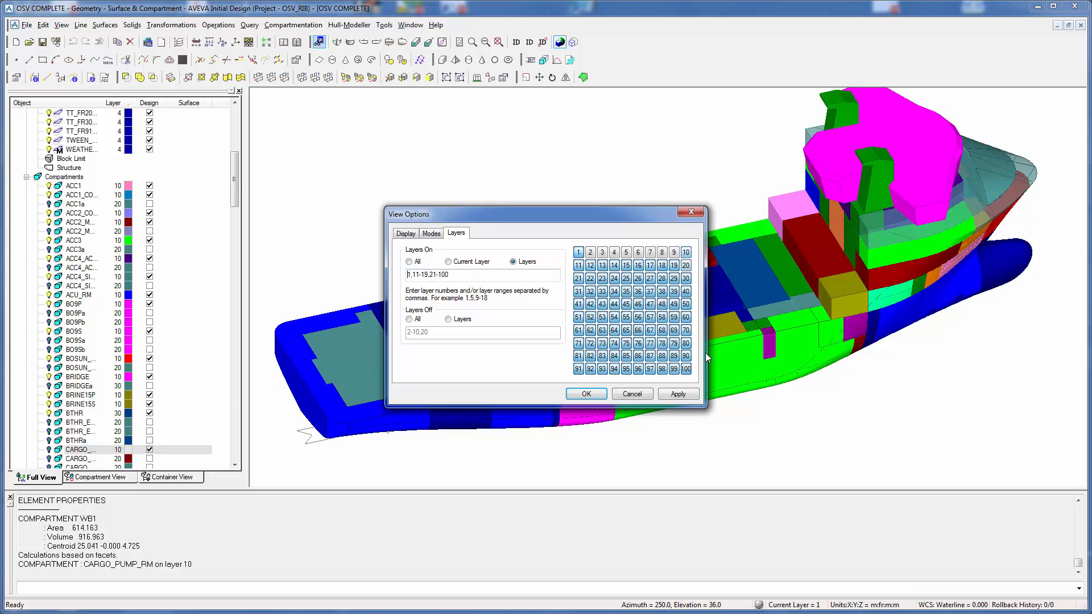
pyautogui.click(688, 394)
pyautogui.click(586, 393)
pyautogui.moveTo(866, 324); pyautogui.dragTo(829, 341, button='middle')
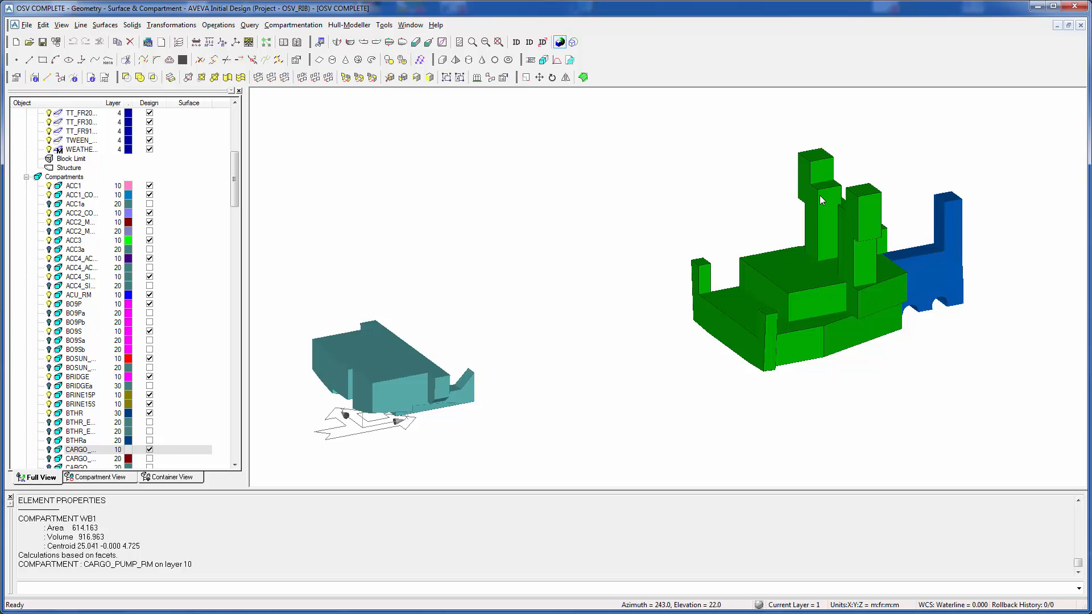
# Generate a report of all compartments without drawings, covering ID, title, volume, permeability, LCG, VCG and TCG
pyautogui.click(570, 61)
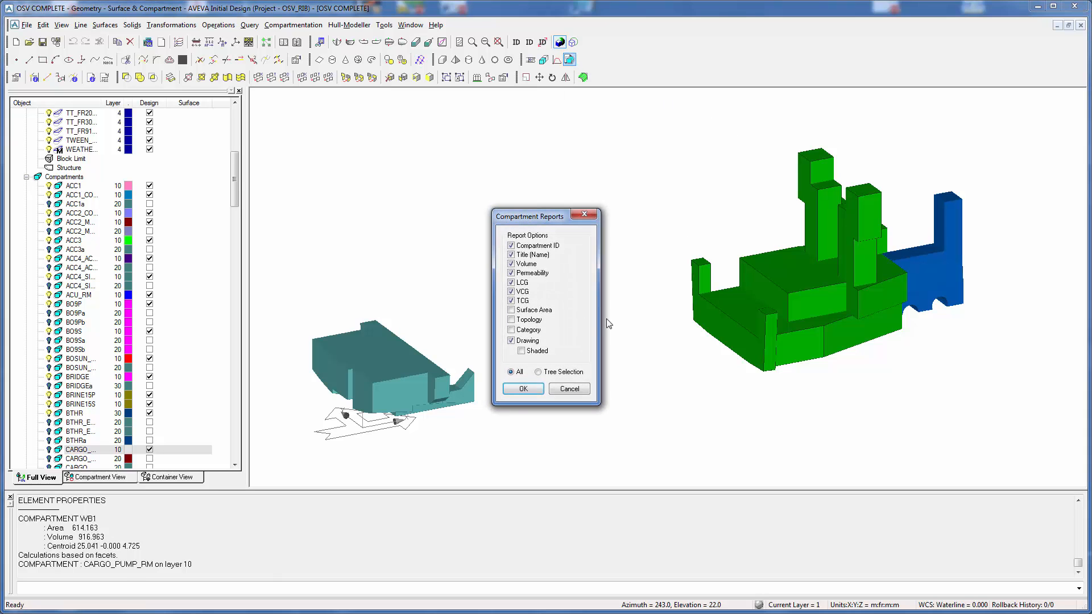
pyautogui.click(524, 389)
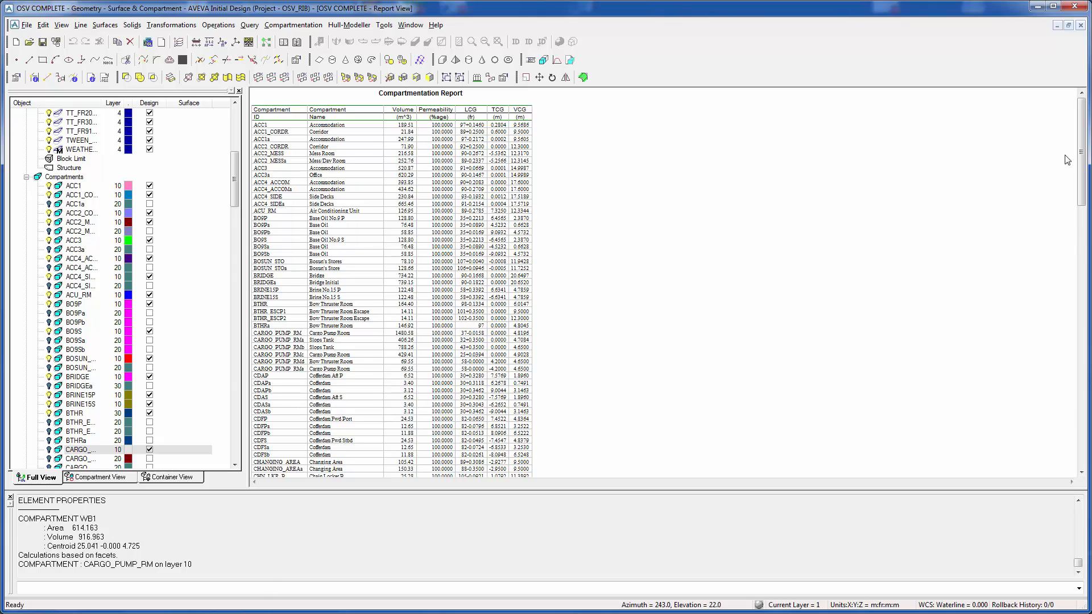
pyautogui.moveTo(1081, 162); pyautogui.dragTo(992, 154)
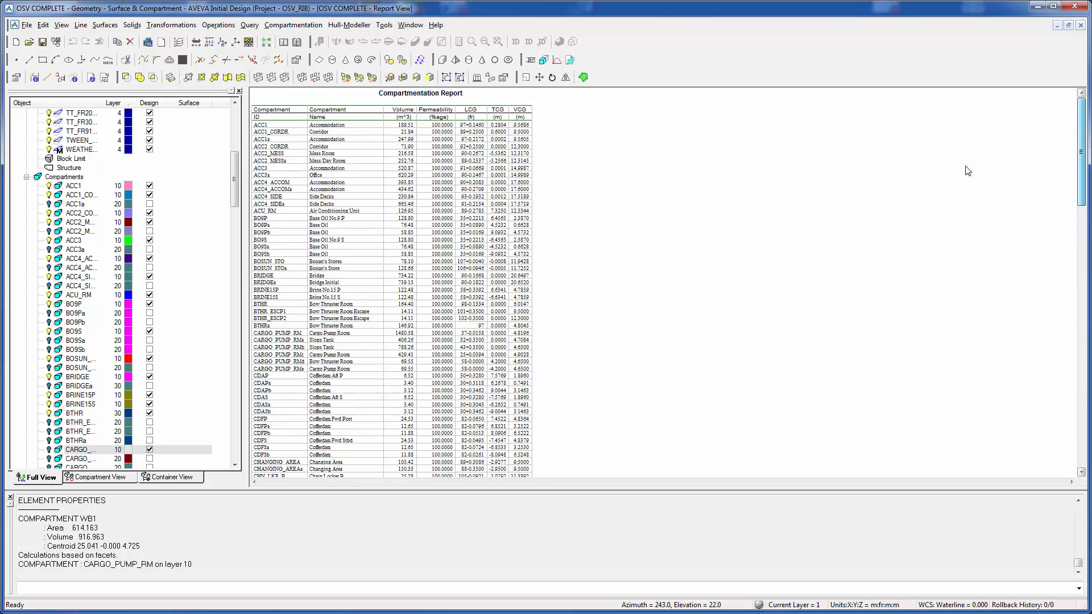
# Regenerate the report of all compartments with shaded drawings and look through the illustrated entries
pyautogui.click(570, 60)
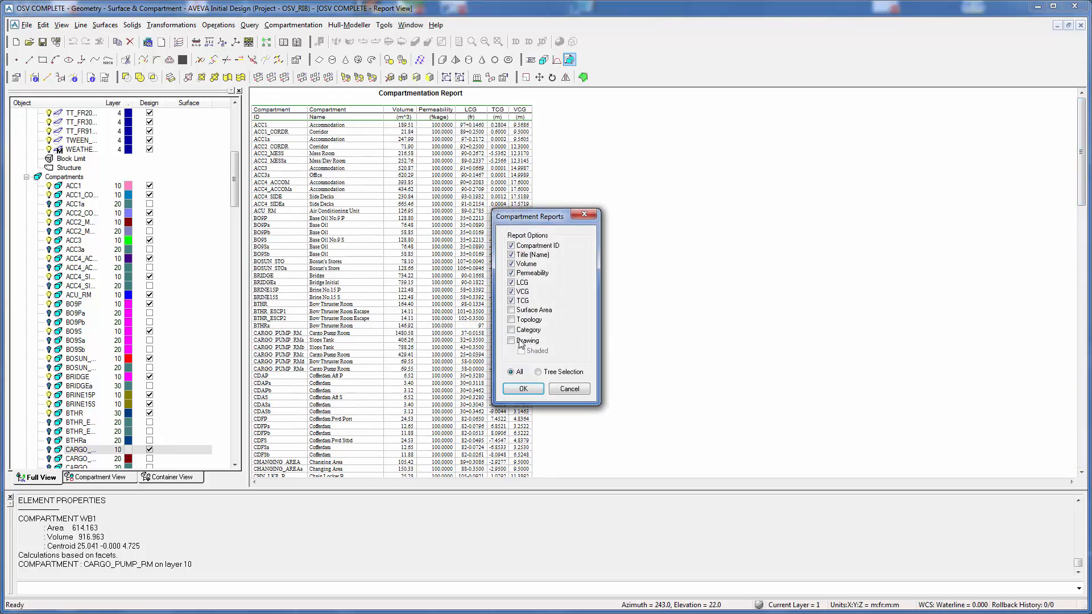
pyautogui.click(536, 351)
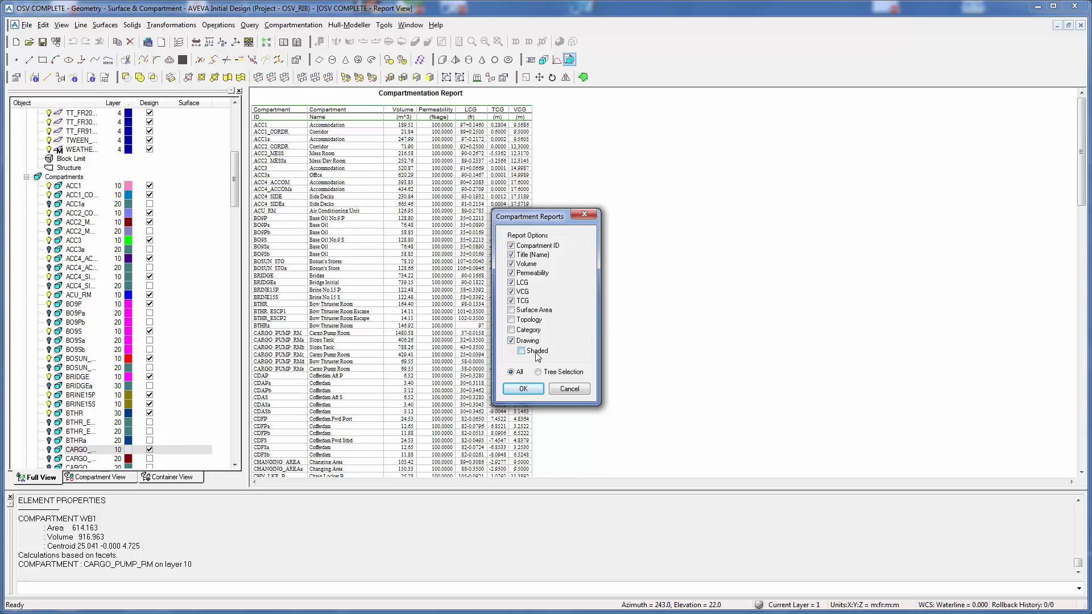
pyautogui.click(526, 391)
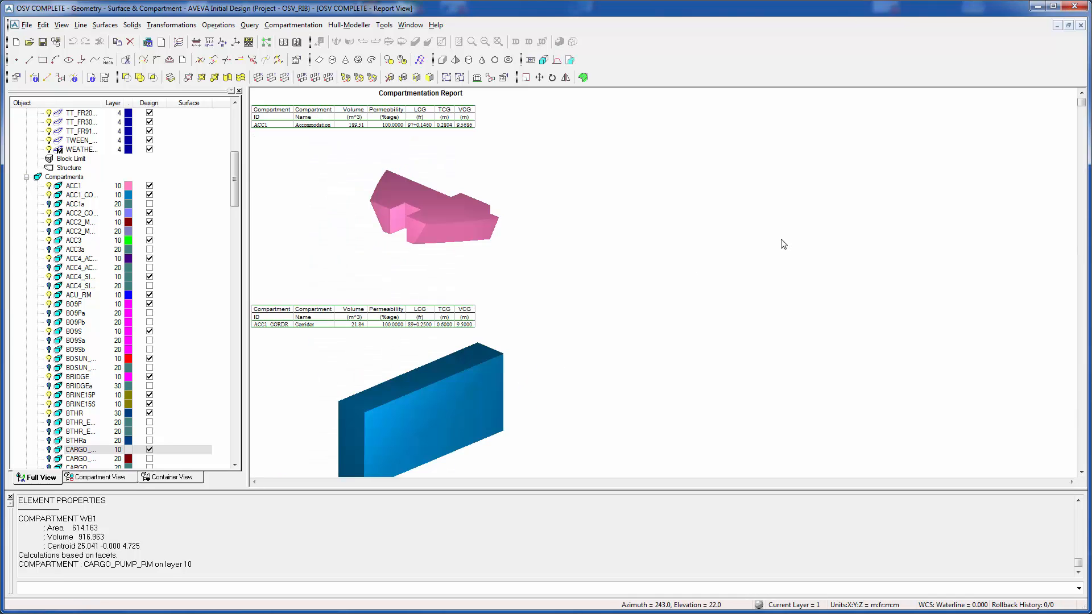
pyautogui.moveTo(1084, 109); pyautogui.dragTo(1076, 144)
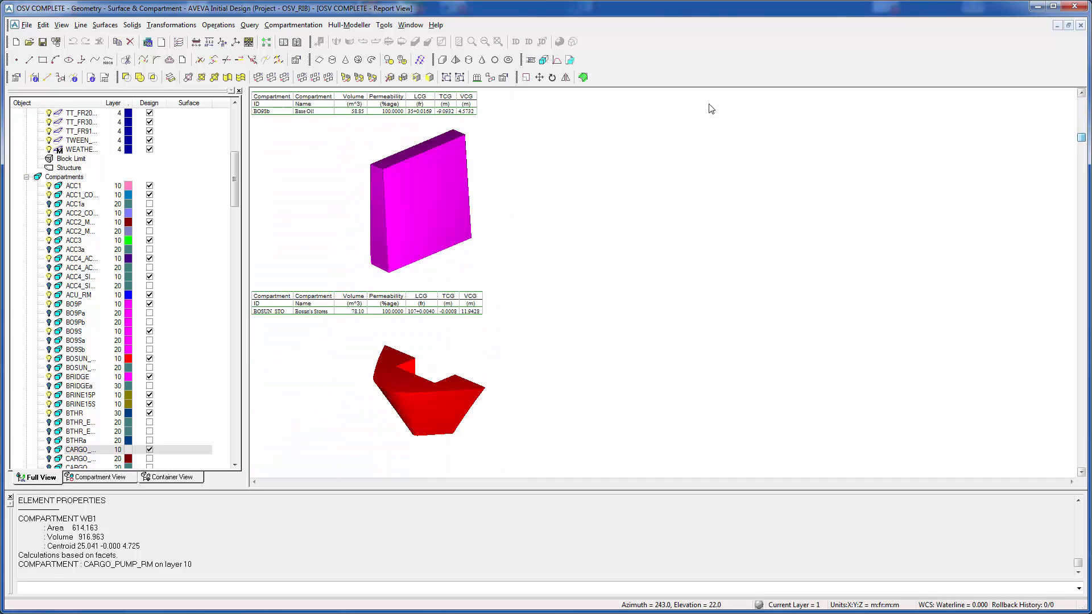
# Regenerate the report of all compartments with unshaded drawings and look through it to the BO9P and BO9Pa base oil tanks
pyautogui.click(570, 59)
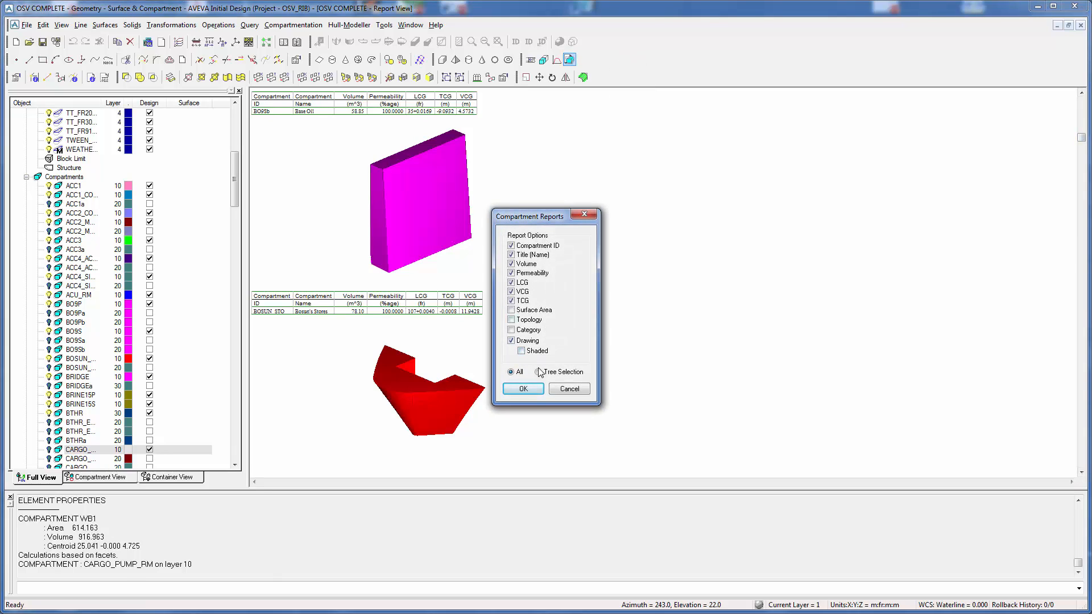
pyautogui.click(523, 389)
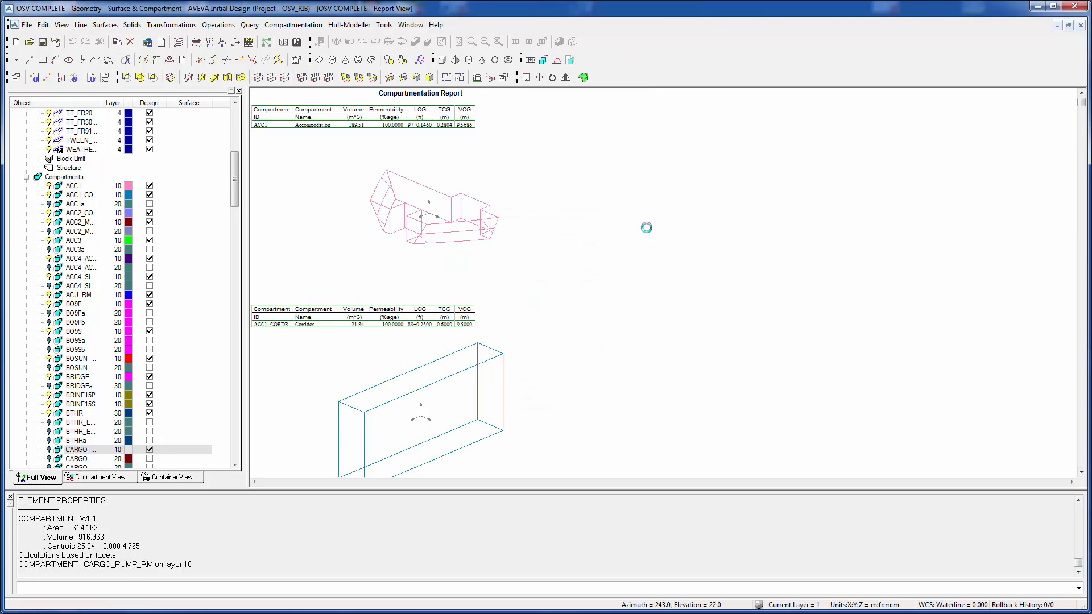
pyautogui.click(1080, 116)
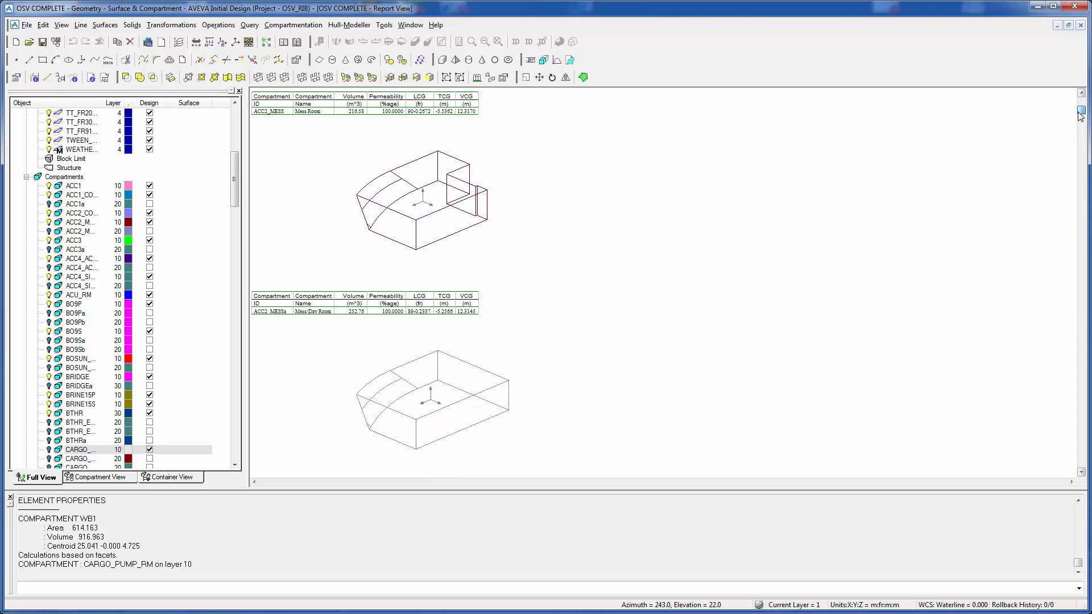
pyautogui.moveTo(1081, 115); pyautogui.dragTo(1077, 129)
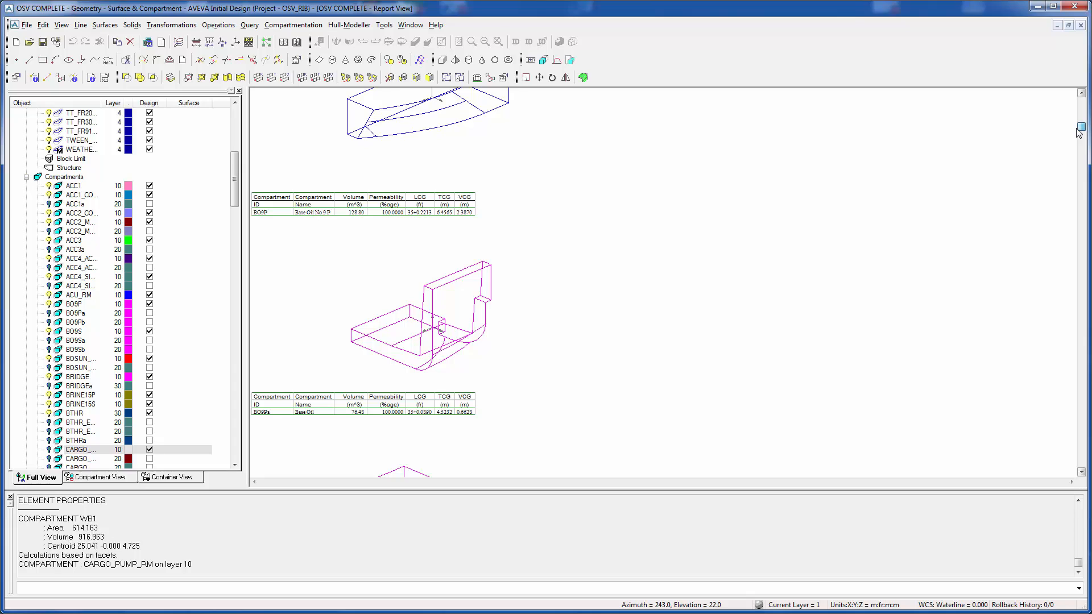
pyautogui.moveTo(1078, 133); pyautogui.dragTo(1079, 135)
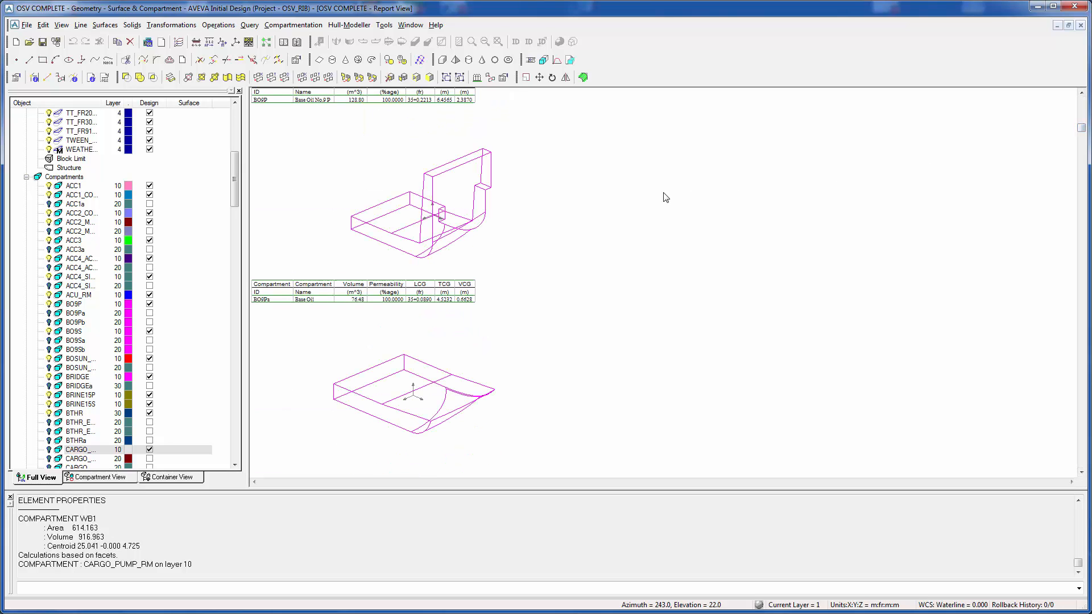
# Show the model by envelope and list the compartments belonging to Hull1
pyautogui.click(105, 477)
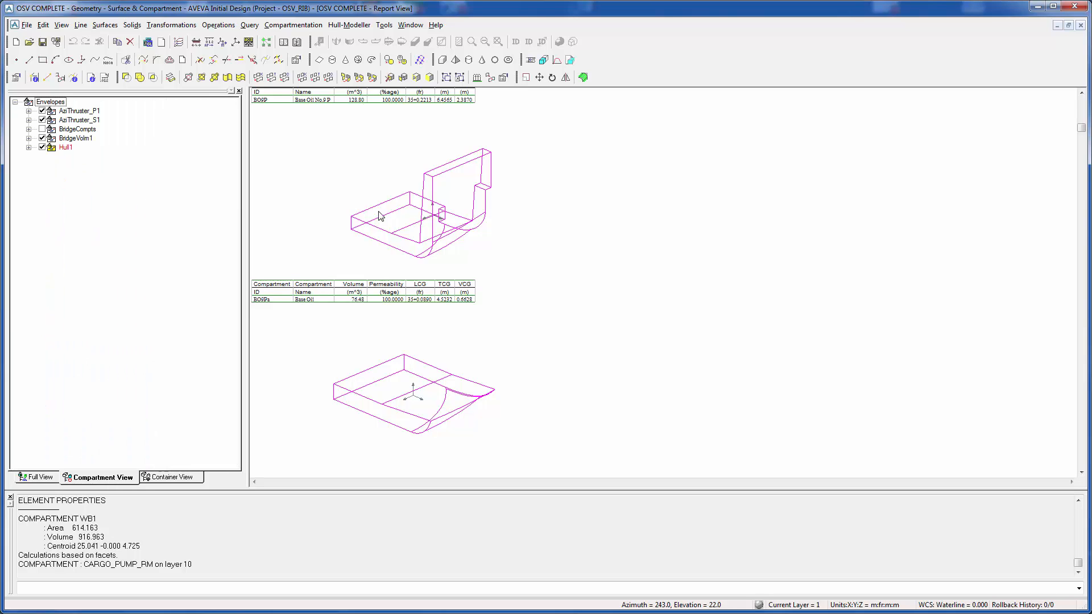
pyautogui.click(29, 147)
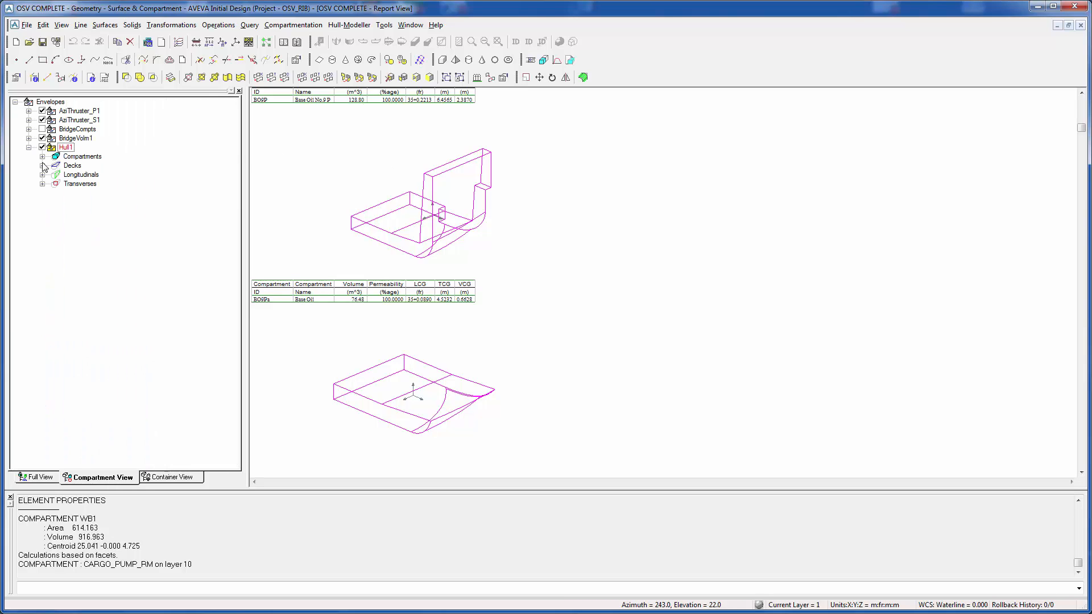
pyautogui.click(42, 156)
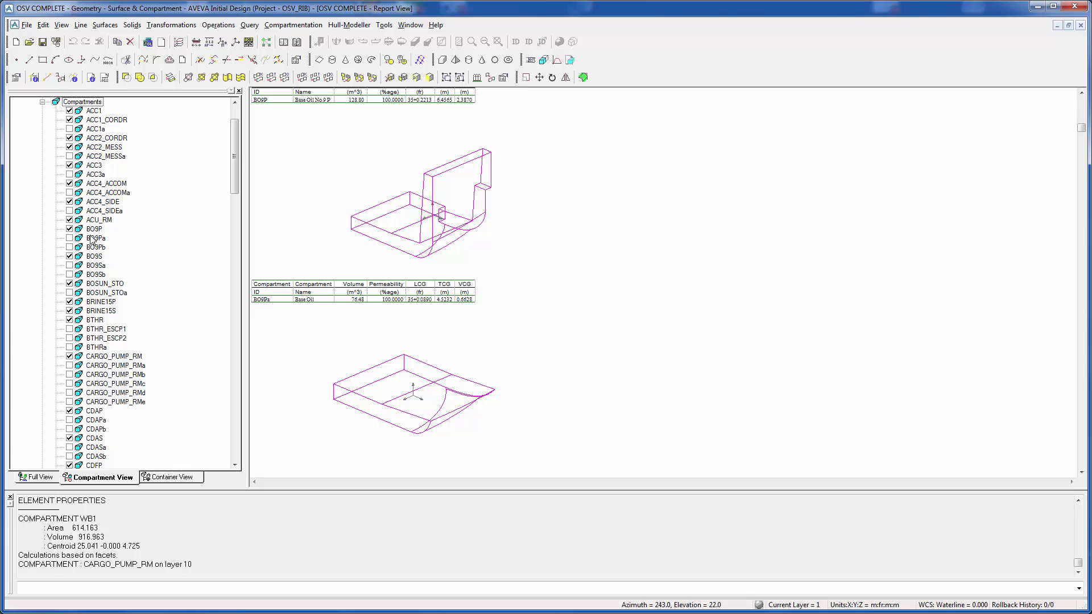
pyautogui.click(27, 25)
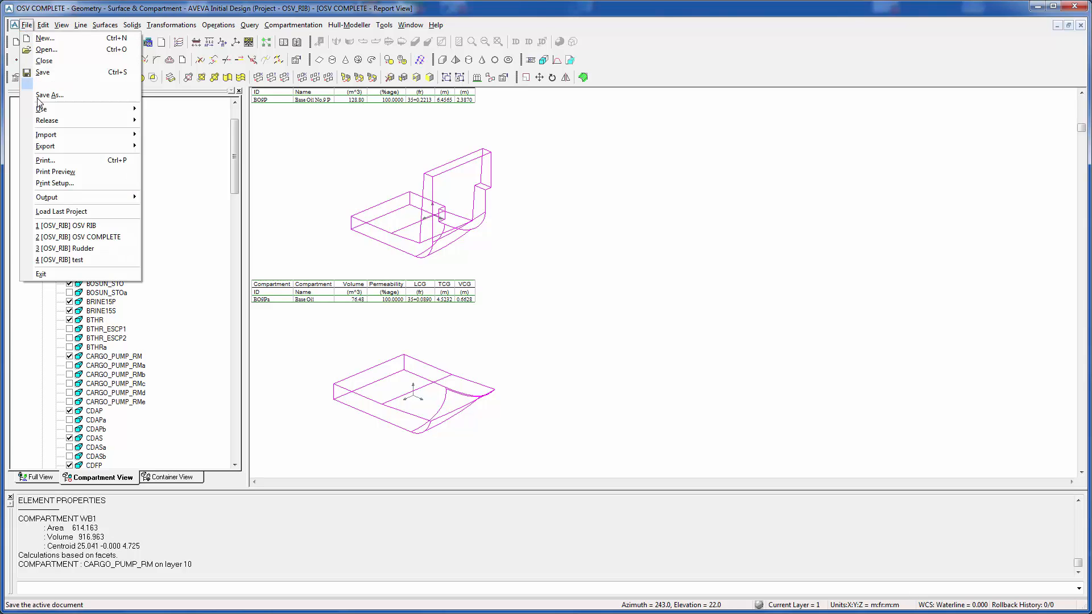
pyautogui.moveTo(50, 121)
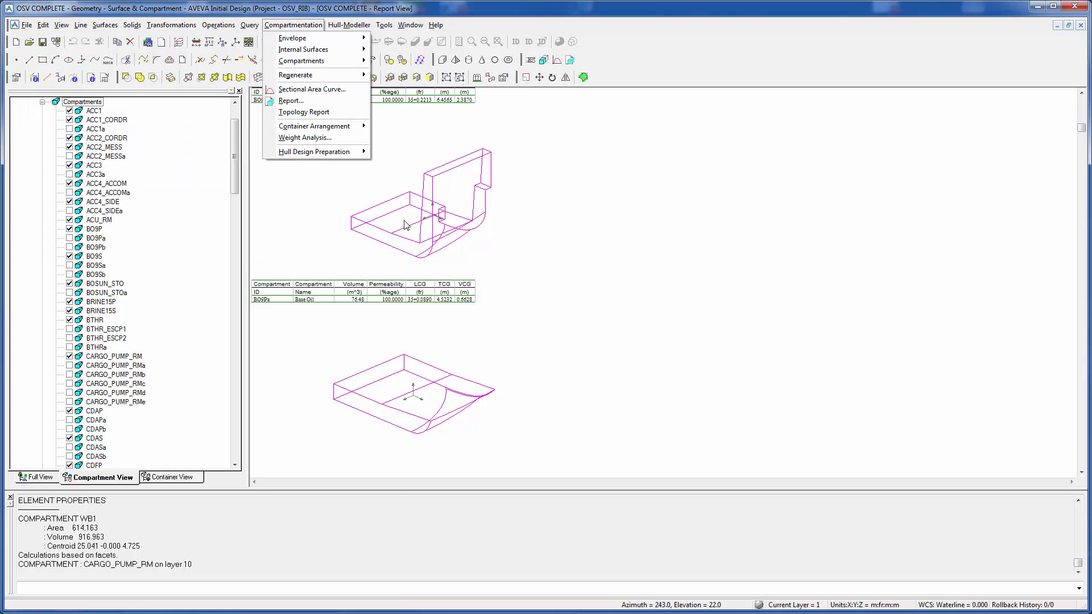
pyautogui.click(524, 263)
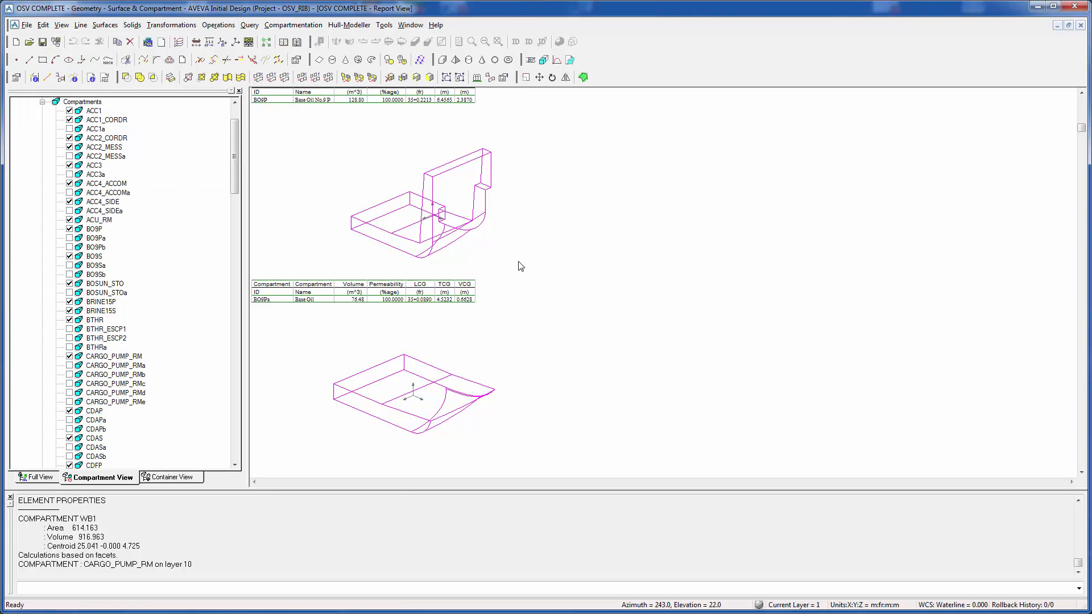
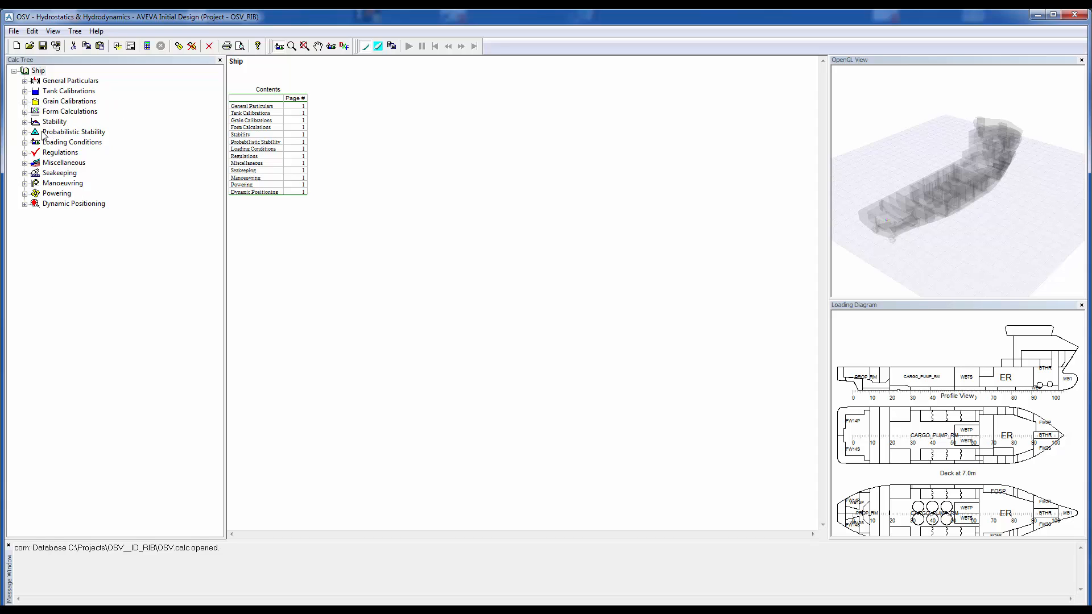
# In AVEVA Hydrostatics & Hydrodynamics, view the tank calibration curves and tables of BO9P : Base Oil No.9 P
pyautogui.click(25, 111)
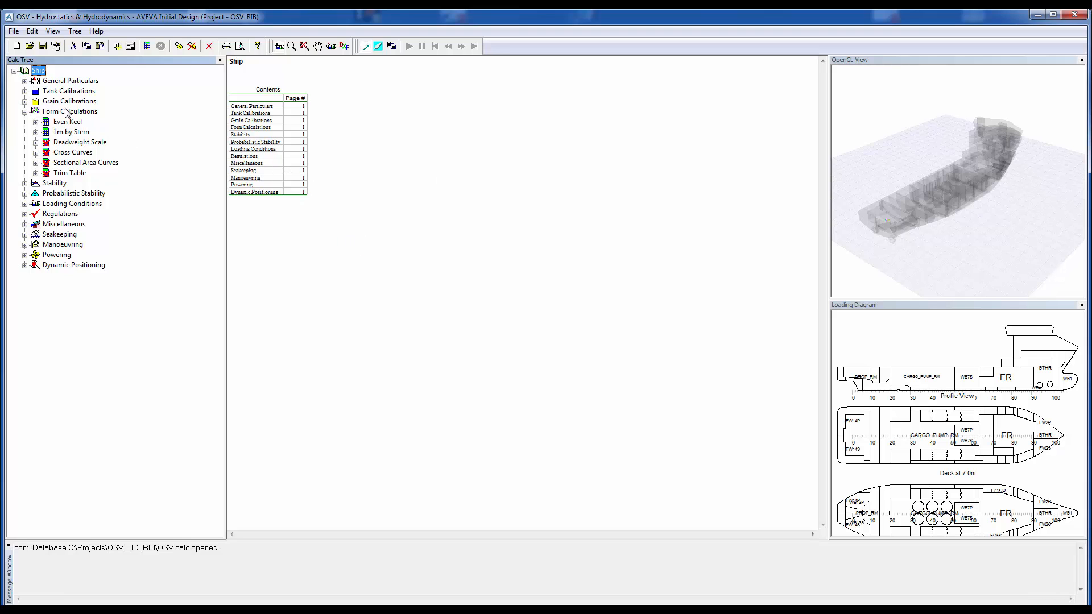
pyautogui.click(25, 92)
pyautogui.click(70, 80)
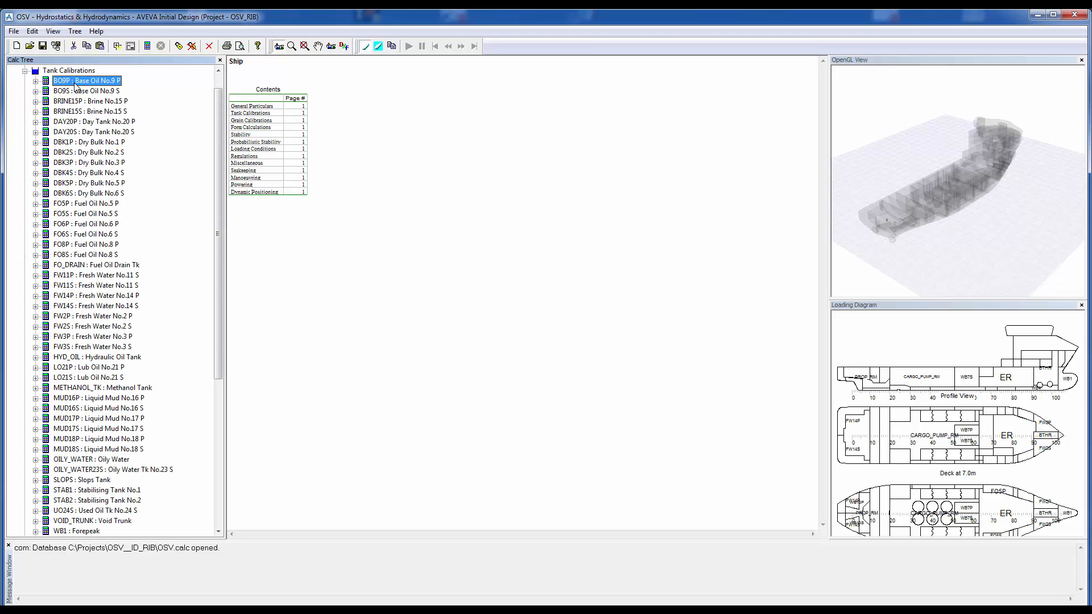
pyautogui.click(35, 81)
pyautogui.click(73, 91)
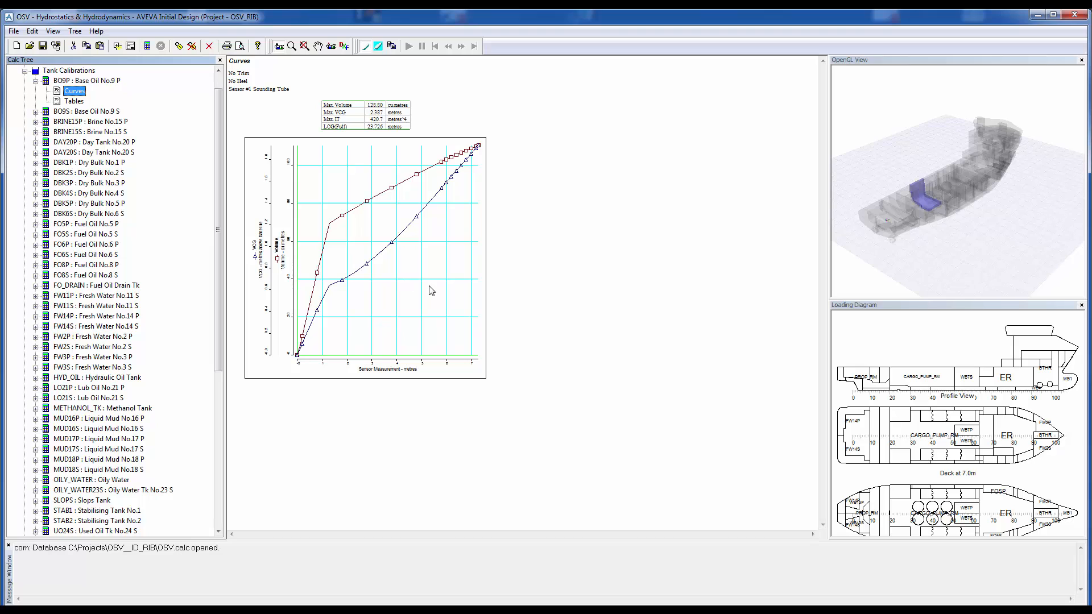
pyautogui.click(77, 101)
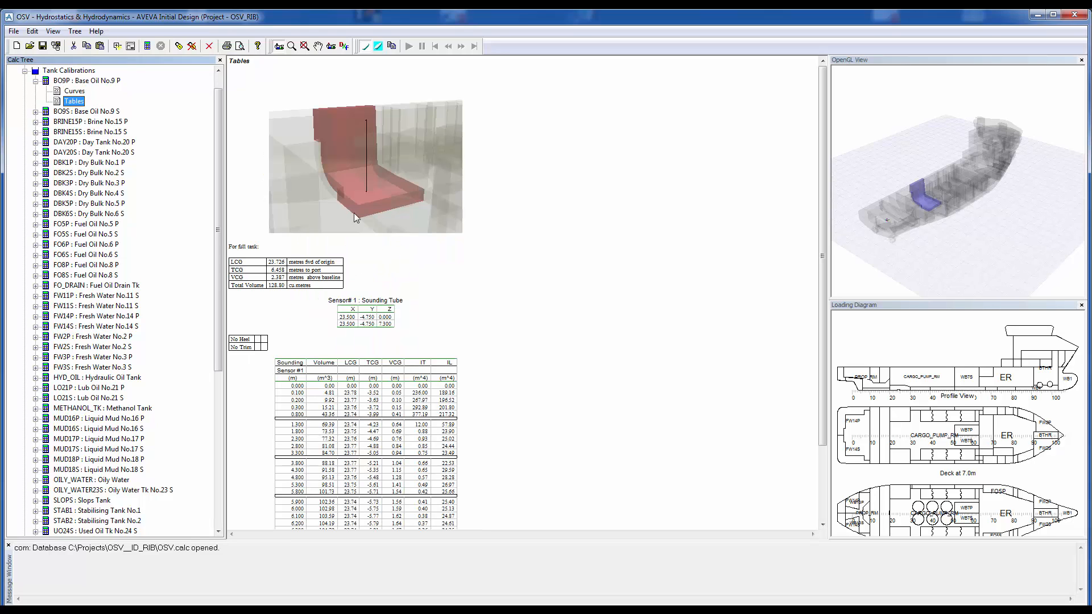
# Compare the BO9P calibration summary, curves and tables, and inspect the highlighted tank in the 3D ship from another angle
pyautogui.click(79, 81)
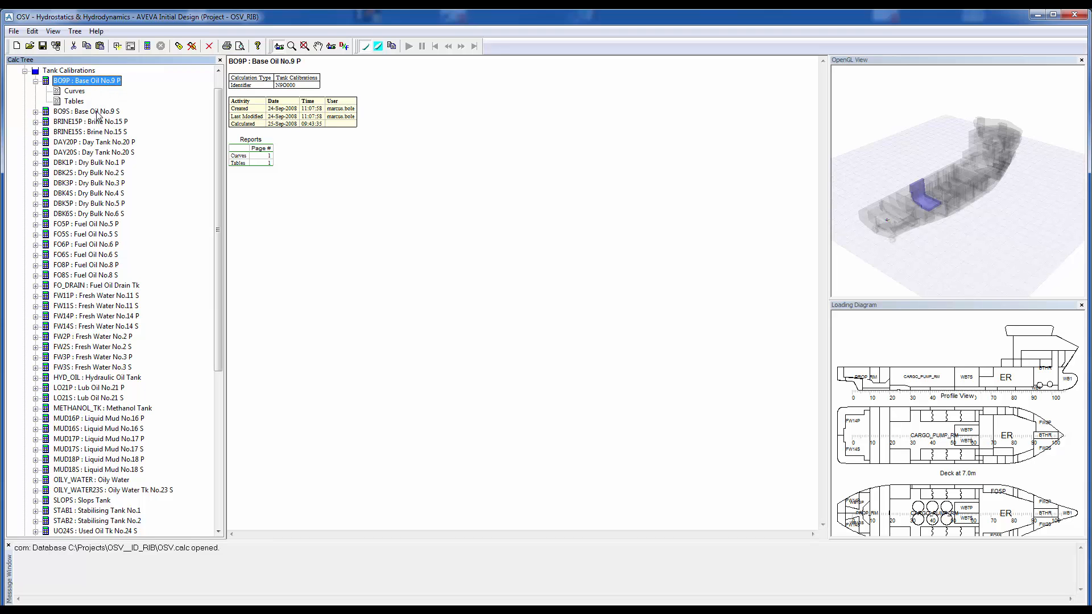
pyautogui.click(76, 92)
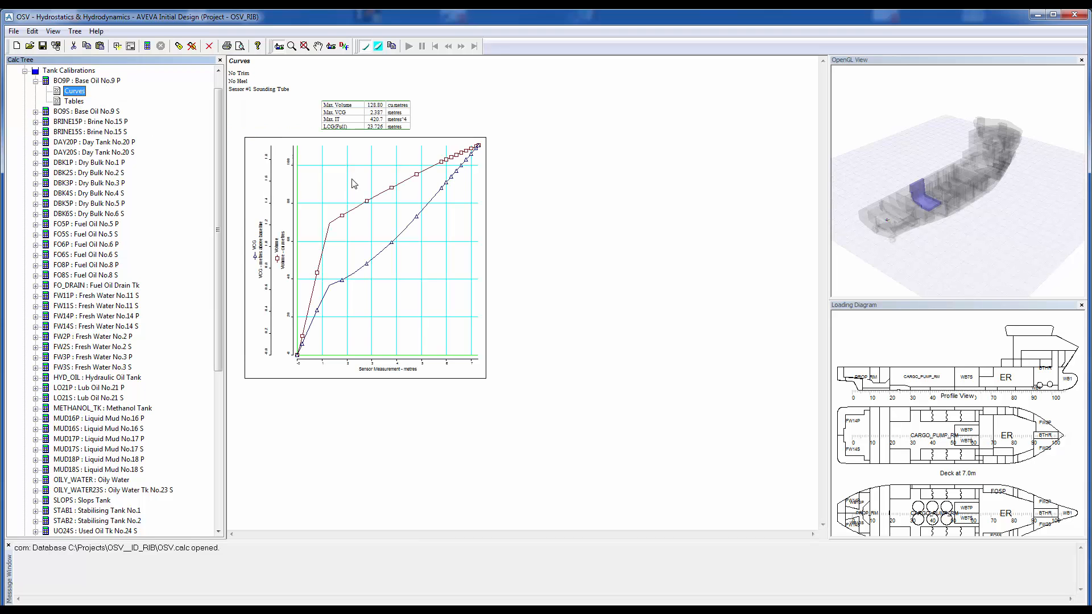
pyautogui.click(76, 102)
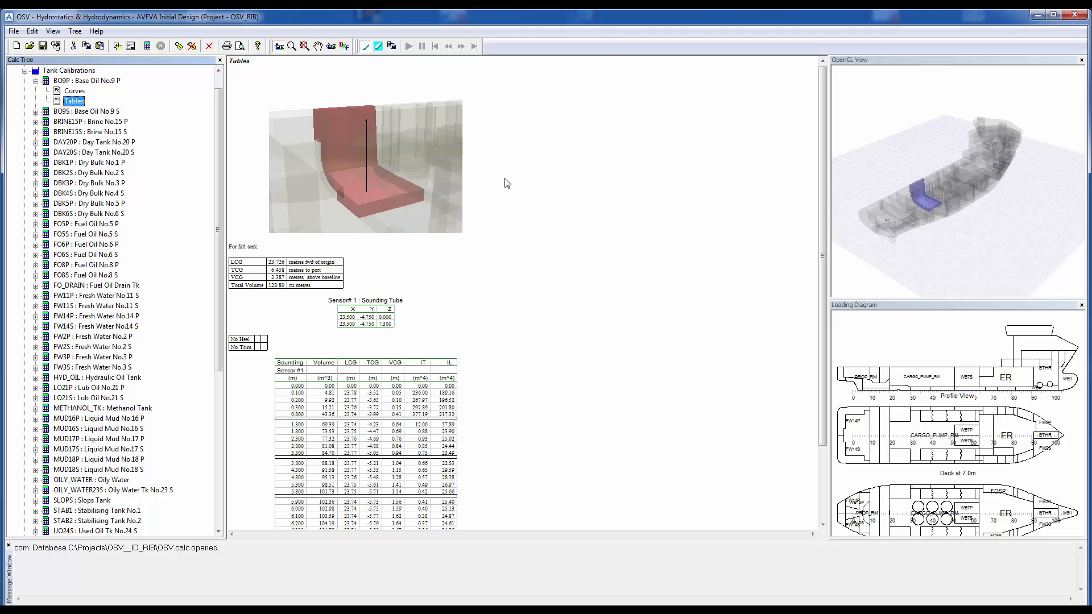
pyautogui.moveTo(821, 195); pyautogui.dragTo(749, 171)
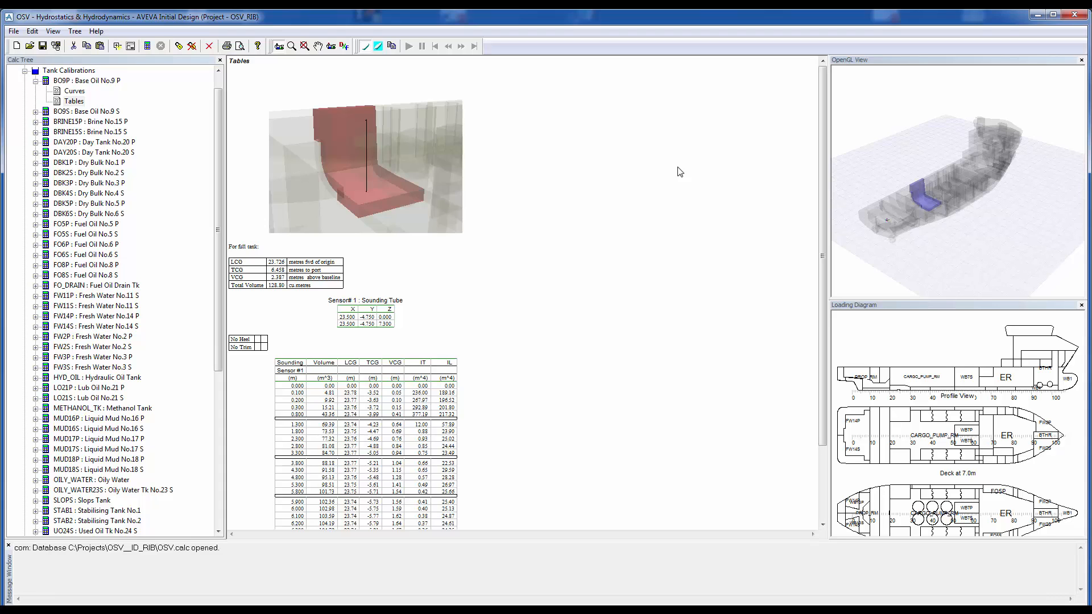
pyautogui.moveTo(913, 239); pyautogui.dragTo(1005, 193)
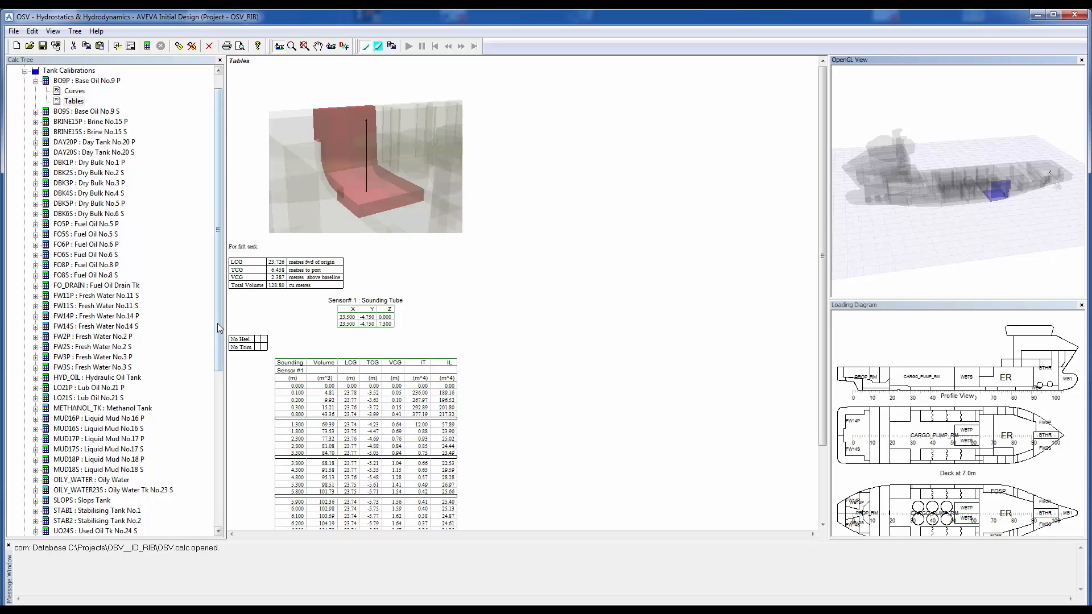
# Close the tank calibrations list and view the hydrostatics tables of the Even Keel form calculation
pyautogui.moveTo(219, 330); pyautogui.dragTo(222, 287)
pyautogui.click(25, 91)
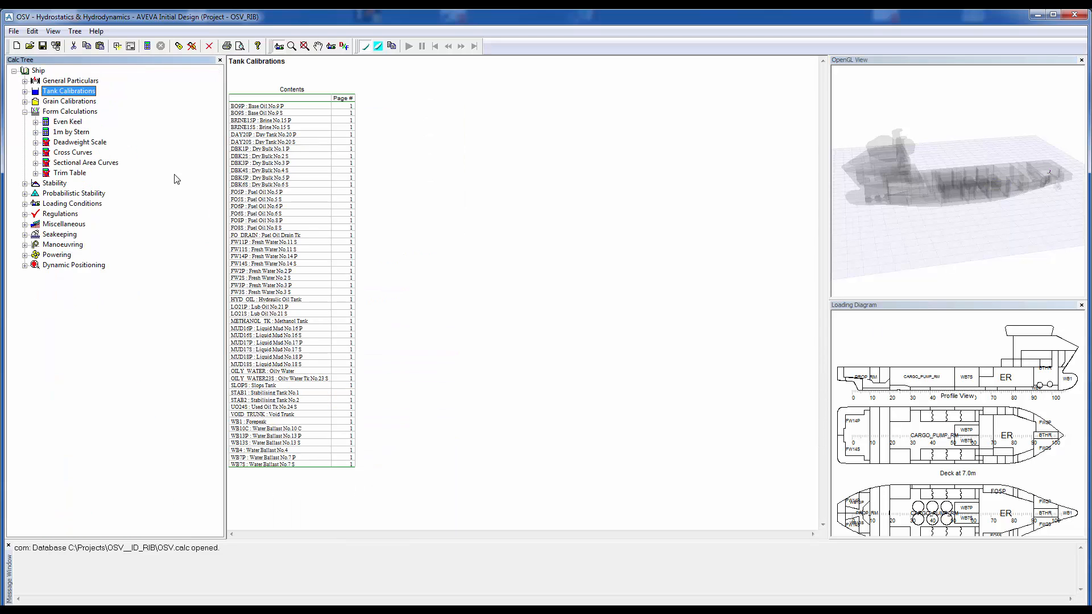
pyautogui.click(74, 123)
pyautogui.click(35, 122)
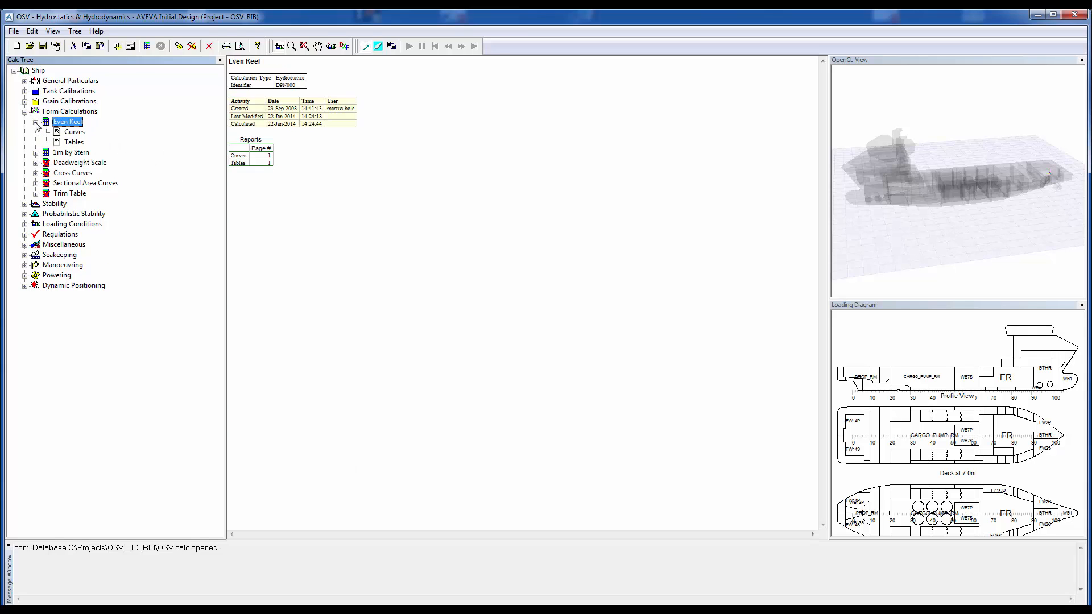
pyautogui.click(78, 142)
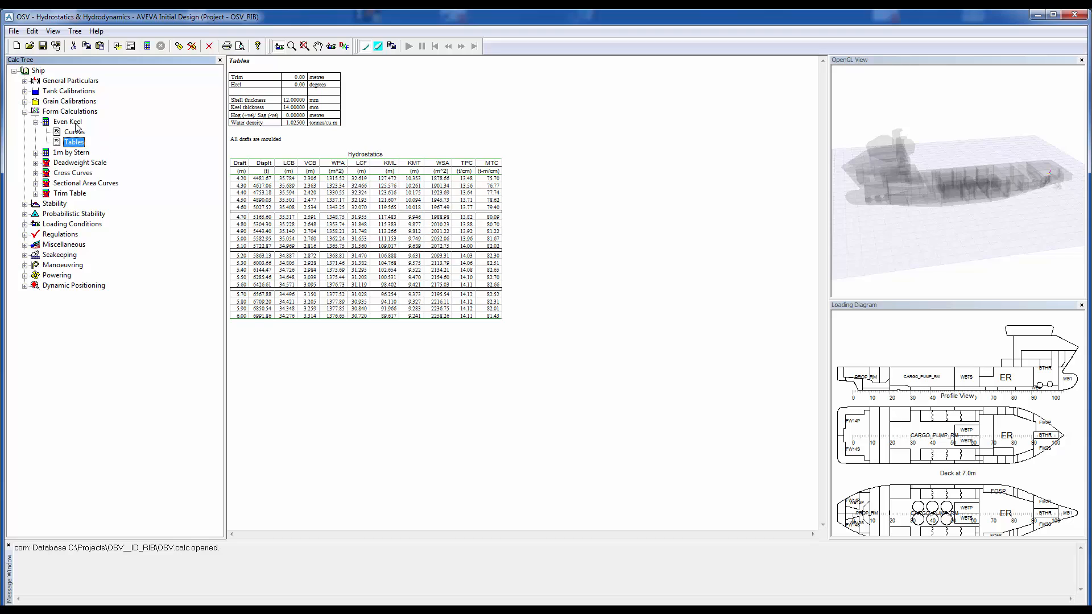
# Edit the Even Keel hydrostatics calculation and delete all of its existing drafts
pyautogui.click(72, 122)
pyautogui.rightClick(75, 124)
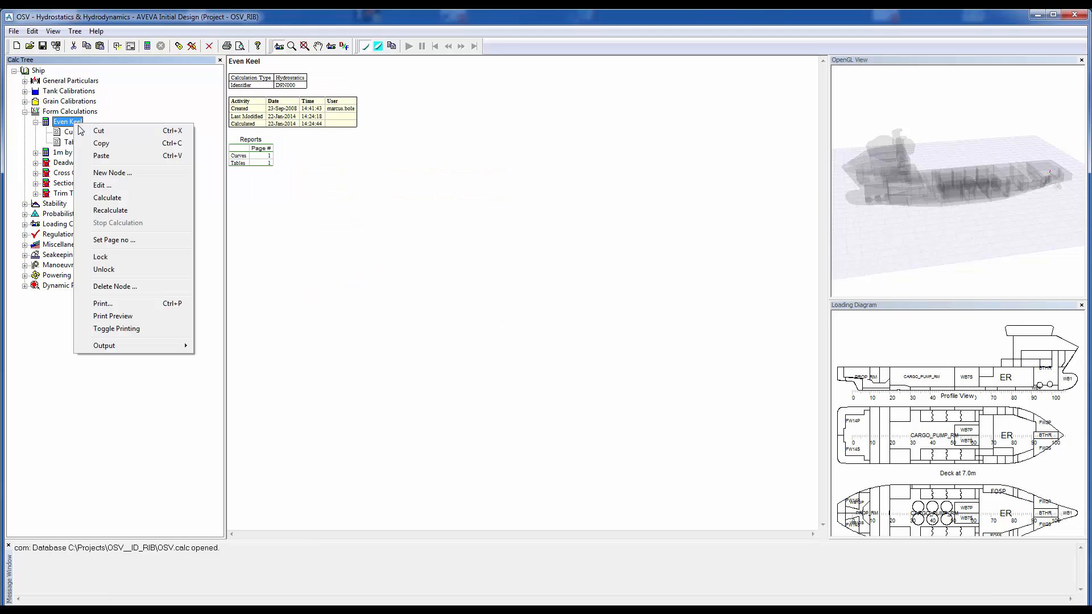
pyautogui.click(128, 185)
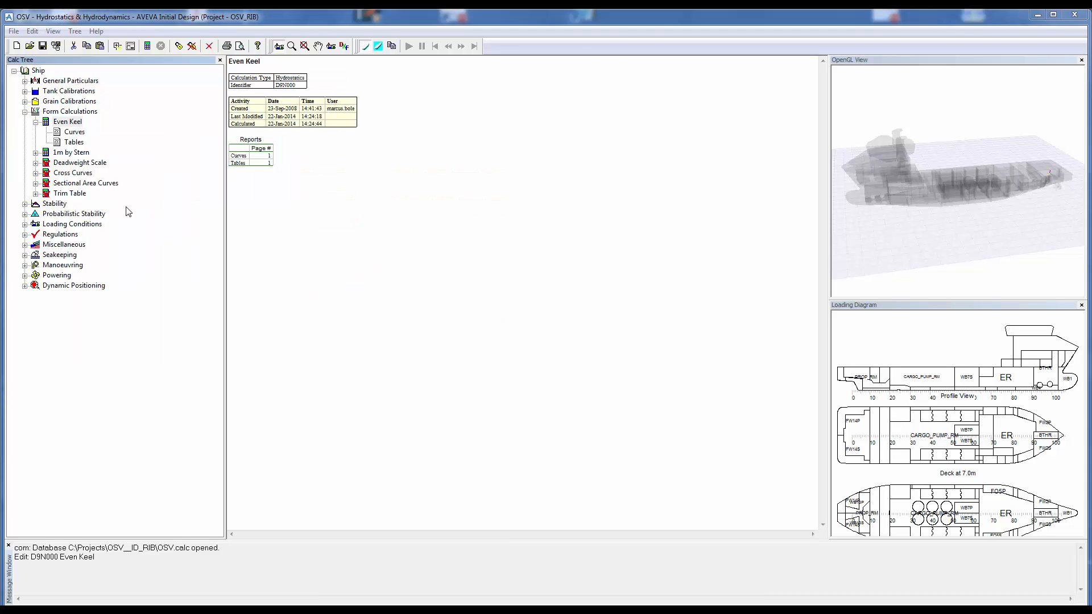
pyautogui.moveTo(534, 227); pyautogui.dragTo(455, 200)
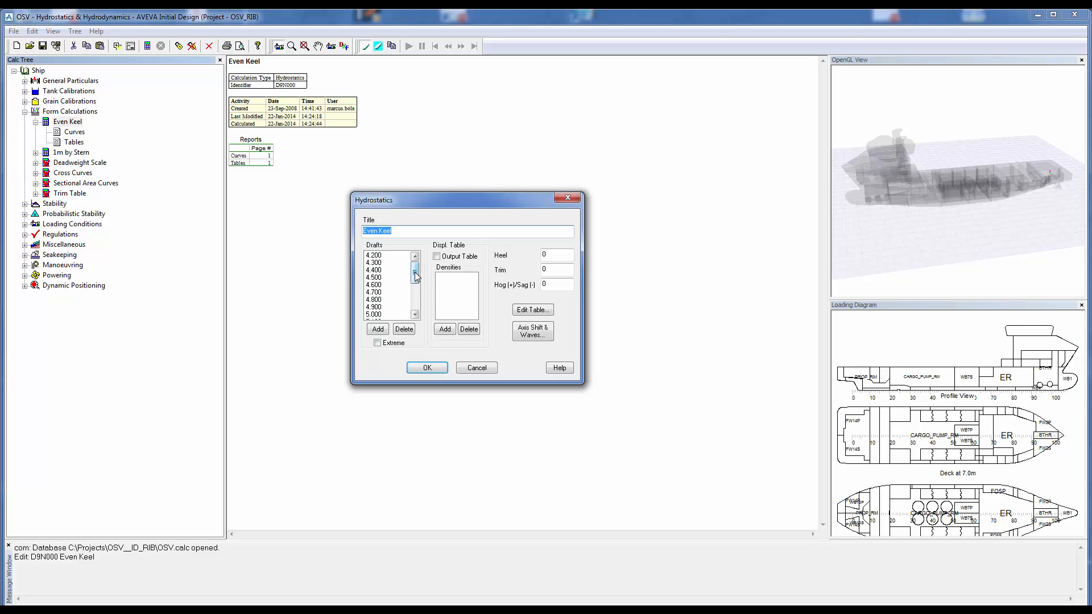
pyautogui.press('Tab')
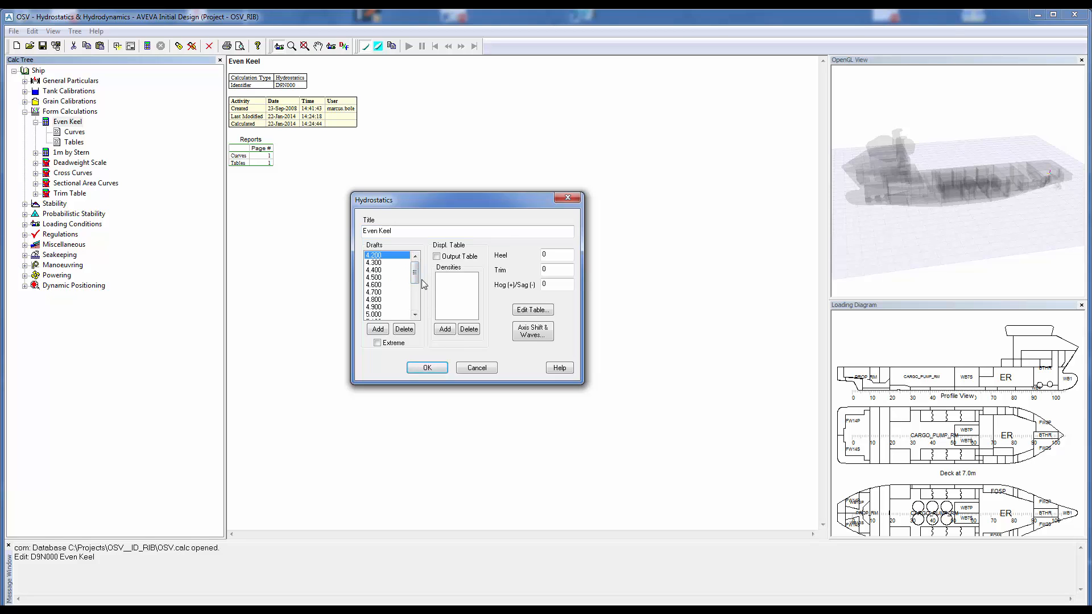
pyautogui.moveTo(416, 279); pyautogui.dragTo(417, 312)
pyautogui.keyDown('shift'); pyautogui.click(375, 314); pyautogui.keyUp('shift')
pyautogui.click(407, 331)
# Add drafts from 4.2 to 6 in increments of 0.2 to the Even Keel calculation and accept the settings
pyautogui.click(378, 328)
pyautogui.click(457, 280)
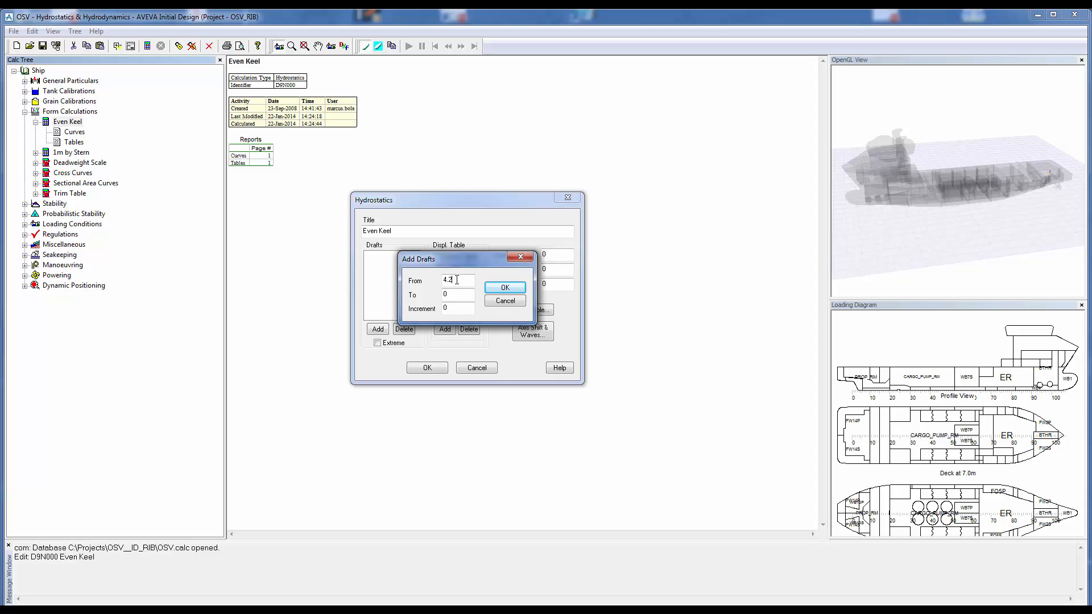
pyautogui.doubleClick(463, 295)
pyautogui.doubleClick(459, 308)
pyautogui.click(512, 292)
pyautogui.click(427, 368)
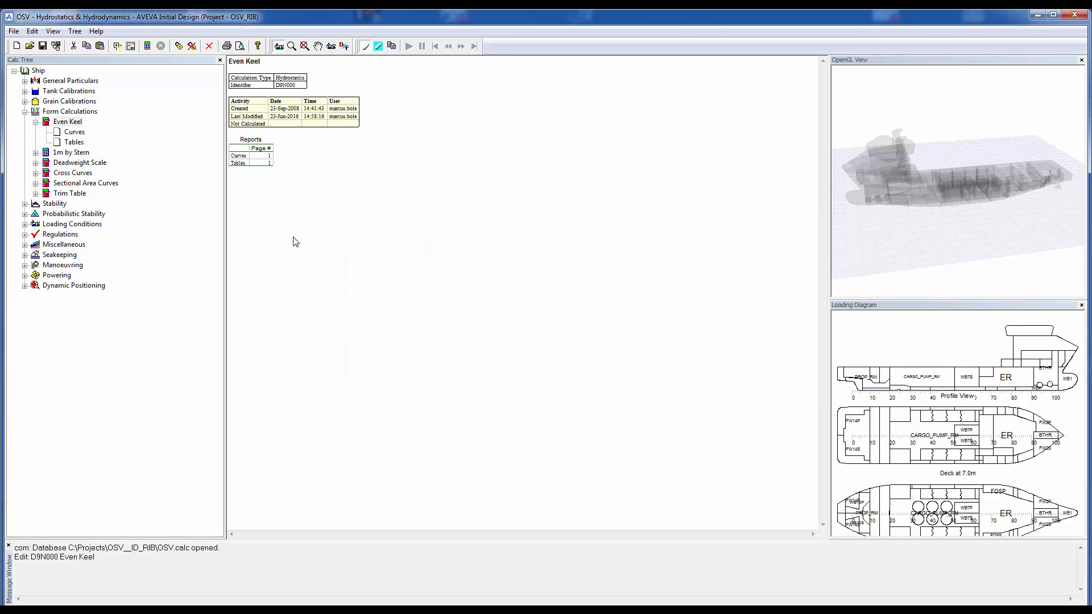
# Calculate Even Keel with the new drafts and view its hydrostatics tables
pyautogui.rightClick(70, 124)
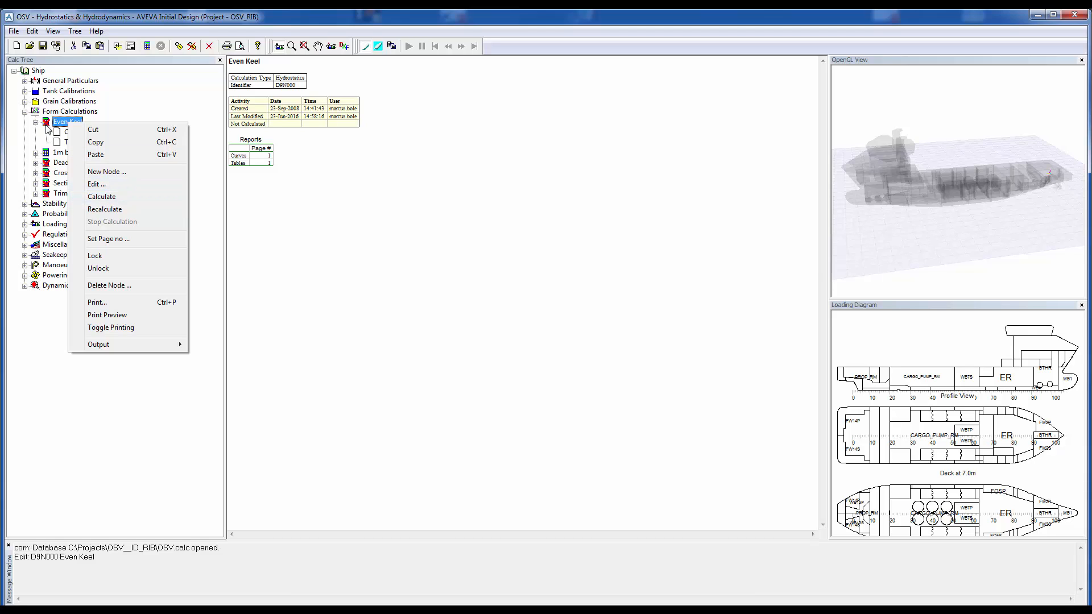
pyautogui.click(109, 196)
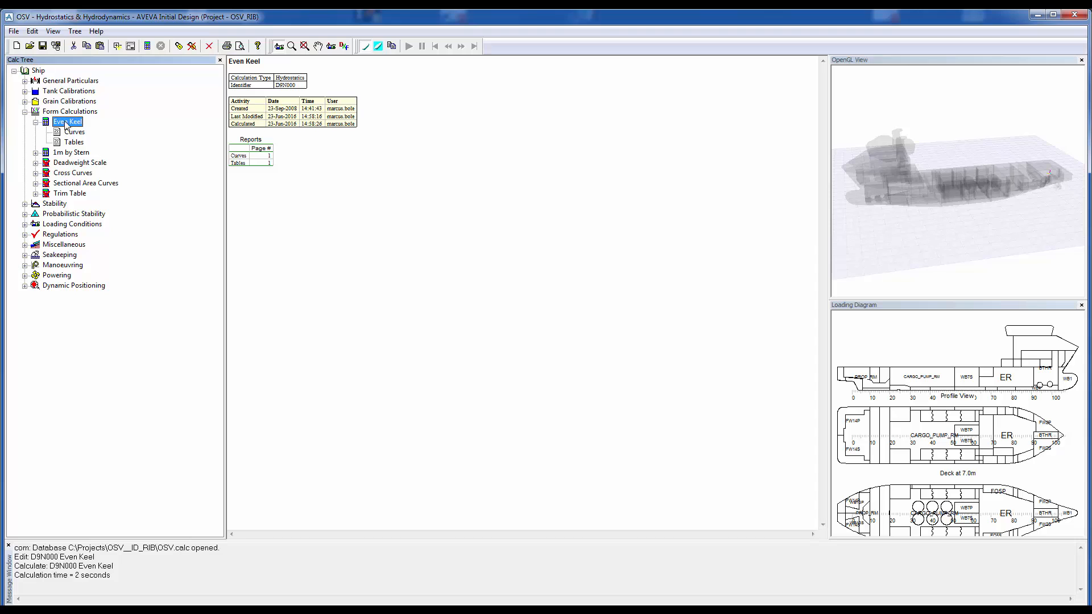
pyautogui.click(78, 143)
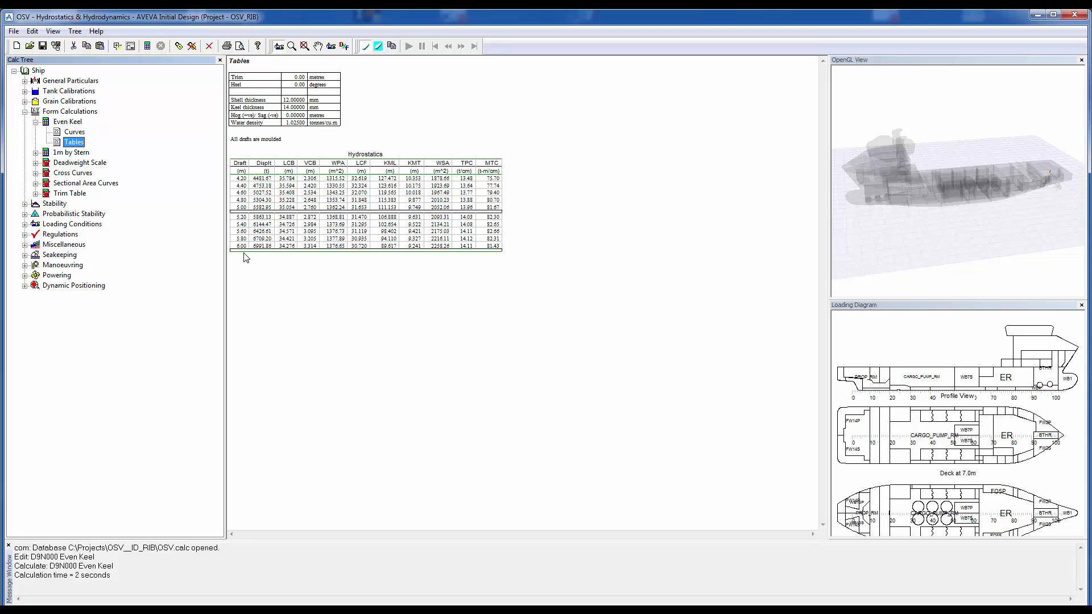
pyautogui.click(71, 123)
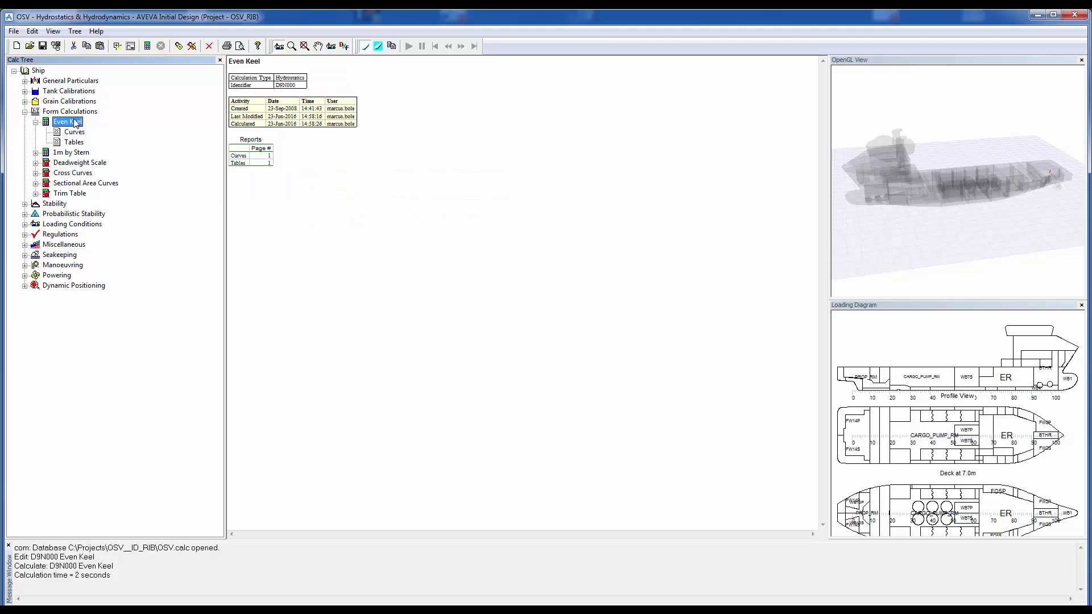
pyautogui.rightClick(73, 124)
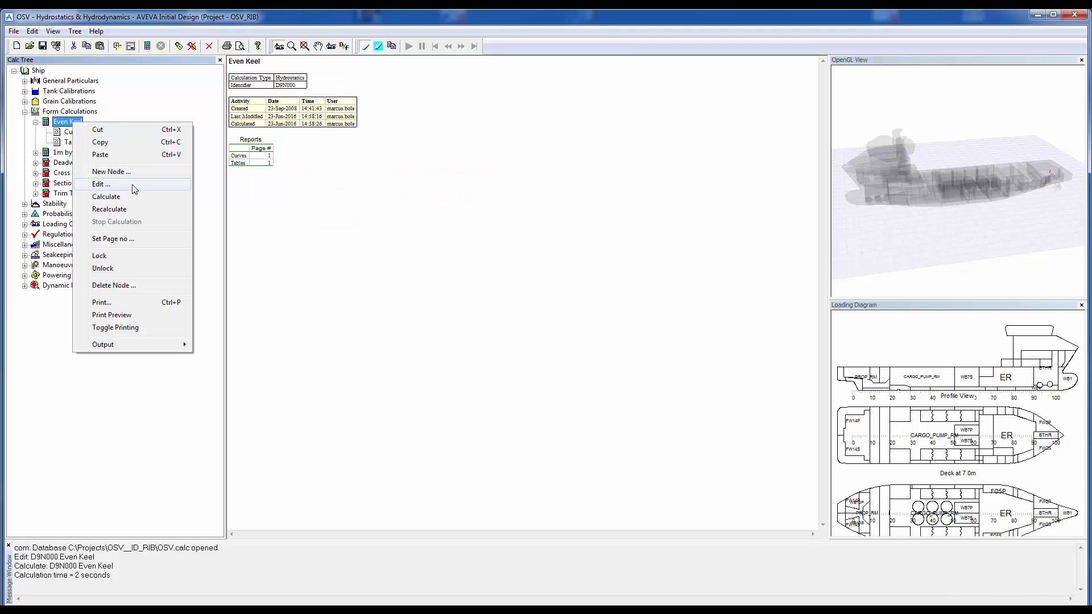
pyautogui.press('Escape')
pyautogui.click(74, 142)
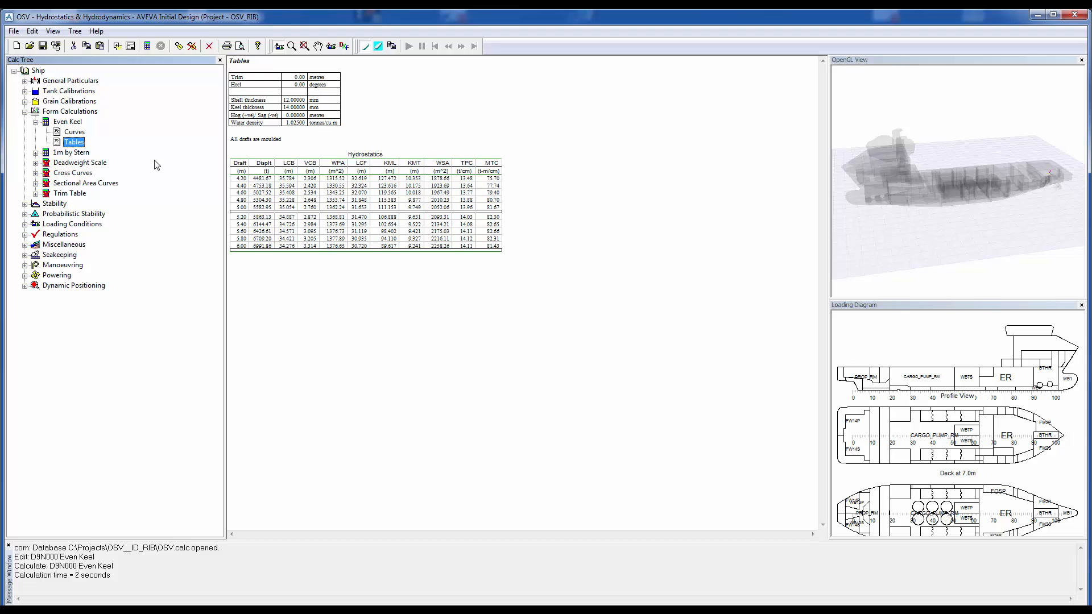
# Open the table format of the Even Keel calculation and remove the TPI and MCT columns
pyautogui.click(72, 124)
pyautogui.rightClick(73, 125)
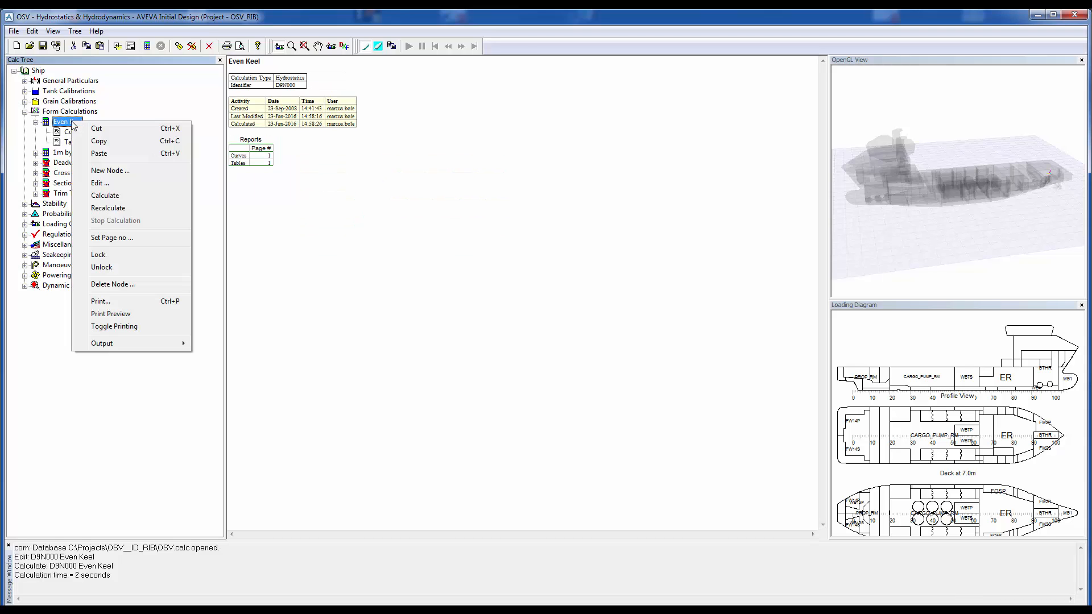
pyautogui.click(122, 183)
pyautogui.click(621, 339)
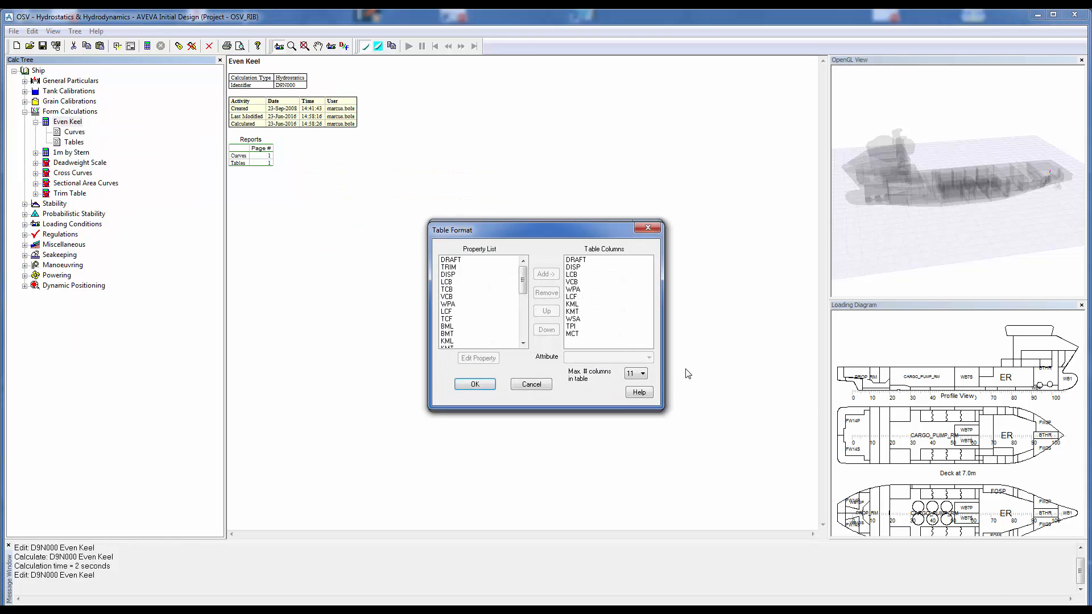
pyautogui.click(573, 328)
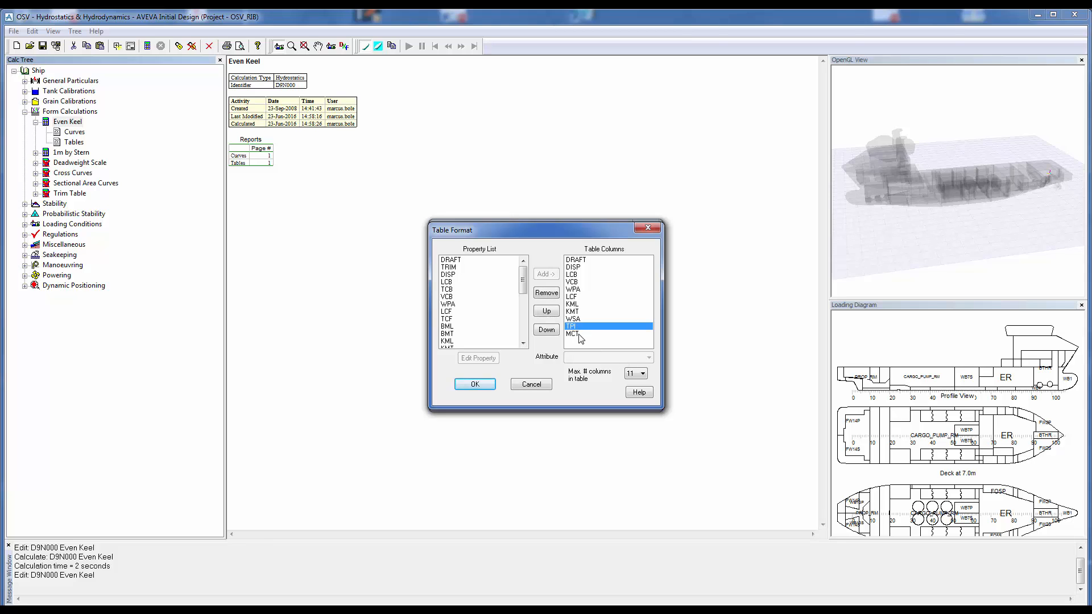
pyautogui.keyDown('shift'); pyautogui.click(572, 334); pyautogui.keyUp('shift')
pyautogui.click(546, 292)
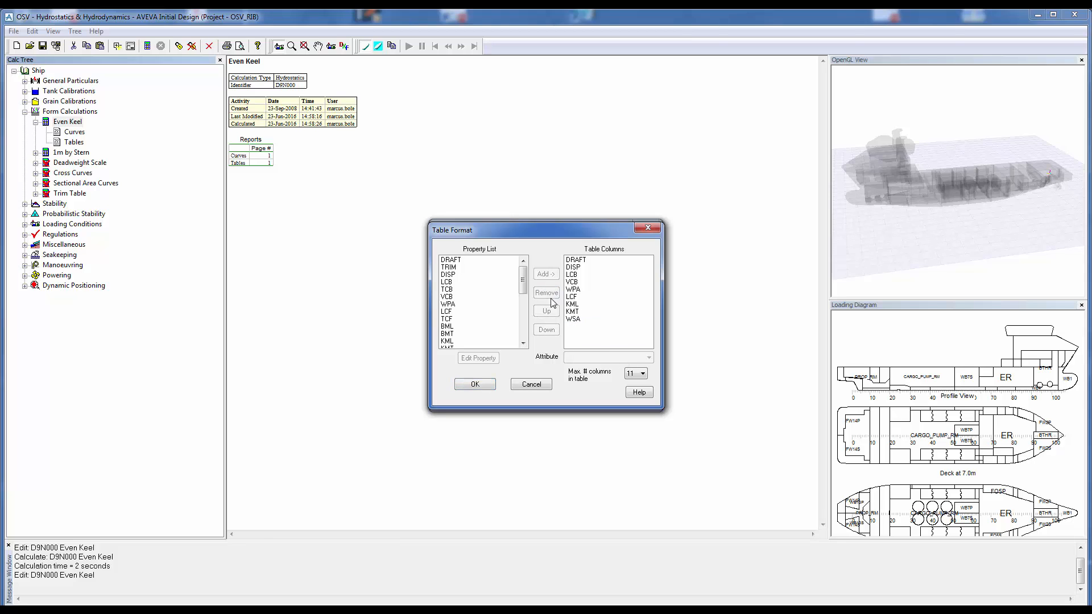
# Add the CB and CP properties as table columns and accept the Even Keel settings
pyautogui.moveTo(521, 290); pyautogui.dragTo(521, 318)
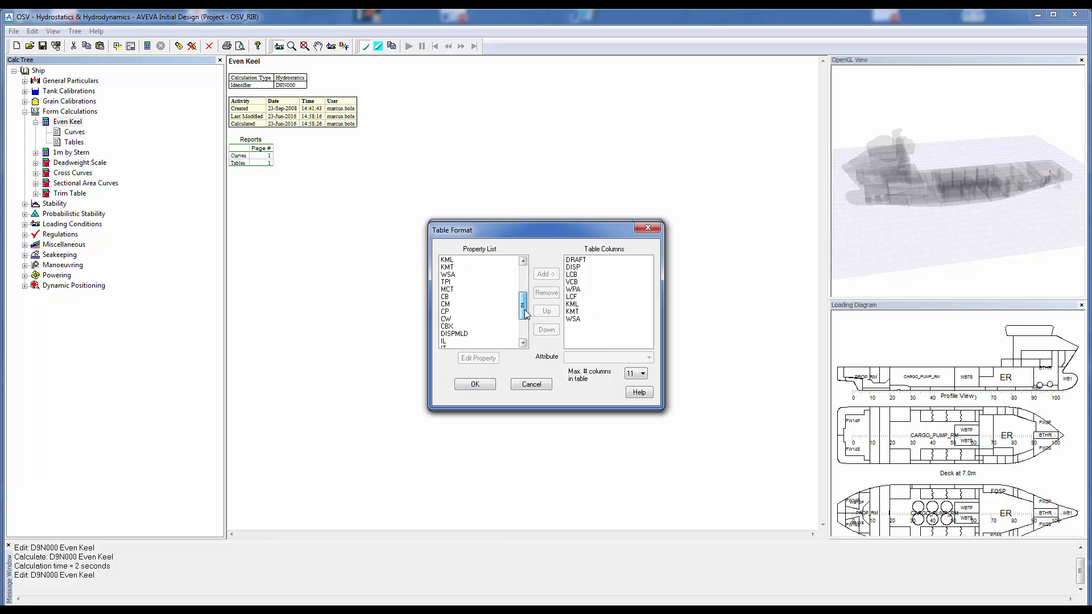
pyautogui.click(448, 297)
pyautogui.keyDown('shift'); pyautogui.click(472, 305); pyautogui.keyUp('shift')
pyautogui.click(454, 303)
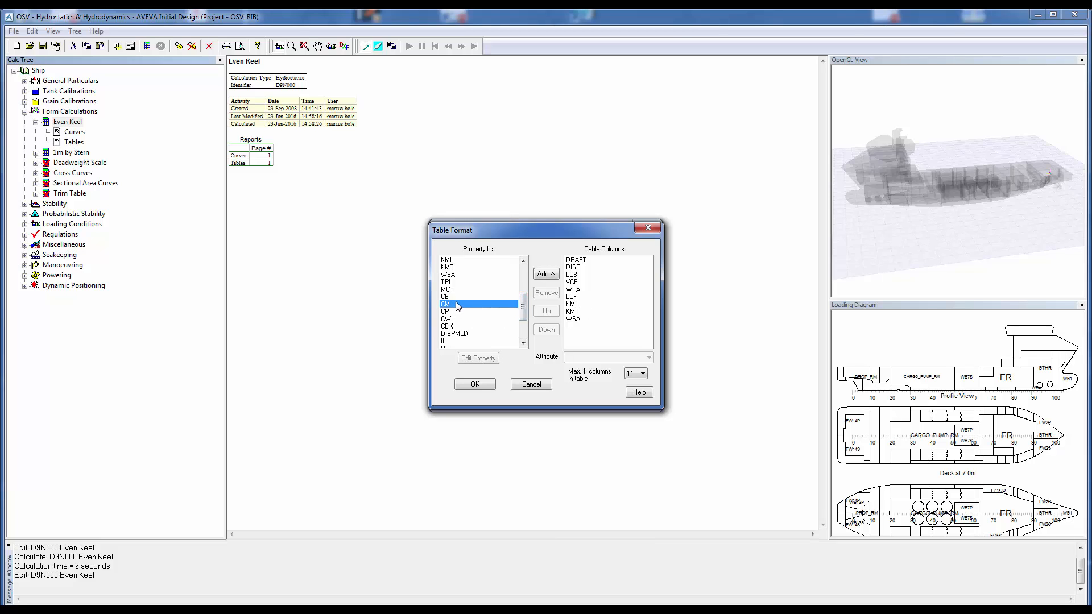
pyautogui.click(453, 297)
pyautogui.keyDown('ctrl'); pyautogui.click(449, 312); pyautogui.keyUp('ctrl')
pyautogui.click(554, 277)
pyautogui.click(483, 387)
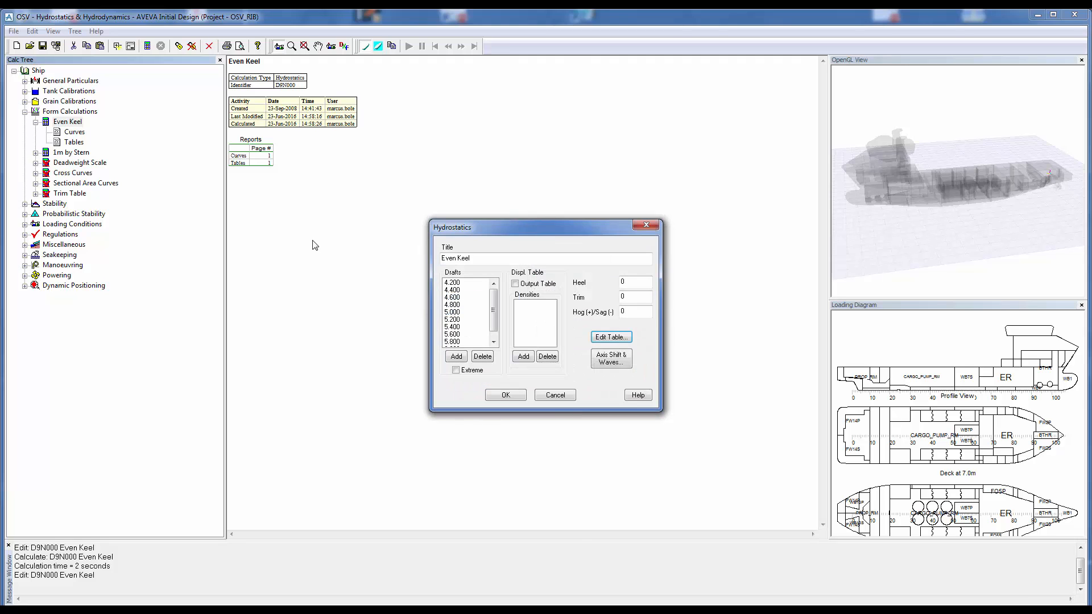
pyautogui.click(503, 394)
# Calculate Even Keel with the revised columns and view its hydrostatics tables
pyautogui.rightClick(73, 120)
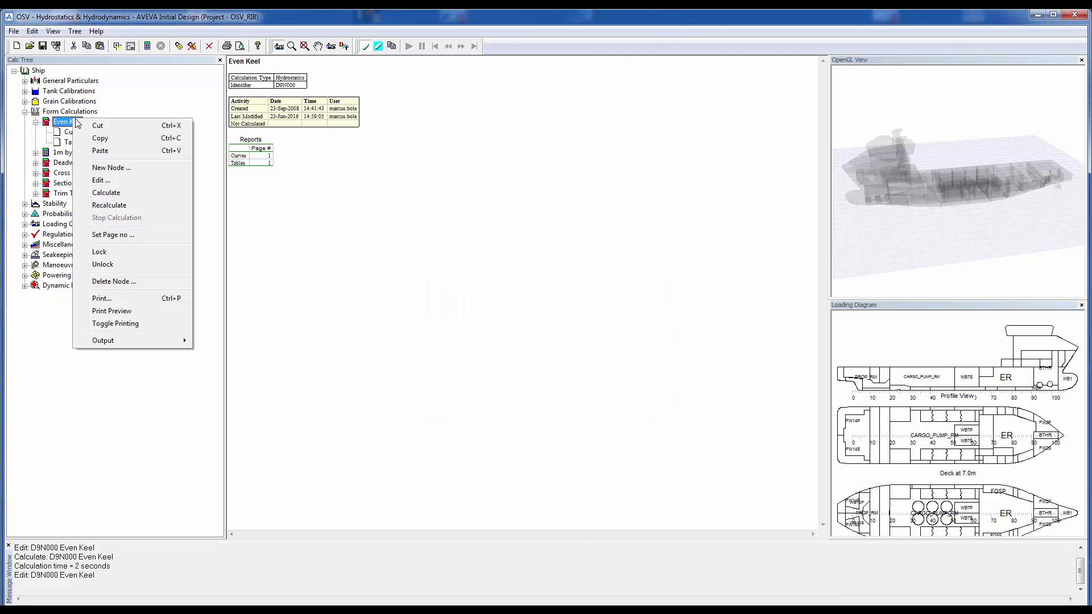
pyautogui.click(120, 192)
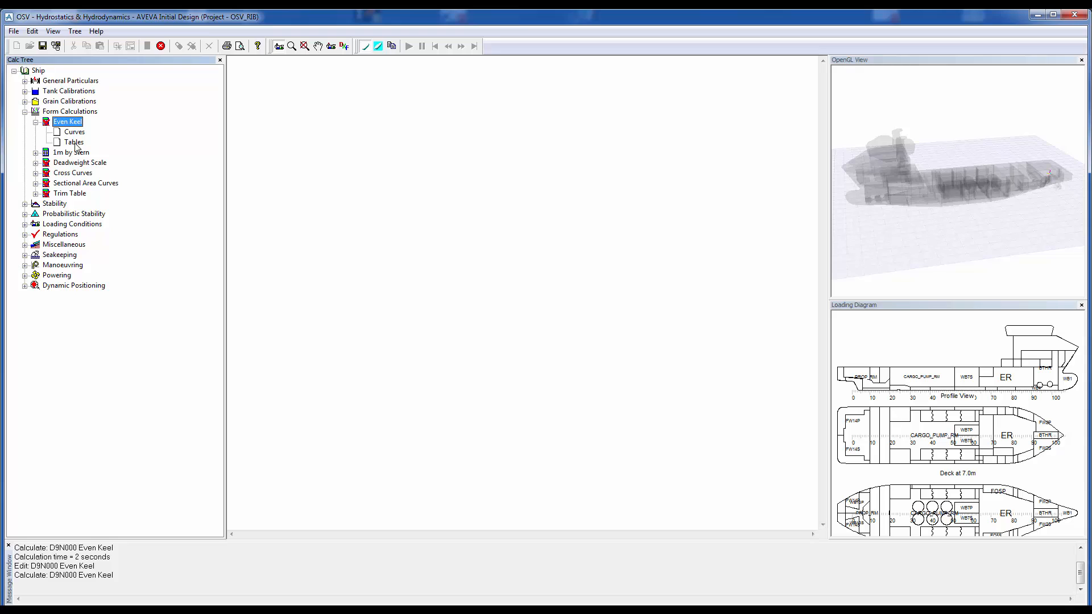
pyautogui.click(73, 142)
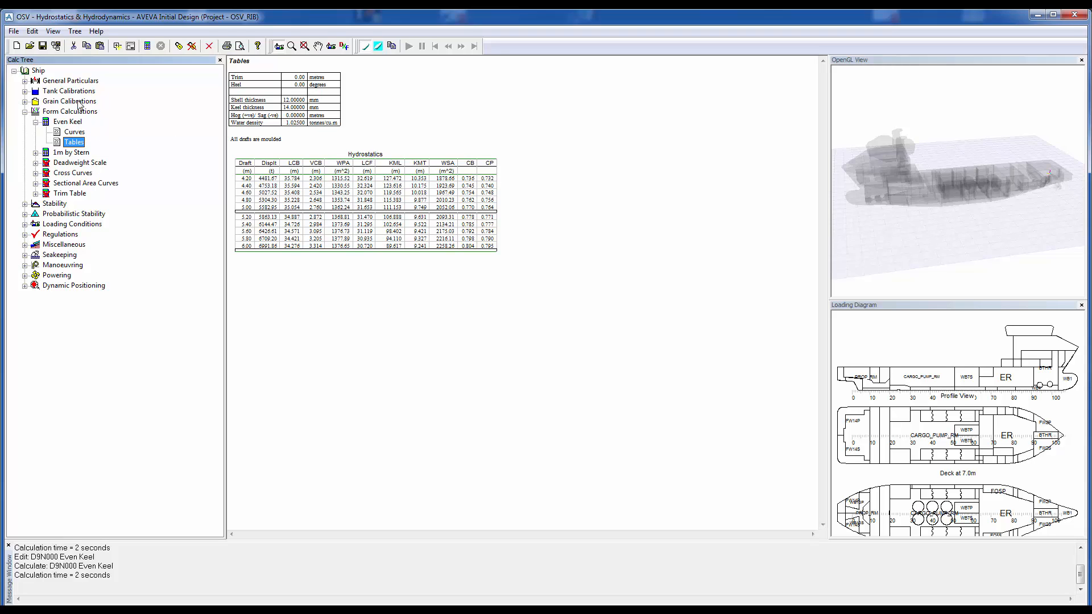
# Collapse Even Keel, view the hydrostatics tables of the 1m by Stern calculation, and collapse that calculation again
pyautogui.click(35, 122)
pyautogui.click(85, 132)
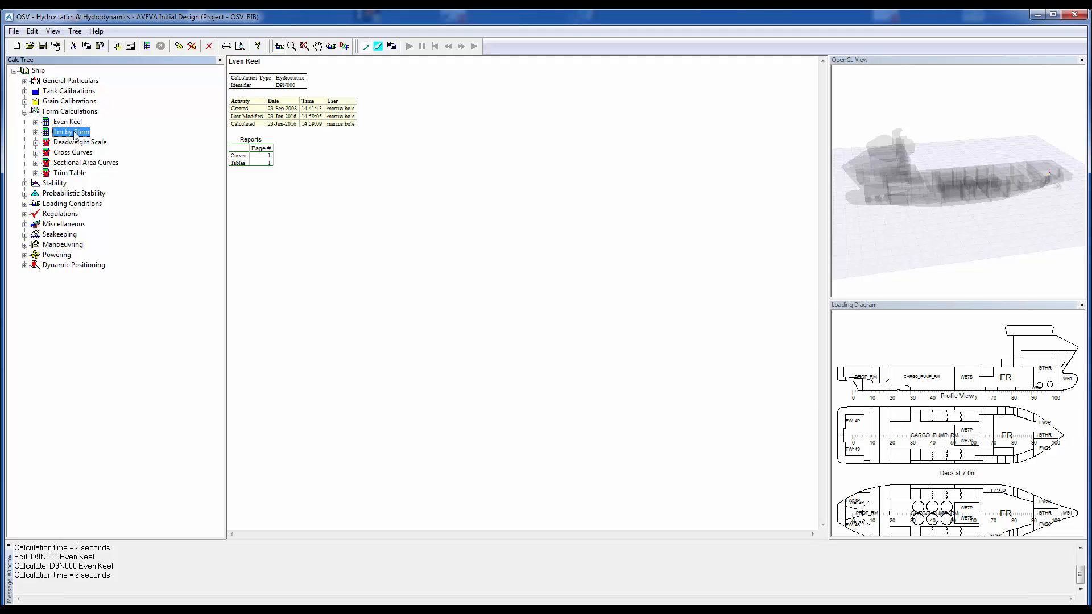
pyautogui.click(35, 131)
pyautogui.click(73, 152)
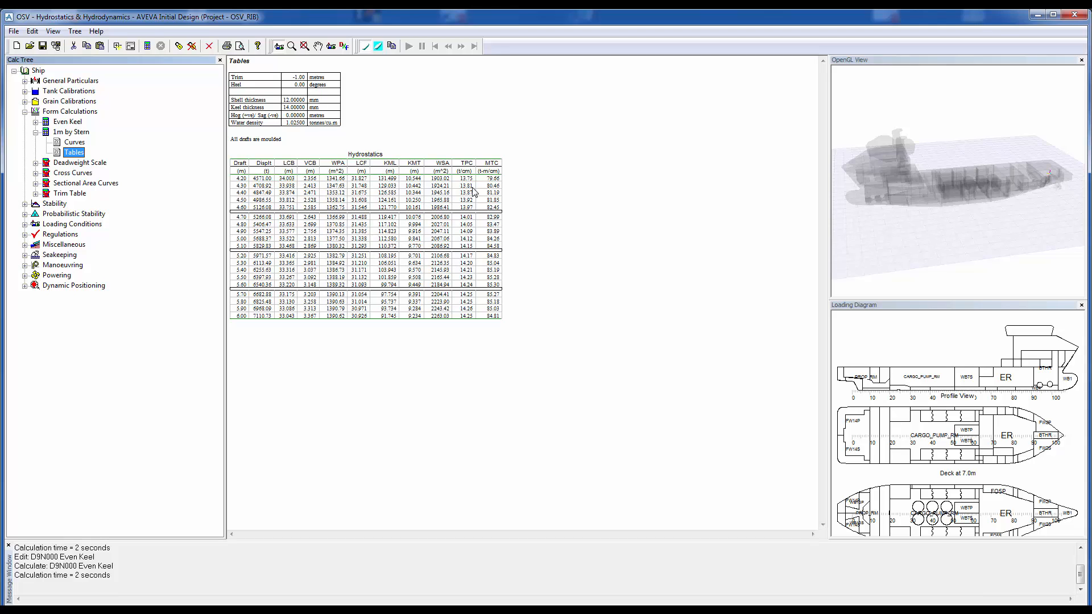
pyautogui.click(36, 132)
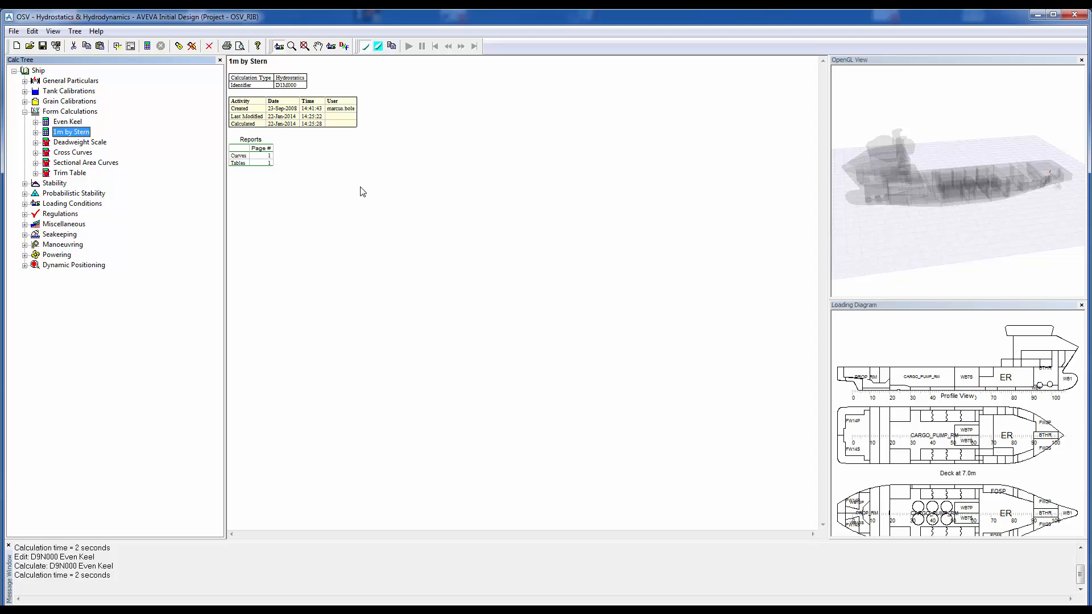
# Duplicate the 1m by Stern calculation under Form Calculations, placing the copy directly below Even Keel
pyautogui.rightClick(76, 132)
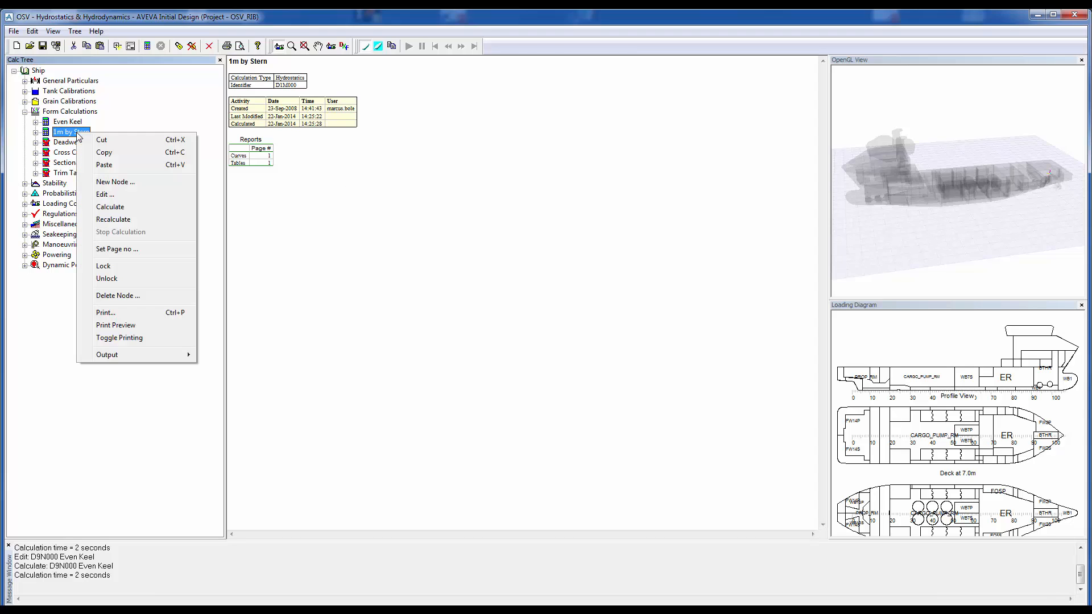
pyautogui.click(128, 151)
pyautogui.rightClick(84, 112)
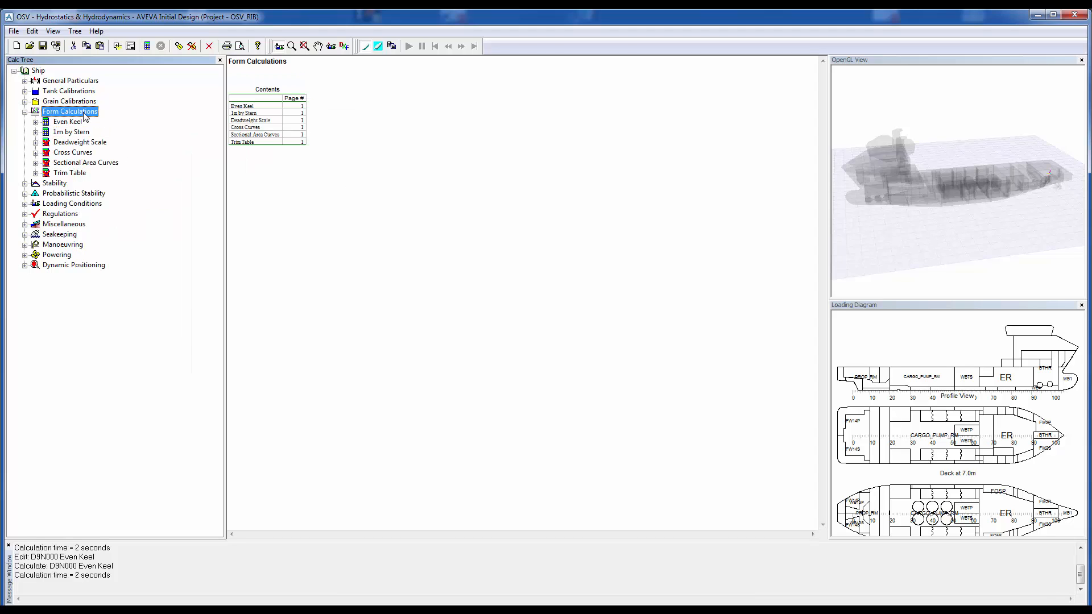
pyautogui.click(132, 146)
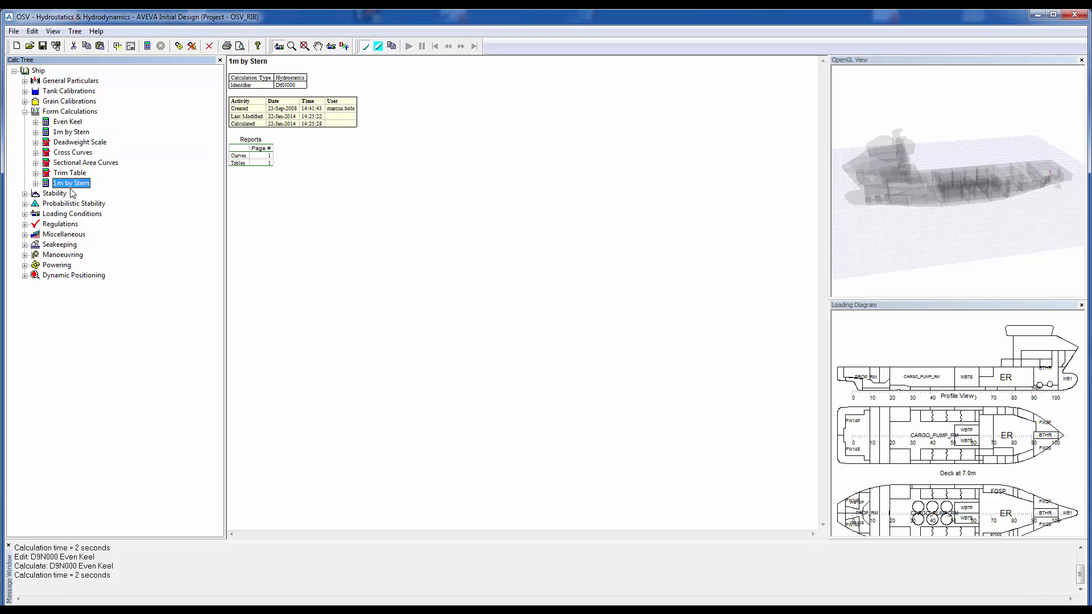
# Set up the copied calculation with the title 0.5m by Stern and a trim of -0.5, and calculate it
pyautogui.rightClick(67, 134)
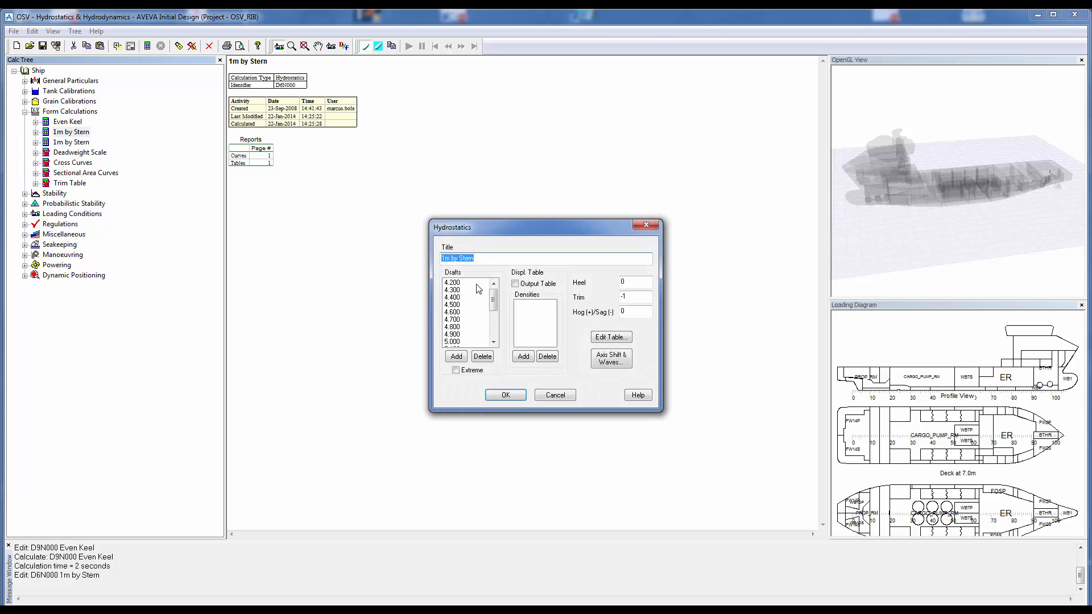
pyautogui.moveTo(446, 258); pyautogui.dragTo(432, 259)
pyautogui.write('0.5')
pyautogui.click(626, 297)
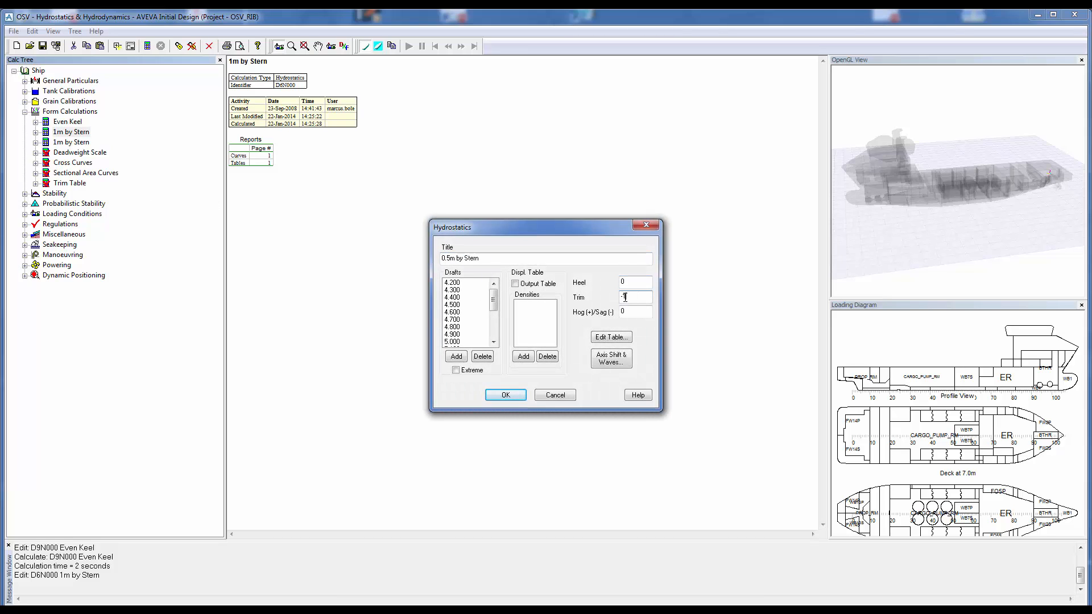
pyautogui.write('0.5')
pyautogui.click(512, 398)
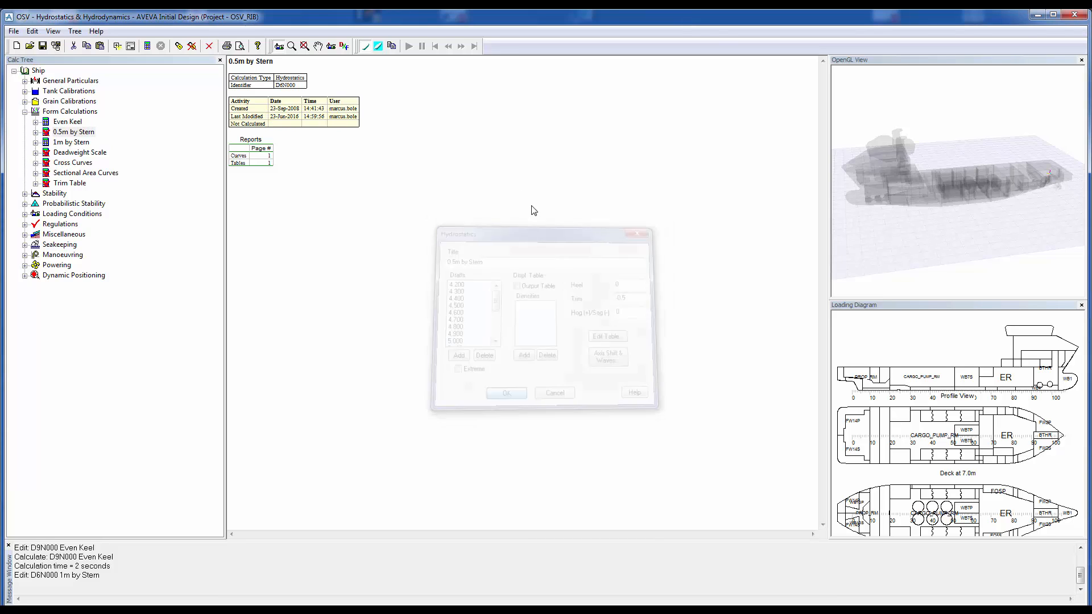
pyautogui.rightClick(78, 132)
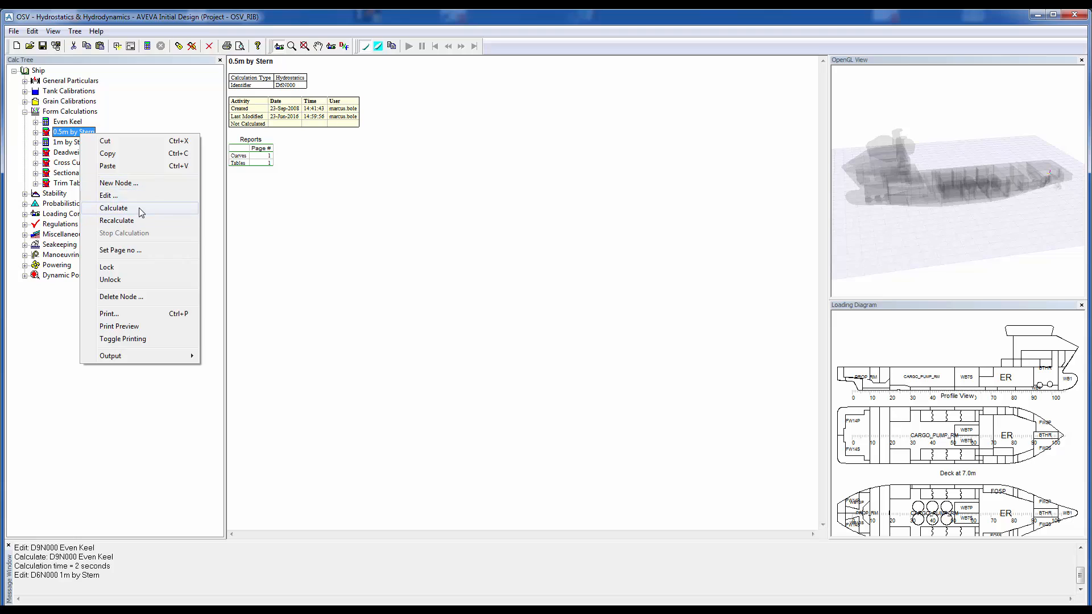
pyautogui.click(141, 210)
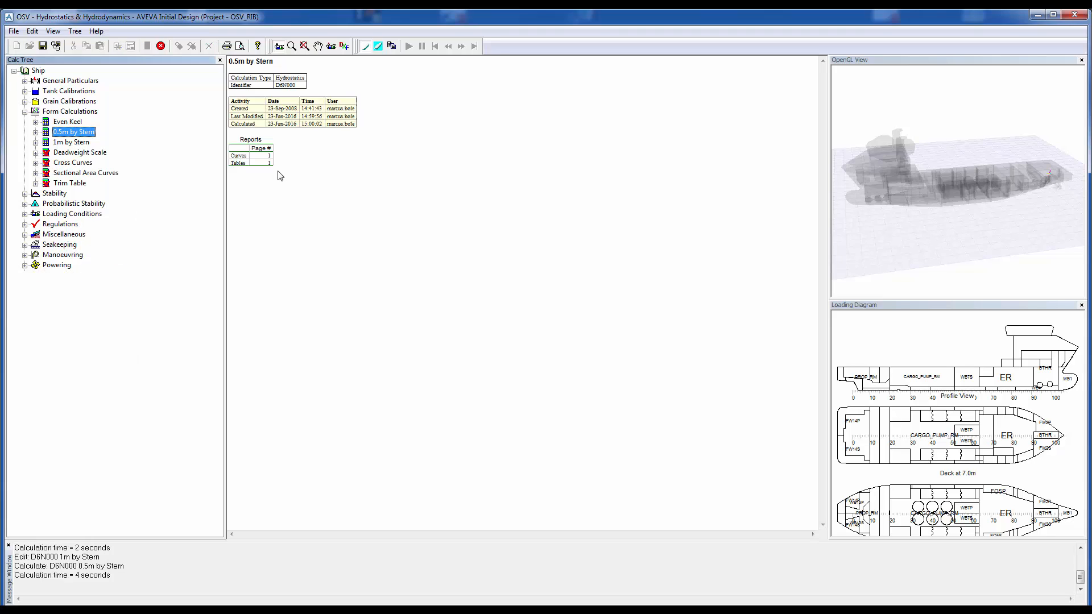
# Expand the Even Keel calculation and open its hydrostatics tables
pyautogui.click(75, 122)
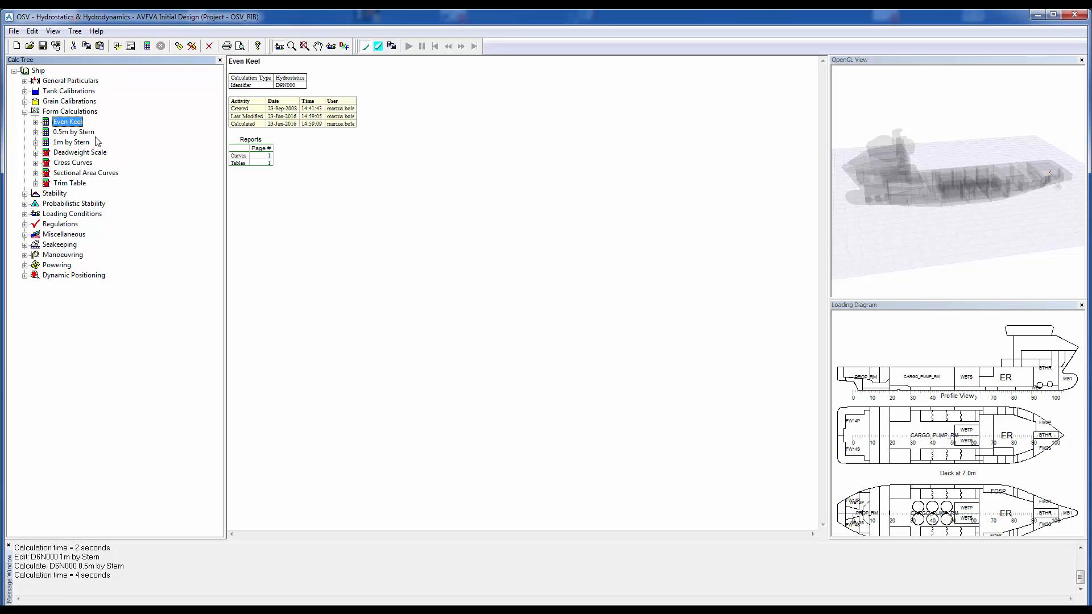
pyautogui.click(35, 121)
pyautogui.click(70, 142)
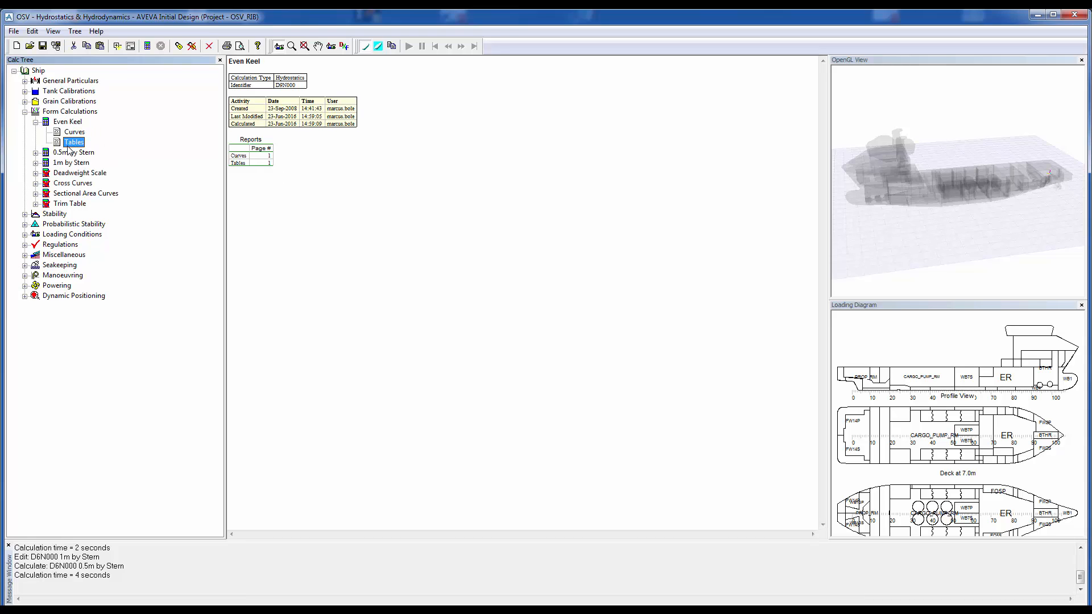
# View the hydrostatics tables of the 0.5m by Stern and 1m by Stern calculations, and collapse Form Calculations
pyautogui.click(36, 152)
pyautogui.click(73, 173)
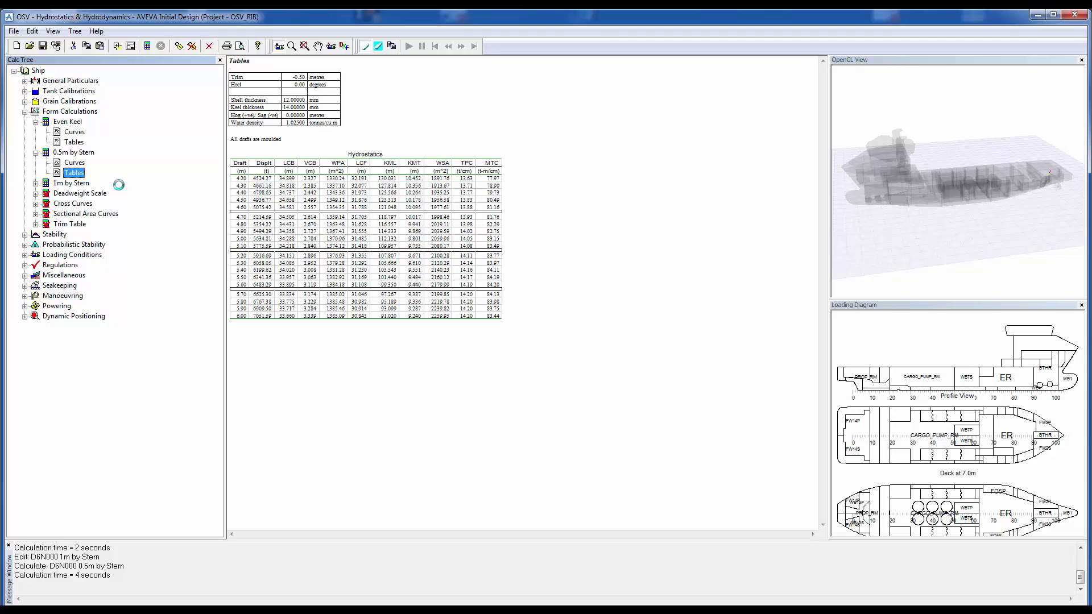
pyautogui.click(36, 183)
pyautogui.click(74, 204)
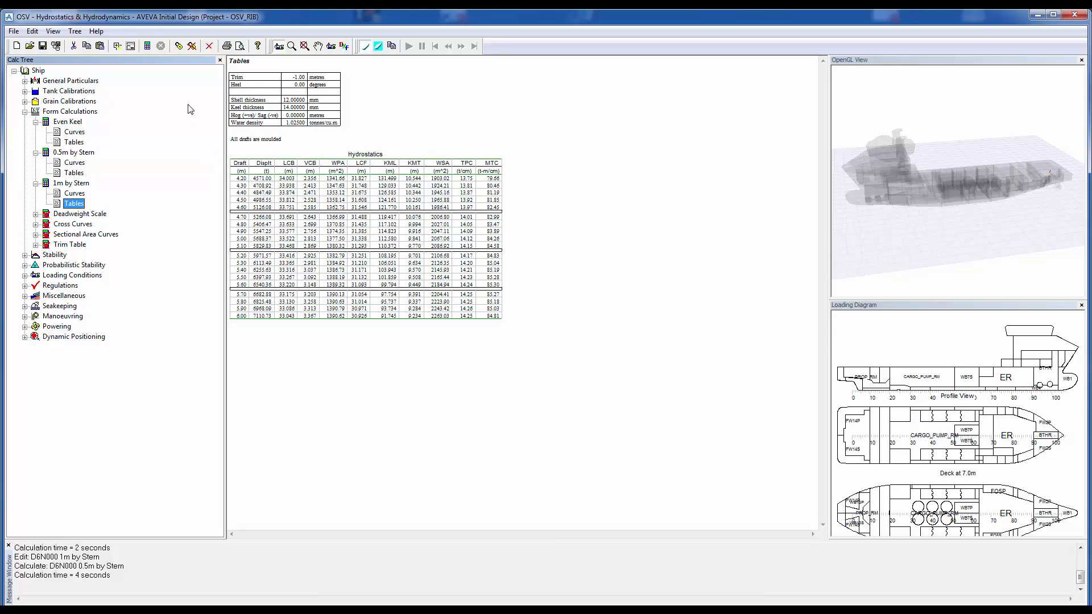
pyautogui.click(25, 112)
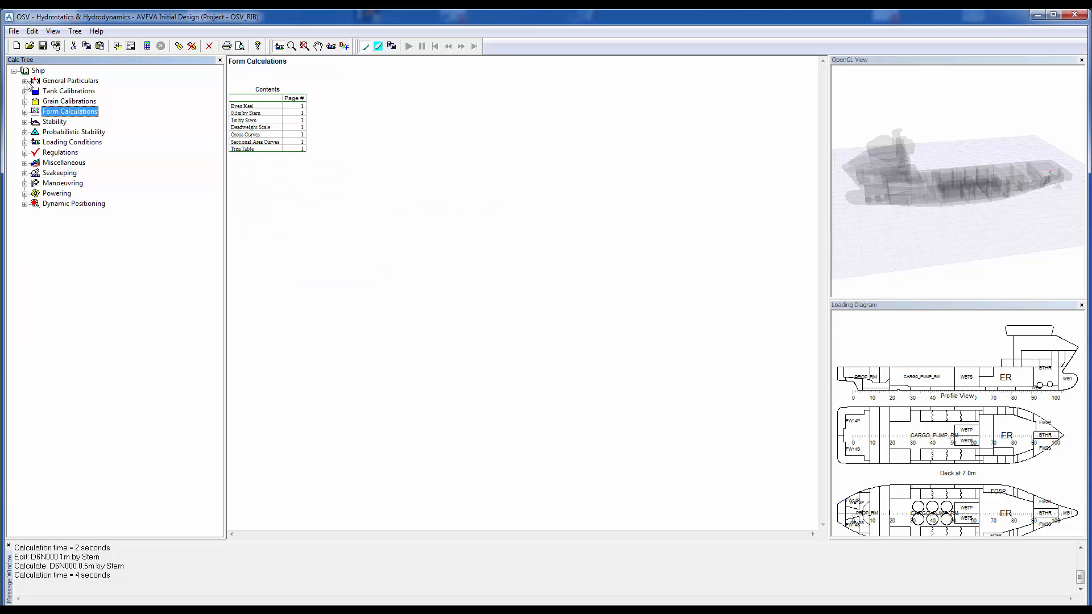
# Expand General Particulars and its Ship Data entry to list the ship data reports
pyautogui.click(25, 81)
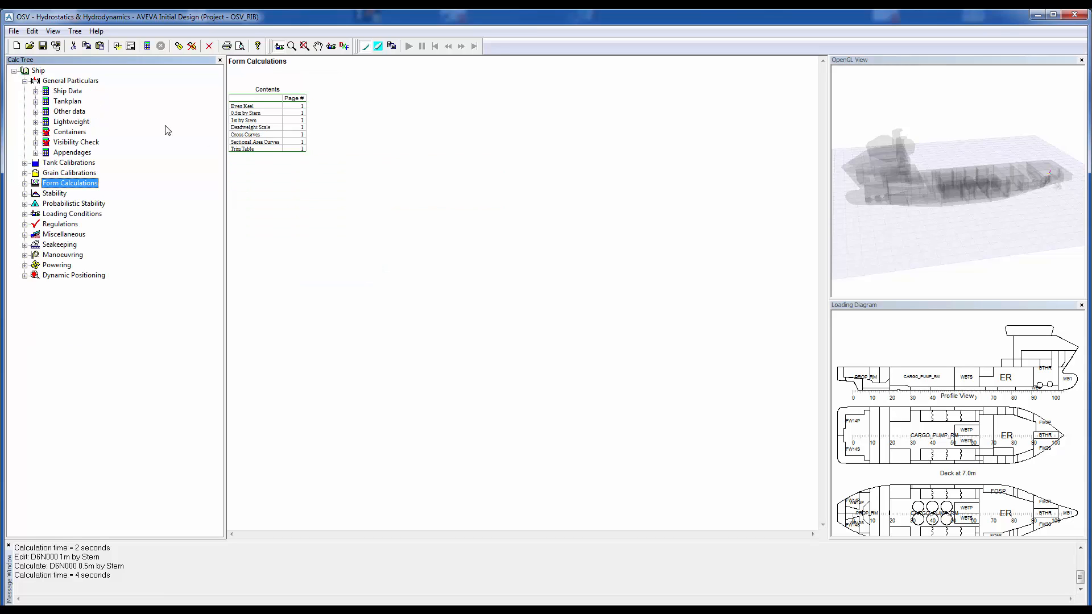
pyautogui.click(72, 94)
pyautogui.click(36, 91)
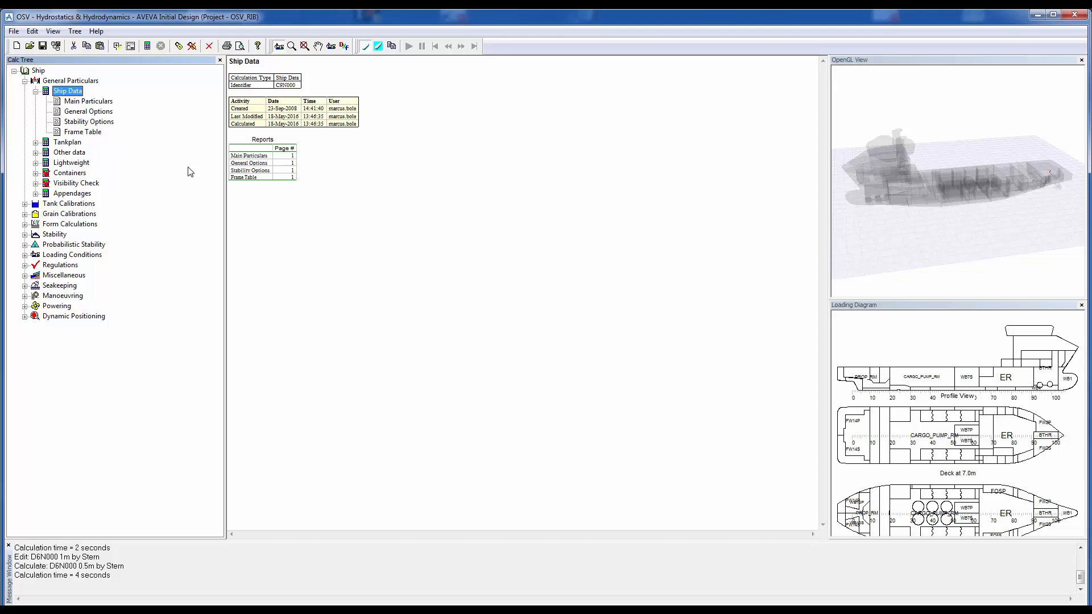
# Review the Ship Data reports for Main Particulars, General Options, Stability Options and the Frame Table
pyautogui.click(102, 102)
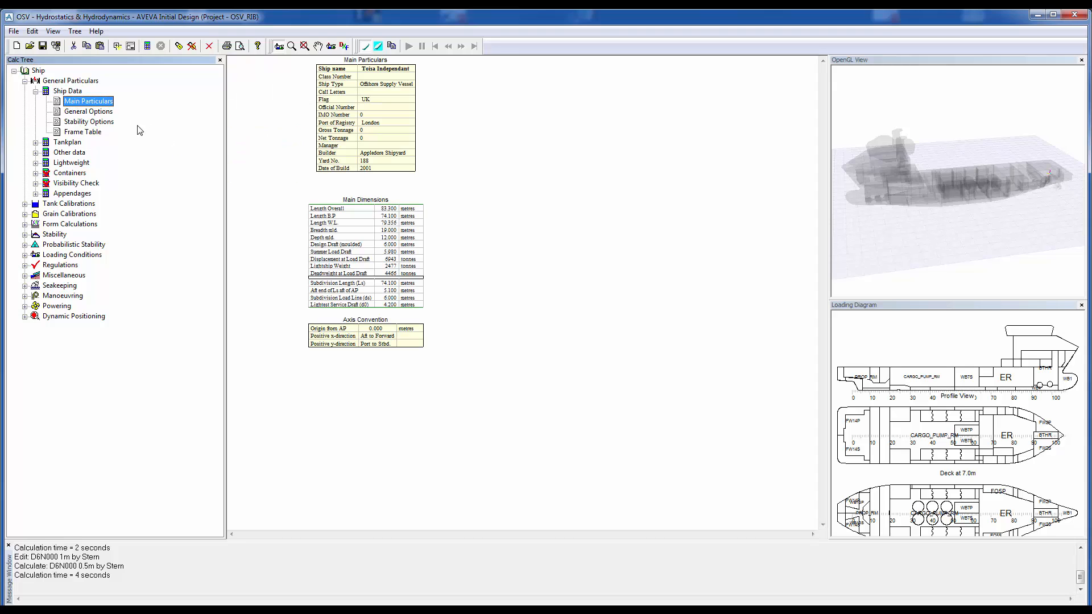
pyautogui.click(96, 112)
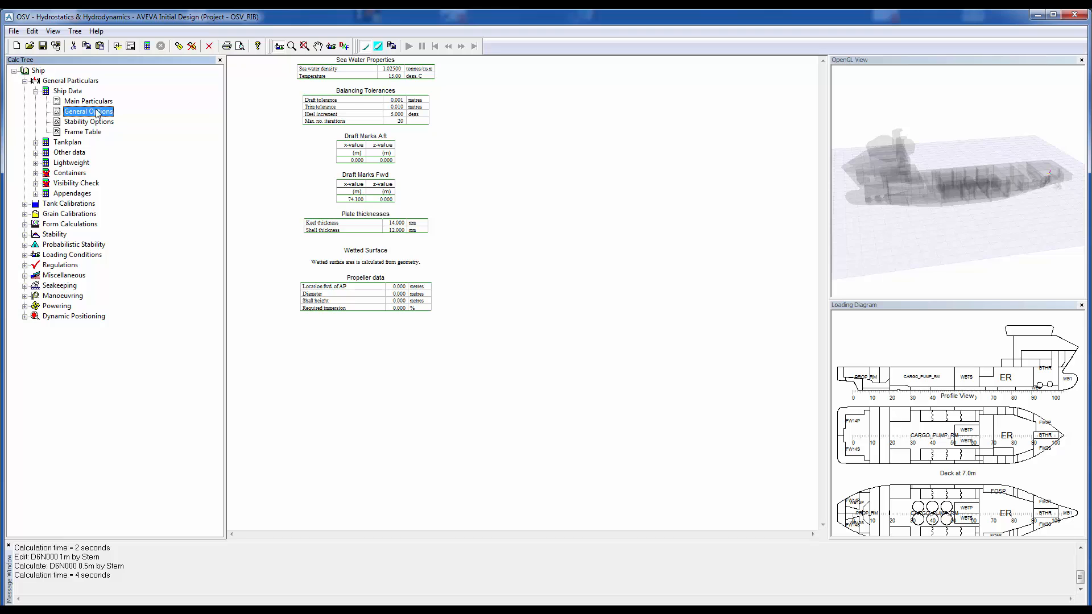
pyautogui.click(95, 104)
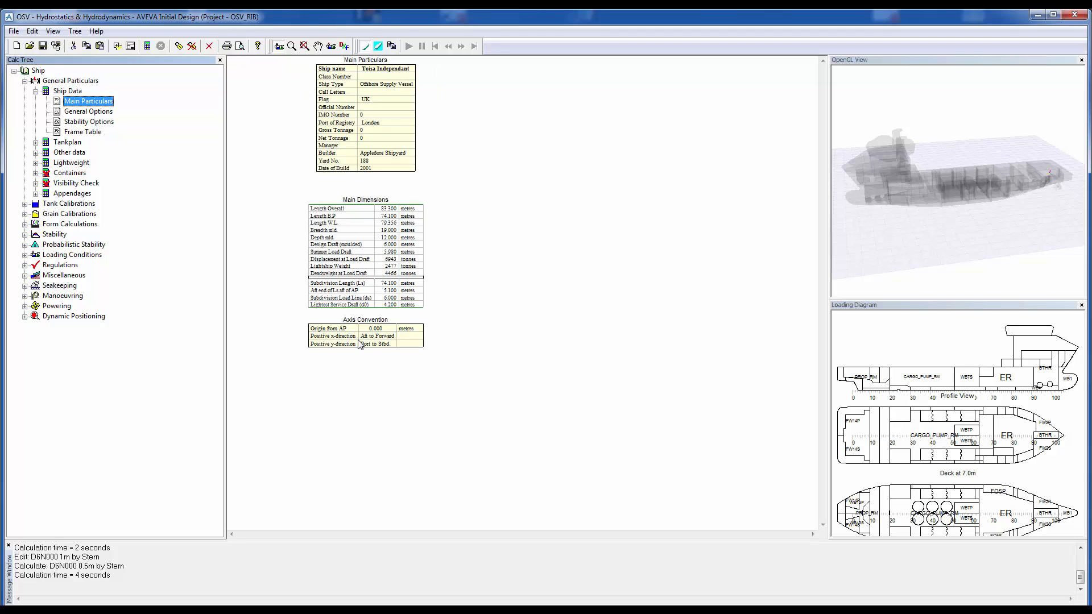
pyautogui.click(103, 112)
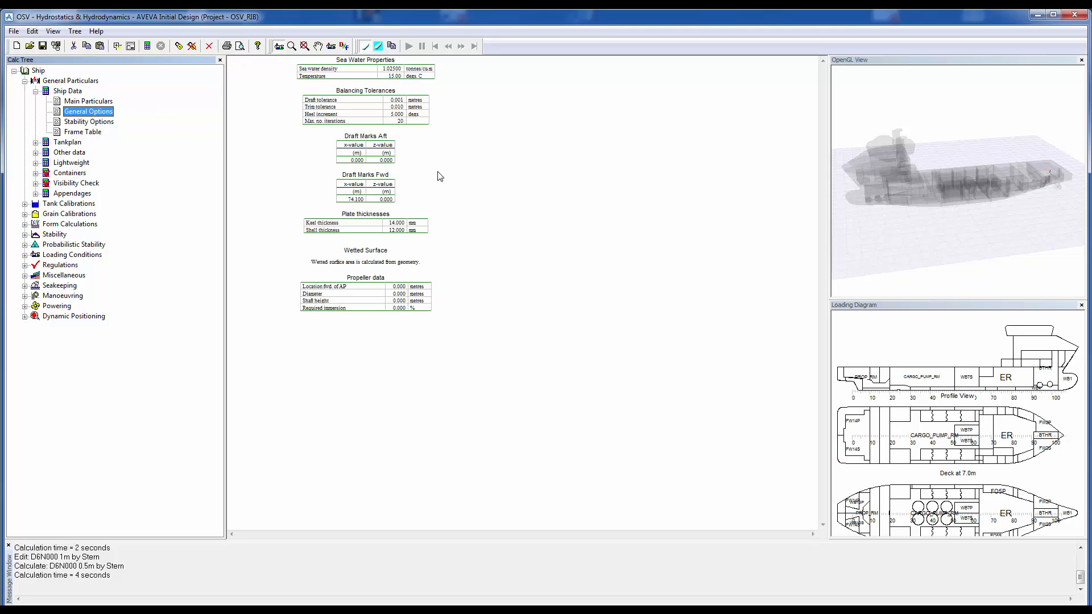
pyautogui.click(108, 122)
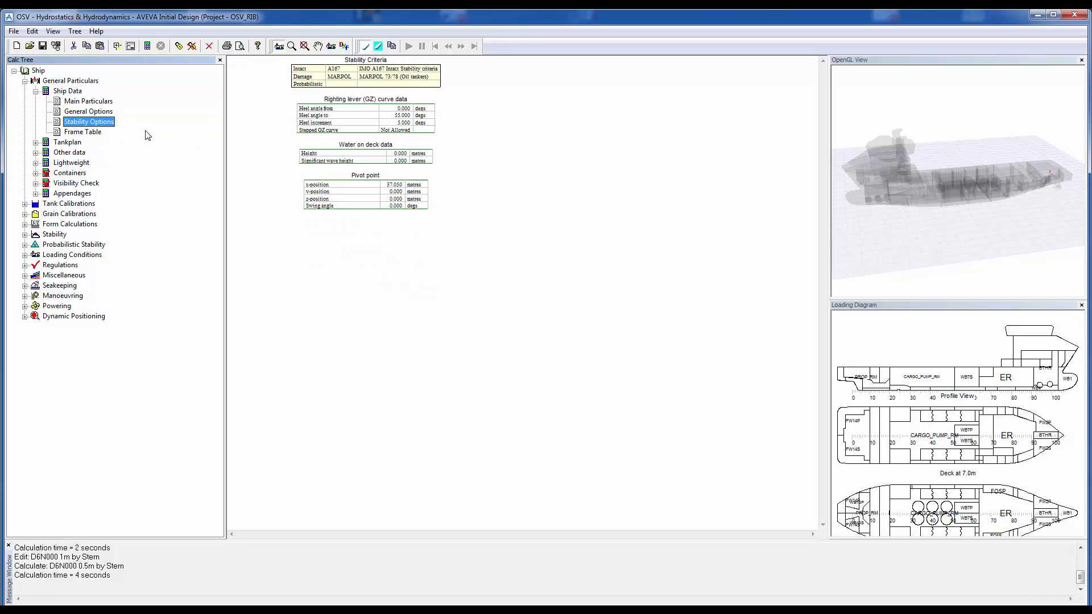
pyautogui.click(98, 133)
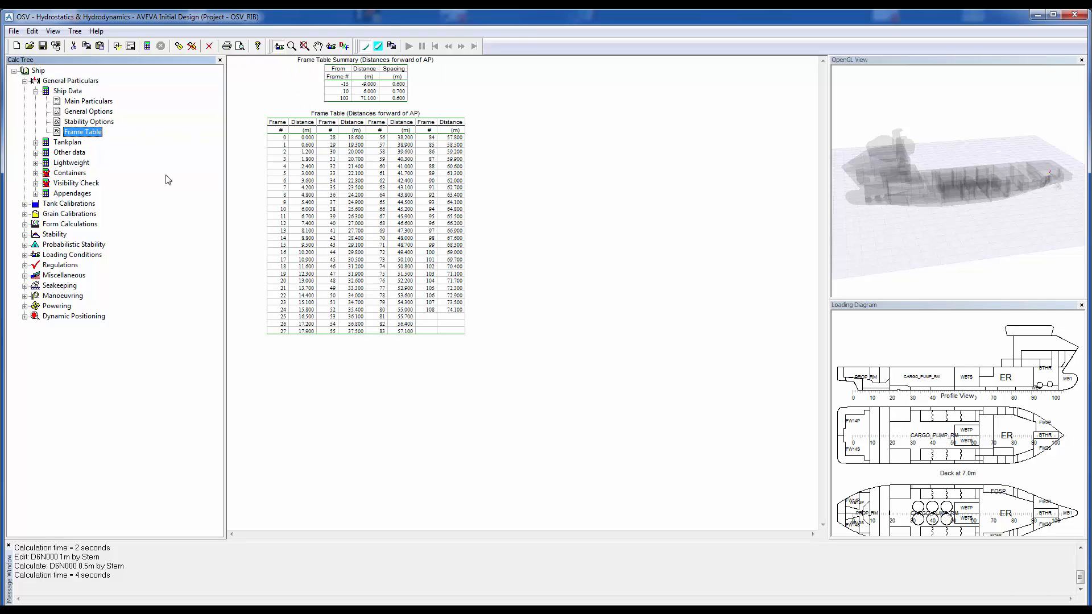
# Open Ship Data for editing and move its General Ship Data dialog closer to the calculation tree
pyautogui.click(69, 91)
pyautogui.rightClick(68, 92)
pyautogui.click(91, 168)
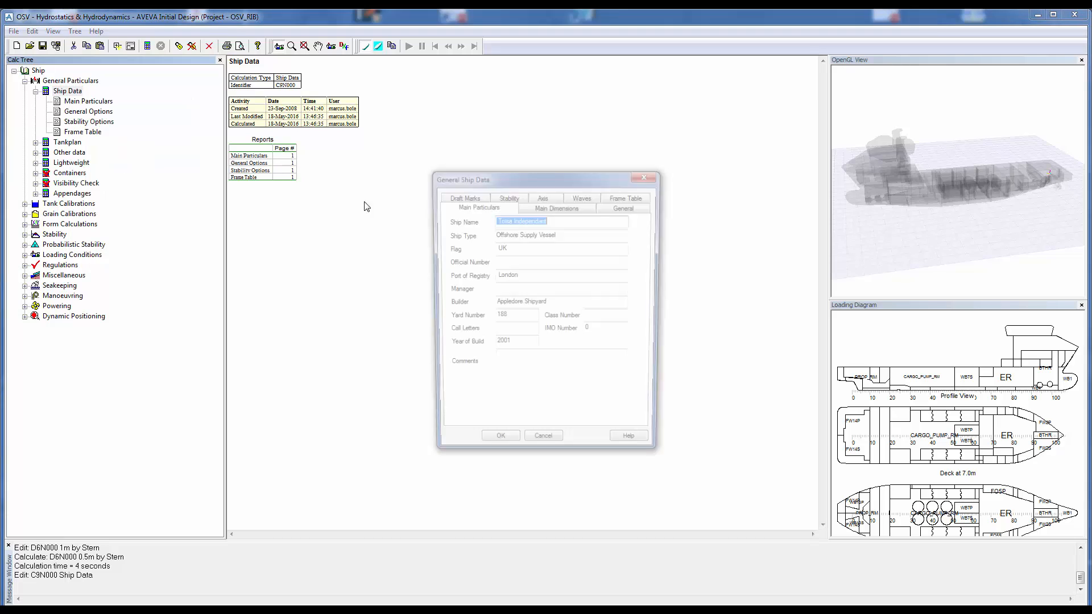
pyautogui.moveTo(540, 177); pyautogui.dragTo(472, 149)
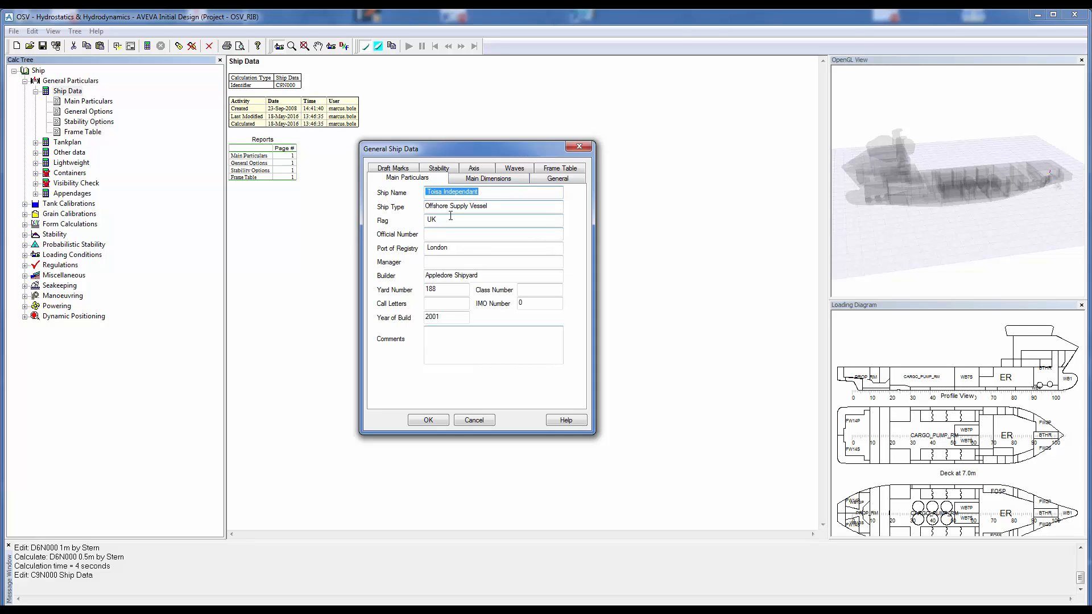
# Examine the ship's main dimensions, general settings including sea water density, and the aft and forward draft marks
pyautogui.click(517, 179)
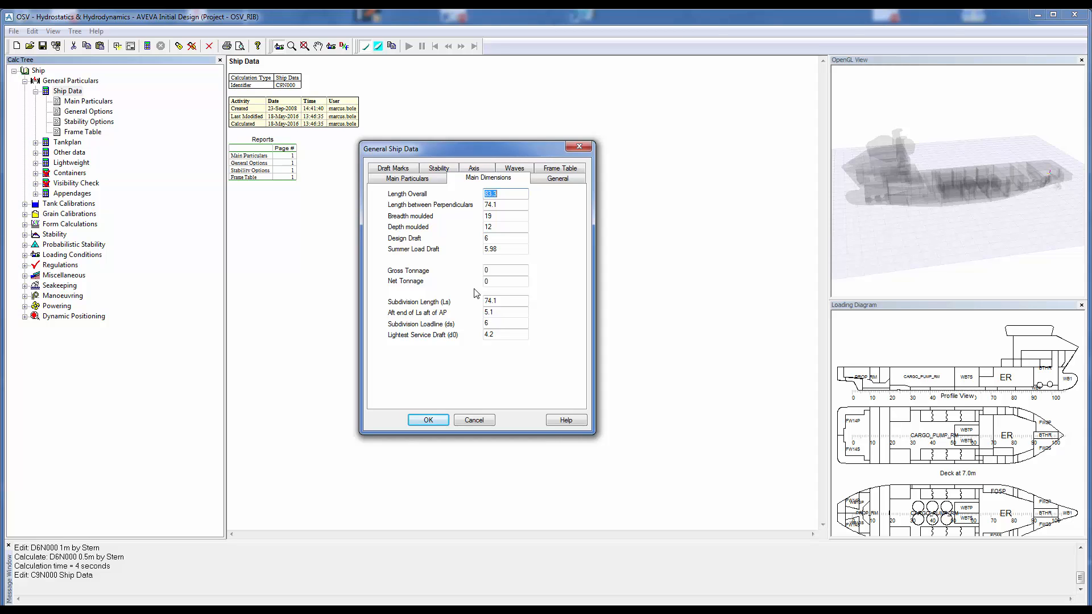
pyautogui.click(576, 180)
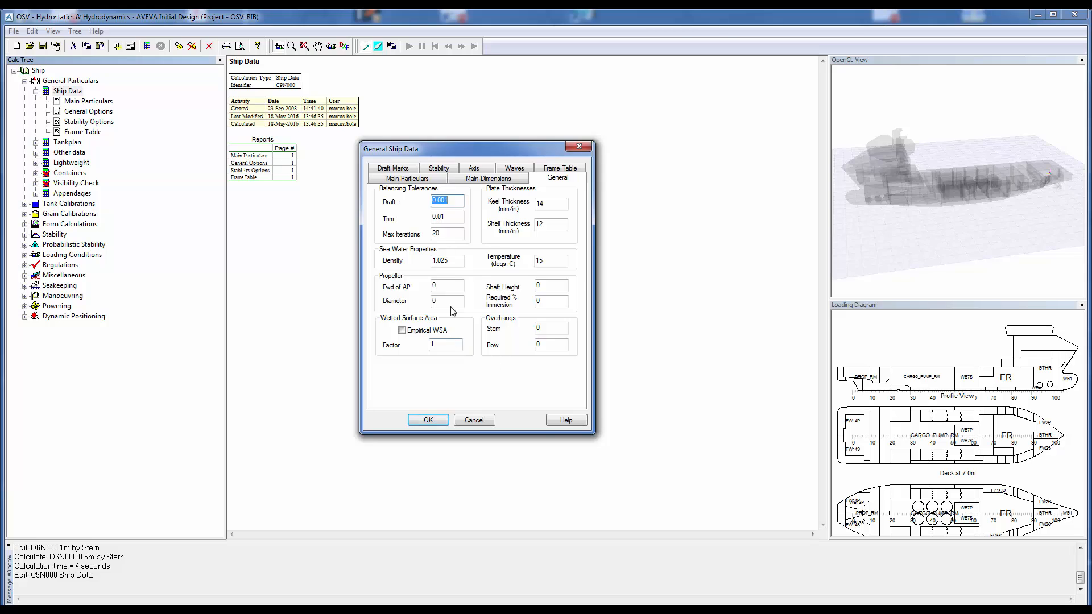
pyautogui.moveTo(462, 261); pyautogui.dragTo(430, 261)
pyautogui.click(456, 261)
pyautogui.click(405, 169)
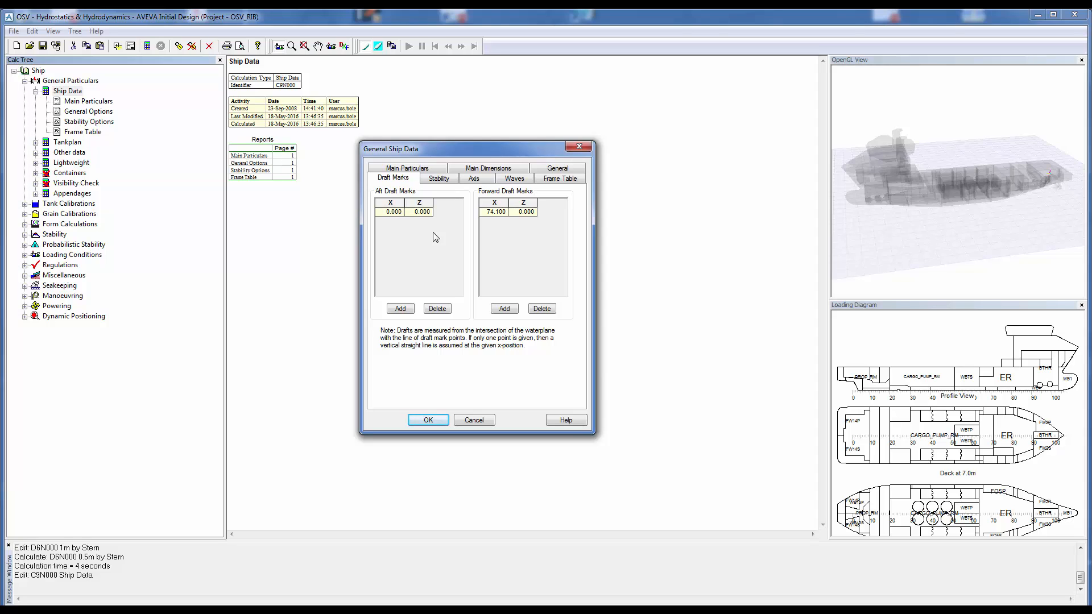
# Examine the ship data's stability, axis, wave and frame table settings, and close them without changes
pyautogui.click(451, 180)
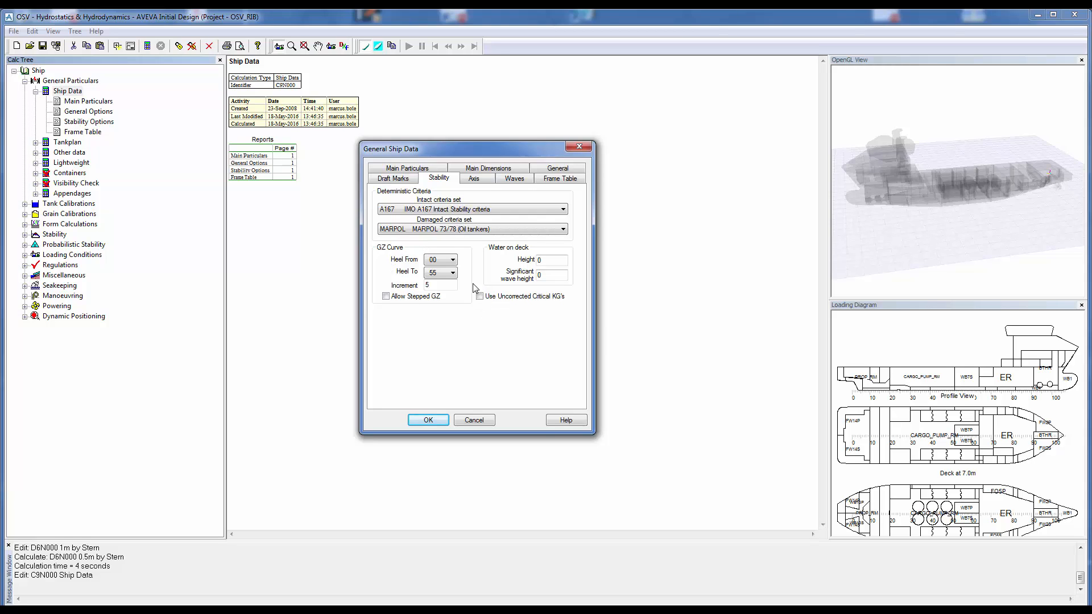
pyautogui.click(453, 274)
pyautogui.click(452, 274)
pyautogui.click(474, 178)
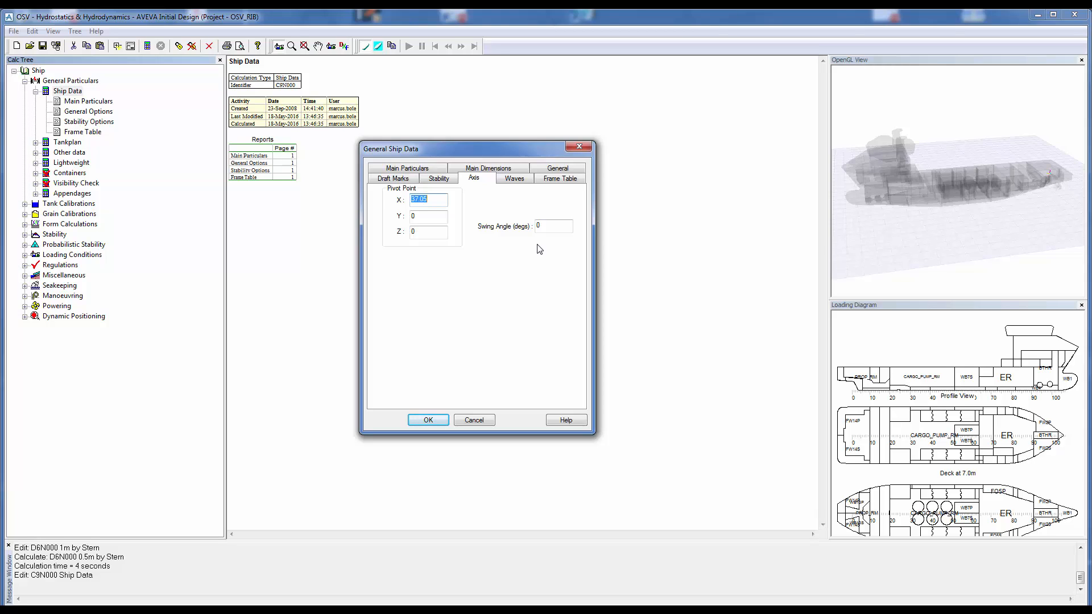
pyautogui.click(526, 179)
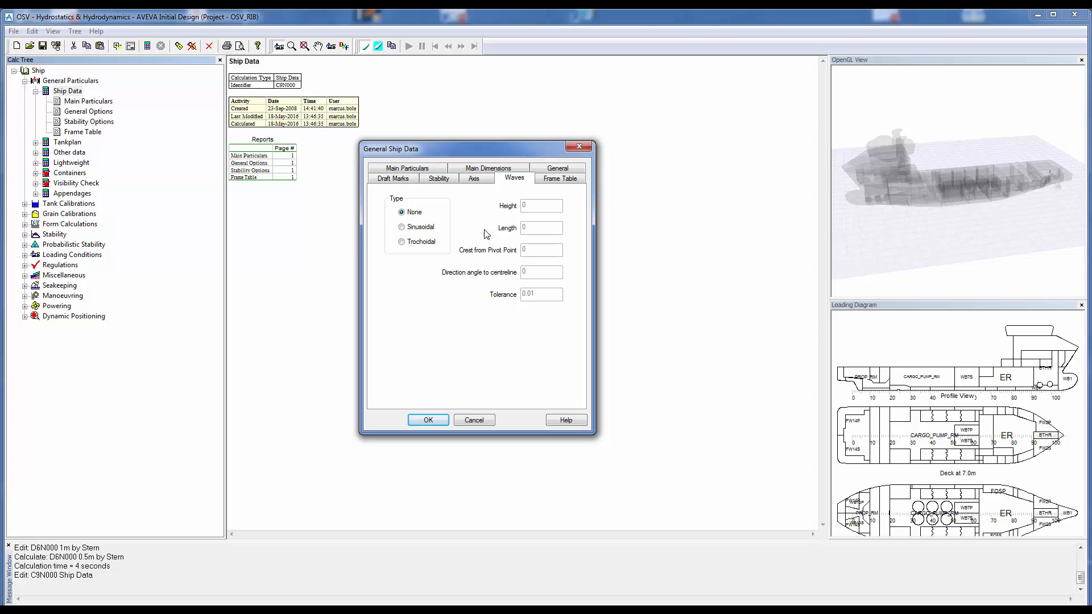
pyautogui.click(573, 179)
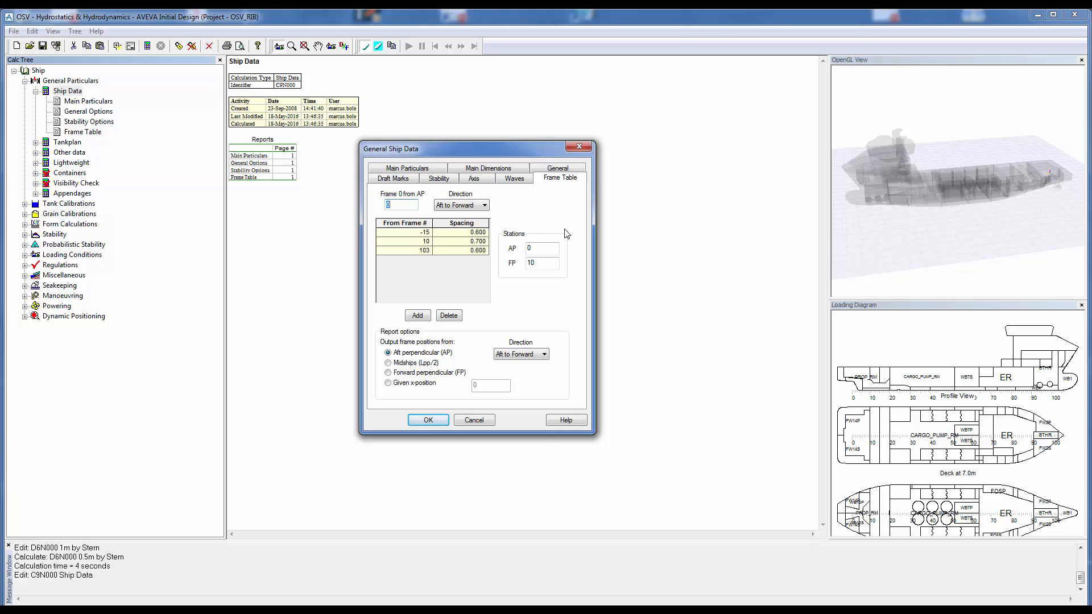
pyautogui.click(484, 422)
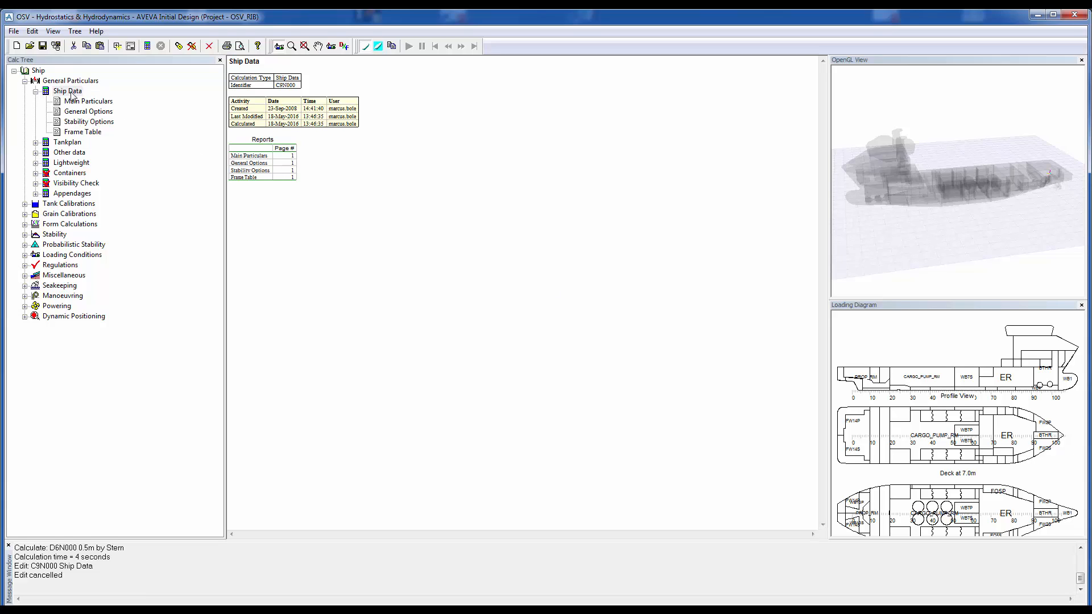
# Open the Tankplan calculation under General Particulars for editing
pyautogui.click(71, 143)
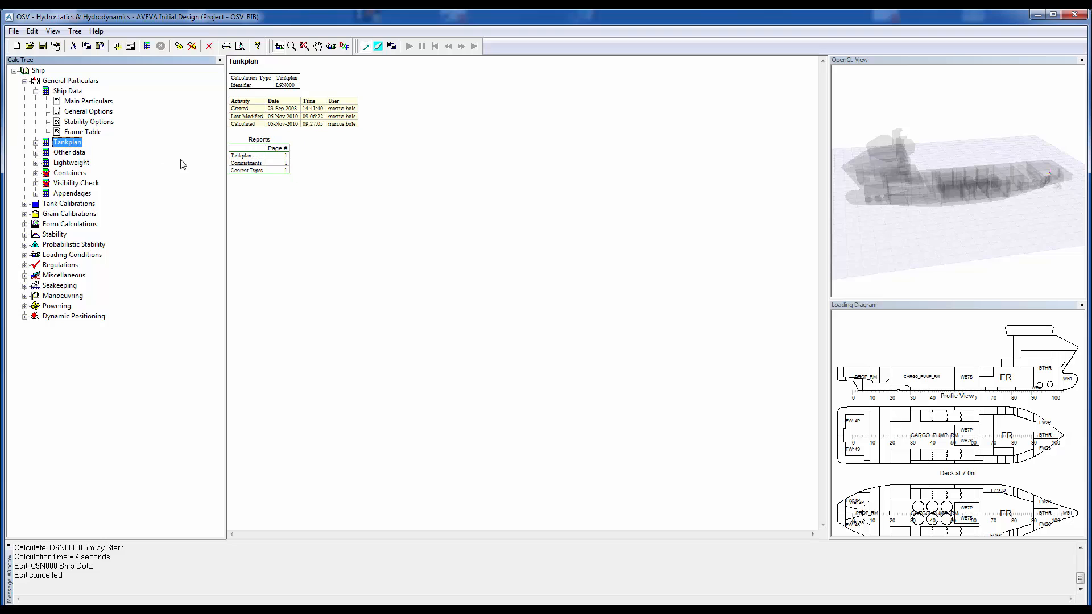
pyautogui.click(36, 143)
pyautogui.rightClick(78, 145)
pyautogui.click(93, 207)
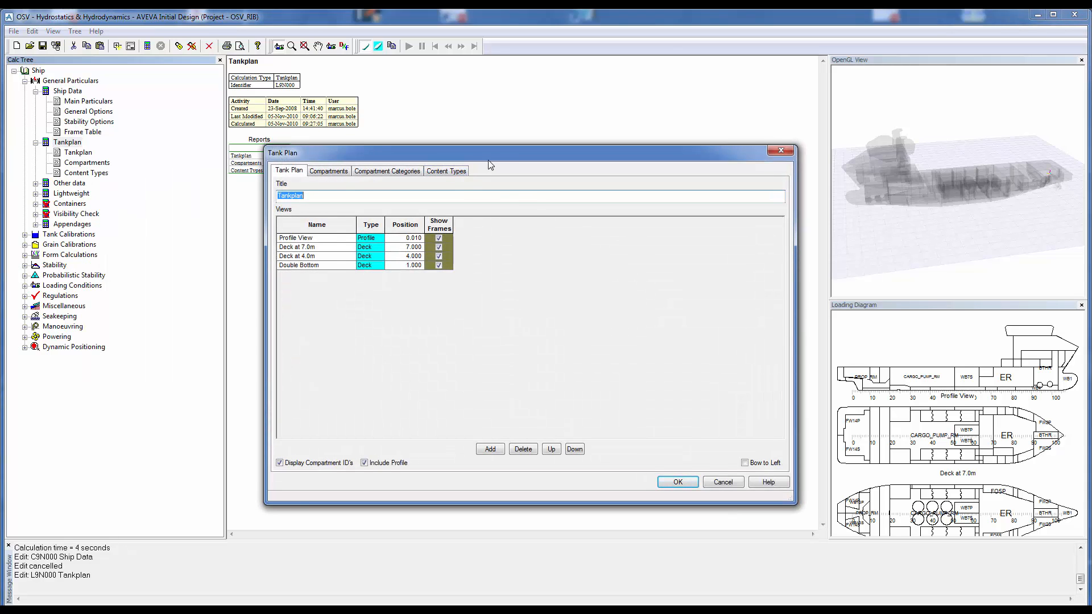
pyautogui.moveTo(488, 161); pyautogui.dragTo(485, 141)
# Examine the tank plan's compartments, compartment categories and content types, and return to its list of views
pyautogui.click(334, 154)
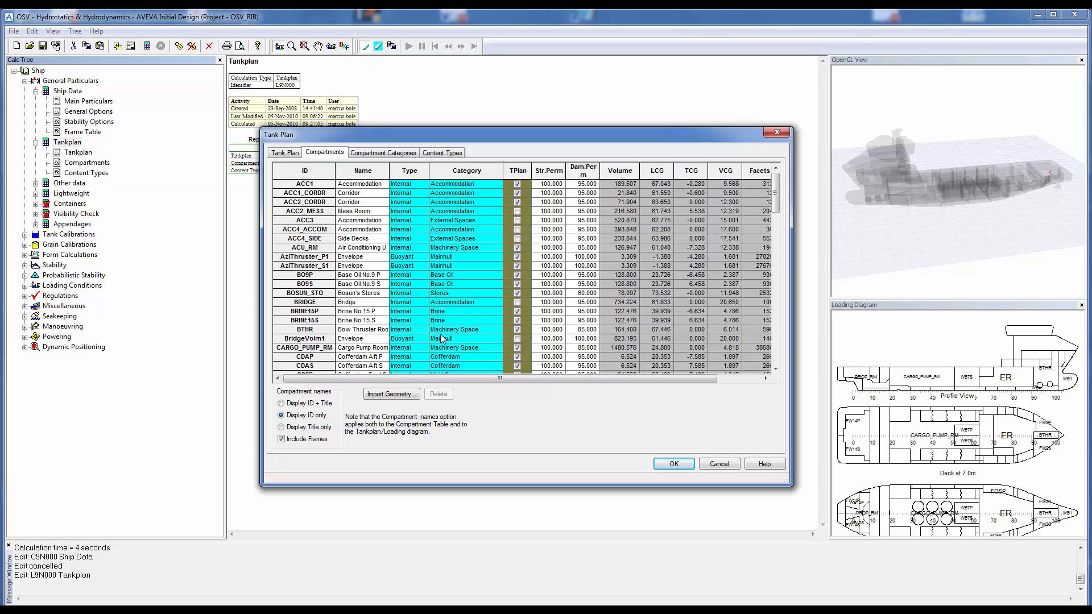
pyautogui.click(385, 153)
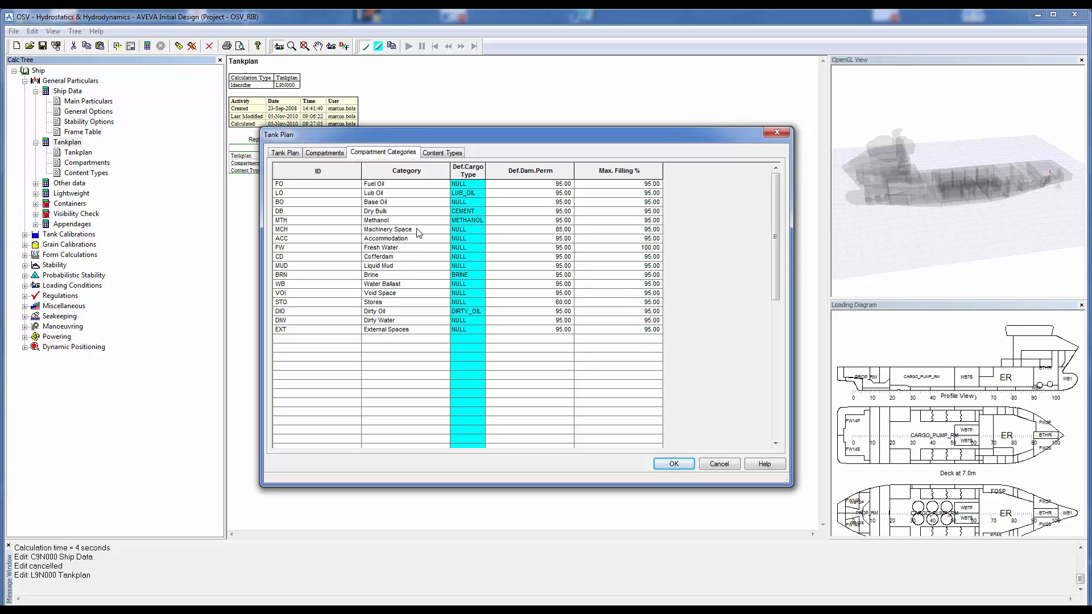
pyautogui.click(449, 153)
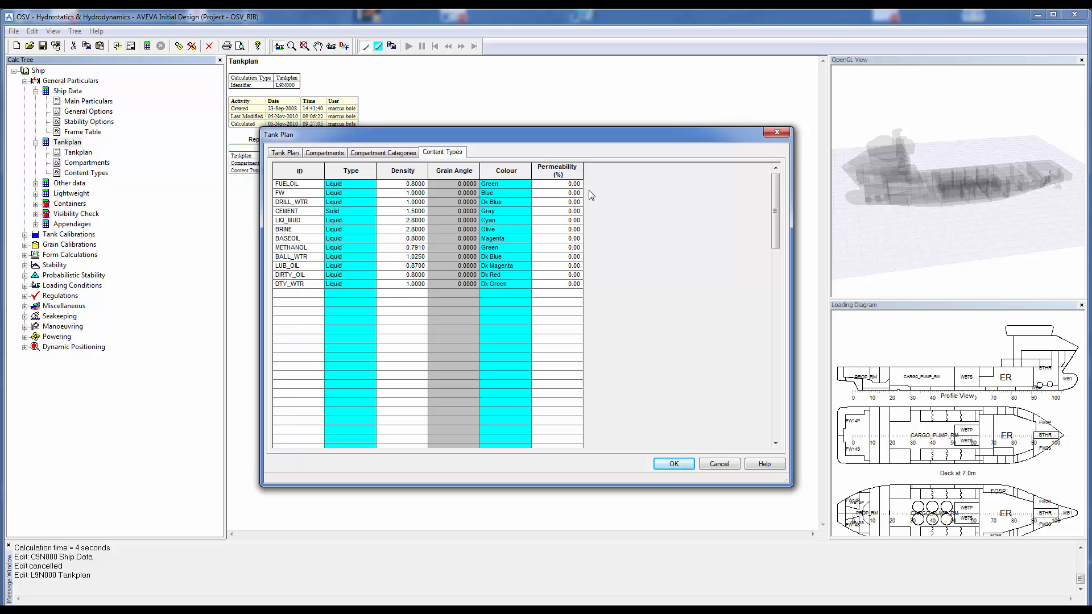
pyautogui.click(291, 153)
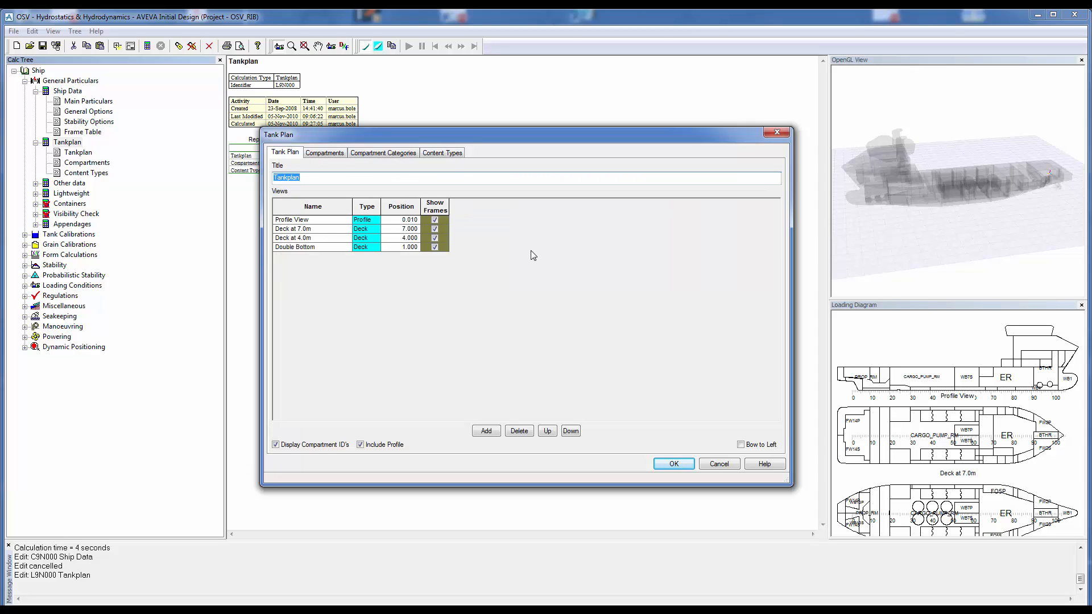
# Add three new views to the tank plan's view list
pyautogui.click(487, 431)
pyautogui.click(488, 431)
pyautogui.click(487, 431)
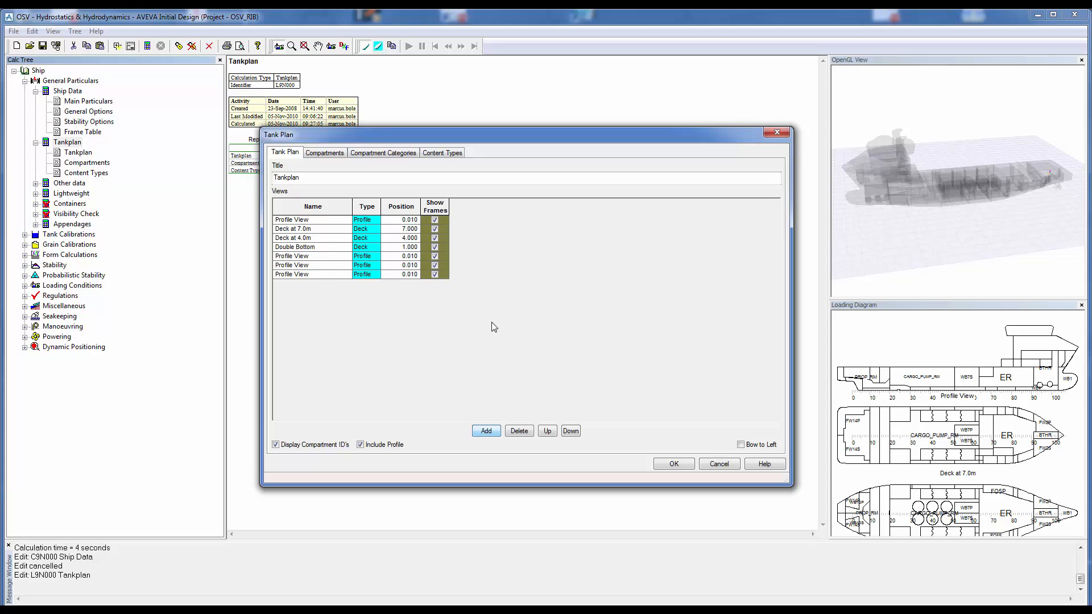
# Name the three added views Section at FR34, Section at FR60 and Section at FR78
pyautogui.click(325, 257)
pyautogui.click(325, 257)
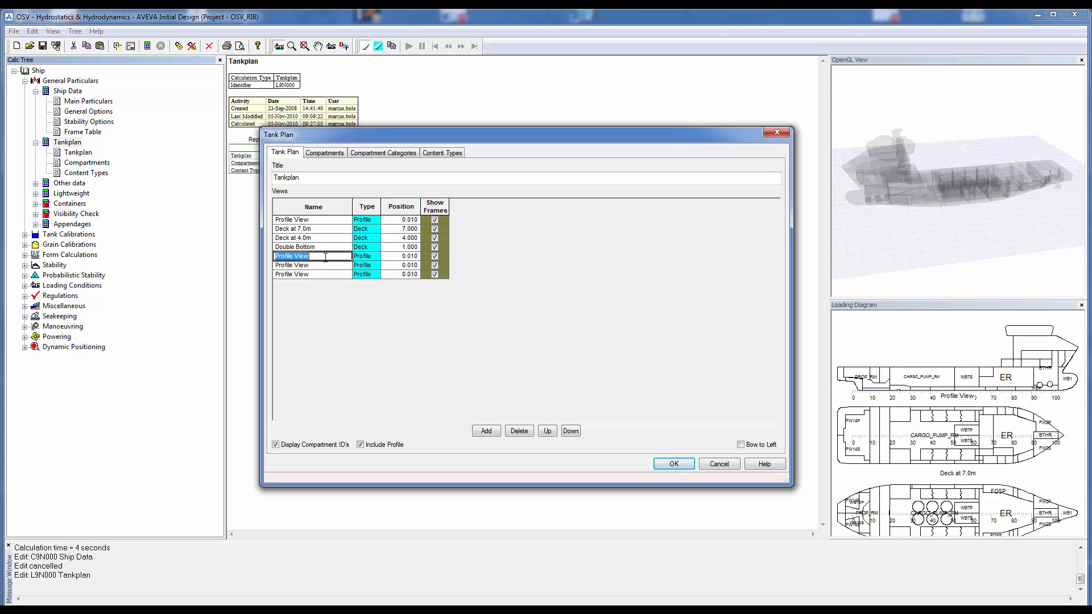
pyautogui.write('Section at FR34')
pyautogui.click(327, 265)
pyautogui.write('Sec')
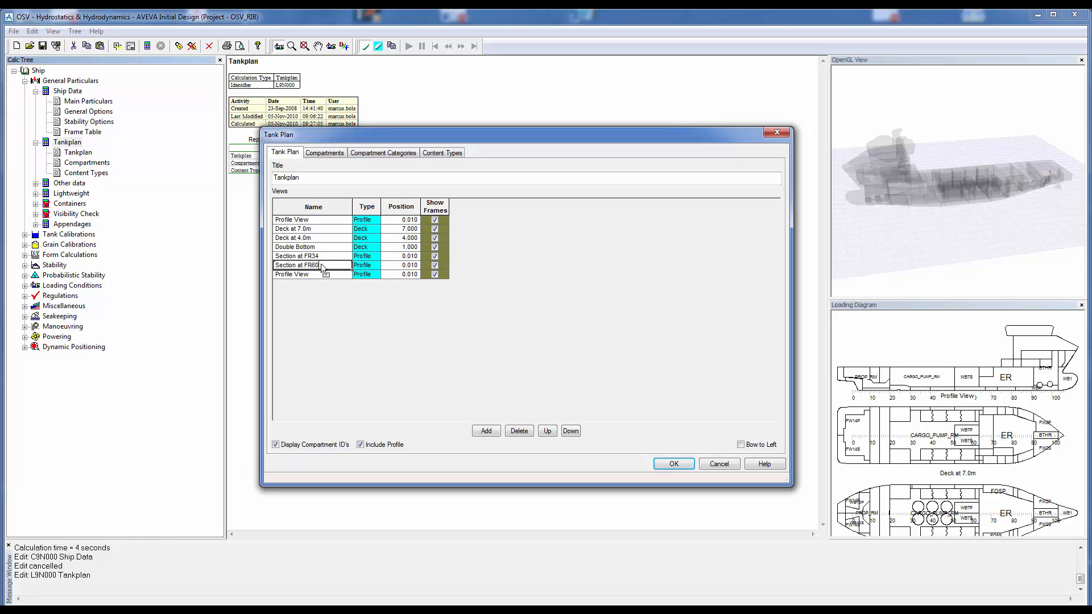
pyautogui.click(328, 274)
pyautogui.click(328, 274)
pyautogui.write('Section a')
pyautogui.write('t FR78')
# Set the type of the FR34, FR60 and FR78 views to Section
pyautogui.click(367, 256)
pyautogui.click(375, 256)
pyautogui.click(372, 281)
pyautogui.click(366, 265)
pyautogui.click(376, 266)
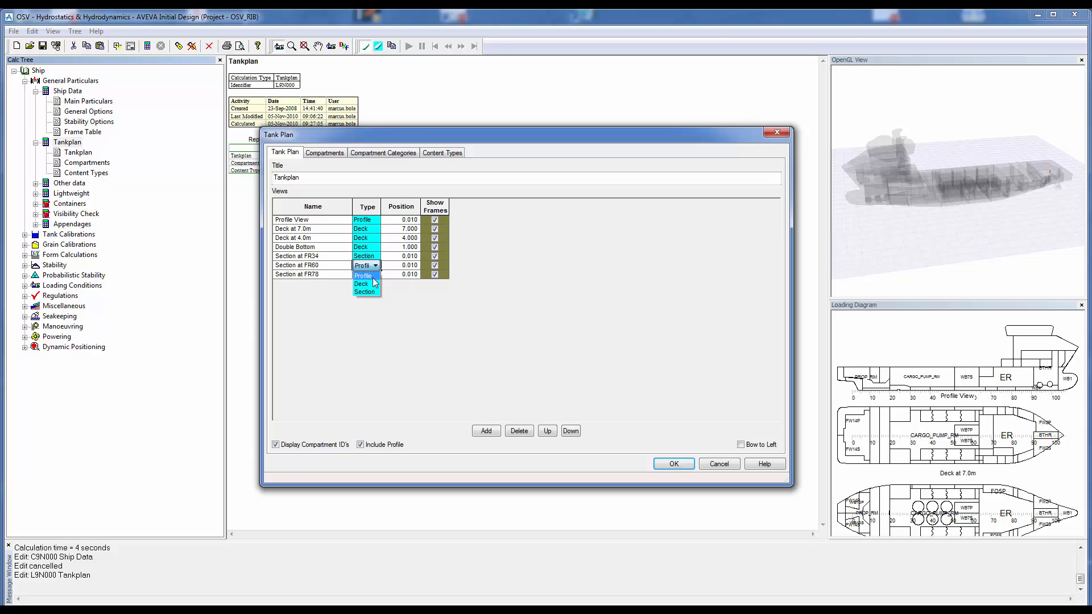
pyautogui.click(370, 291)
pyautogui.click(376, 274)
pyautogui.click(376, 274)
pyautogui.click(370, 300)
# Set the section positions to 22.8 for FR34, 41 for FR60 and 53.6 for FR78, and accept the tank plan edits
pyautogui.click(413, 256)
pyautogui.write('22.8')
pyautogui.click(415, 265)
pyautogui.write('41')
pyautogui.click(406, 276)
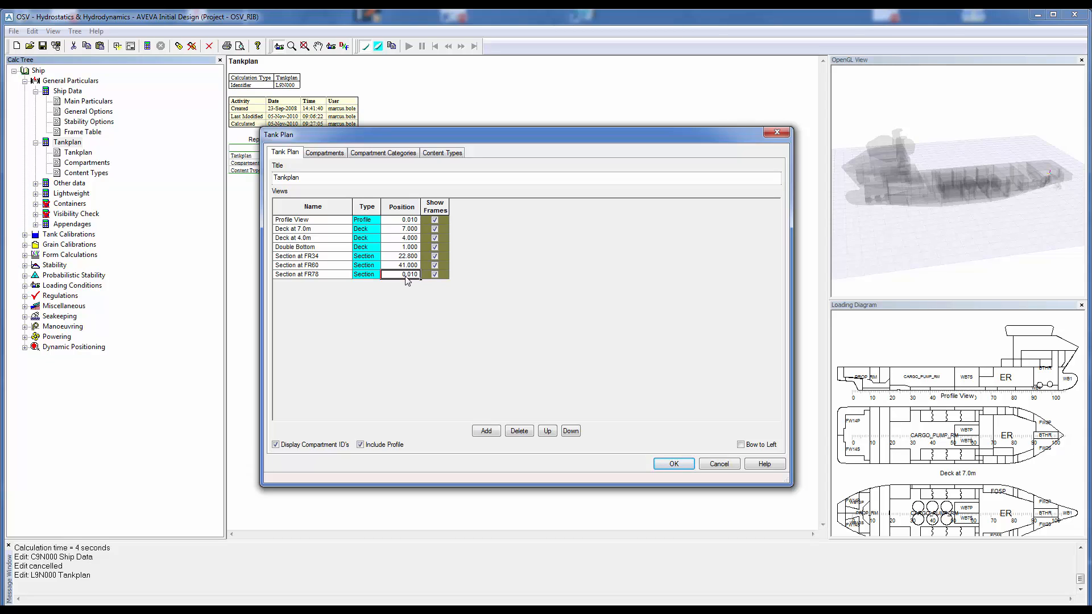
pyautogui.write('53.600')
pyautogui.click(673, 463)
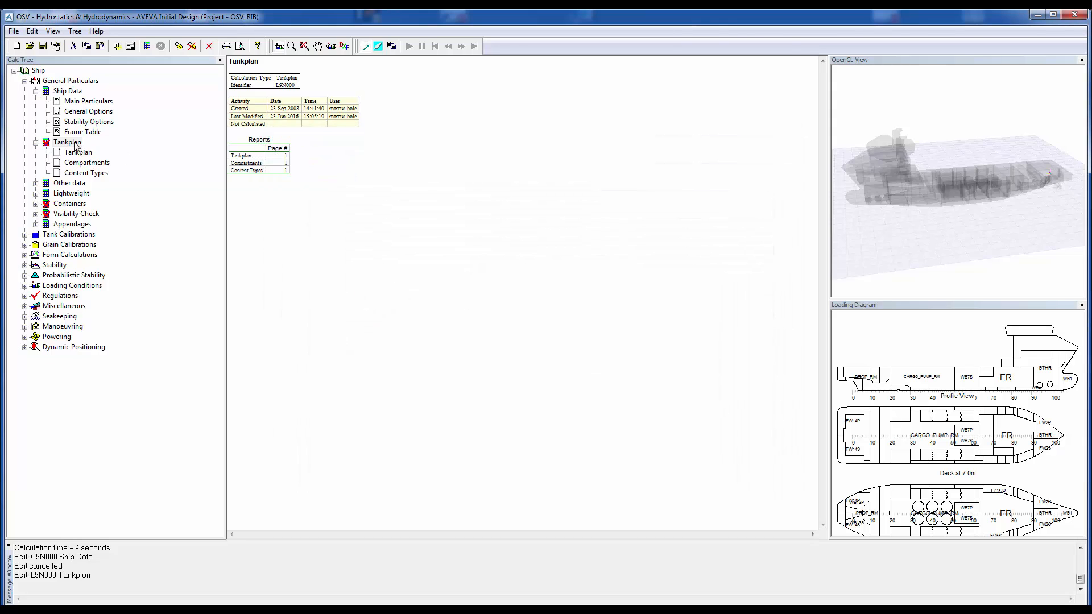
# Calculate the Tankplan and display its tank plan drawing report
pyautogui.rightClick(75, 143)
pyautogui.click(132, 216)
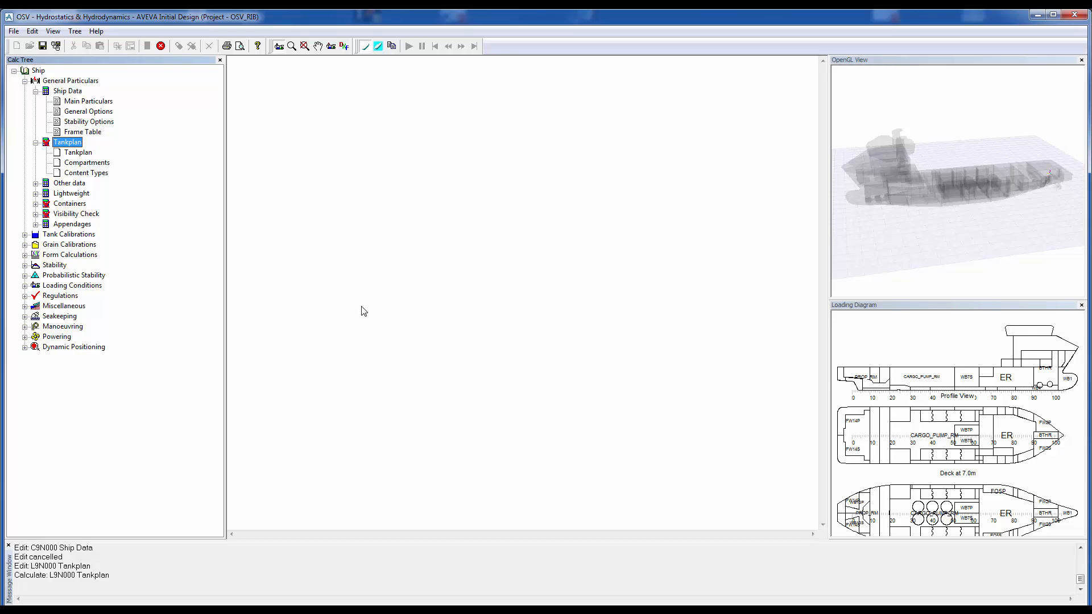
pyautogui.click(88, 152)
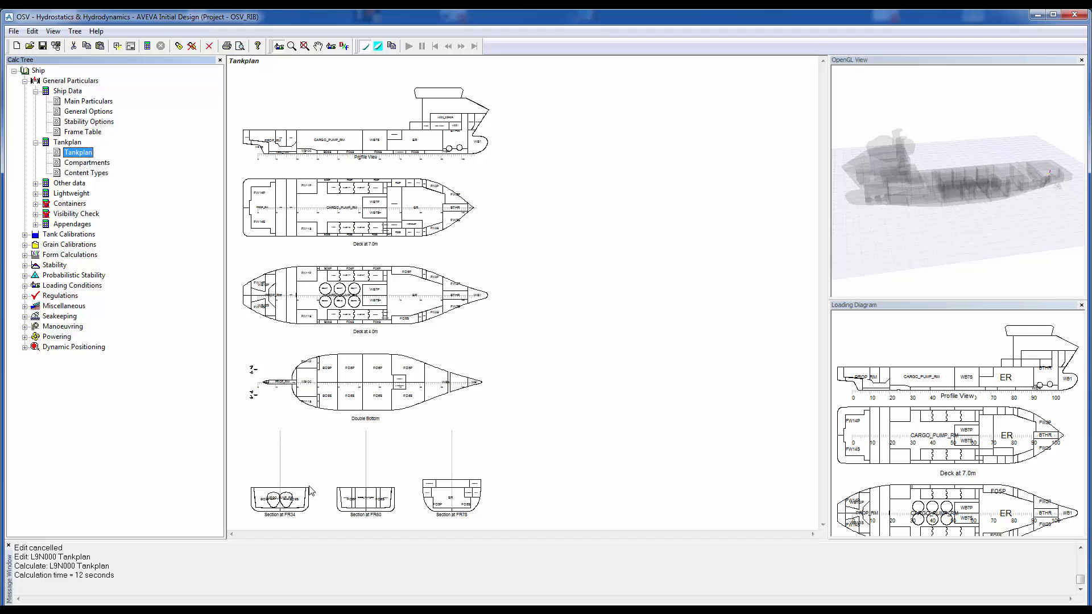
# Review the Tankplan's compartment tables by category and its content types report
pyautogui.click(86, 163)
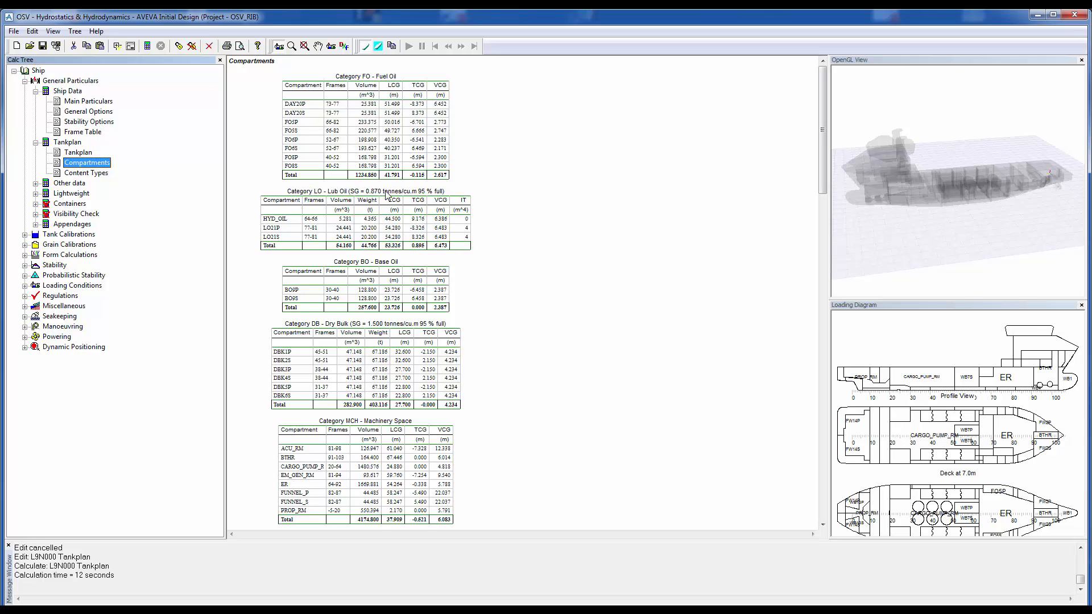
pyautogui.moveTo(822, 132); pyautogui.dragTo(806, 323)
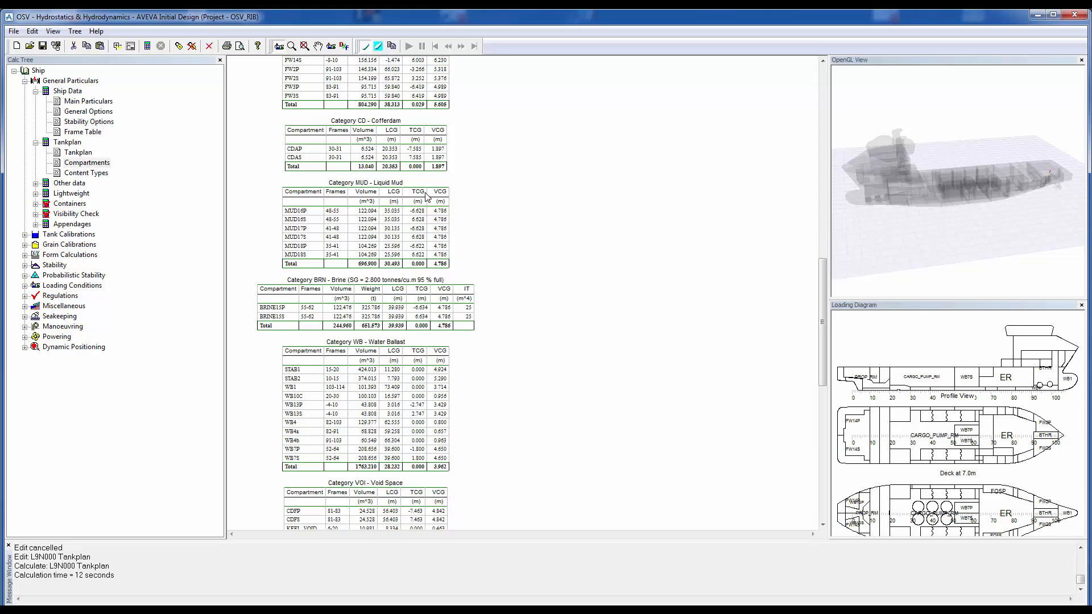
pyautogui.click(98, 173)
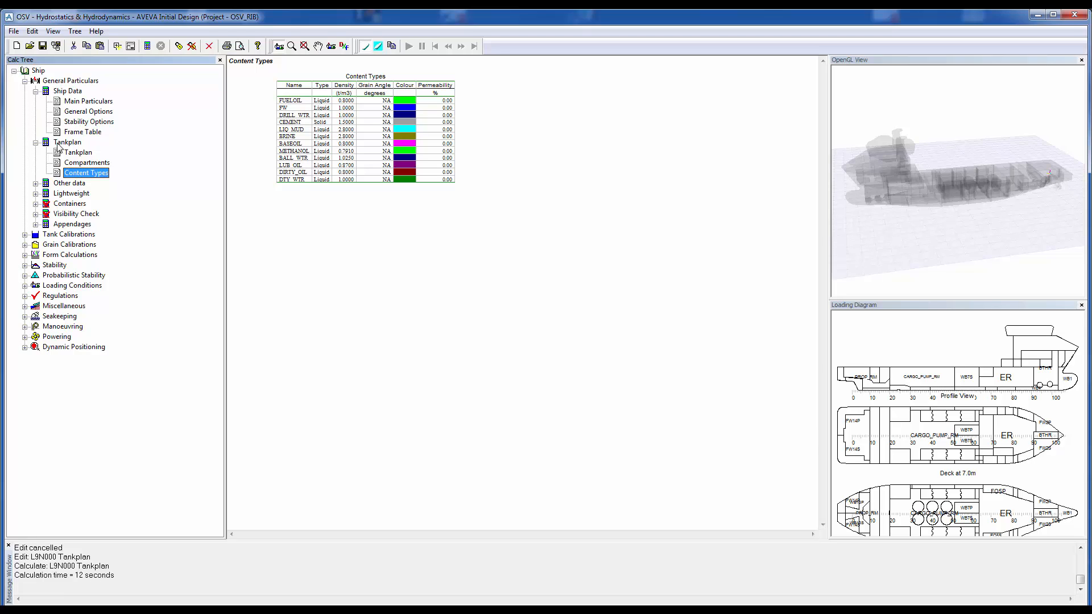
# Examine the general options for units, axis origin and axis direction, and close them without changes
pyautogui.click(32, 31)
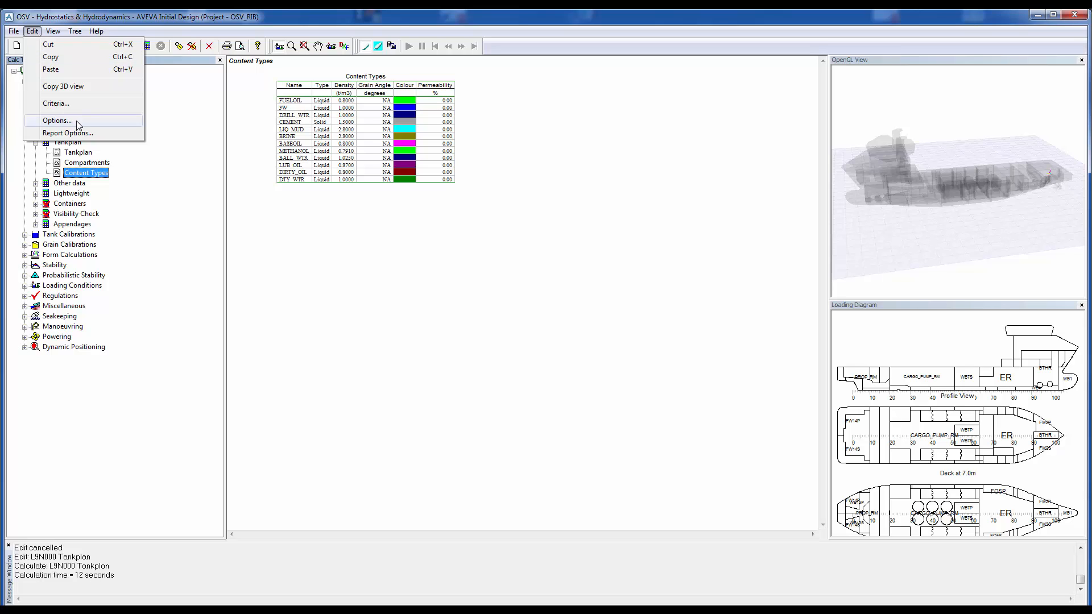
pyautogui.click(57, 121)
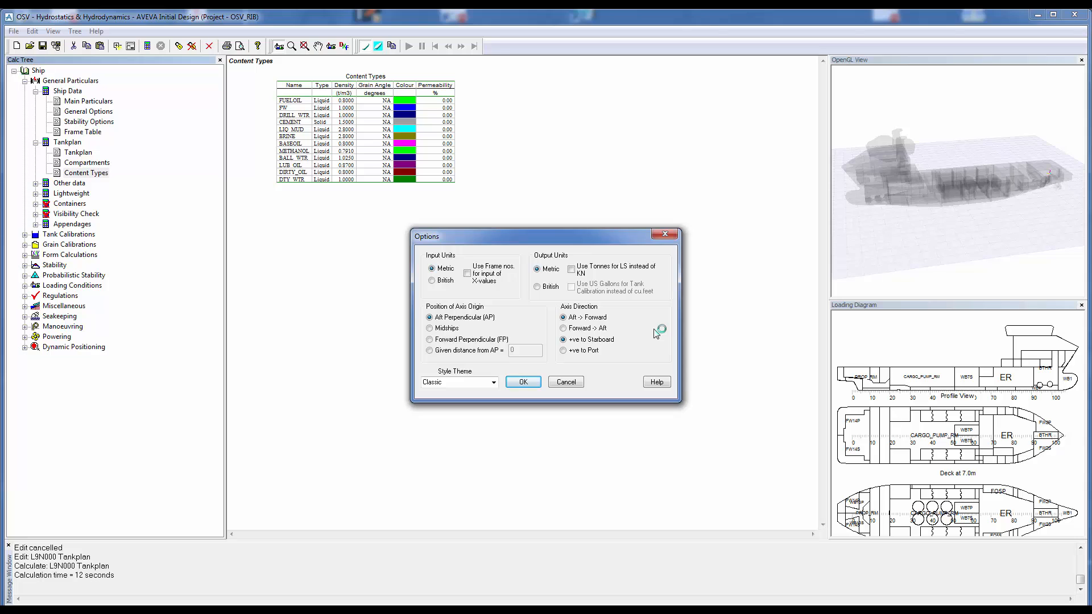
pyautogui.click(568, 380)
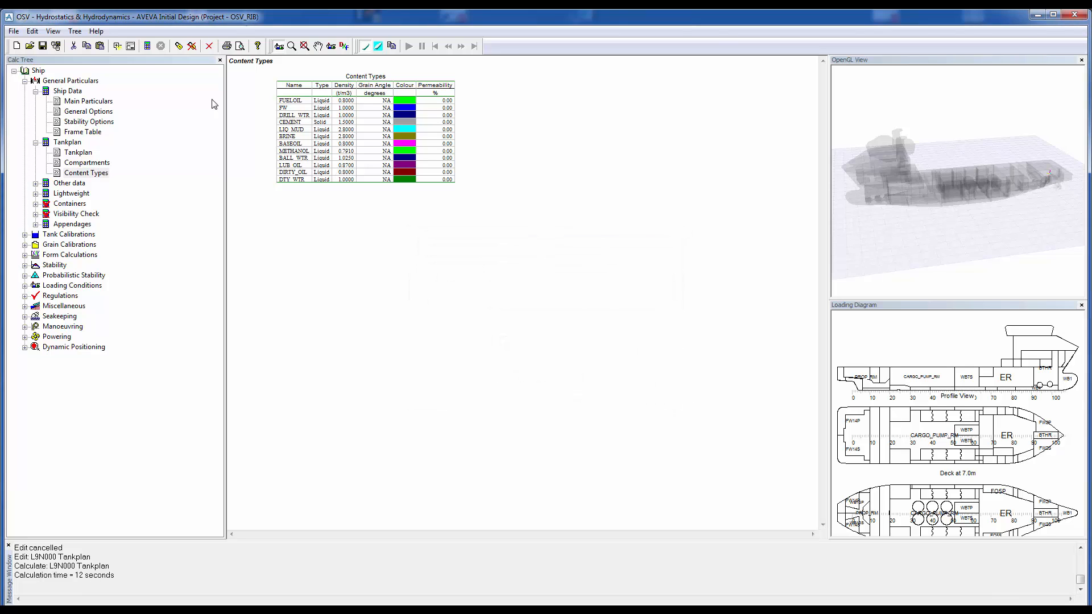
# Examine the report options for style, headers and footers, logo and printing, and close them without changes
pyautogui.click(32, 32)
pyautogui.click(66, 133)
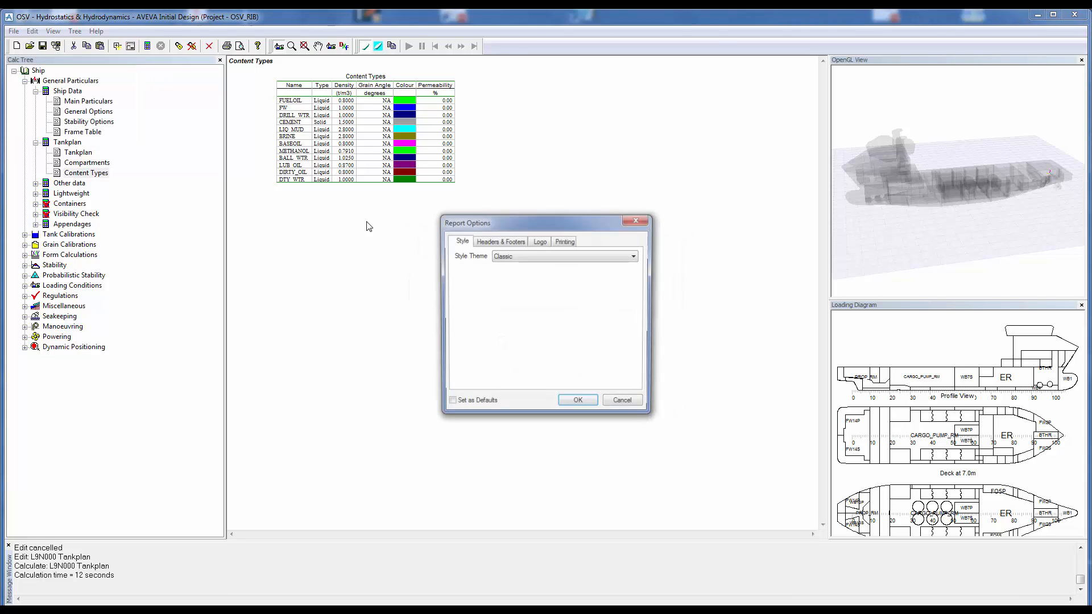
pyautogui.moveTo(522, 223); pyautogui.dragTo(445, 219)
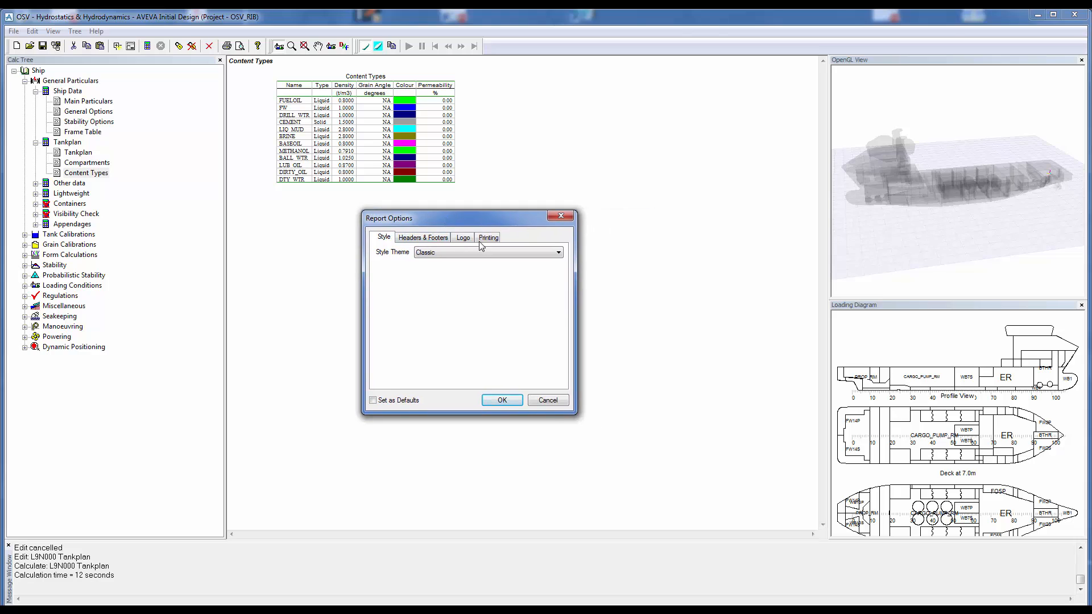
pyautogui.click(427, 238)
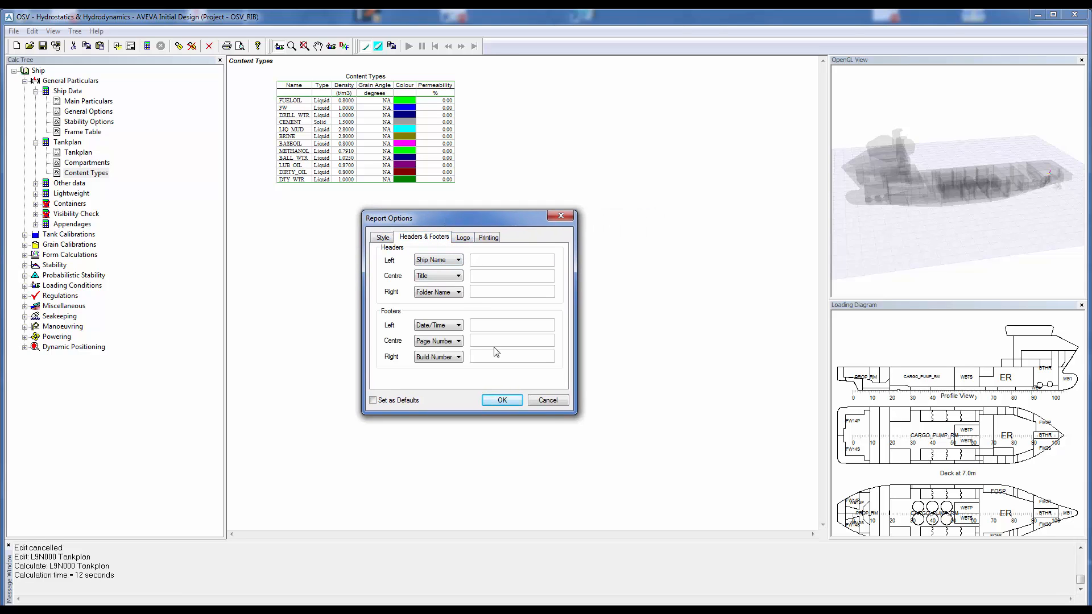
pyautogui.click(464, 239)
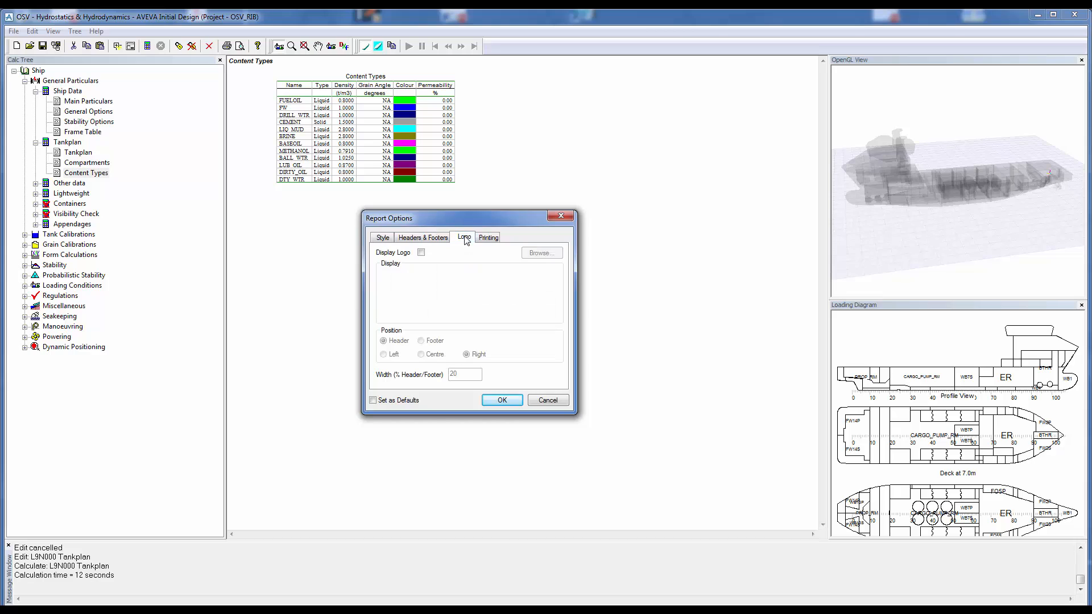
pyautogui.click(487, 239)
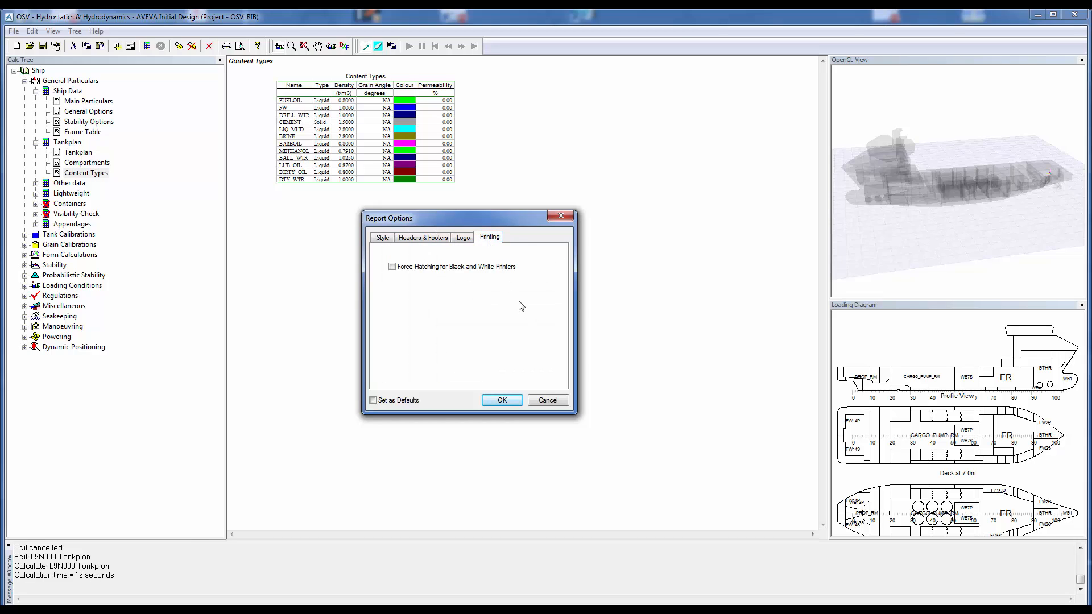
pyautogui.click(548, 400)
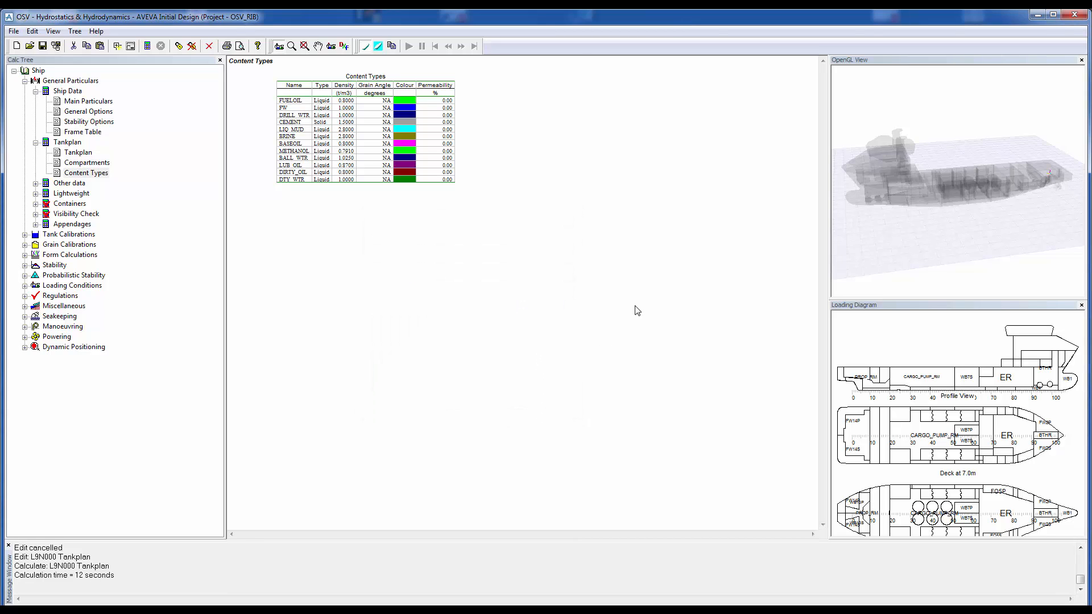
# Browse the assessment criteria sets and inspect the criterion settings of the MODU damaged set
pyautogui.click(33, 32)
pyautogui.click(56, 104)
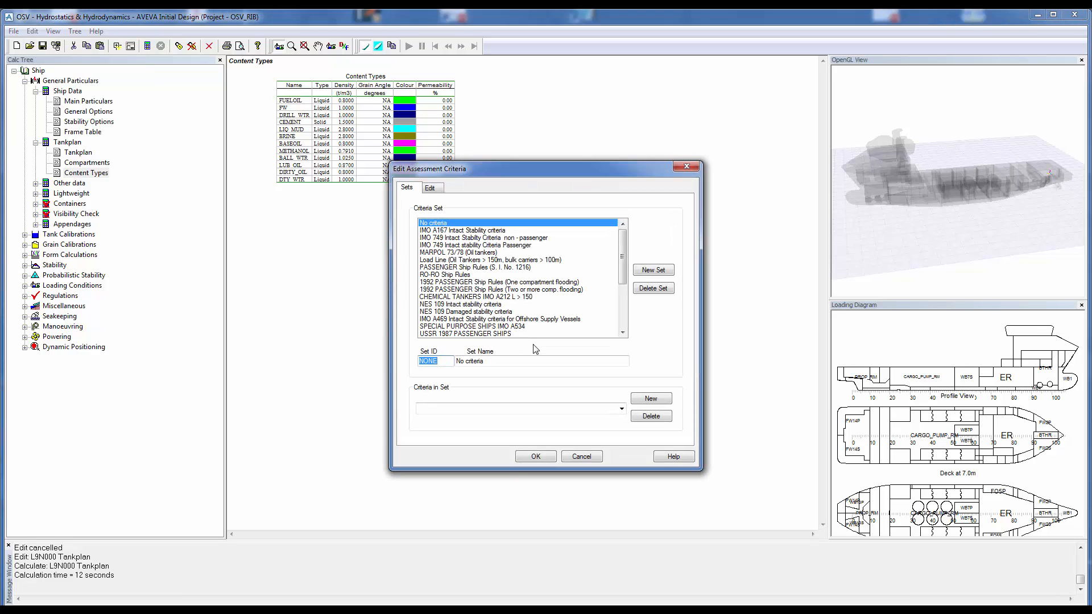
pyautogui.moveTo(516, 177); pyautogui.dragTo(468, 167)
pyautogui.moveTo(576, 245); pyautogui.dragTo(577, 285)
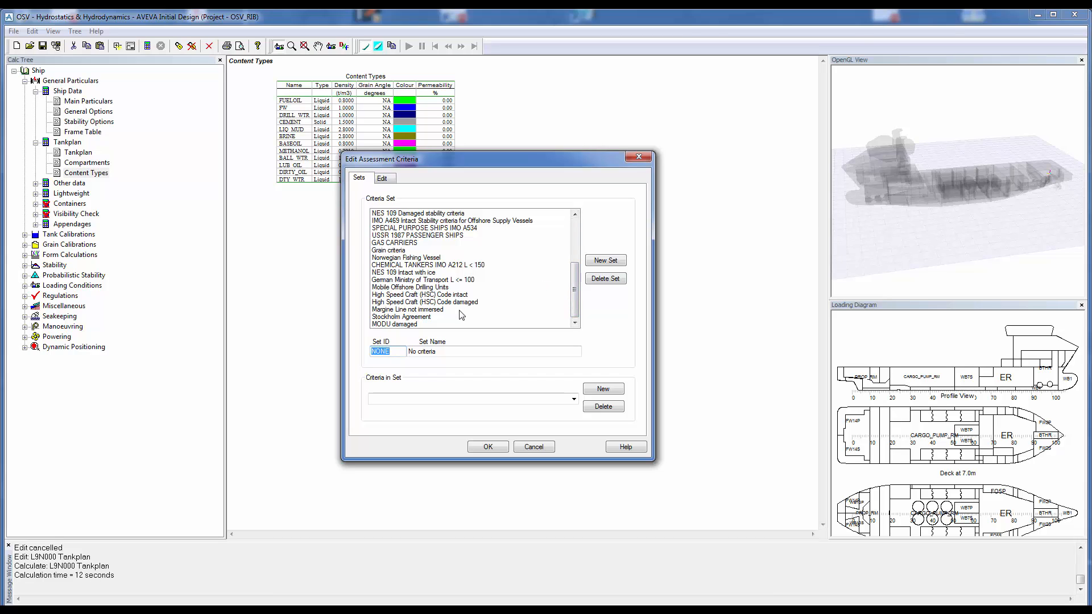
pyautogui.click(410, 324)
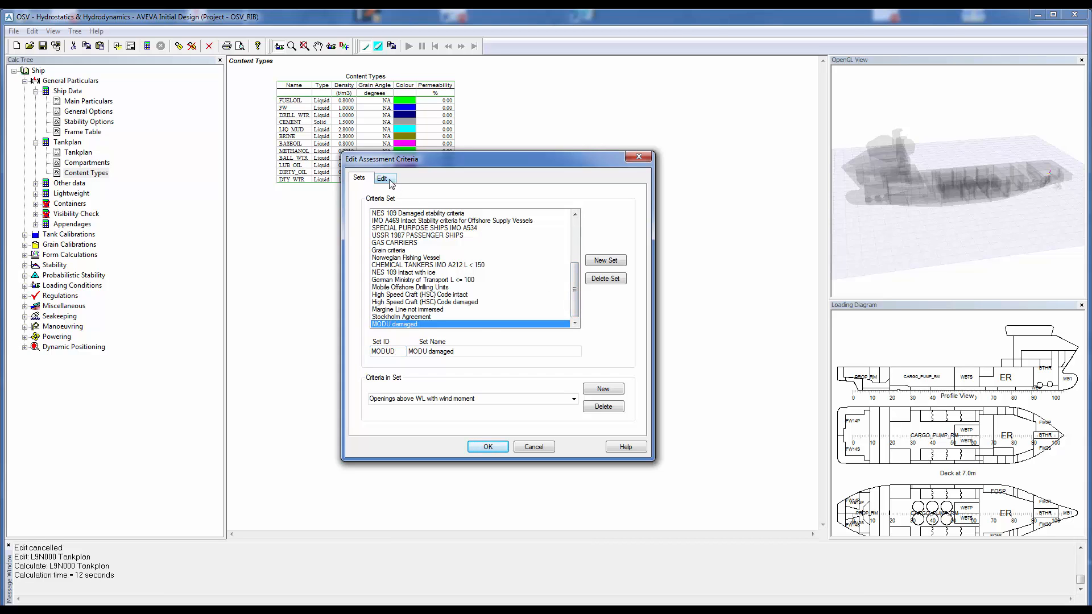
pyautogui.click(382, 178)
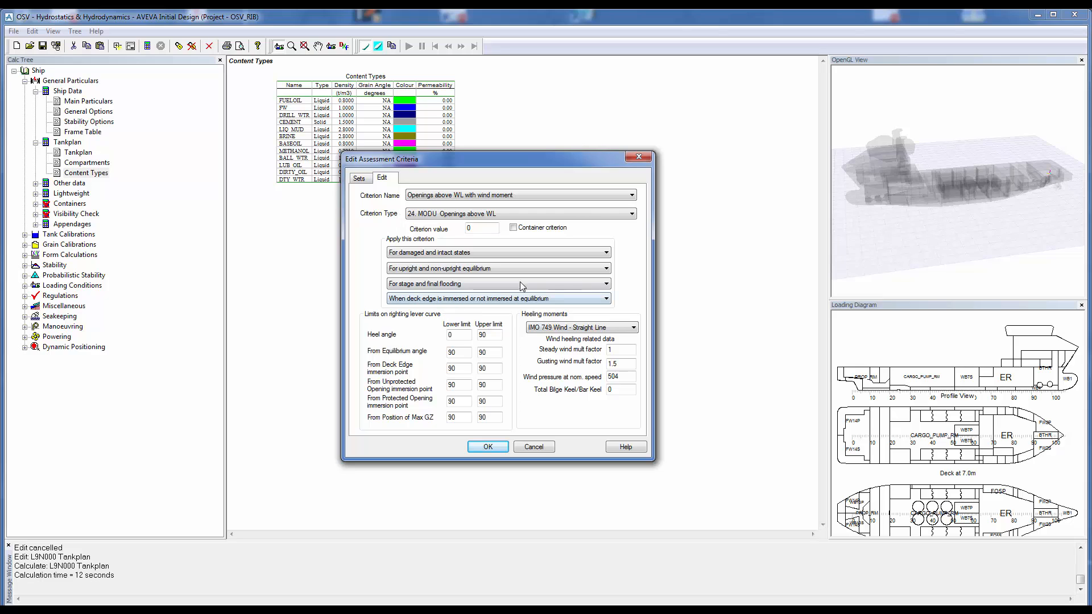
# Inspect the available criterion types, criterion names and heeling moment types for the assessment criterion, and close the criteria without changes
pyautogui.click(632, 215)
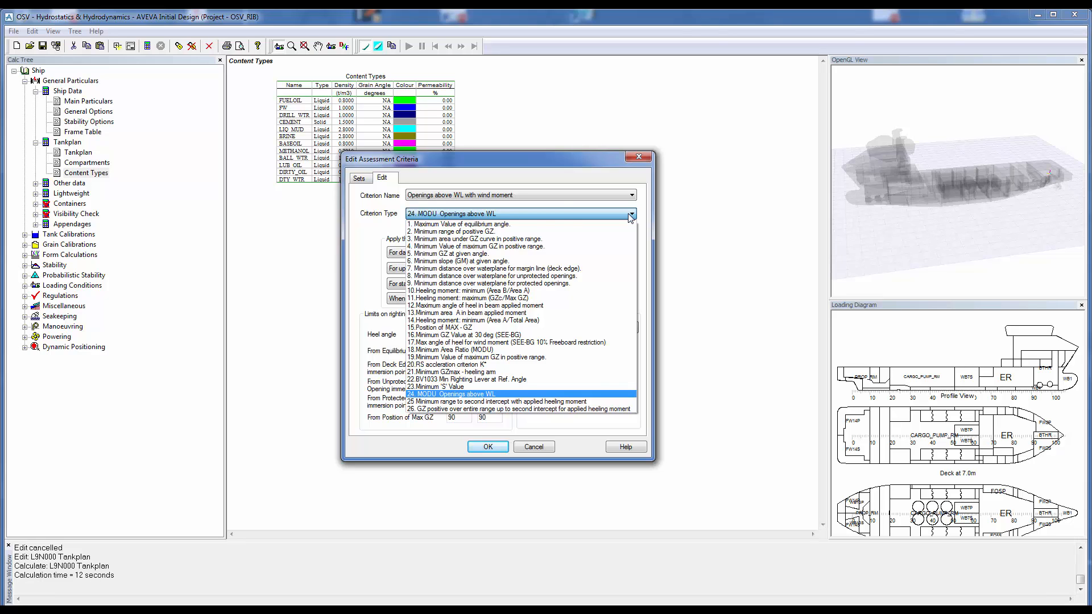
pyautogui.click(404, 202)
pyautogui.click(439, 194)
pyautogui.click(472, 206)
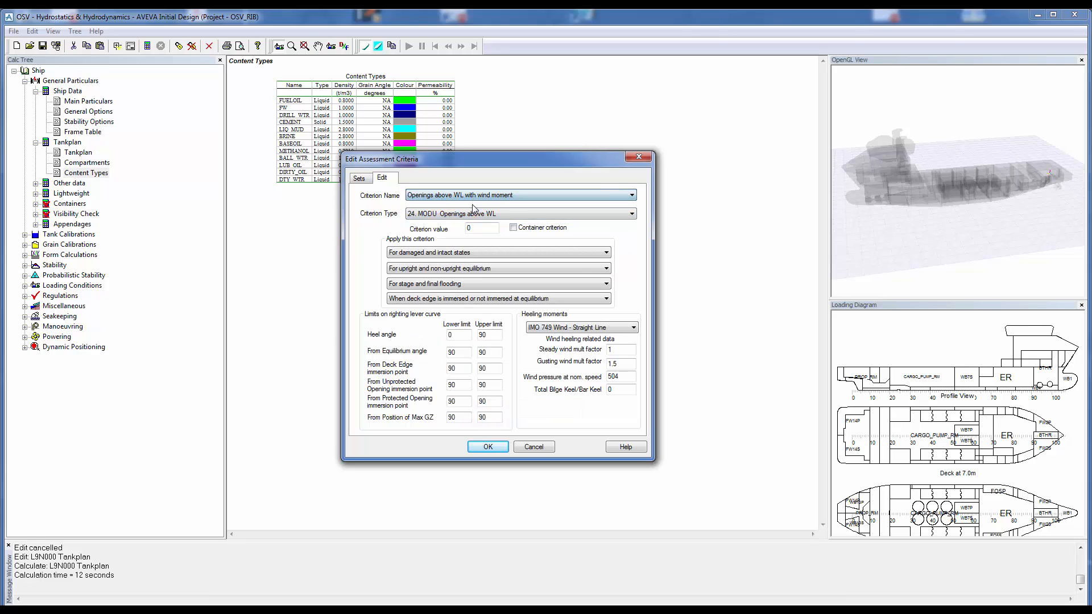
pyautogui.click(472, 214)
pyautogui.click(472, 214)
pyautogui.click(622, 328)
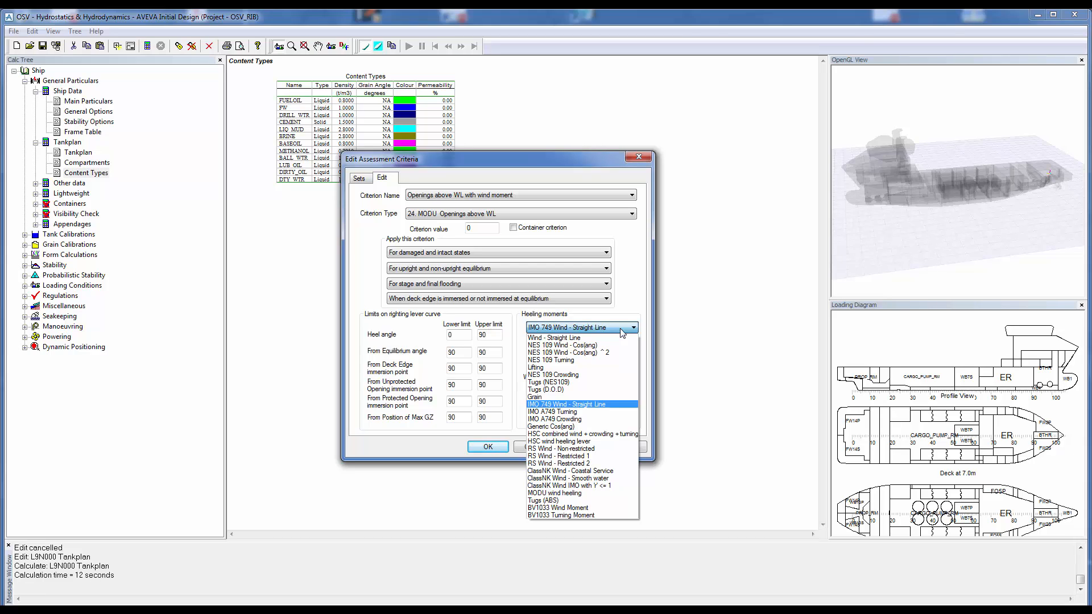
pyautogui.click(638, 320)
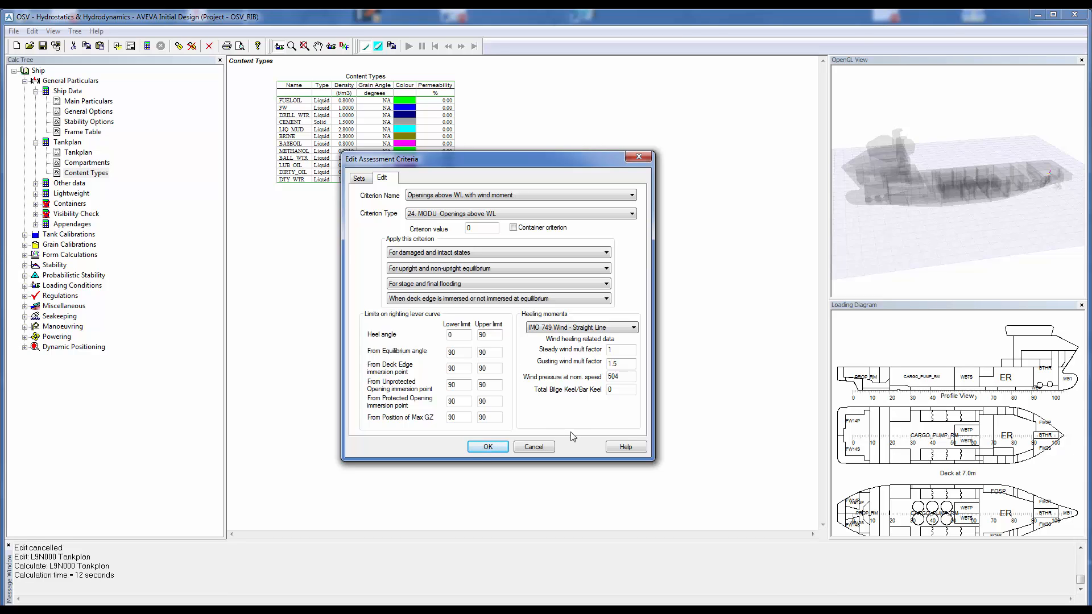
pyautogui.click(529, 449)
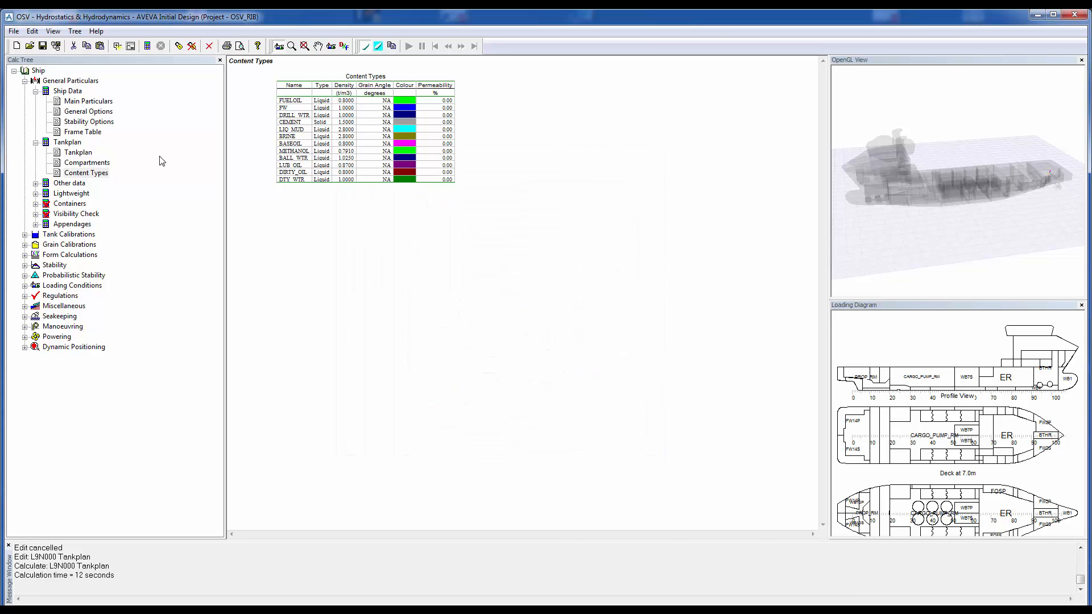
# View the intact report of the Full Load (100% Consumables) - Hogging loading condition and inspect the ship in 3D
pyautogui.click(25, 81)
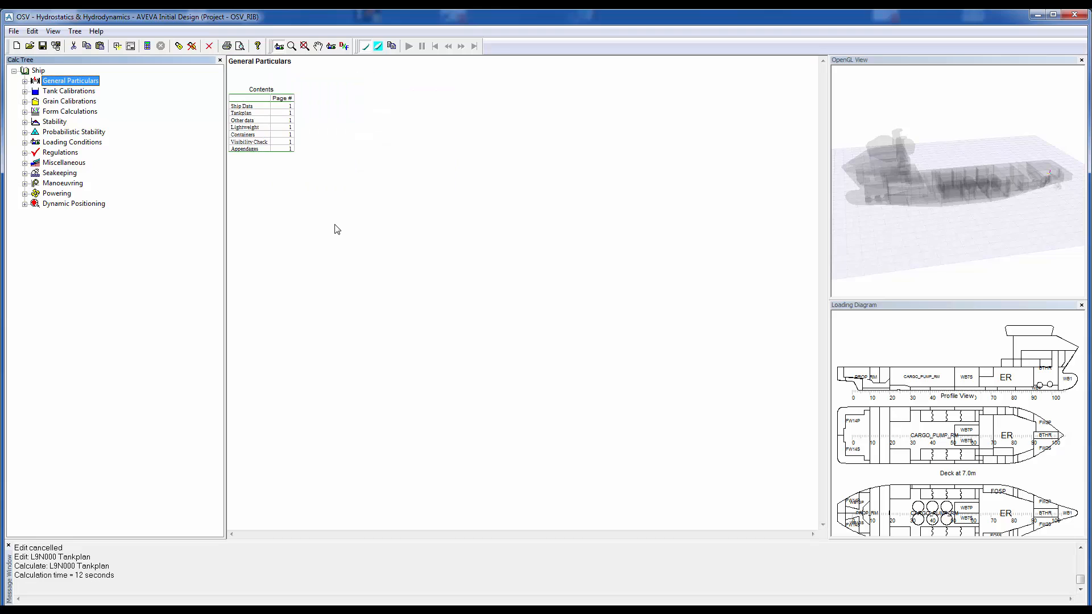
pyautogui.click(25, 143)
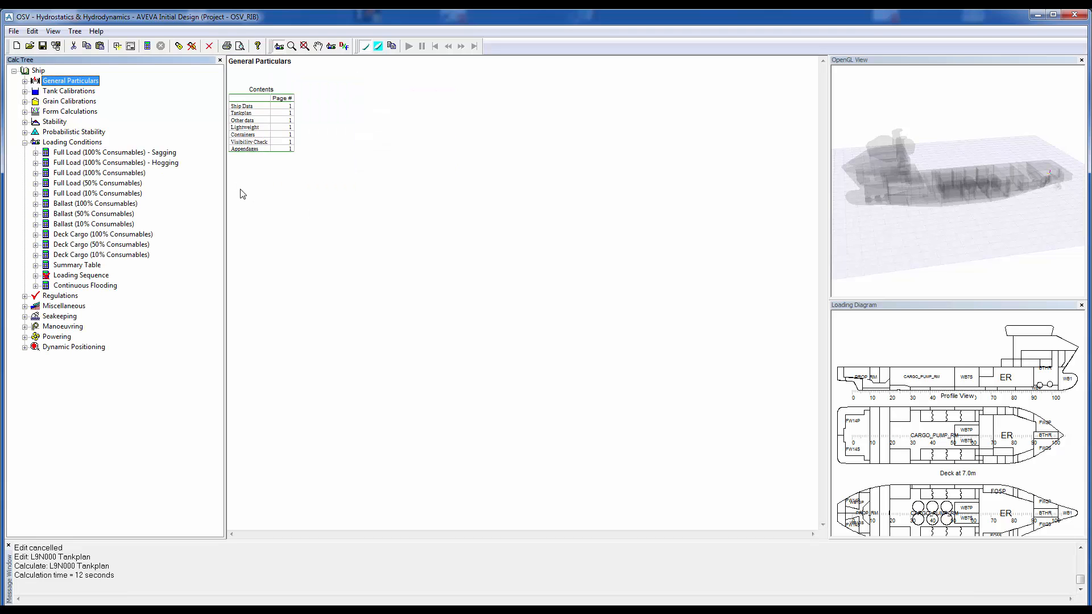
pyautogui.click(65, 175)
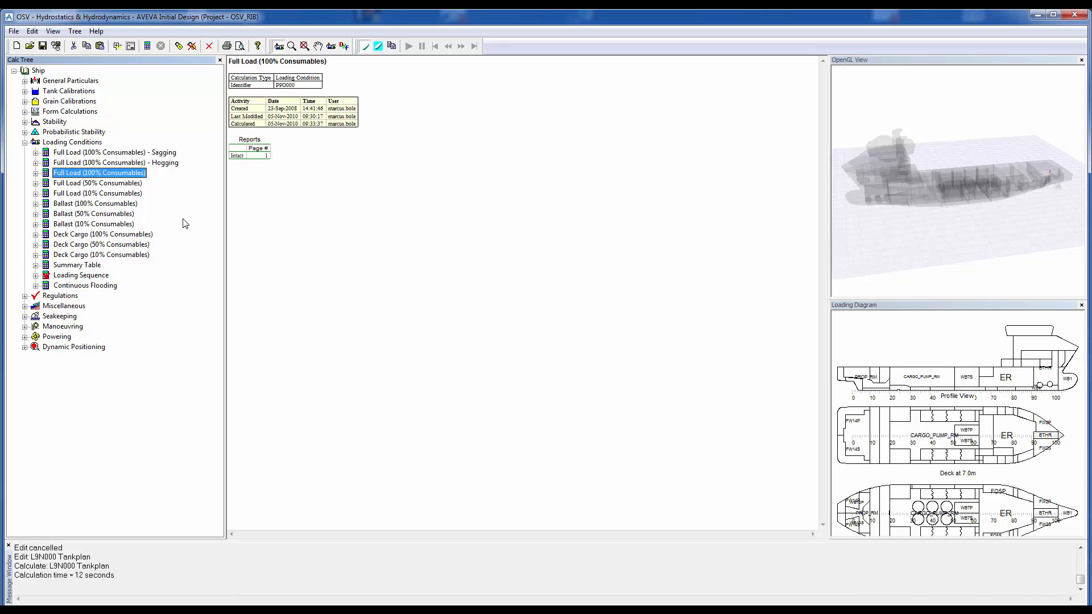
pyautogui.click(127, 165)
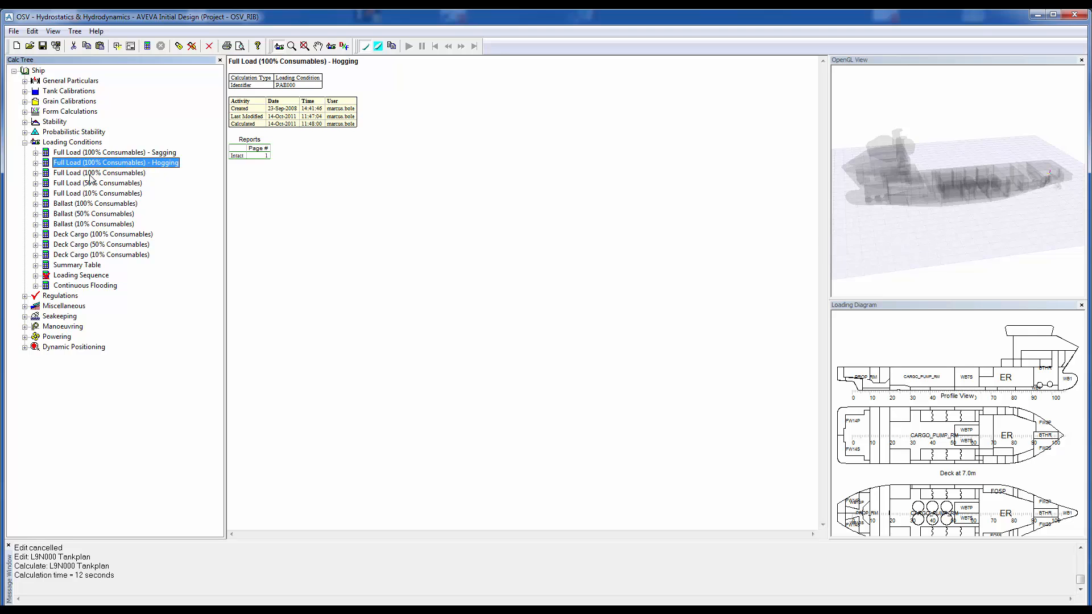
pyautogui.click(36, 163)
pyautogui.click(71, 173)
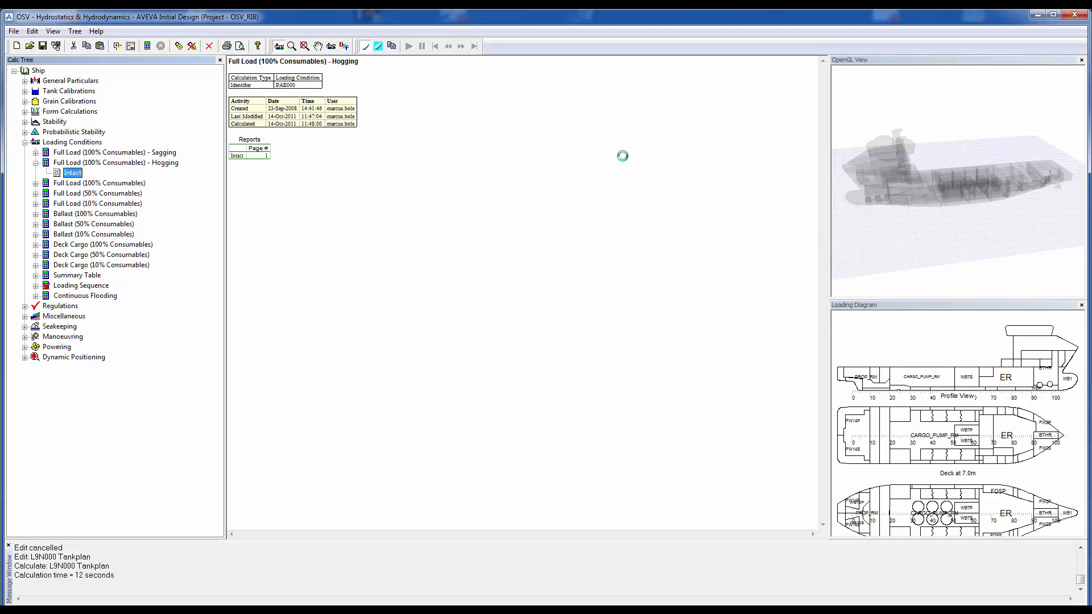
pyautogui.moveTo(981, 240)
pyautogui.mouseDown()
pyautogui.moveTo(966, 204)
pyautogui.moveTo(995, 174)
pyautogui.moveTo(970, 227)
pyautogui.moveTo(1001, 235)
pyautogui.moveTo(985, 231)
pyautogui.moveTo(1007, 224)
pyautogui.moveTo(882, 237)
pyautogui.moveTo(982, 268)
pyautogui.moveTo(933, 267)
pyautogui.mouseUp()
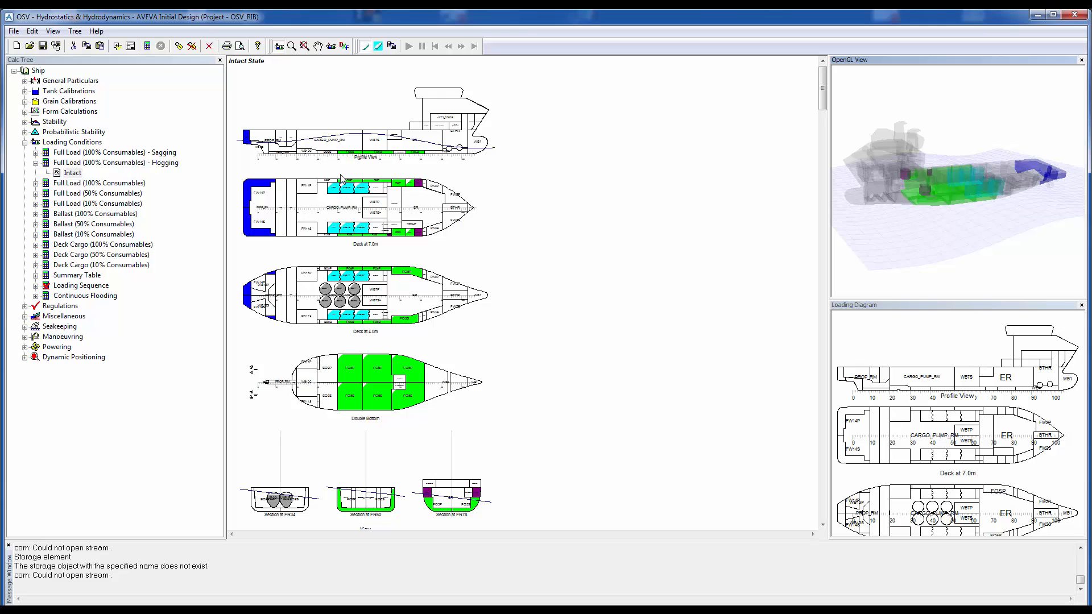
# View the intact report of the Full Load (100% Consumables) condition and inspect the ship's heel end-on in 3D
pyautogui.click(35, 164)
pyautogui.click(35, 173)
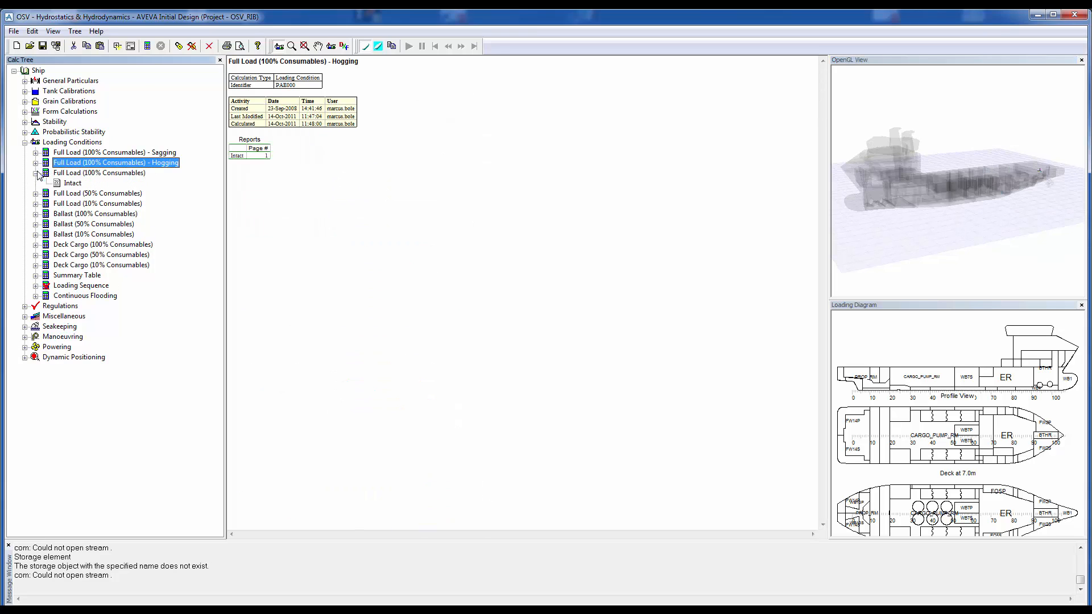
pyautogui.click(80, 184)
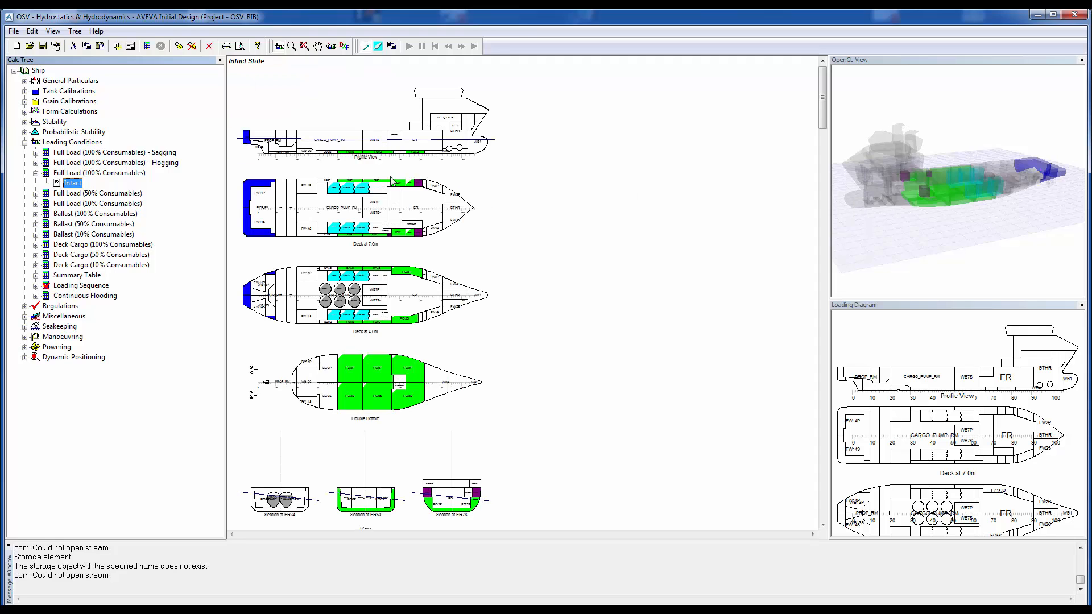
pyautogui.moveTo(933, 217); pyautogui.dragTo(1005, 177)
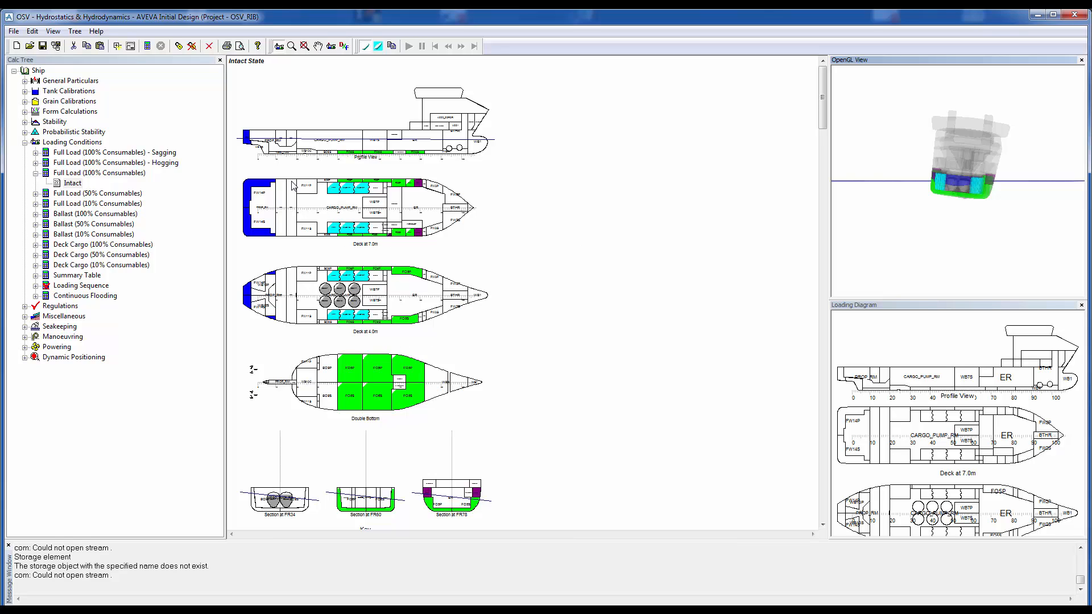
# Examine the intact report's stability criteria, immersion particulars, longitudinal strength graph and shearing force table
pyautogui.moveTo(825, 115); pyautogui.dragTo(819, 309)
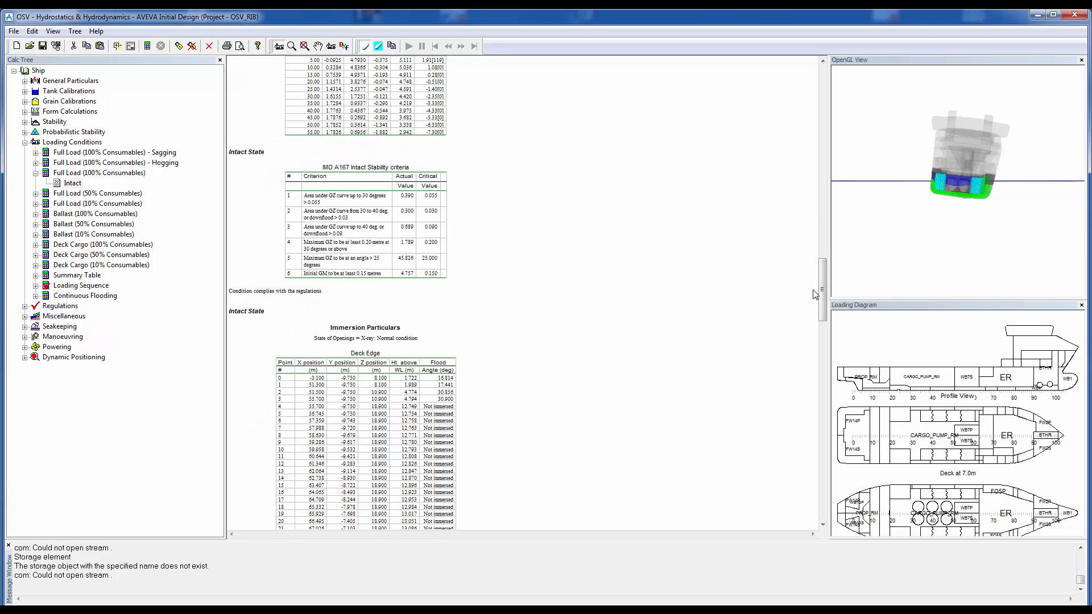
pyautogui.moveTo(824, 290); pyautogui.dragTo(822, 323)
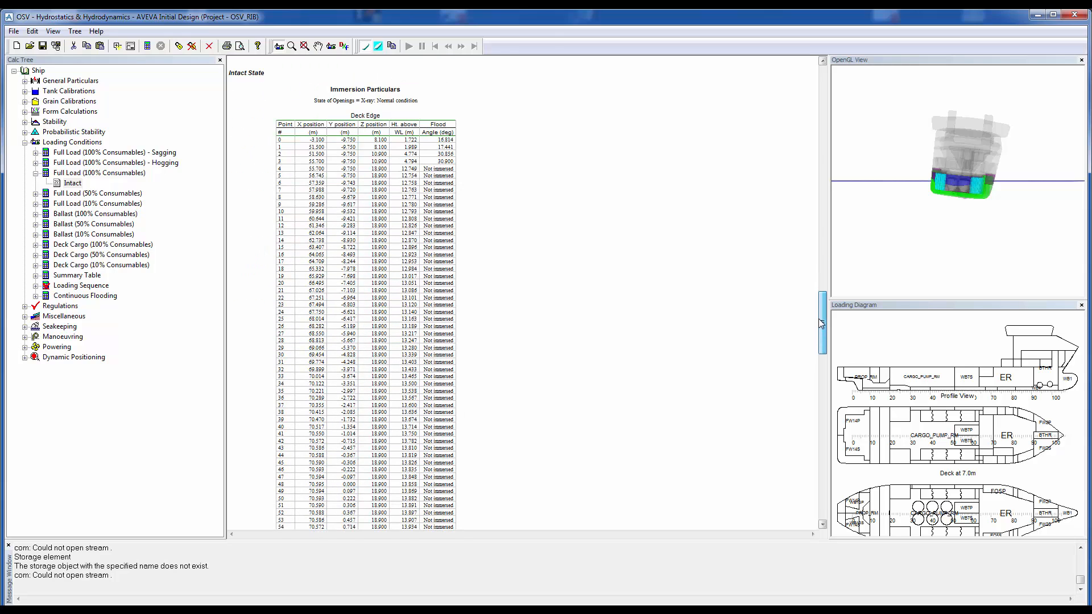
pyautogui.moveTo(825, 331); pyautogui.dragTo(819, 424)
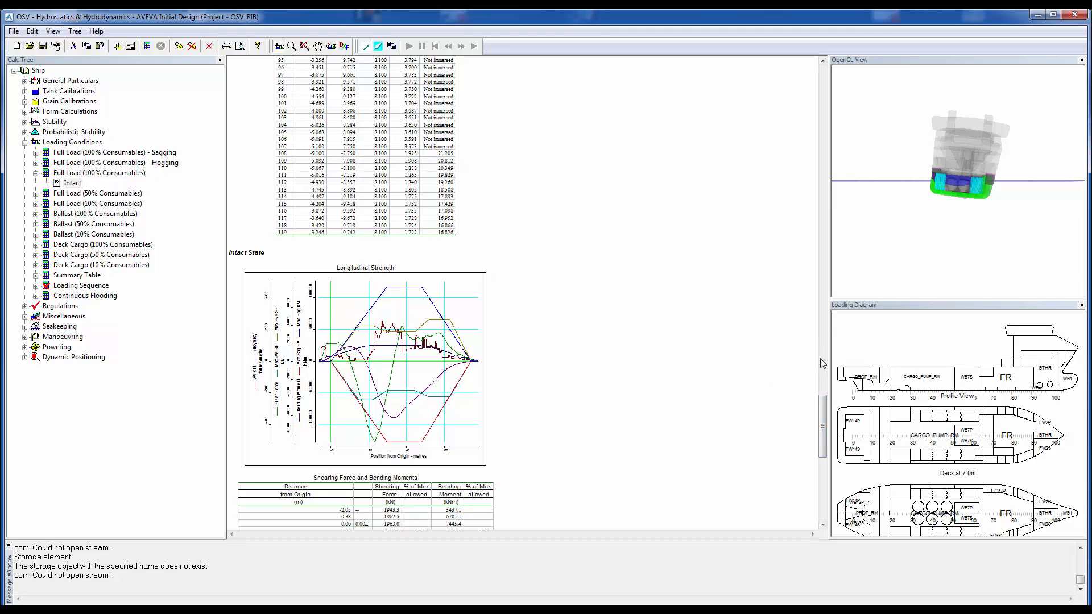
pyautogui.moveTo(823, 407)
pyautogui.mouseDown()
pyautogui.moveTo(819, 483)
pyautogui.moveTo(813, 413)
pyautogui.mouseUp()
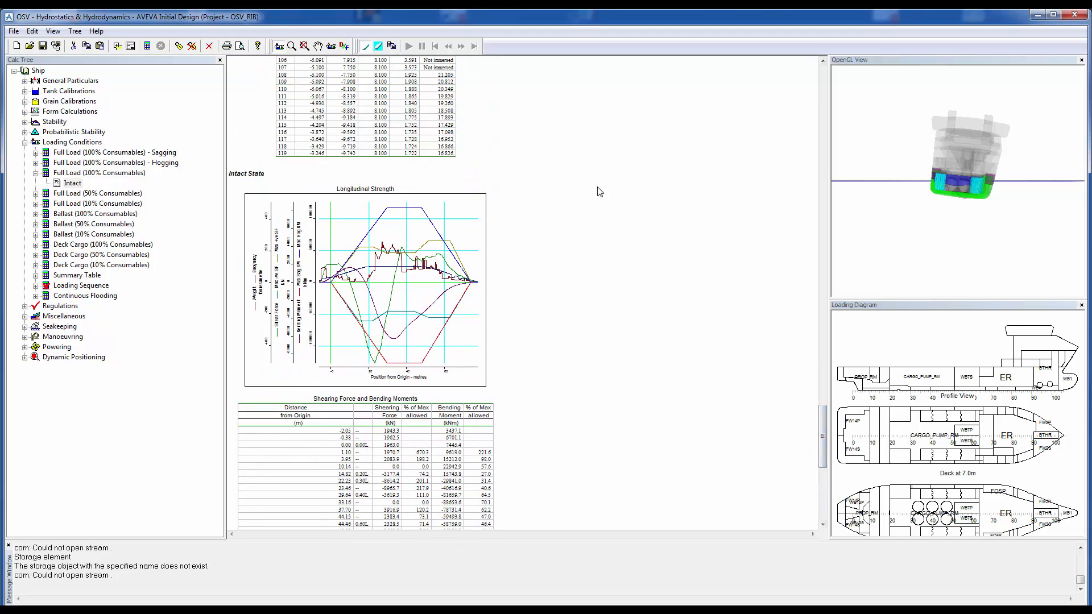
# Open the Full Load (100% Consumables) condition for editing and calculate its trial equilibrium state
pyautogui.click(86, 173)
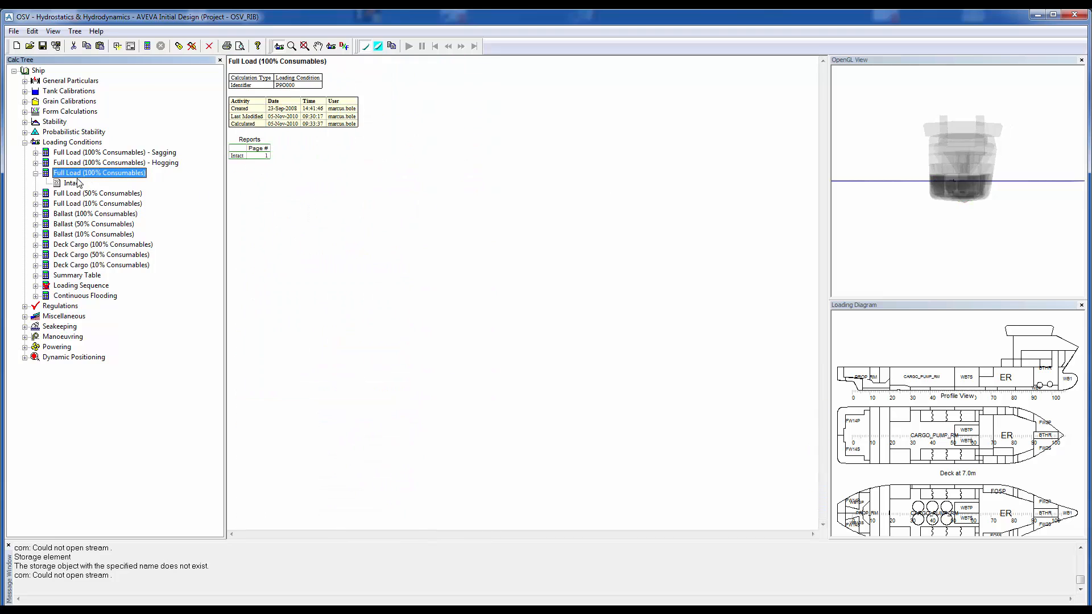
pyautogui.rightClick(78, 176)
pyautogui.click(149, 234)
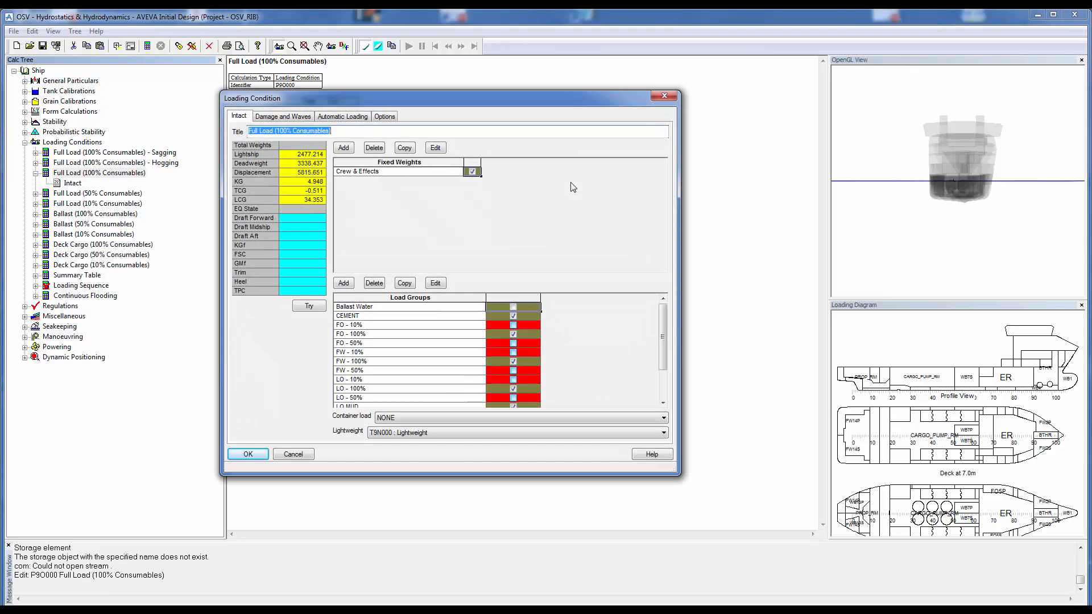
pyautogui.moveTo(363, 98); pyautogui.dragTo(421, 113)
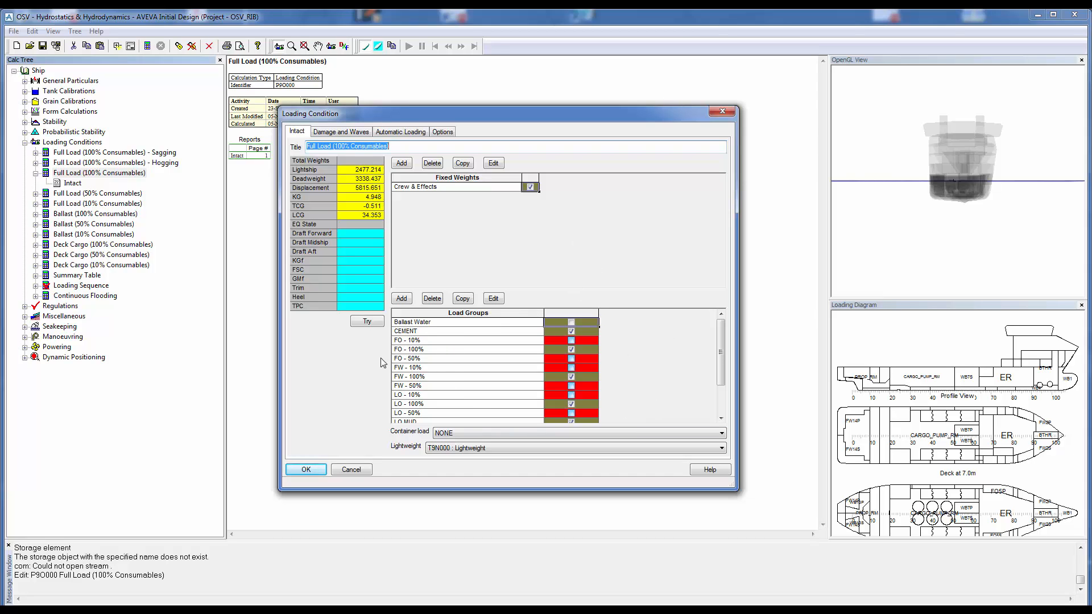
pyautogui.click(367, 322)
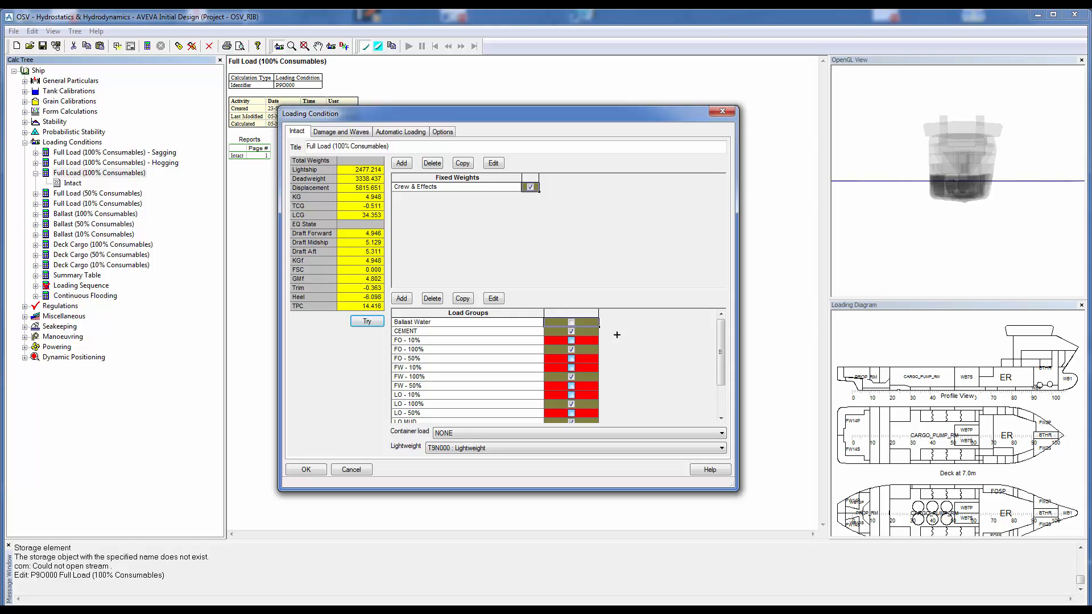
pyautogui.moveTo(721, 335)
pyautogui.mouseDown()
pyautogui.moveTo(719, 371)
pyautogui.moveTo(716, 320)
pyautogui.mouseUp()
# Review the weight and centre data of the Crew & Effects fixed weight and close its table
pyautogui.click(463, 188)
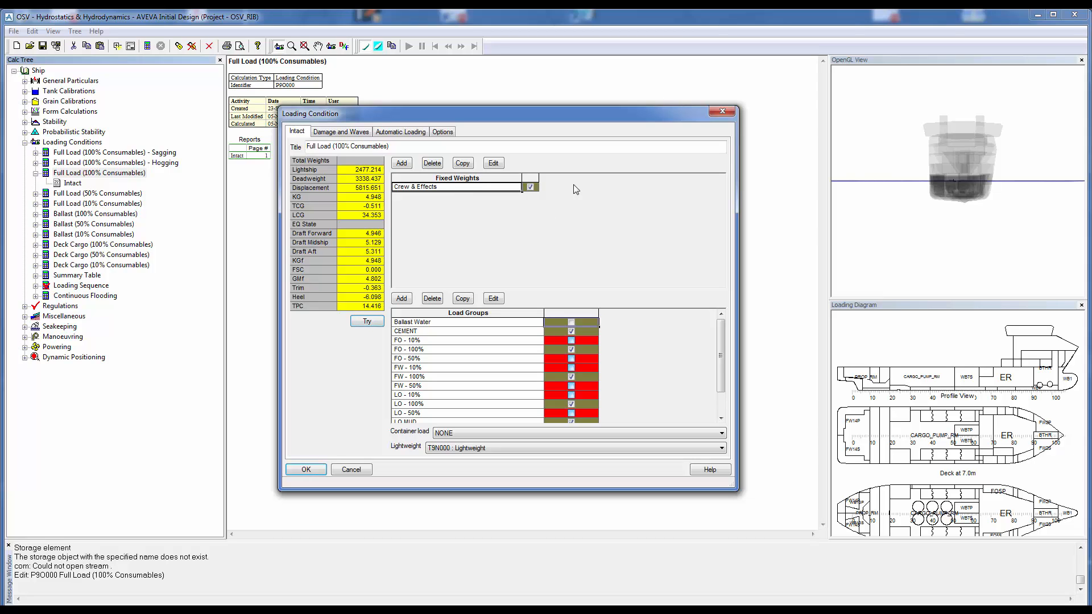
pyautogui.click(493, 163)
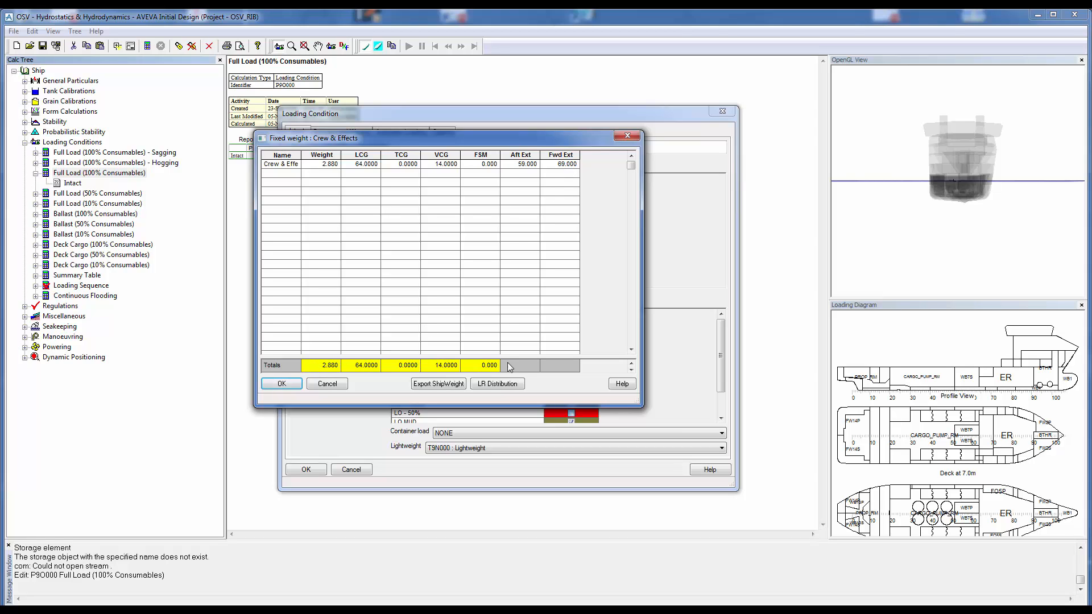
pyautogui.click(299, 386)
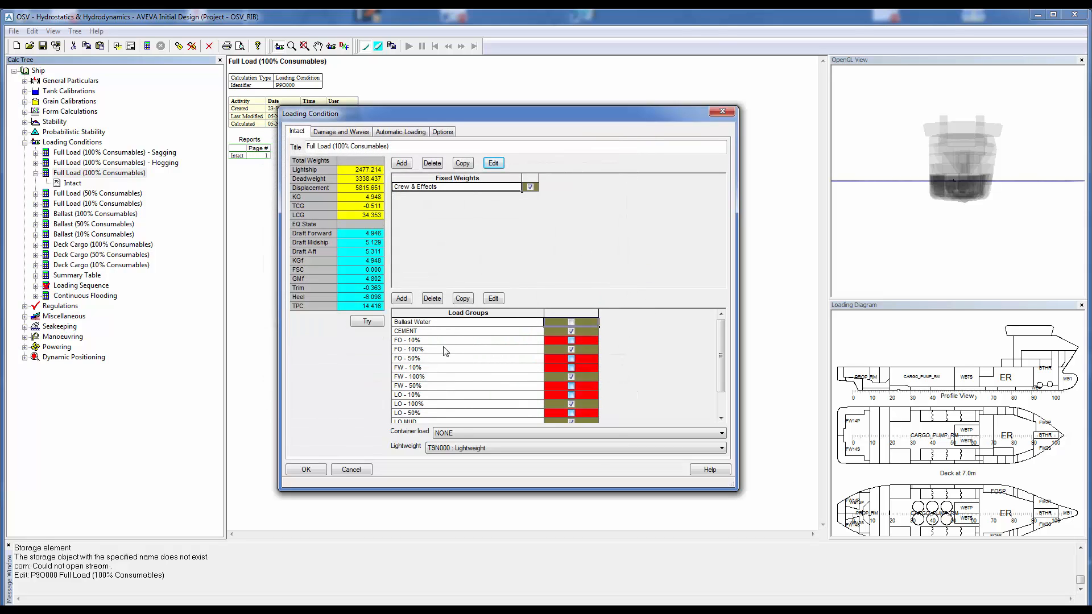
# Open the FO - 100% load group for editing and set tanks DAY20P and DAY20S to 100% full
pyautogui.click(506, 347)
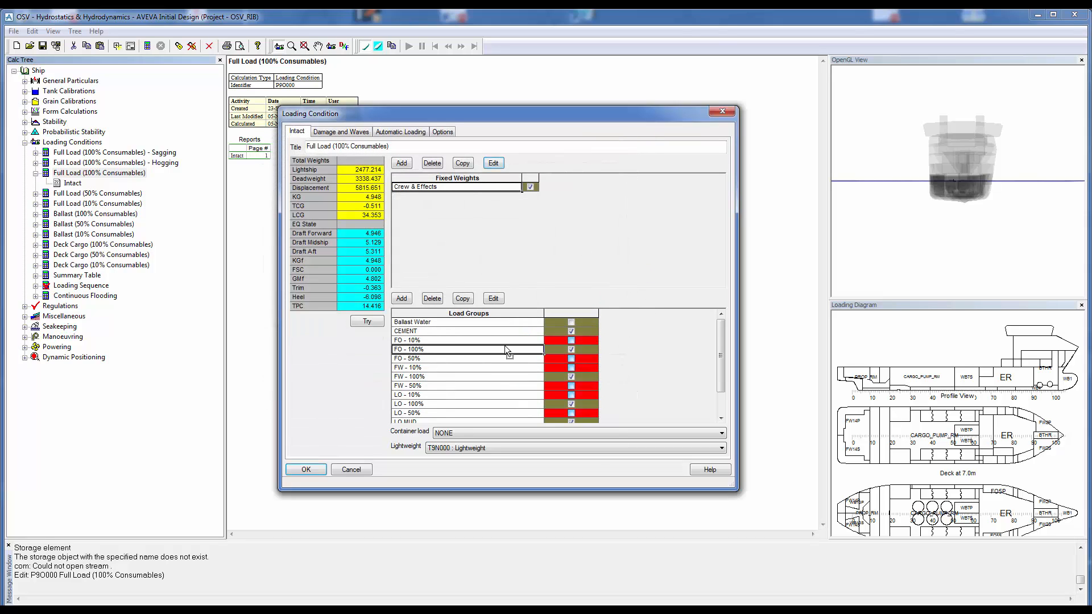
pyautogui.click(493, 299)
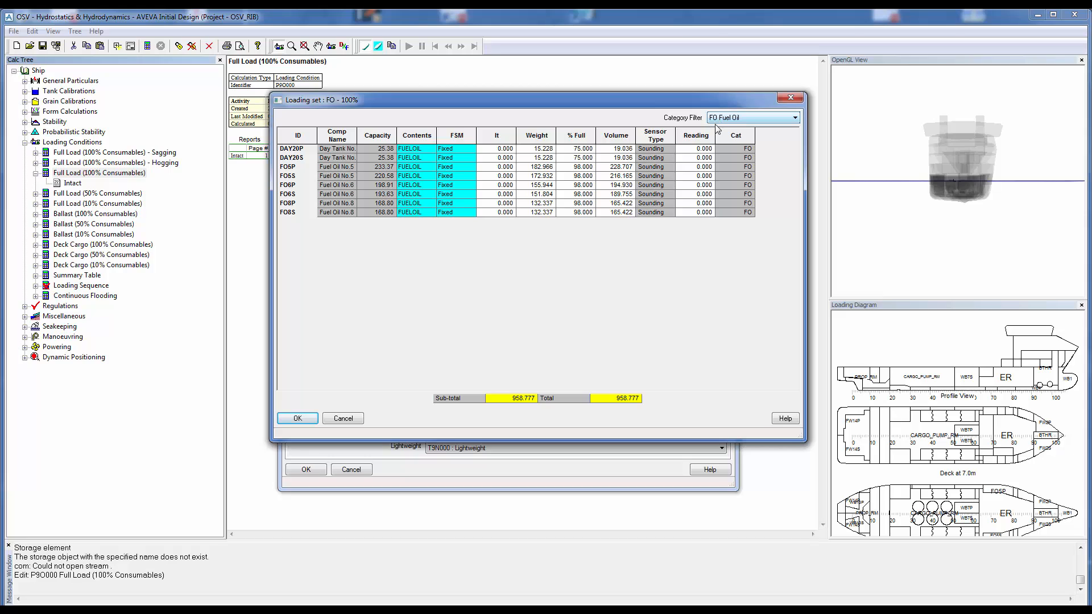
pyautogui.click(583, 149)
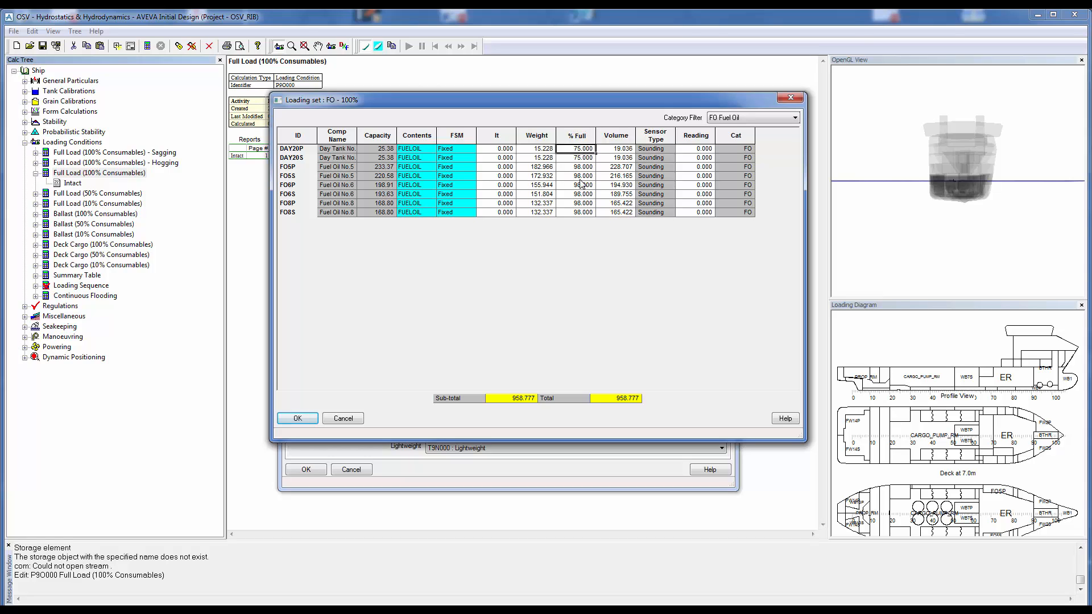
pyautogui.write('100')
pyautogui.press('Return')
pyautogui.write('100')
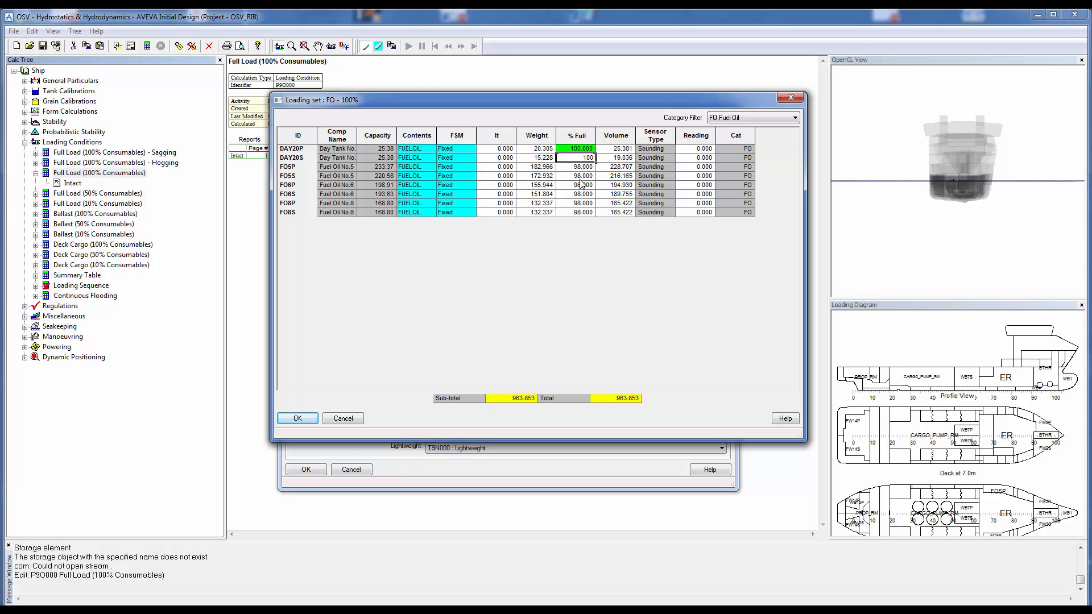
pyautogui.press('Return')
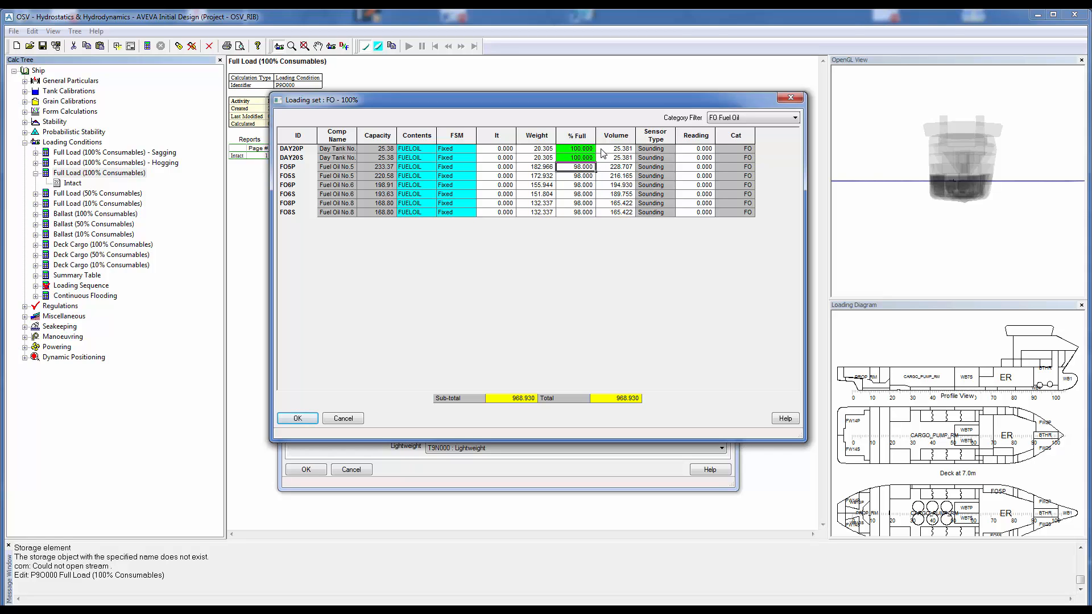
# Set tank DAY20P's weight to 10 and replace that entry with a volume of 10
pyautogui.click(537, 149)
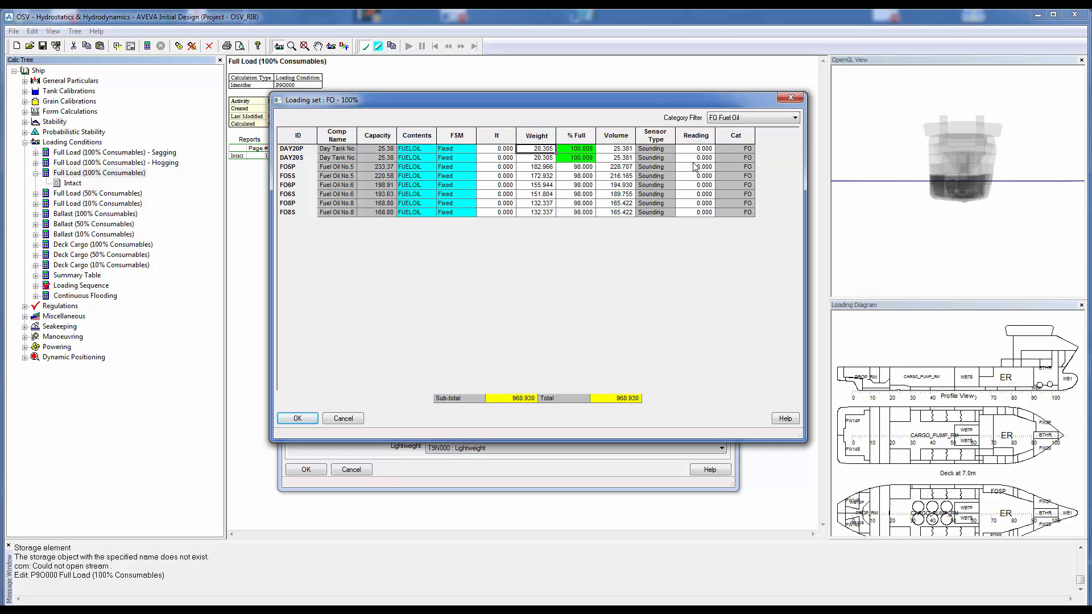
pyautogui.press('Down')
pyautogui.press('Up')
pyautogui.write('10')
pyautogui.press('Return')
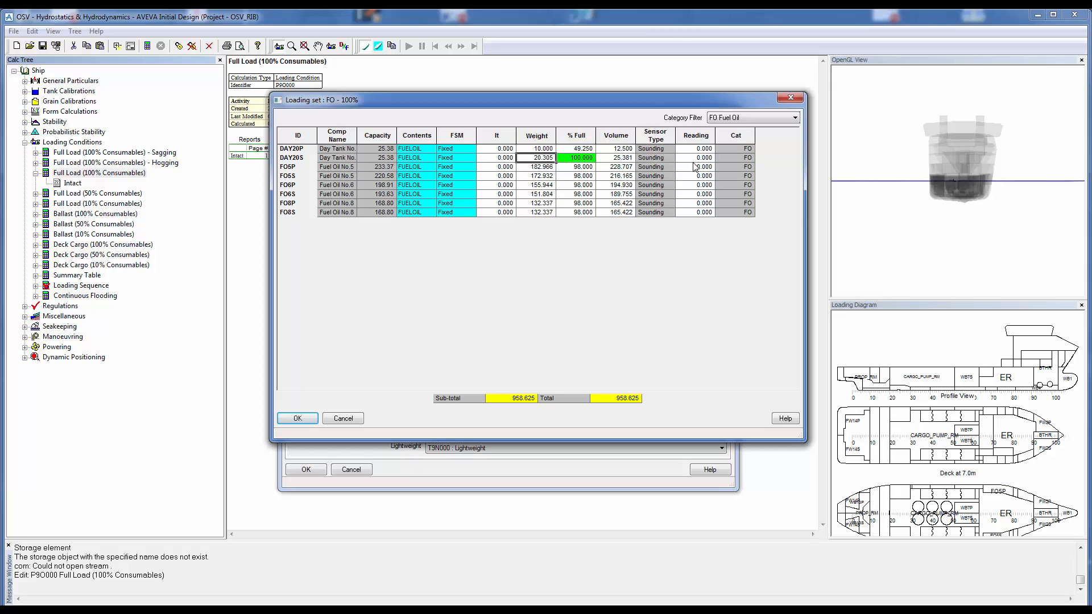
pyautogui.click(624, 150)
pyautogui.write('10')
pyautogui.press('Return')
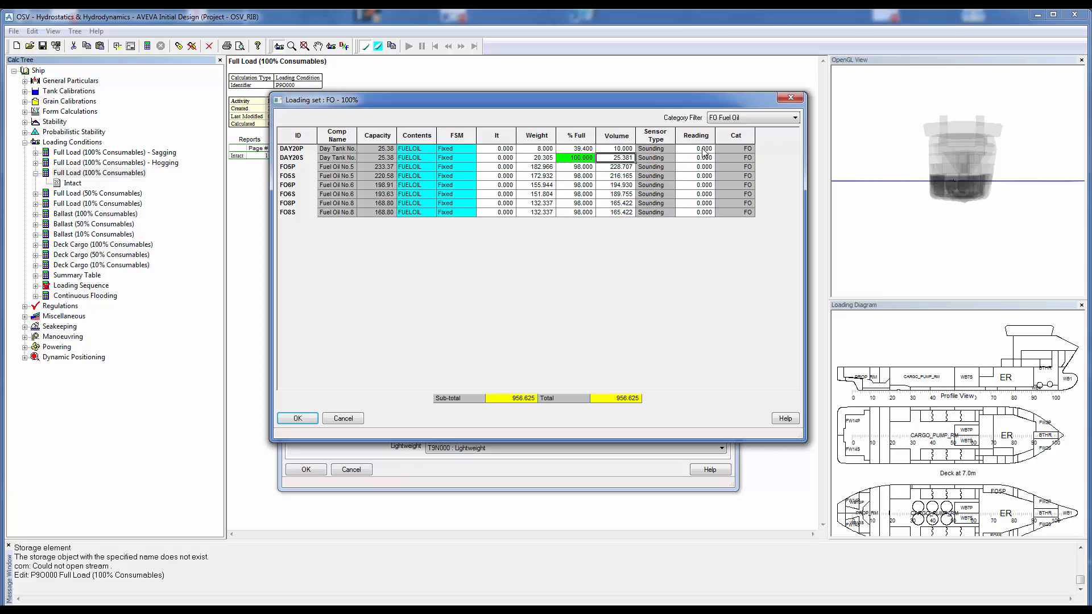
# Set tank DAY20P's weight to 20 in the FO - 100% load group
pyautogui.click(538, 151)
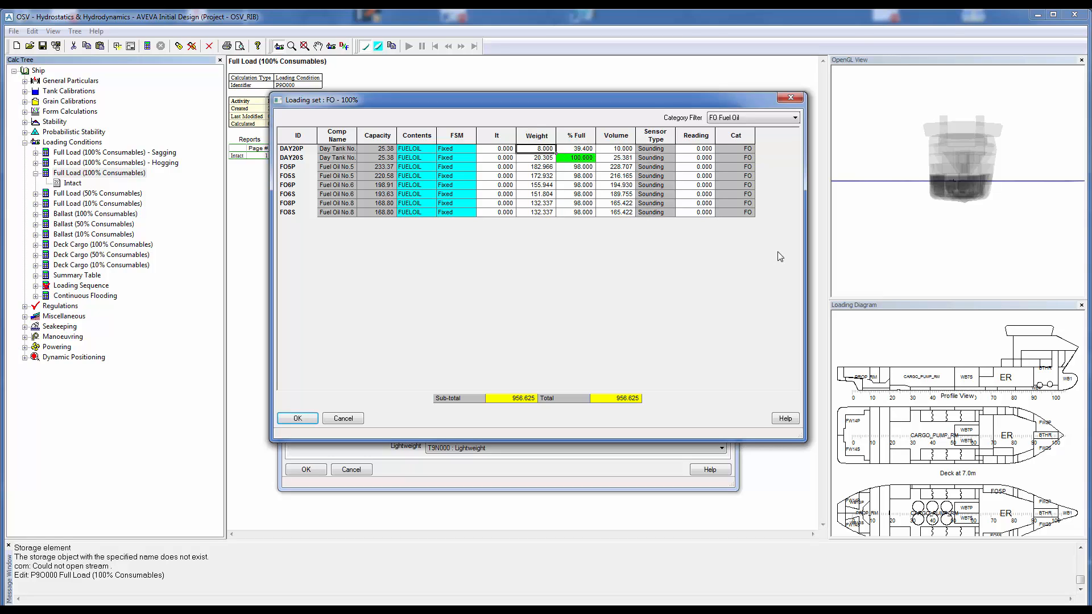
pyautogui.write('20')
pyautogui.press('Return')
# Review the available contents and FSM options for tank DAY20P, and discard the FO - 100% load group edits
pyautogui.click(434, 148)
pyautogui.click(434, 148)
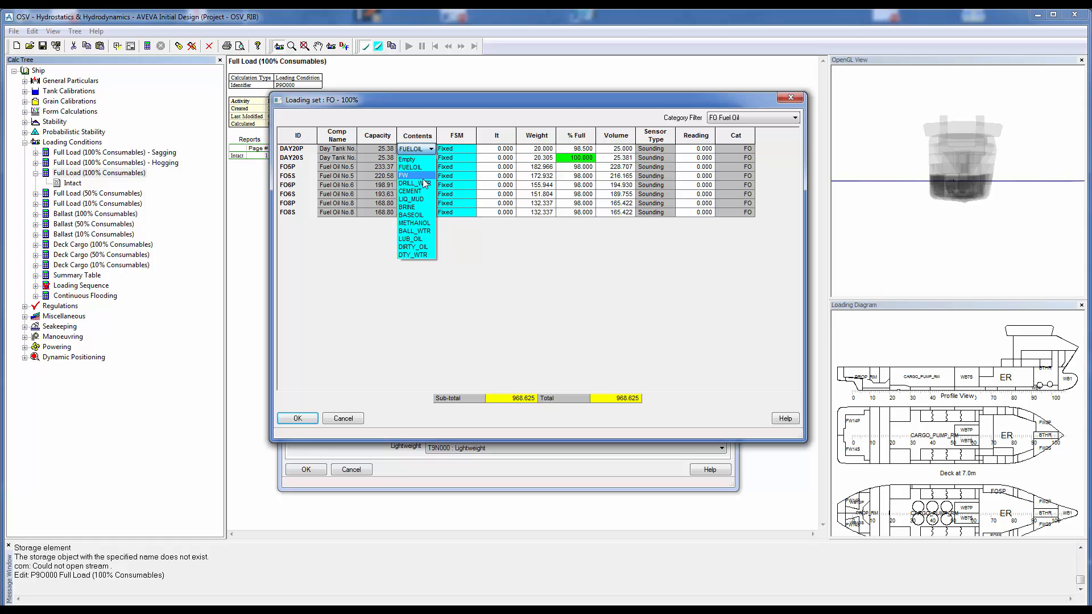
pyautogui.click(411, 167)
pyautogui.click(470, 149)
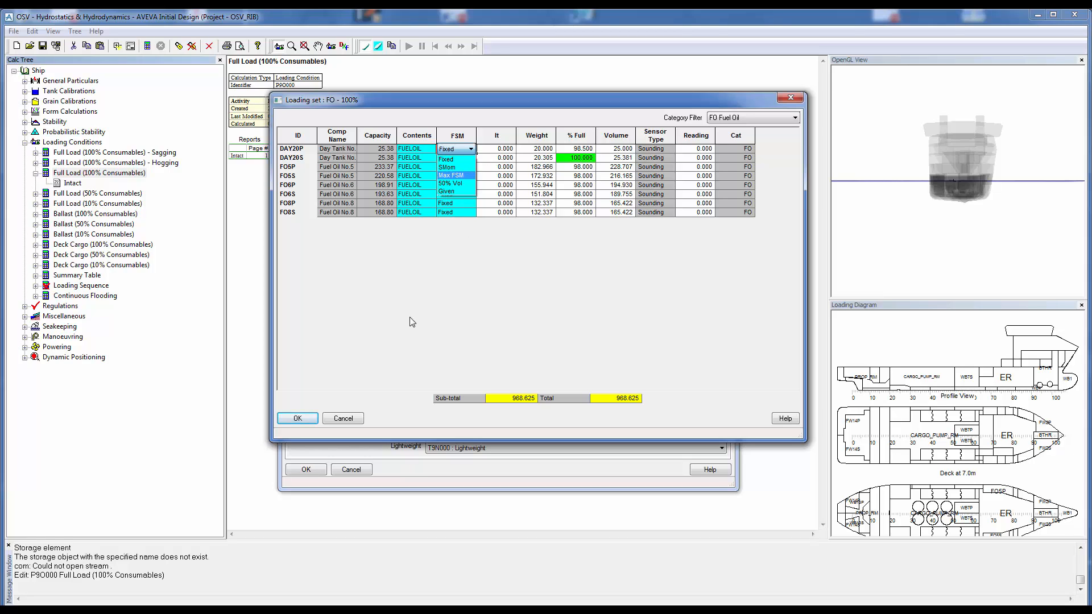
pyautogui.click(351, 416)
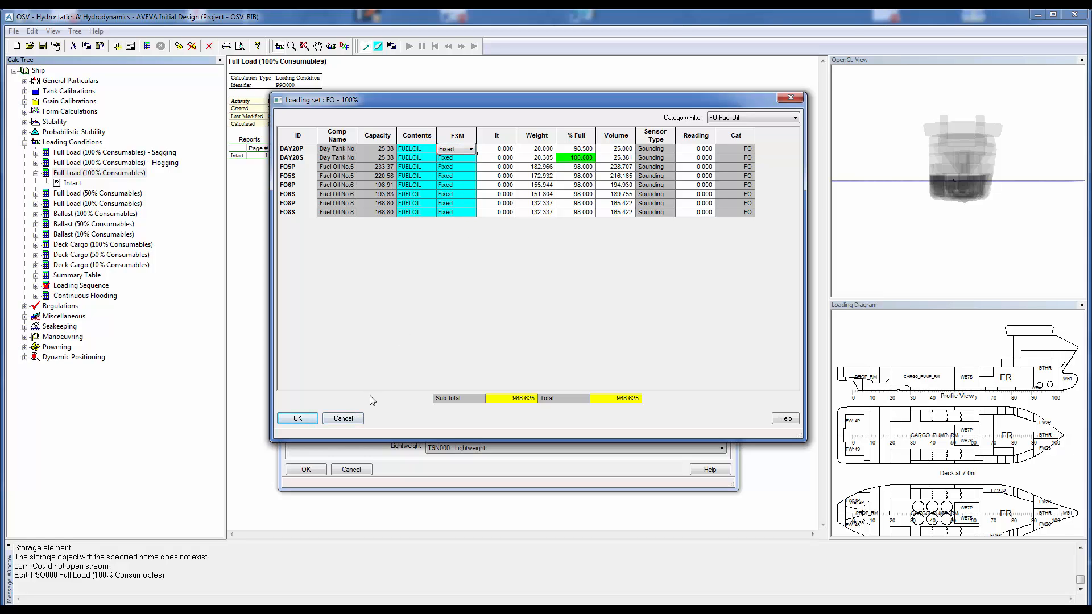
pyautogui.click(338, 421)
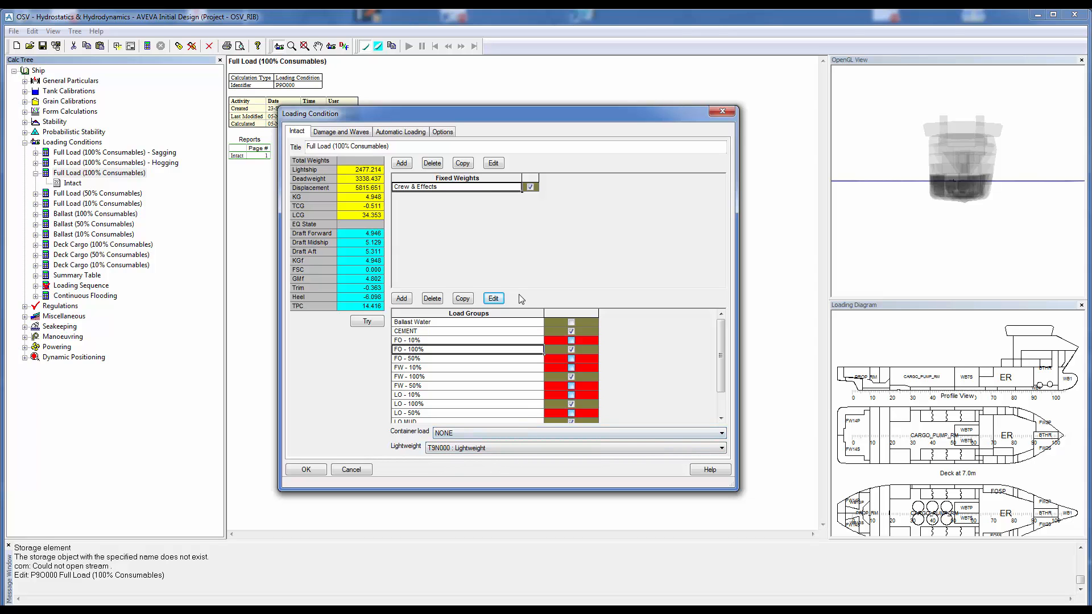
# Review the loading condition's calculation options, its states of openings and its automatic loading modes
pyautogui.click(442, 132)
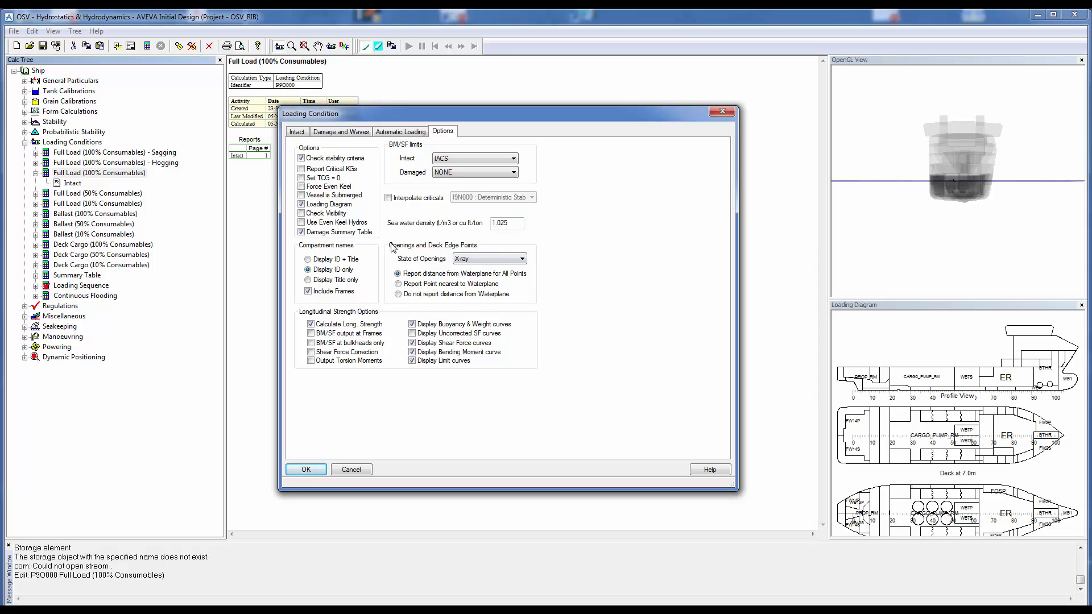
pyautogui.click(513, 261)
pyautogui.click(513, 262)
pyautogui.click(400, 131)
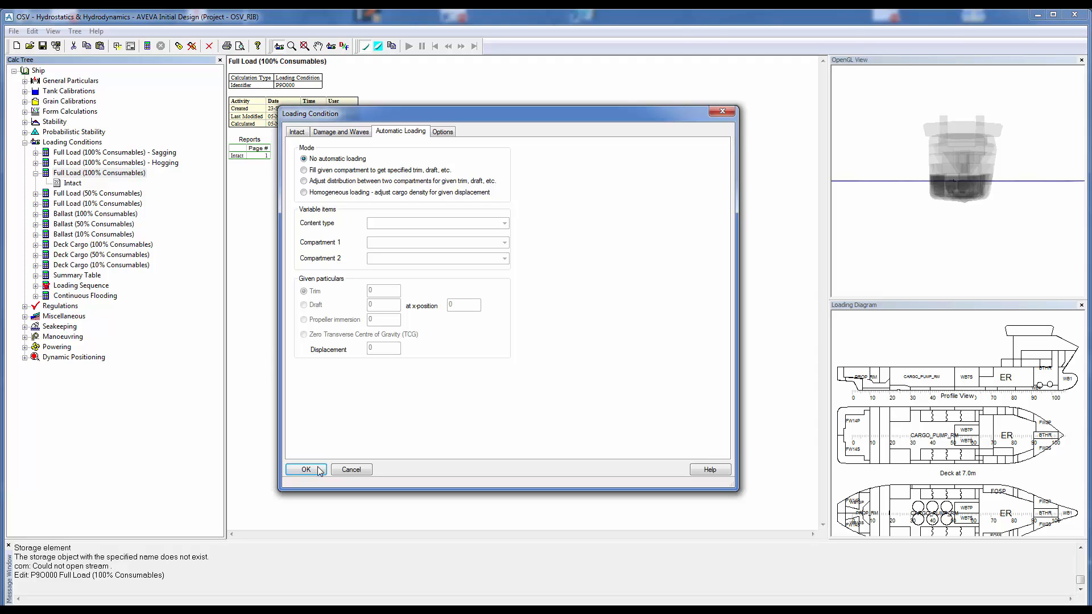
# Open damage scenario D01.BLS2 from the loading condition's damage settings and examine which compartments are damaged
pyautogui.click(358, 134)
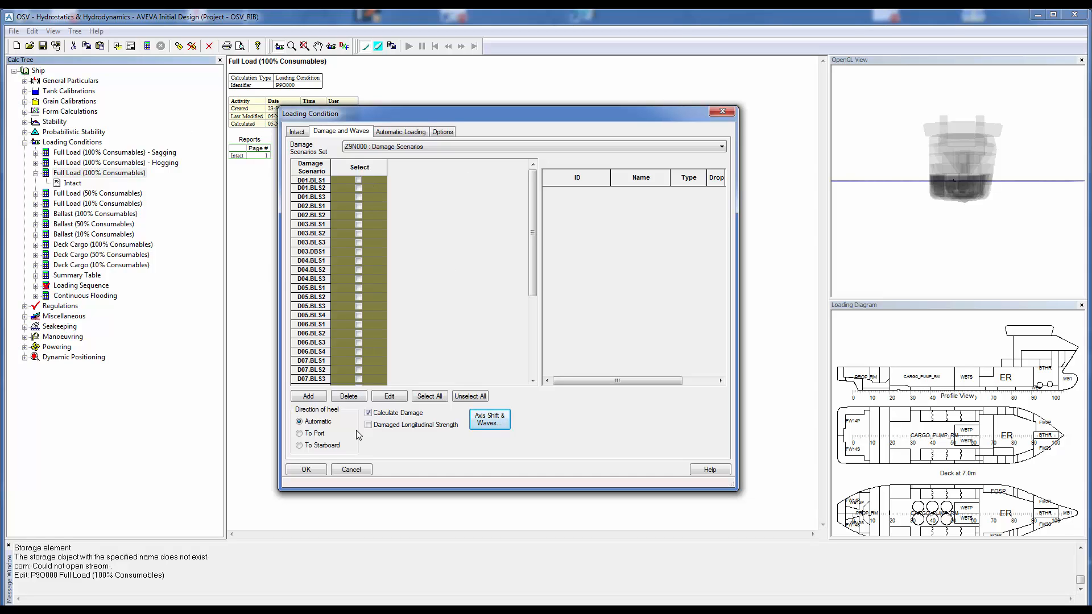
pyautogui.click(317, 189)
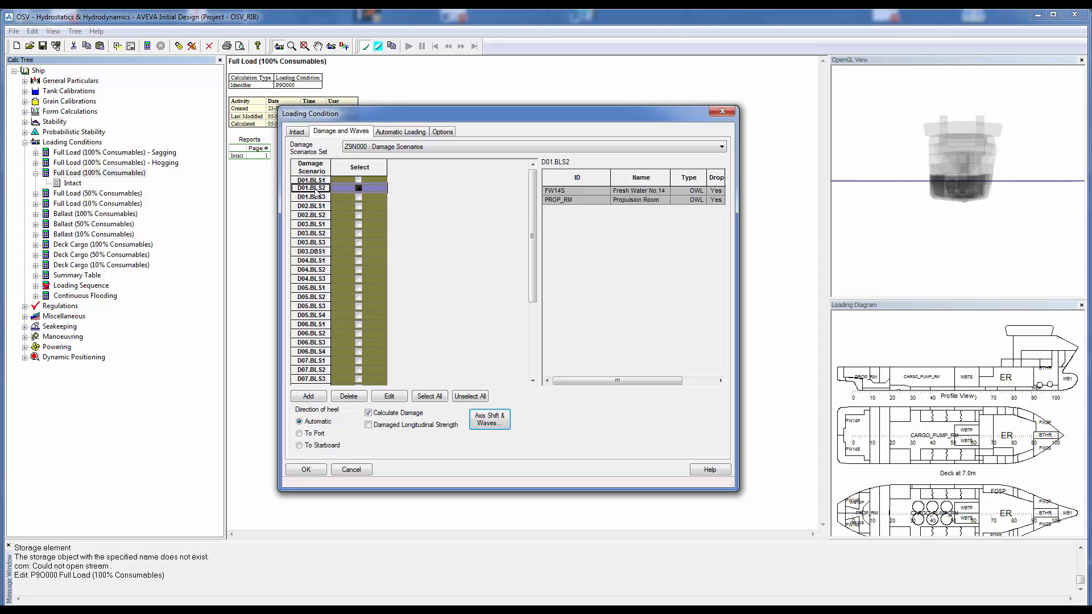
pyautogui.click(390, 396)
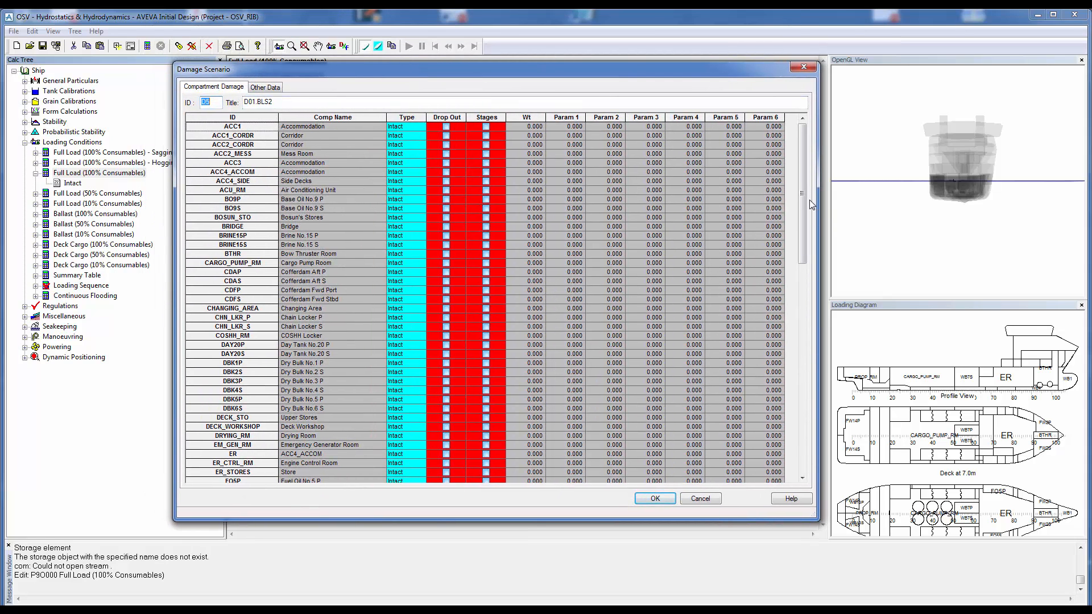
pyautogui.moveTo(801, 213); pyautogui.dragTo(788, 377)
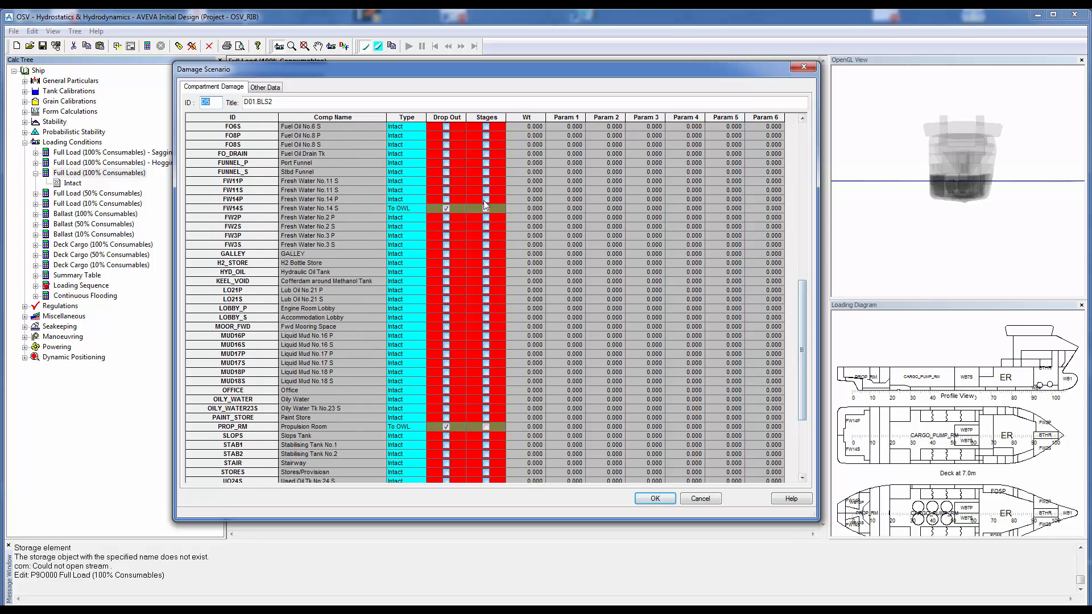
pyautogui.moveTo(801, 341); pyautogui.dragTo(797, 349)
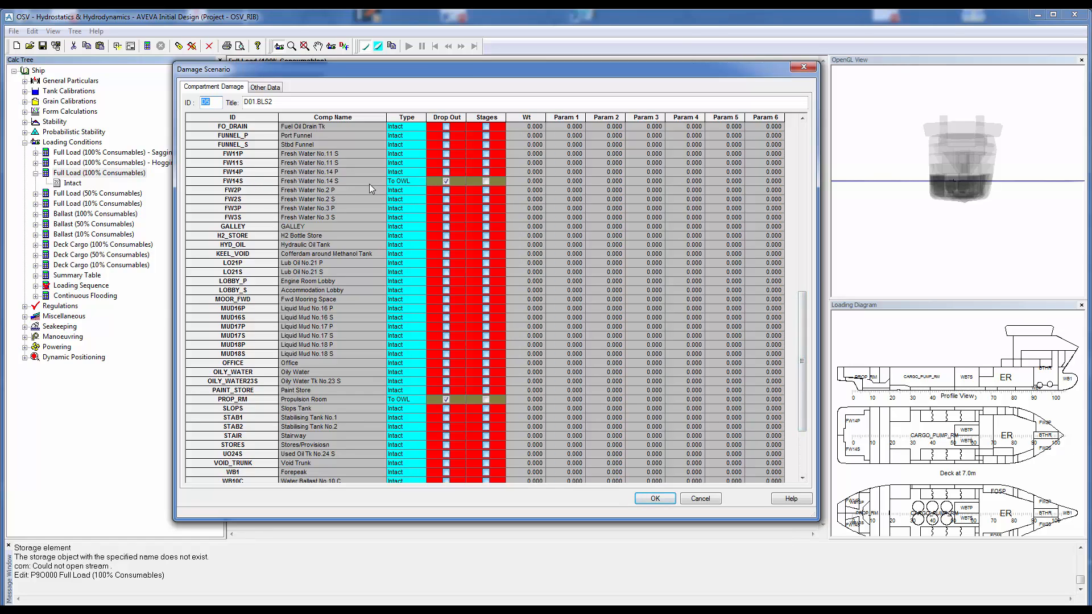
# Select To OWL as the damage type of compartment FW14S and accept the D01.BLS2 scenario
pyautogui.click(424, 182)
pyautogui.click(421, 181)
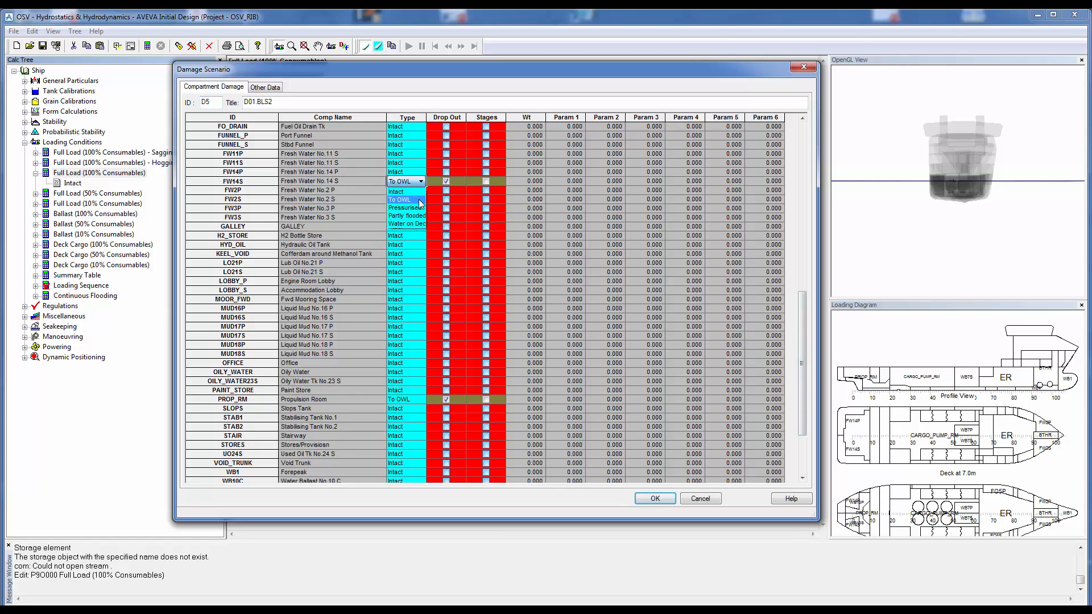
pyautogui.click(420, 200)
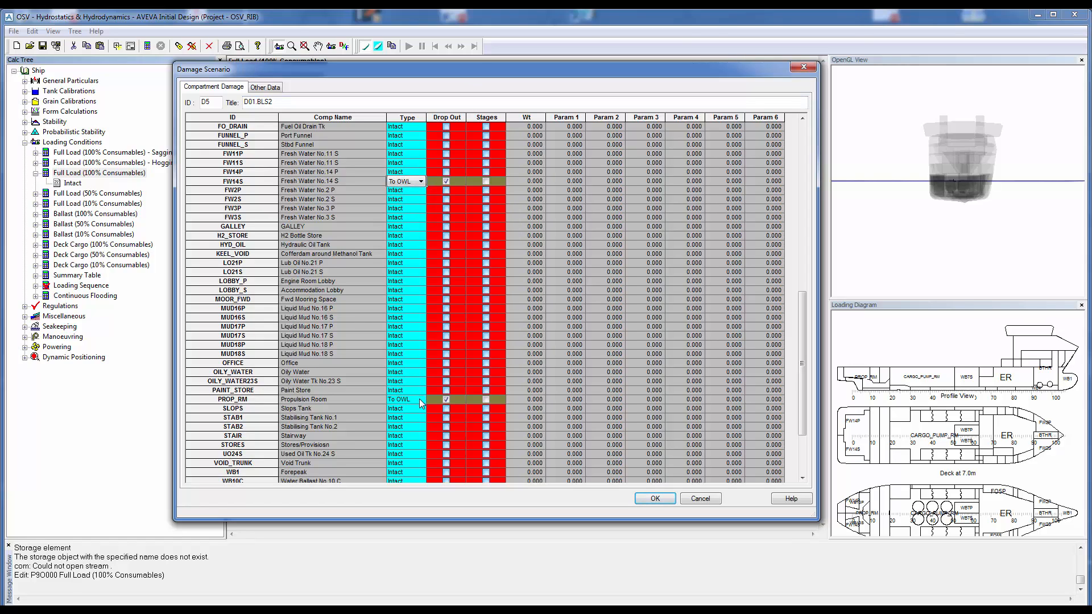
pyautogui.click(656, 498)
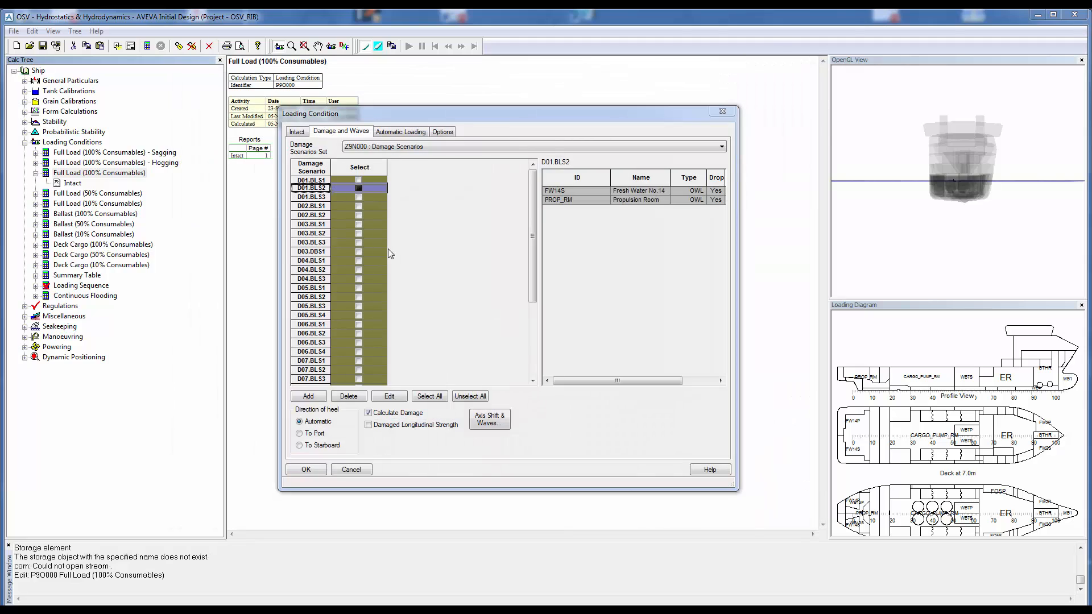
# Include damage scenarios D01.BLS2 and D03.DBS1 in the Full Load (100% Consumables) condition and calculate it
pyautogui.click(359, 189)
pyautogui.click(358, 251)
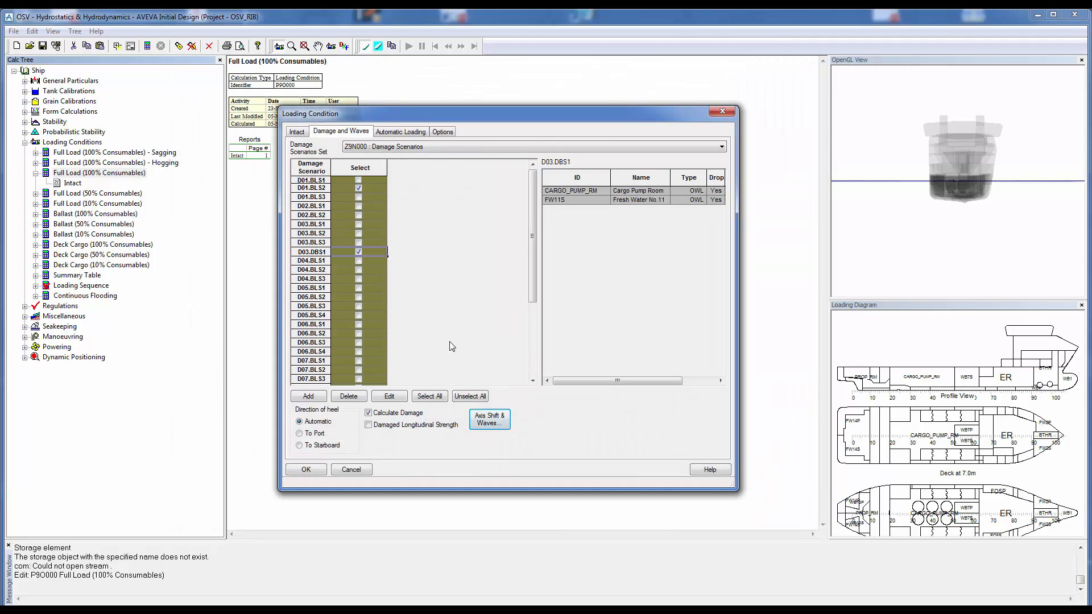
pyautogui.click(306, 470)
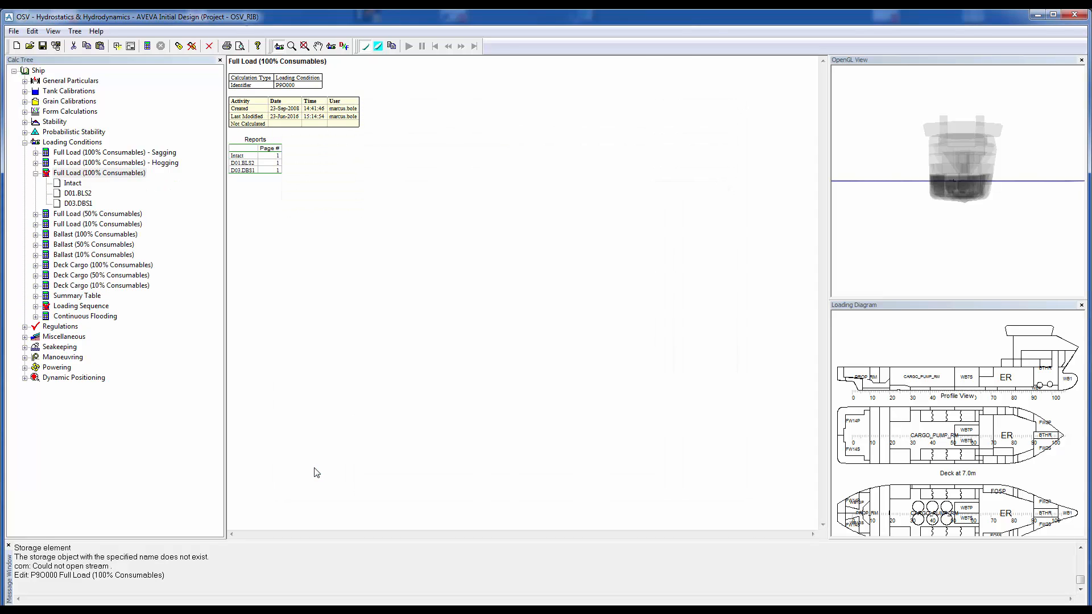
pyautogui.rightClick(86, 174)
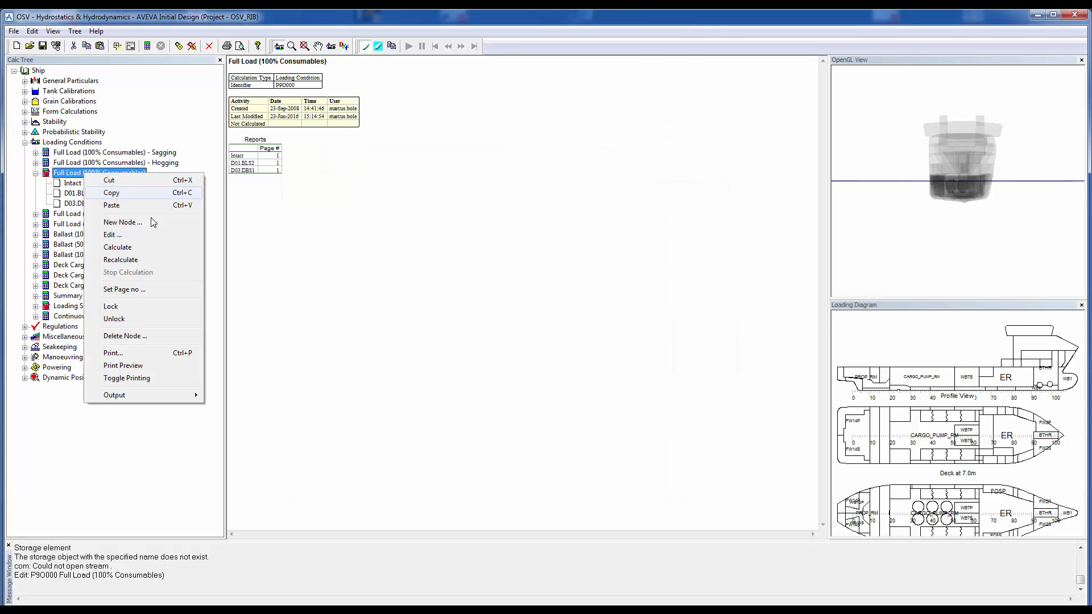
pyautogui.click(142, 247)
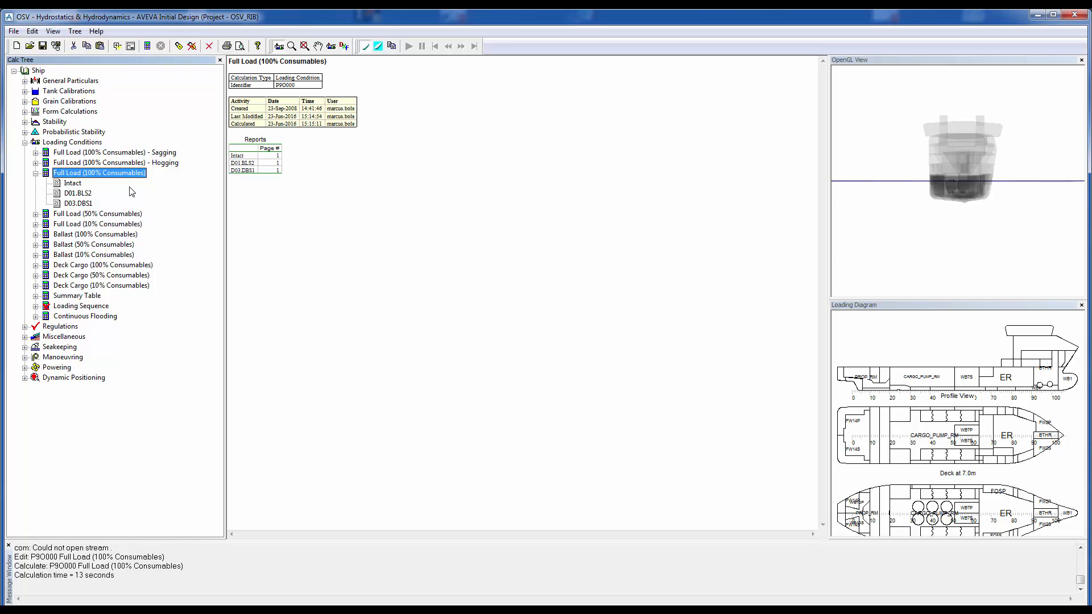
# Examine the Intact, D01.BLS2 and D03.DBS1 reports of the Full Load (100% Consumables) condition
pyautogui.click(74, 183)
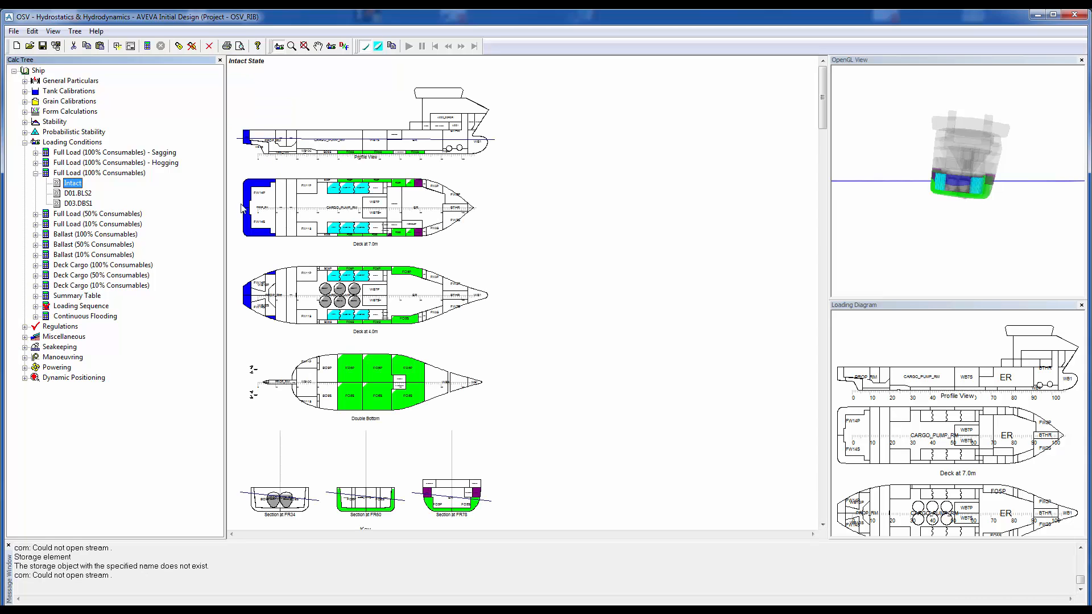
pyautogui.click(87, 194)
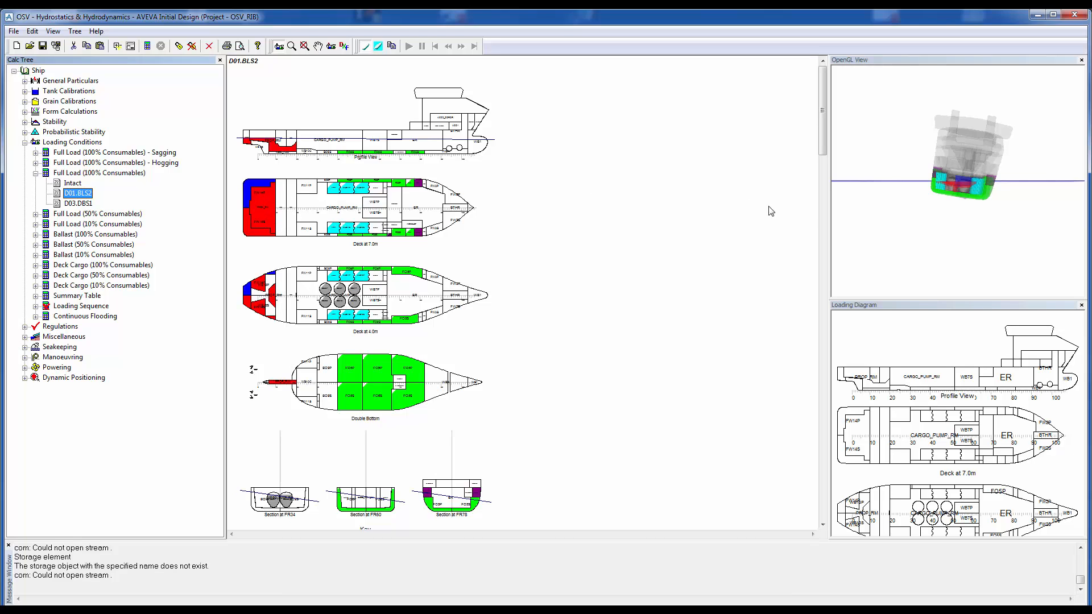
pyautogui.moveTo(823, 137); pyautogui.dragTo(816, 211)
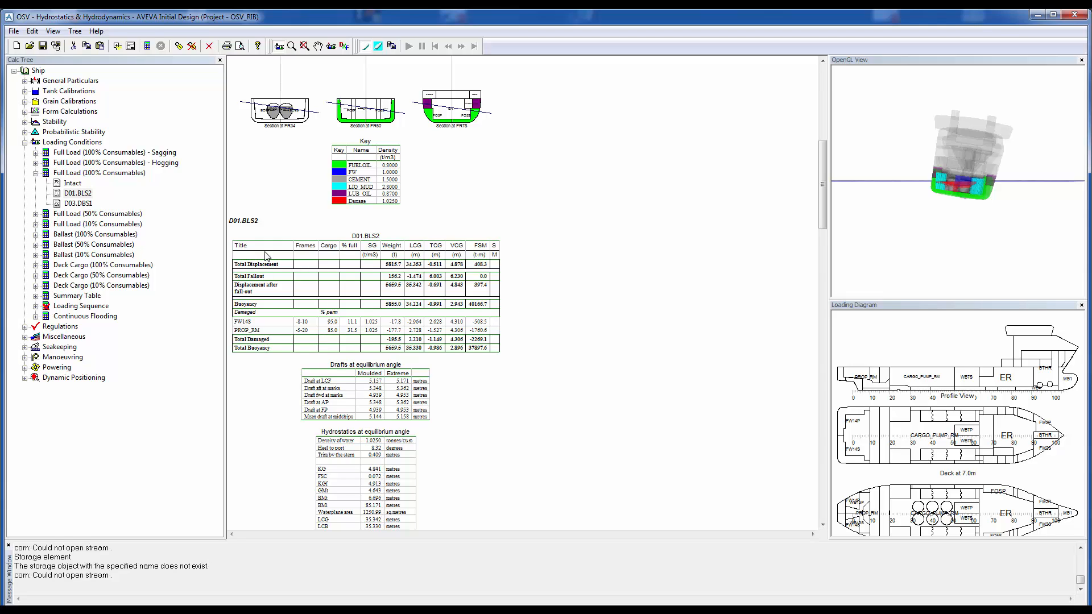
pyautogui.click(91, 204)
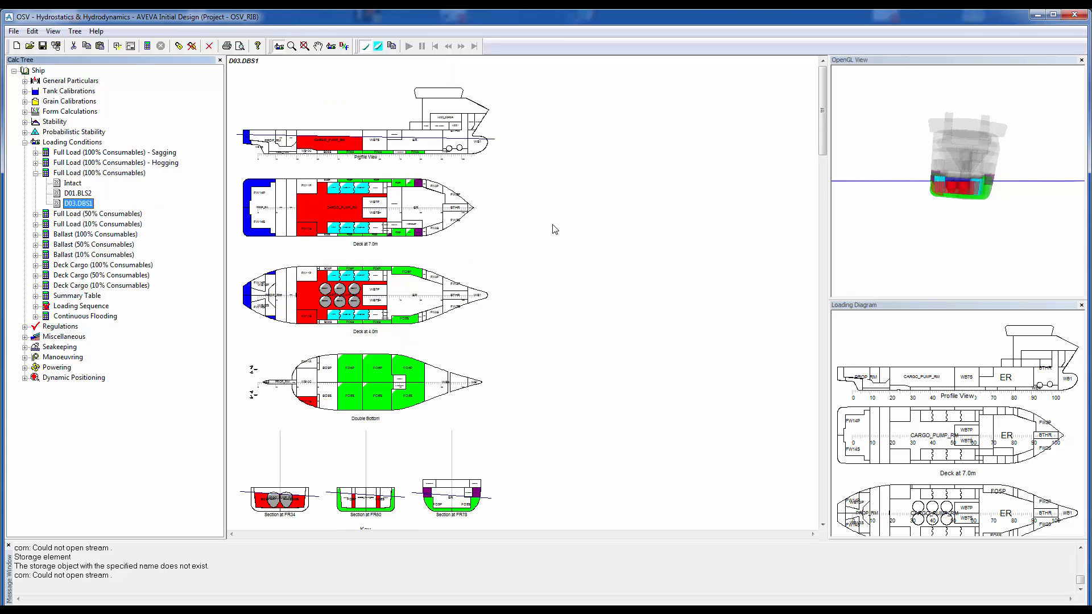
pyautogui.moveTo(823, 145); pyautogui.dragTo(824, 169)
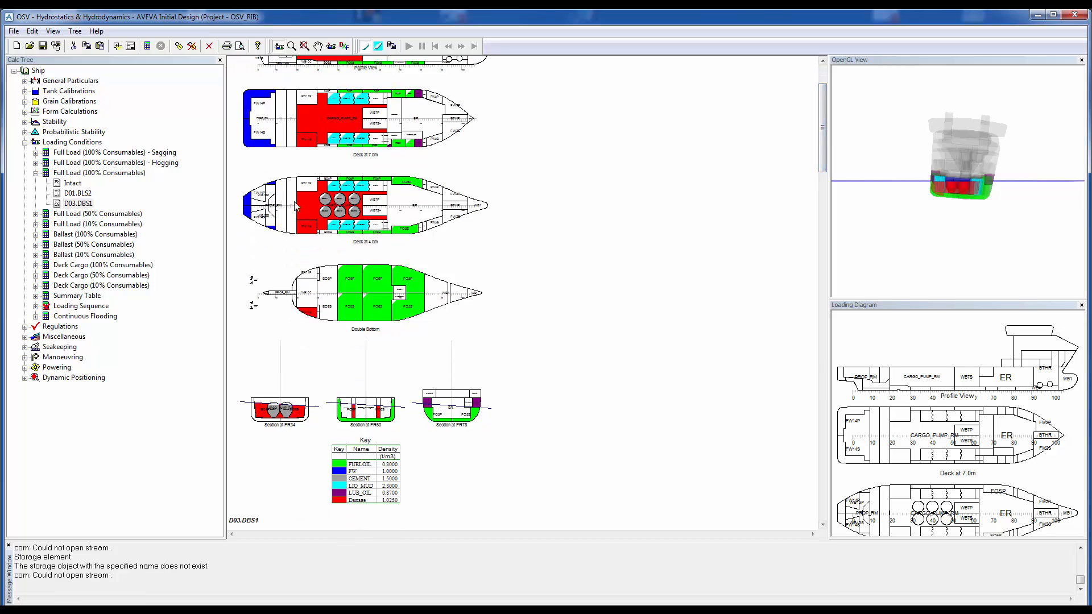
# Reopen the Intact report and examine the Damage Case Summary Table at its end
pyautogui.moveTo(942, 172); pyautogui.dragTo(994, 235)
pyautogui.click(73, 183)
pyautogui.moveTo(824, 126); pyautogui.dragTo(796, 521)
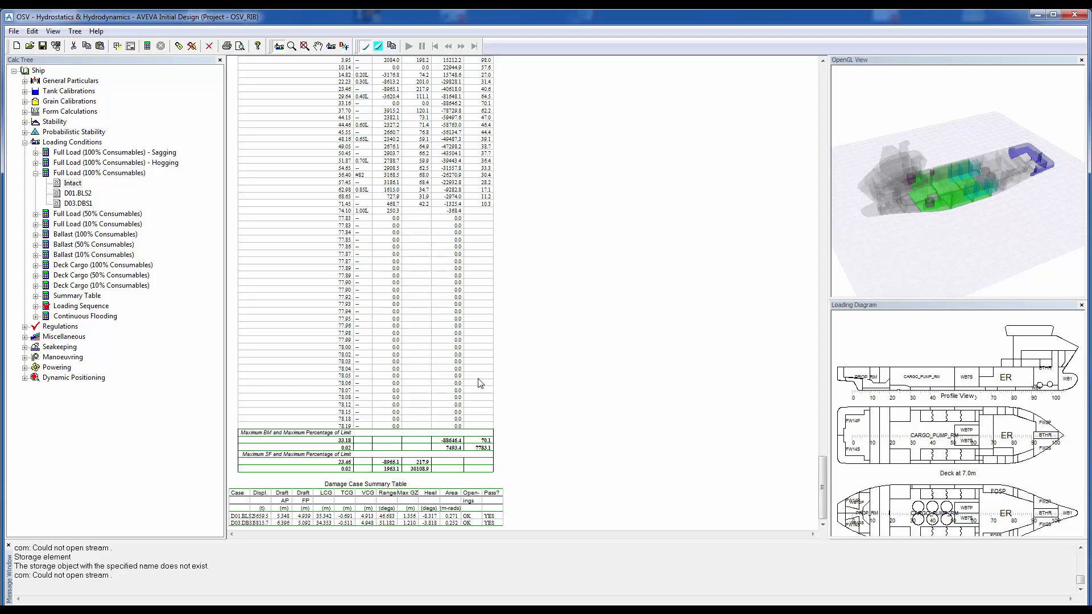
# Collapse the loading conditions and list the calculations under Stability and Probabilistic Stability
pyautogui.click(25, 143)
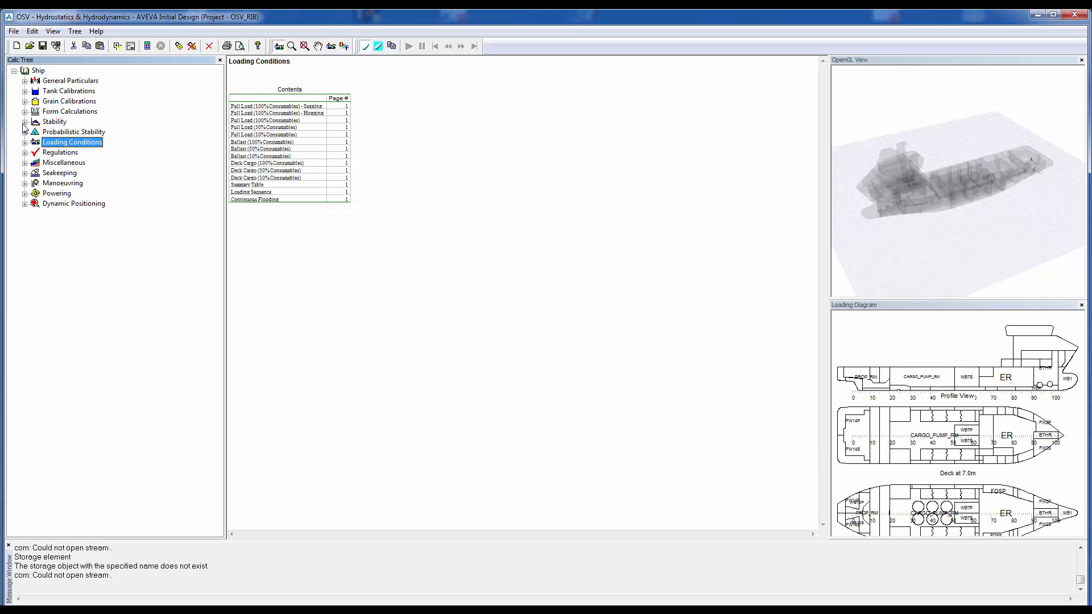
pyautogui.click(62, 124)
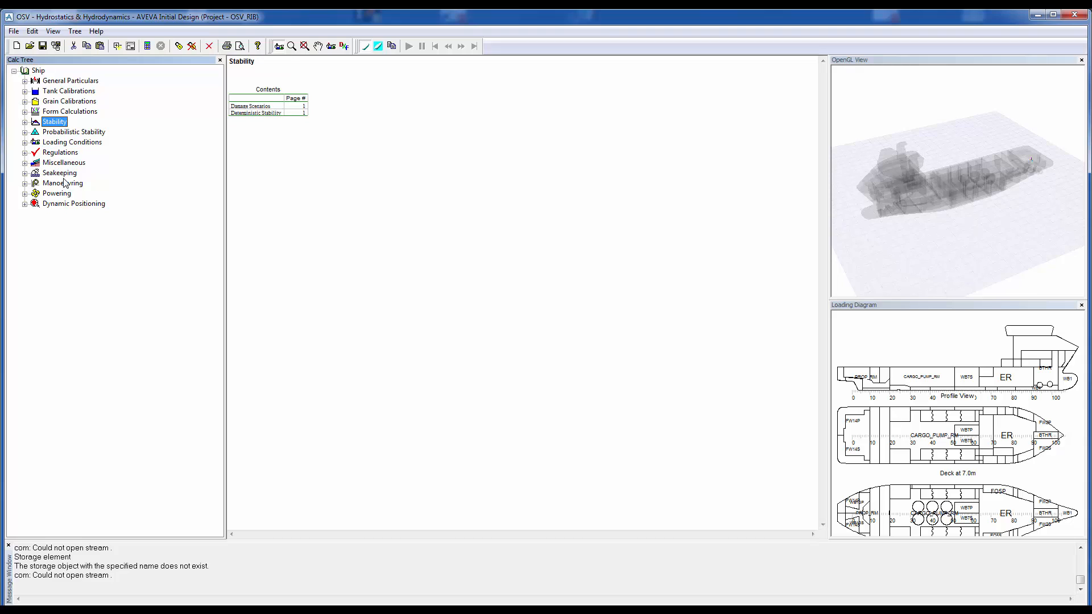
pyautogui.click(25, 122)
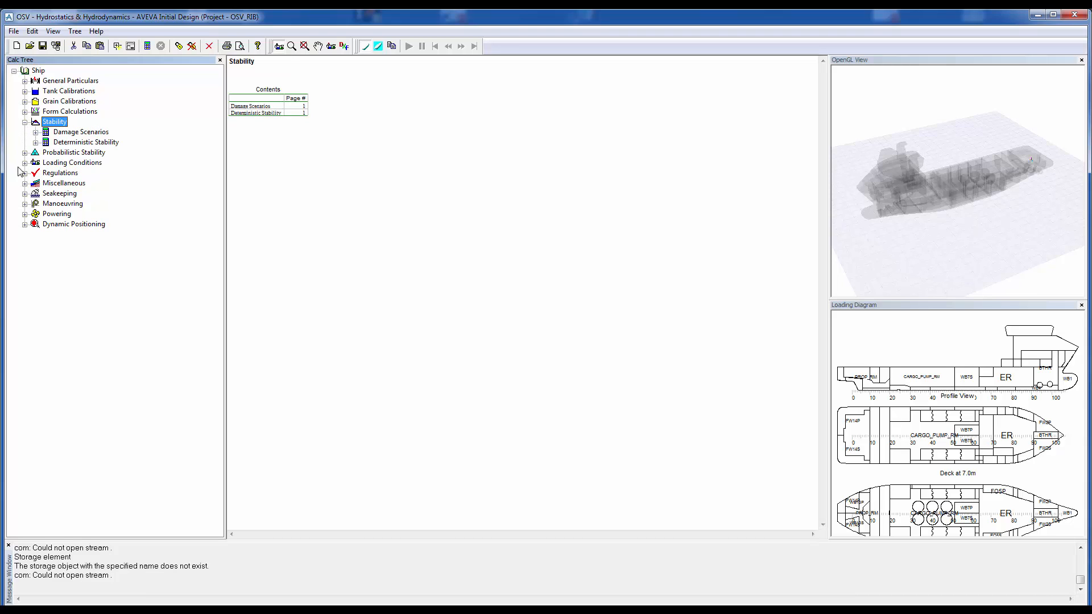
pyautogui.click(24, 153)
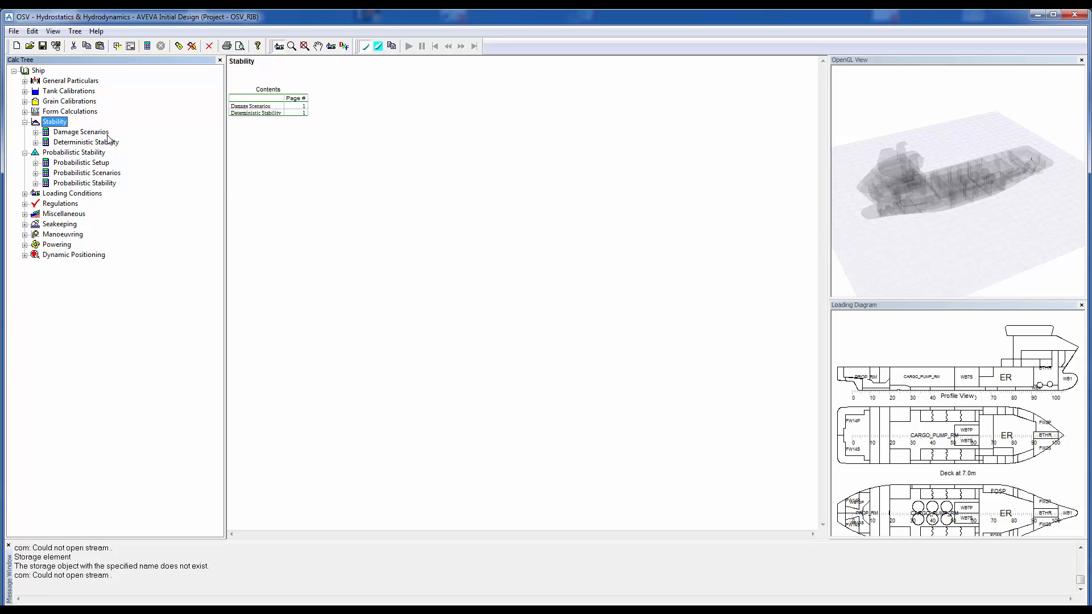
# Open the Damage Scenarios calculation under Stability for editing and expand its reports
pyautogui.click(85, 131)
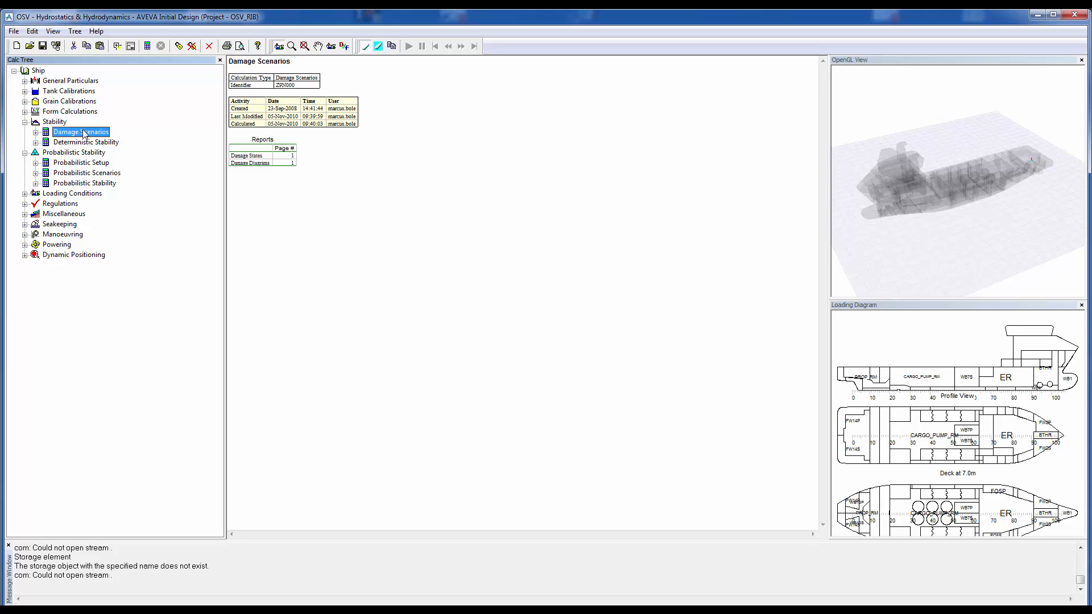
pyautogui.click(35, 132)
pyautogui.rightClick(87, 132)
pyautogui.click(111, 190)
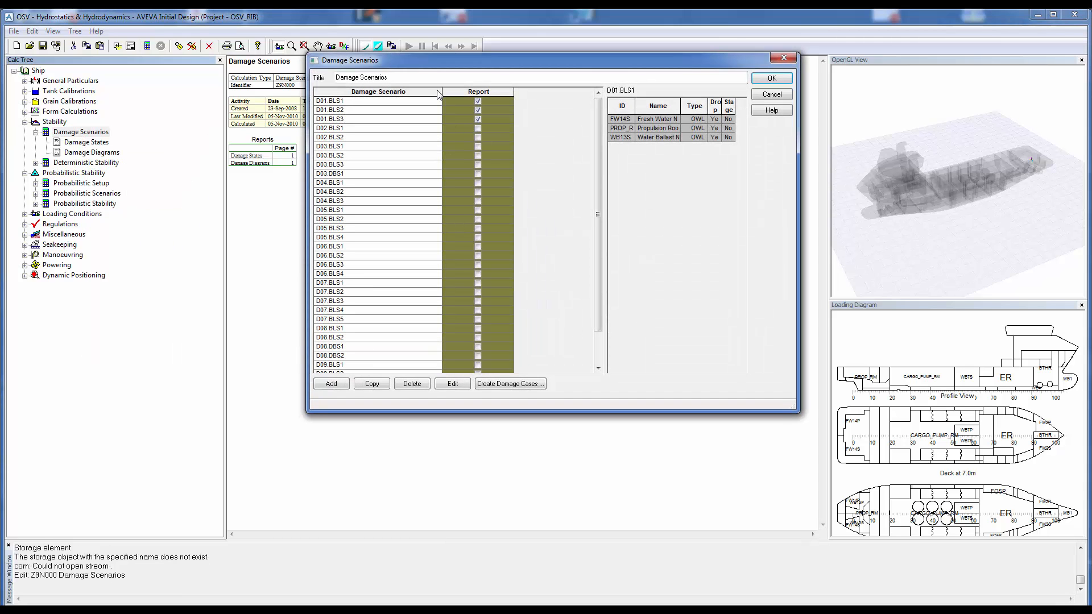
pyautogui.moveTo(426, 62); pyautogui.dragTo(395, 111)
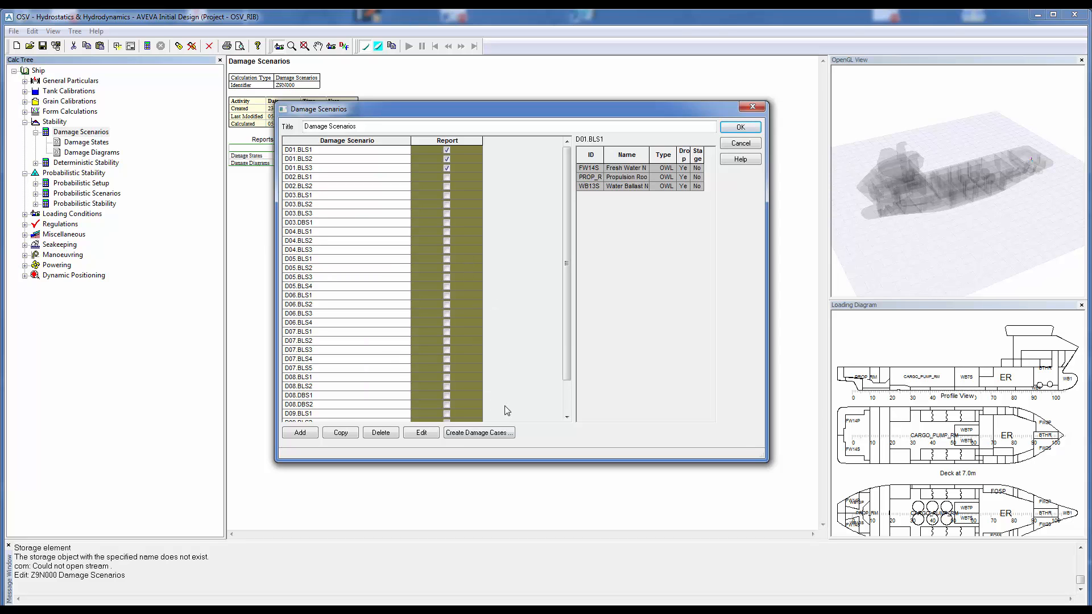
# Review the general and compartment settings for creating damage cases, and cancel without generating any
pyautogui.click(504, 435)
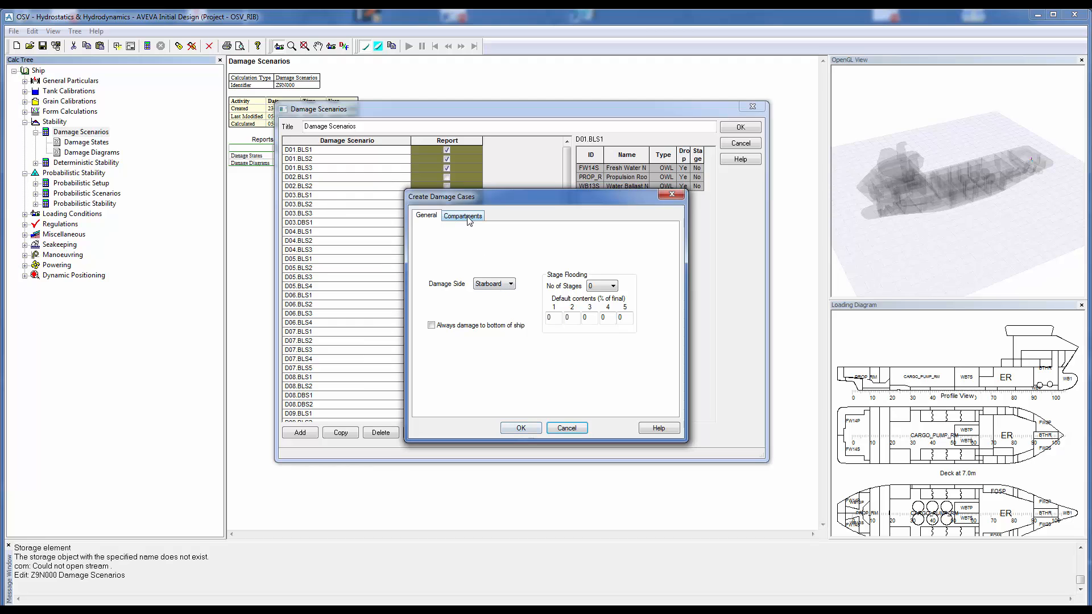
pyautogui.click(466, 217)
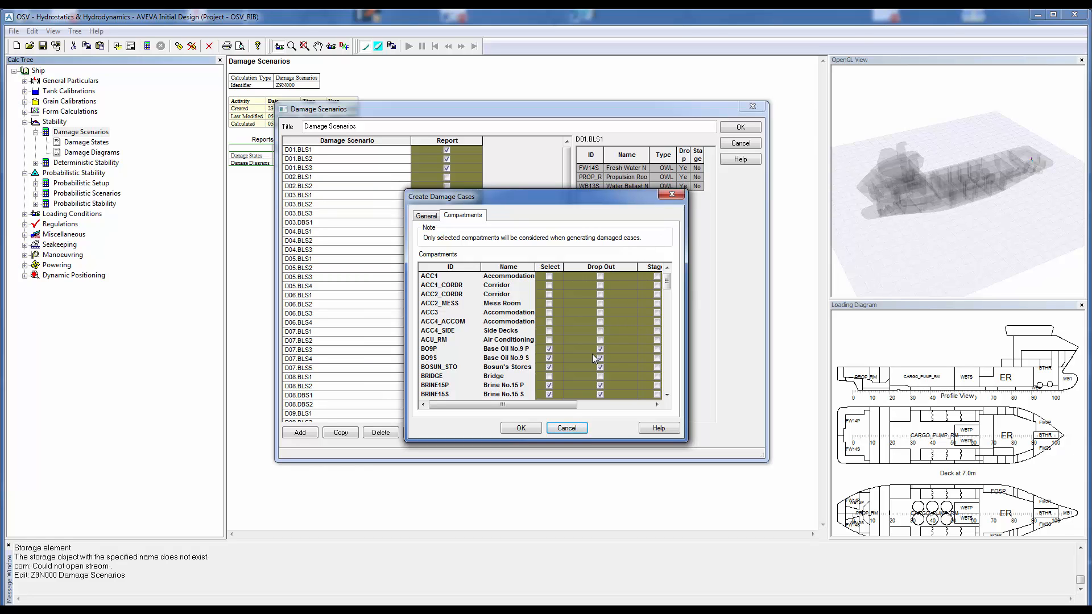
pyautogui.click(567, 429)
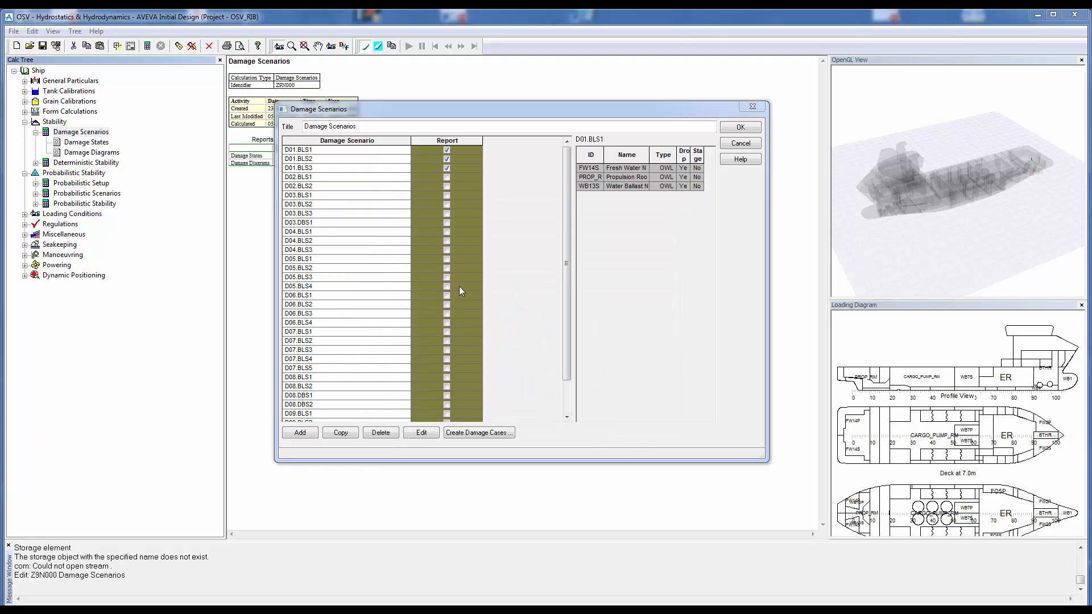
# Open damage scenario D04.BLS1 for editing, review its compartment damage and other data, and accept it
pyautogui.click(327, 232)
pyautogui.click(422, 432)
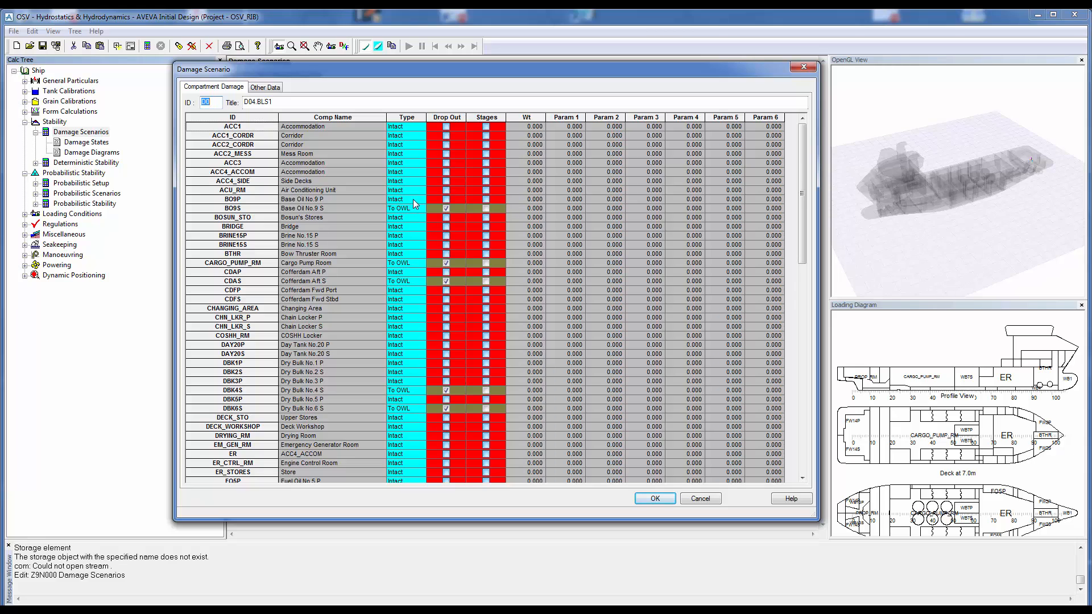
pyautogui.click(266, 87)
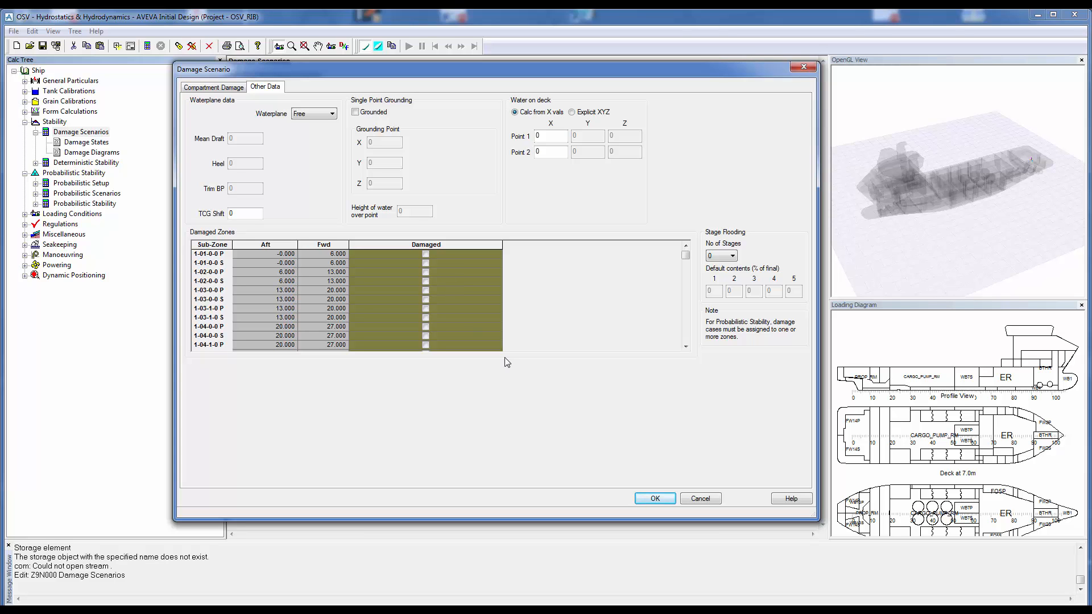
pyautogui.click(228, 91)
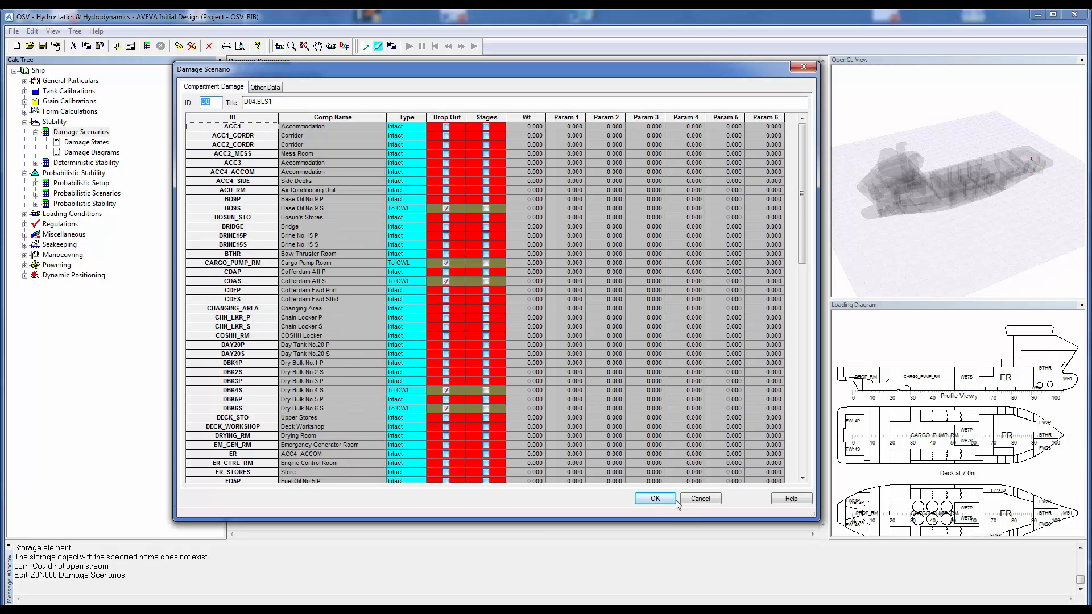
pyautogui.click(654, 498)
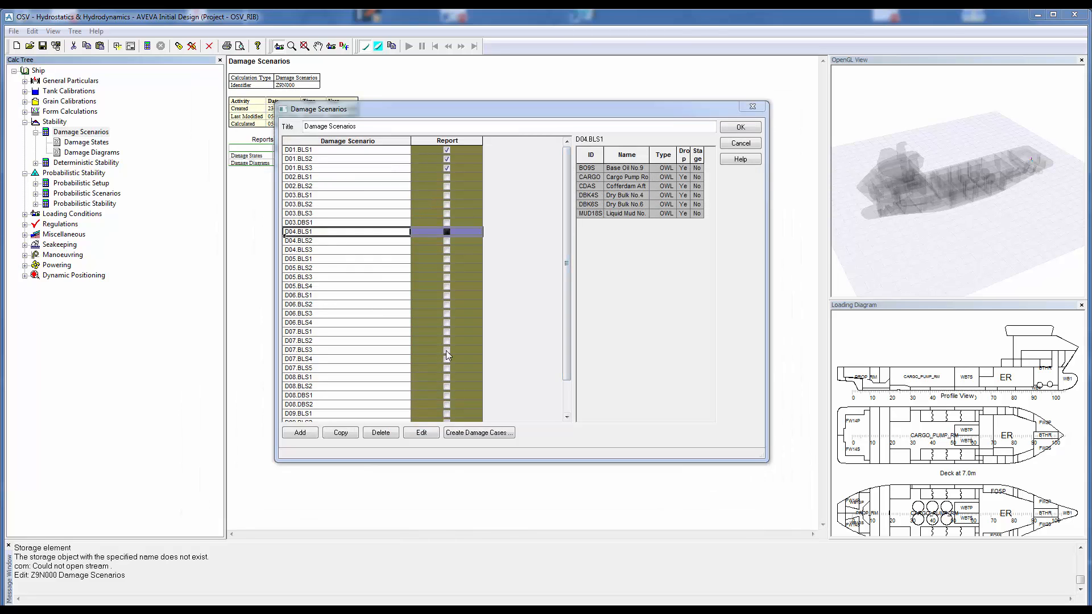
# Accept the Damage Scenarios settings and run the Damage Scenarios calculation
pyautogui.click(730, 132)
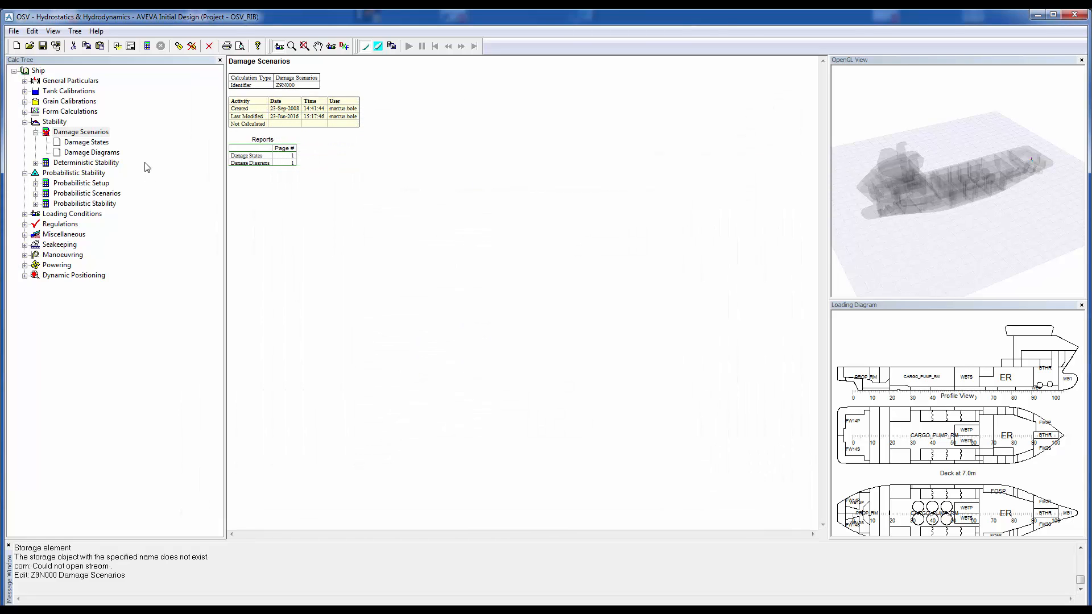
pyautogui.rightClick(96, 135)
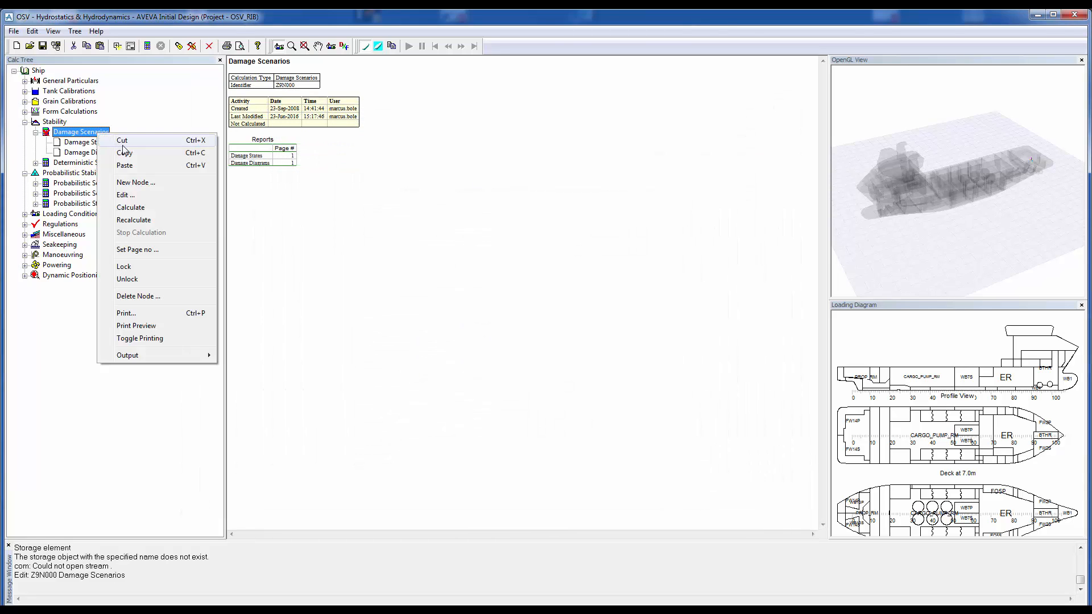
pyautogui.click(139, 207)
# Examine the Damage Diagrams report and the Damage States report of the Damage Scenarios calculation
pyautogui.click(104, 155)
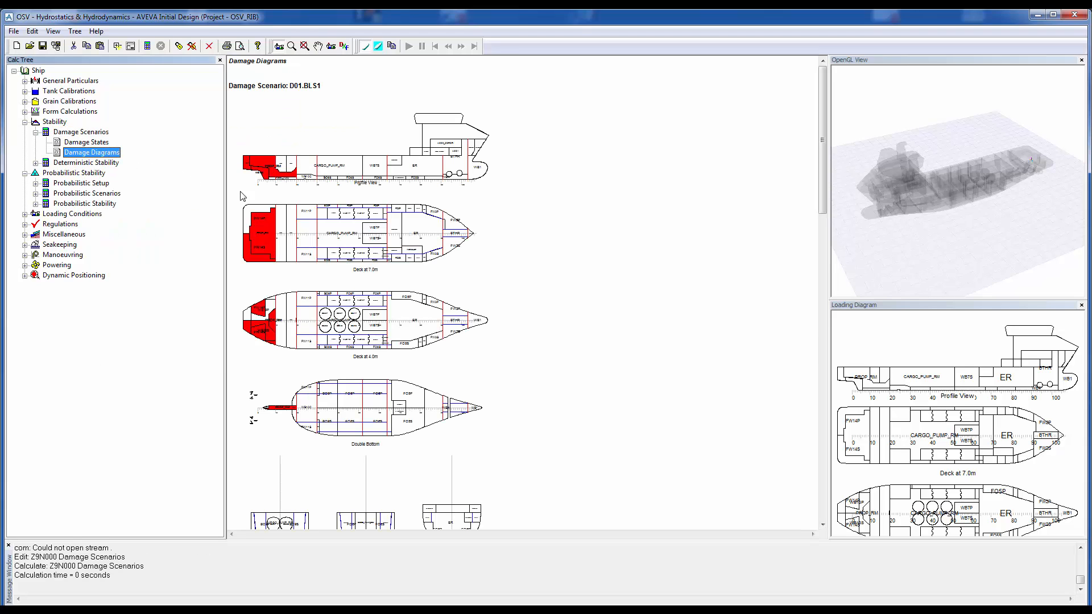
pyautogui.moveTo(821, 110); pyautogui.dragTo(819, 157)
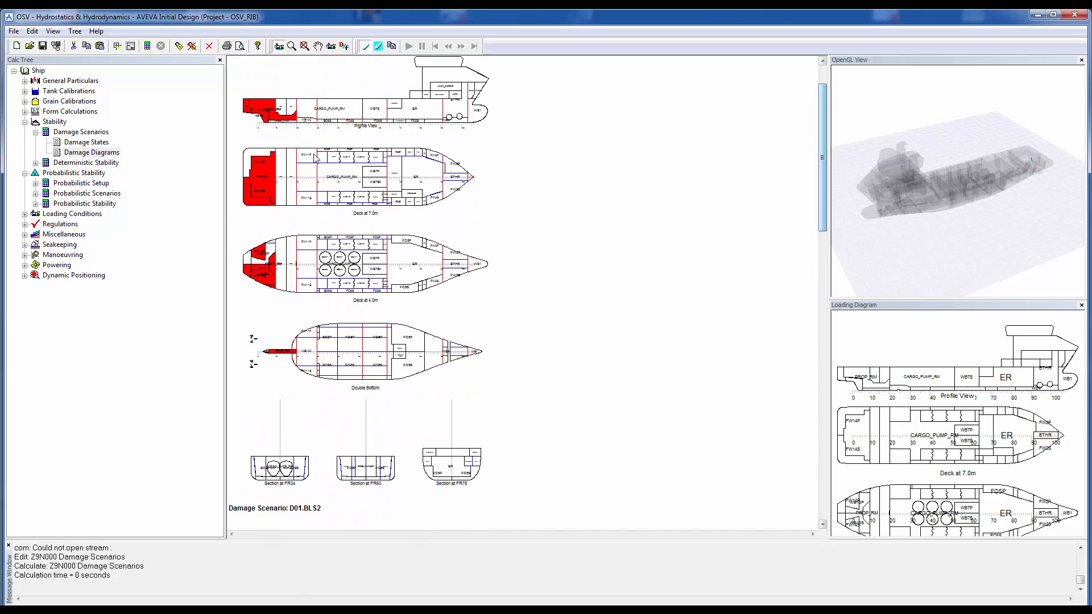
pyautogui.click(100, 142)
pyautogui.moveTo(822, 81); pyautogui.dragTo(801, 73)
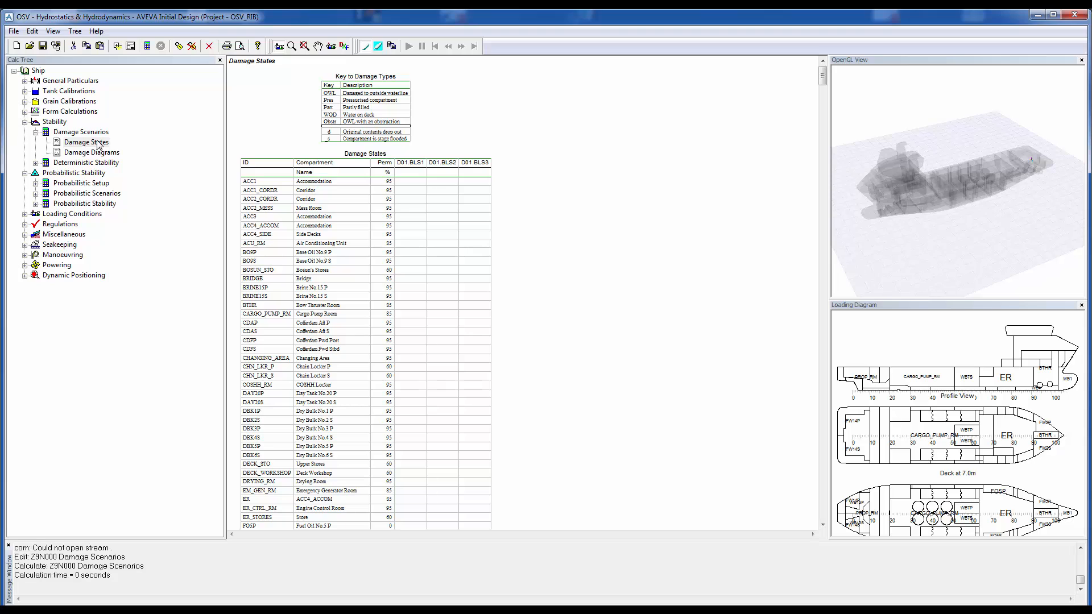
# Review the general and damage and waves settings of the Deterministic Stability calculation, and cancel without changes
pyautogui.click(35, 132)
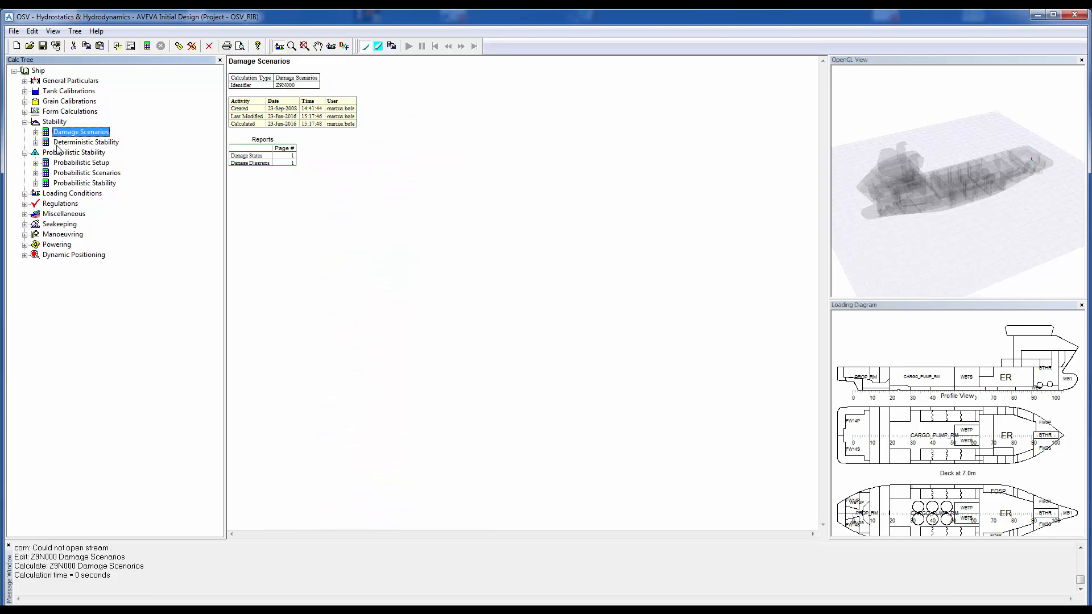
pyautogui.click(35, 142)
pyautogui.click(74, 143)
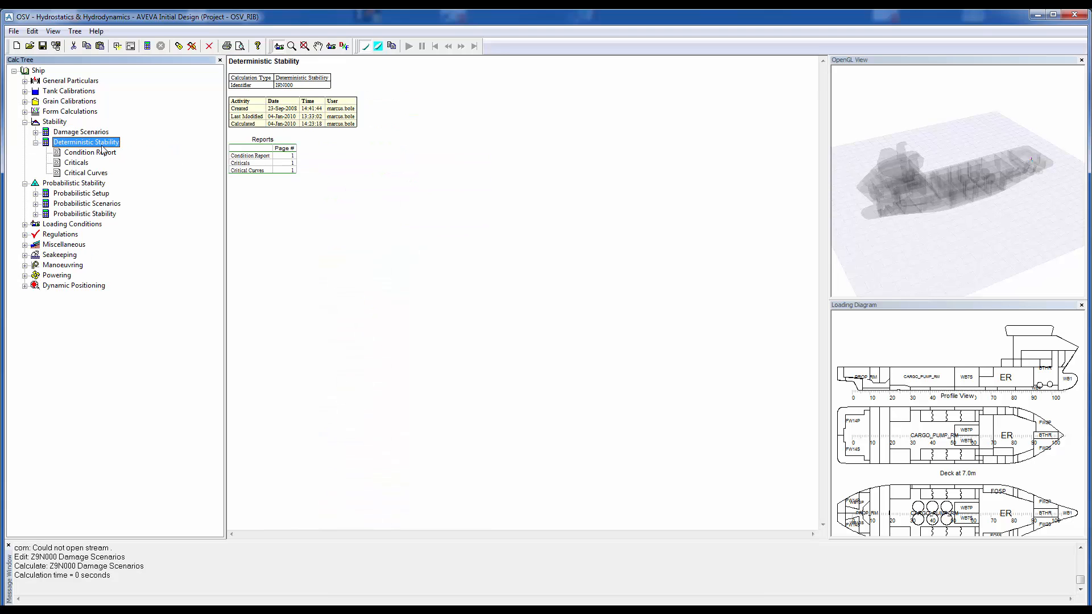
pyautogui.rightClick(88, 142)
pyautogui.click(141, 203)
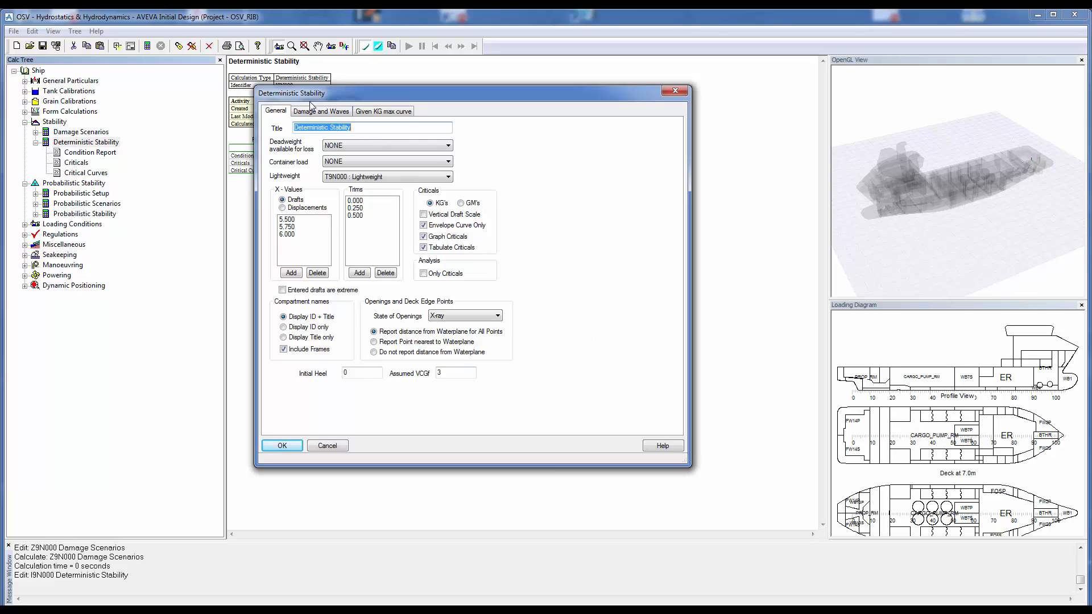
pyautogui.click(316, 112)
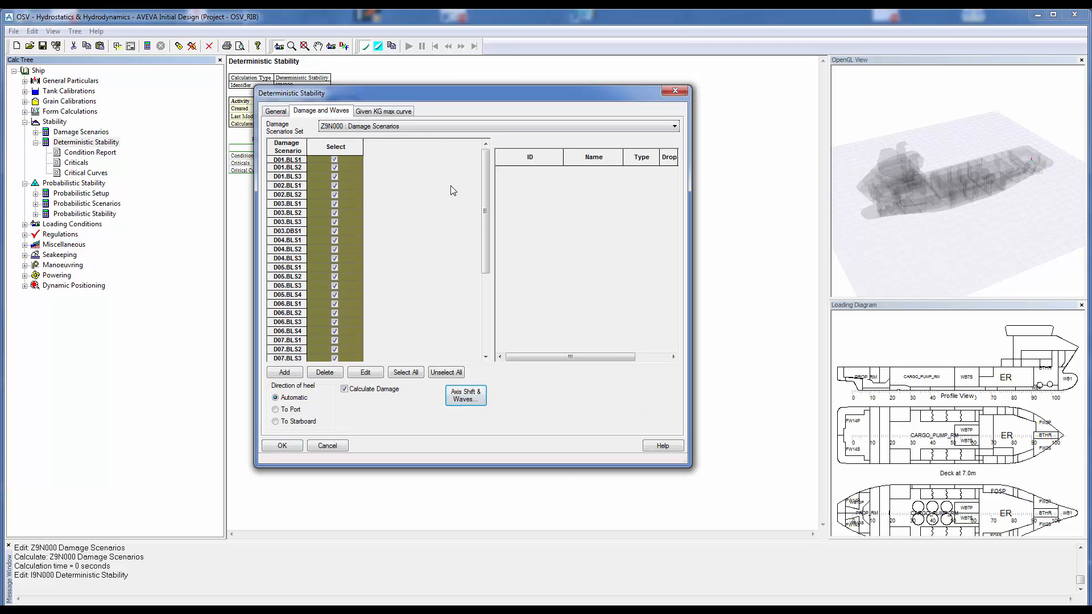
pyautogui.click(327, 446)
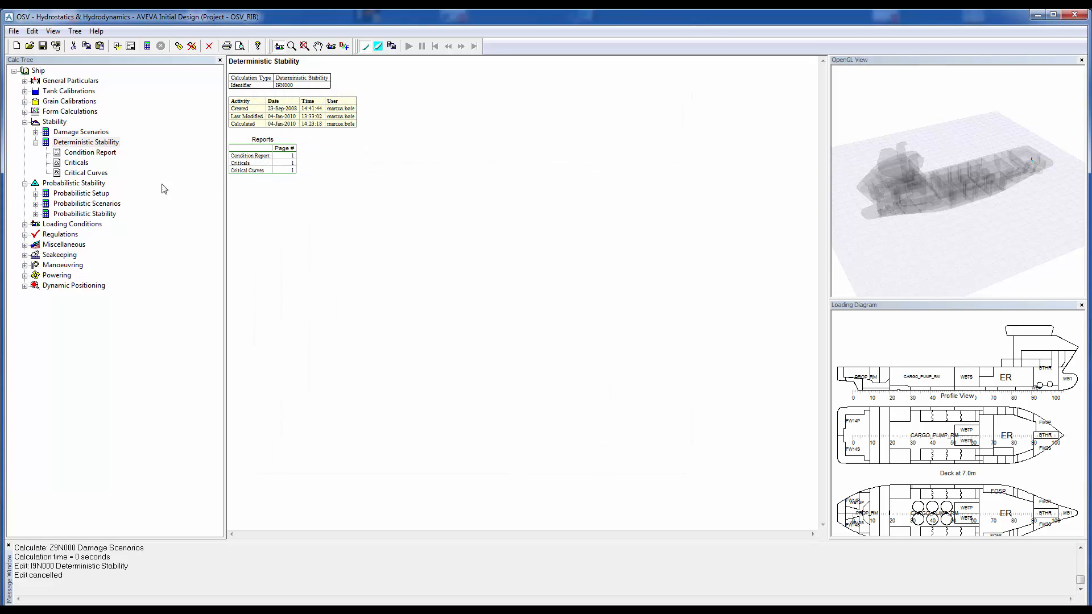
# Examine the Critical Curves report and the Criticals report of Deterministic Stability
pyautogui.click(94, 173)
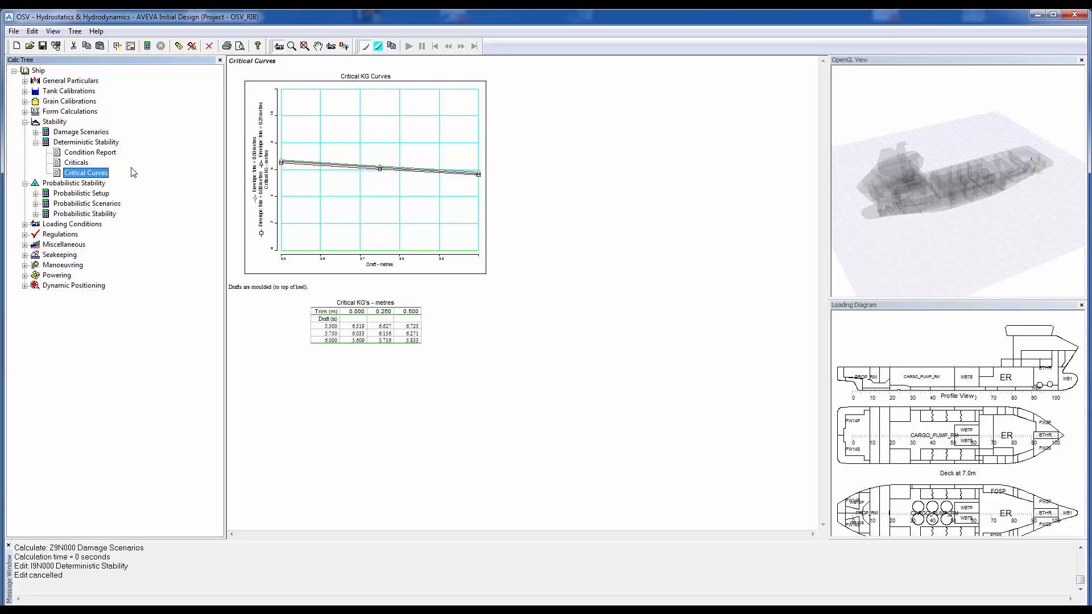
pyautogui.click(80, 163)
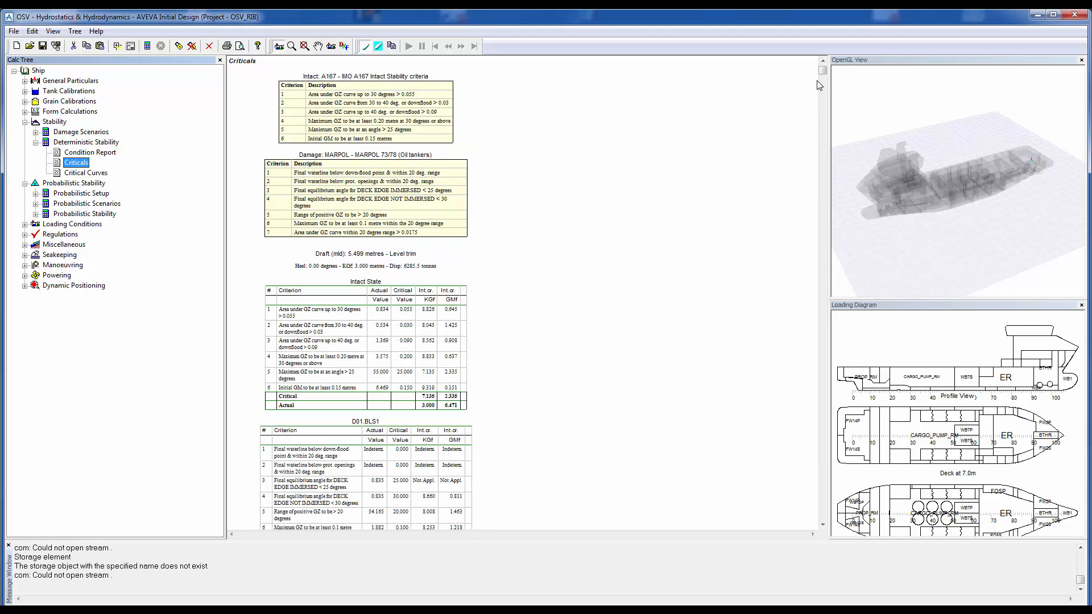
pyautogui.moveTo(822, 71); pyautogui.dragTo(817, 108)
# Read through the Deterministic Stability Condition Report, from the intact state to the damage scenarios' GZ curves and immersion particulars
pyautogui.click(85, 153)
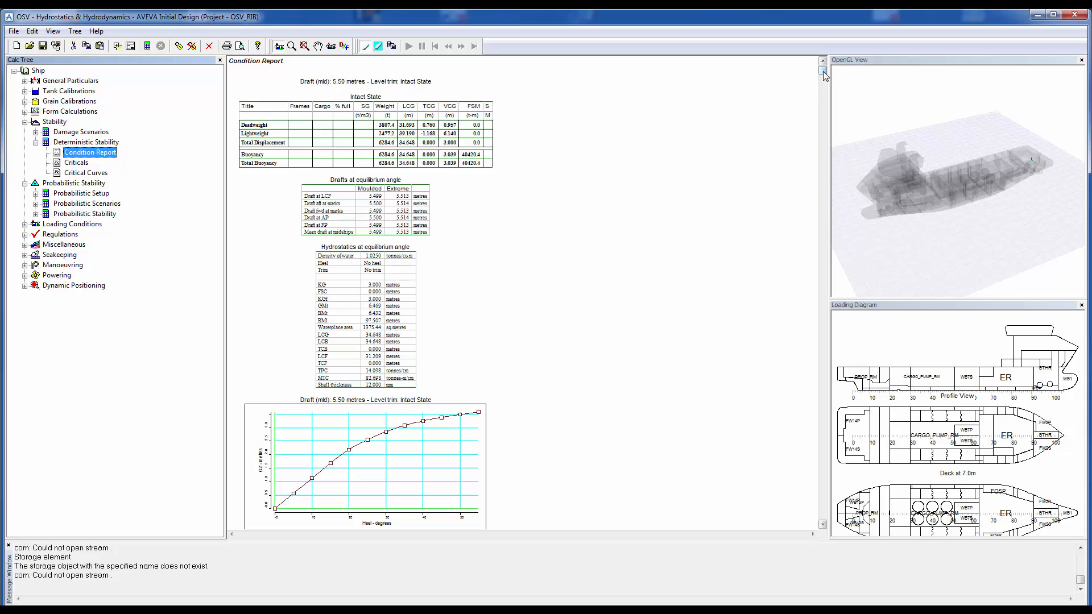
pyautogui.scroll(-15, 823, 71)
pyautogui.moveTo(823, 73); pyautogui.dragTo(716, 214)
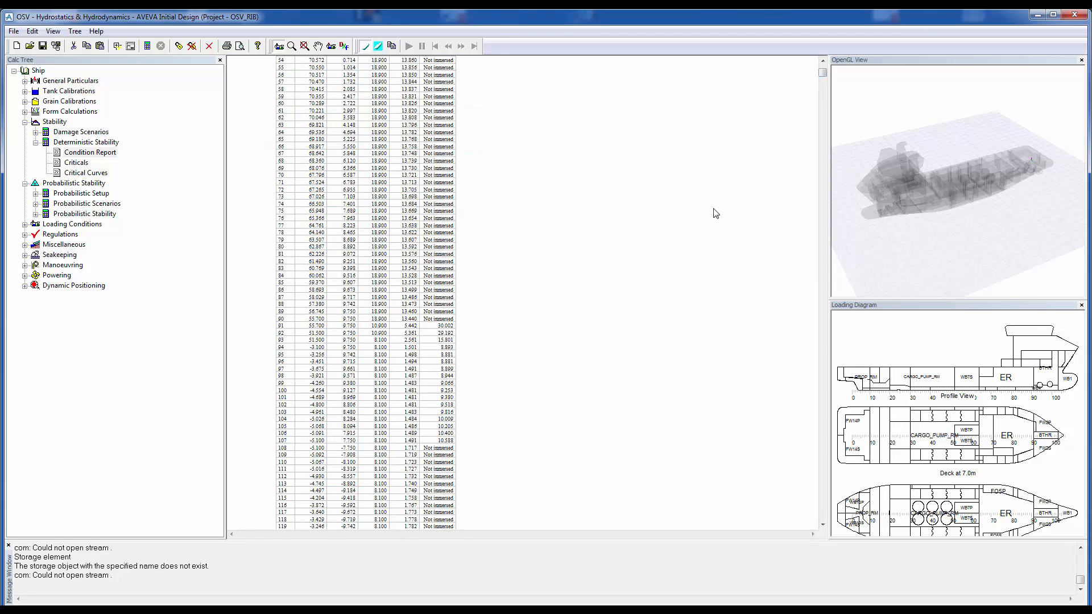
pyautogui.scroll(-2, 716, 214)
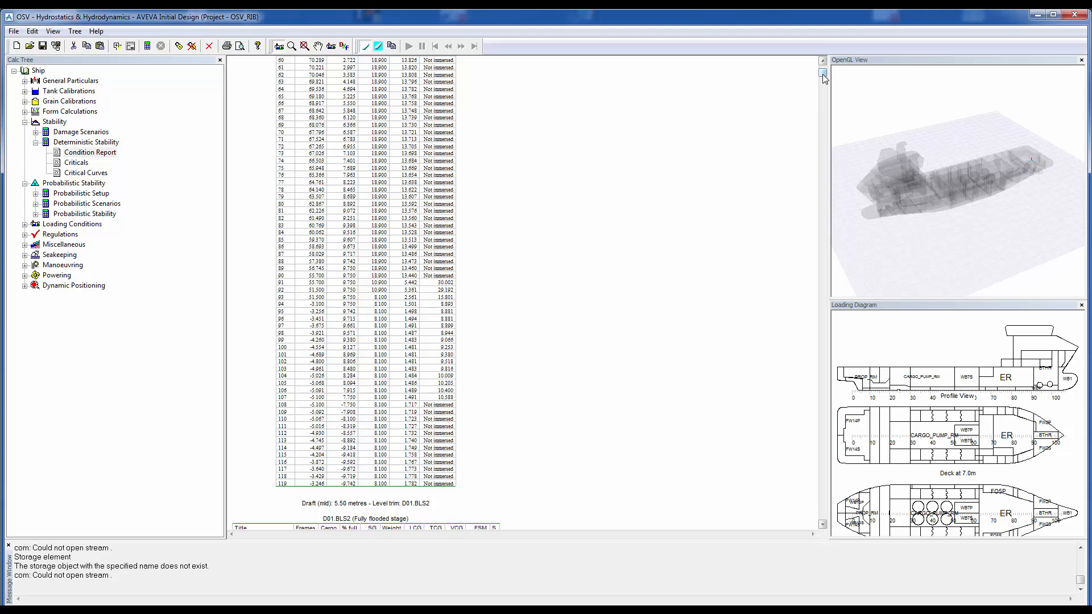
pyautogui.moveTo(824, 75); pyautogui.dragTo(827, 69)
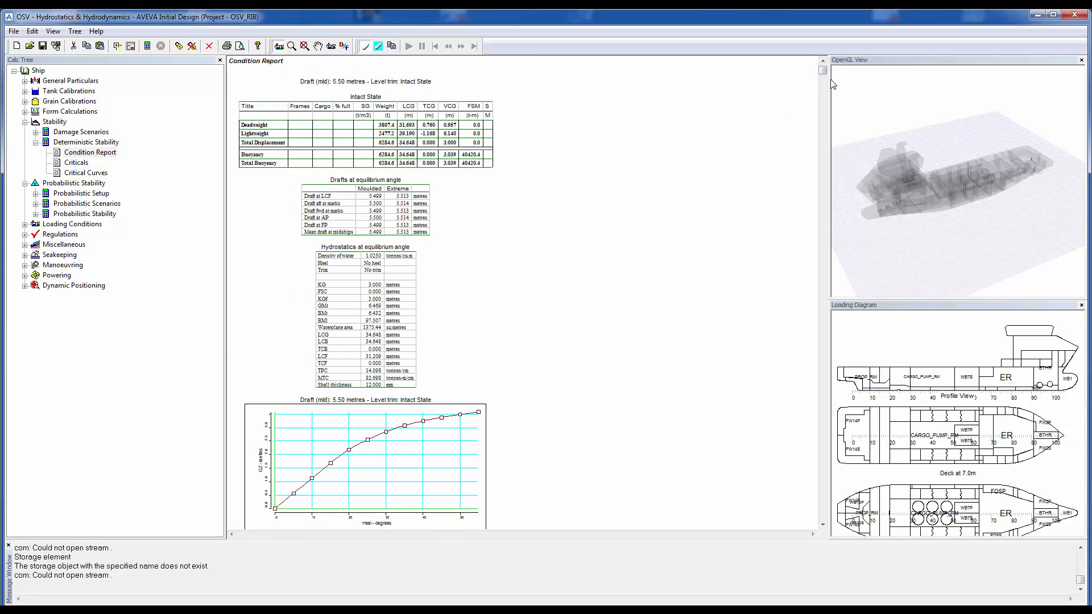
pyautogui.moveTo(823, 72)
pyautogui.mouseDown()
pyautogui.moveTo(825, 93)
pyautogui.moveTo(822, 79)
pyautogui.mouseUp()
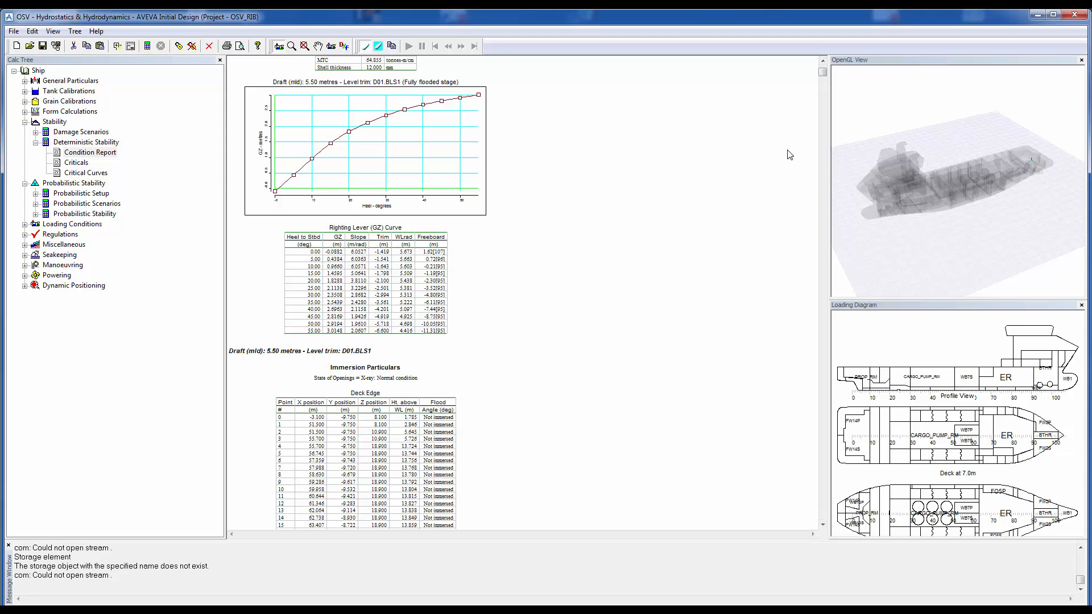
pyautogui.moveTo(825, 72); pyautogui.dragTo(802, 174)
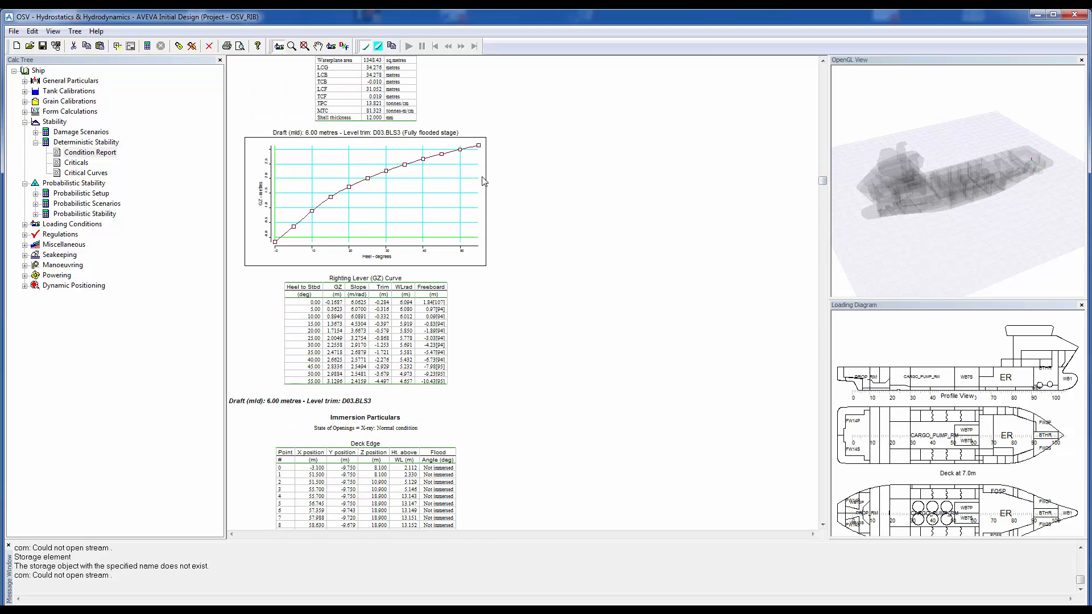
# Collapse Deterministic Stability, open Probabilistic Setup for editing, and review its probabilistic criteria and zone boundary surfaces
pyautogui.click(35, 142)
pyautogui.click(74, 152)
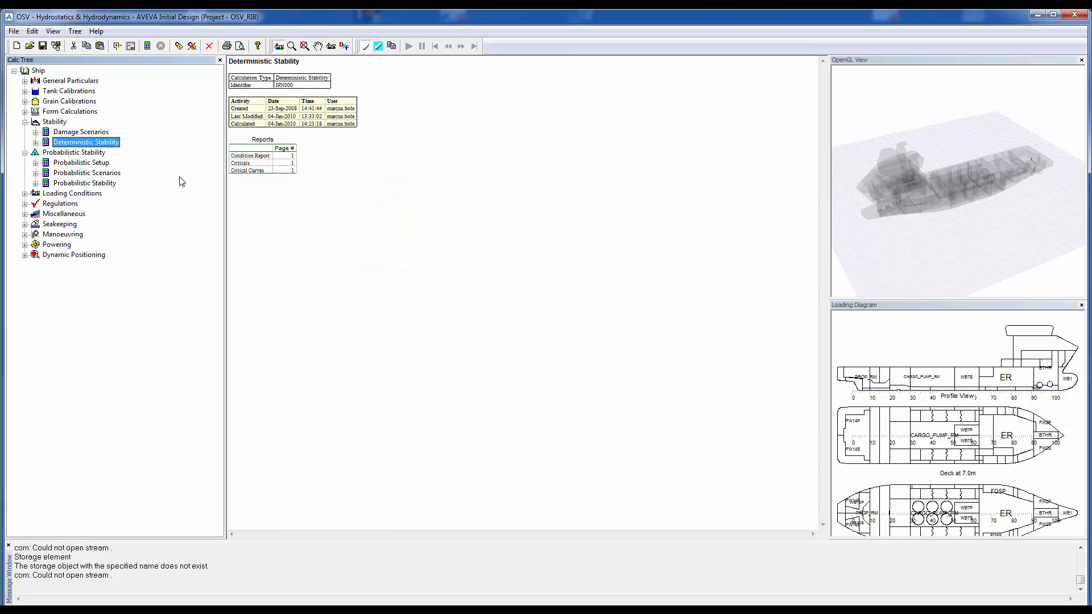
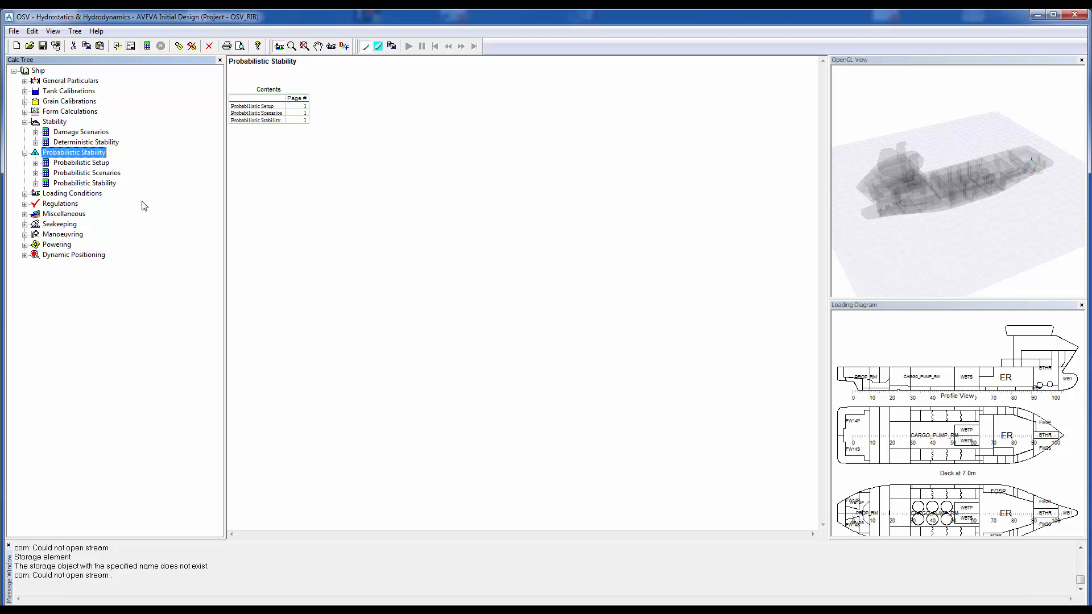
pyautogui.click(77, 164)
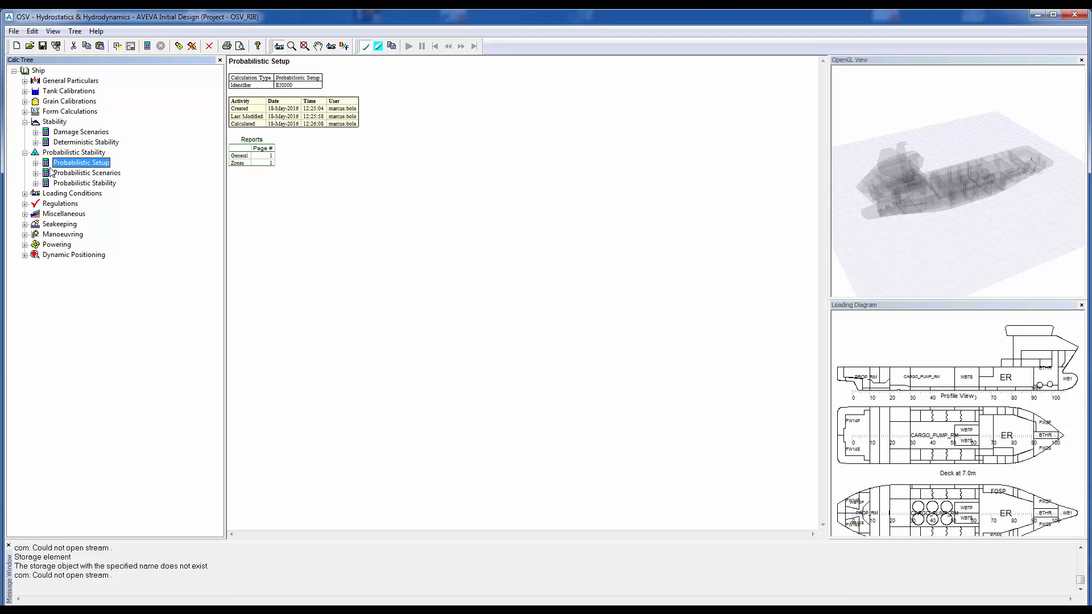
pyautogui.click(36, 163)
pyautogui.rightClick(67, 165)
pyautogui.click(88, 225)
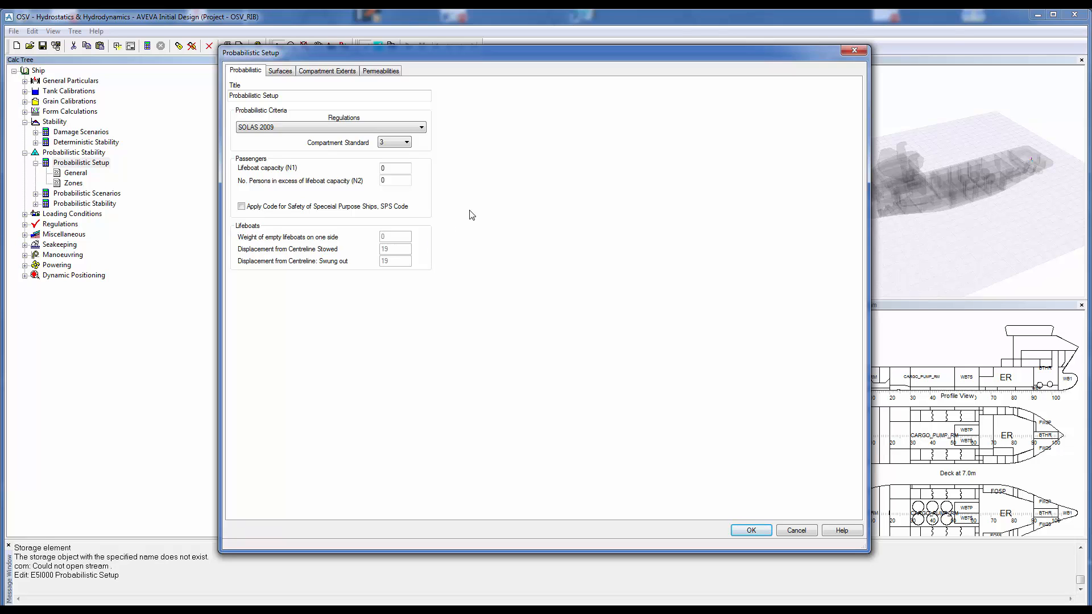
pyautogui.click(287, 72)
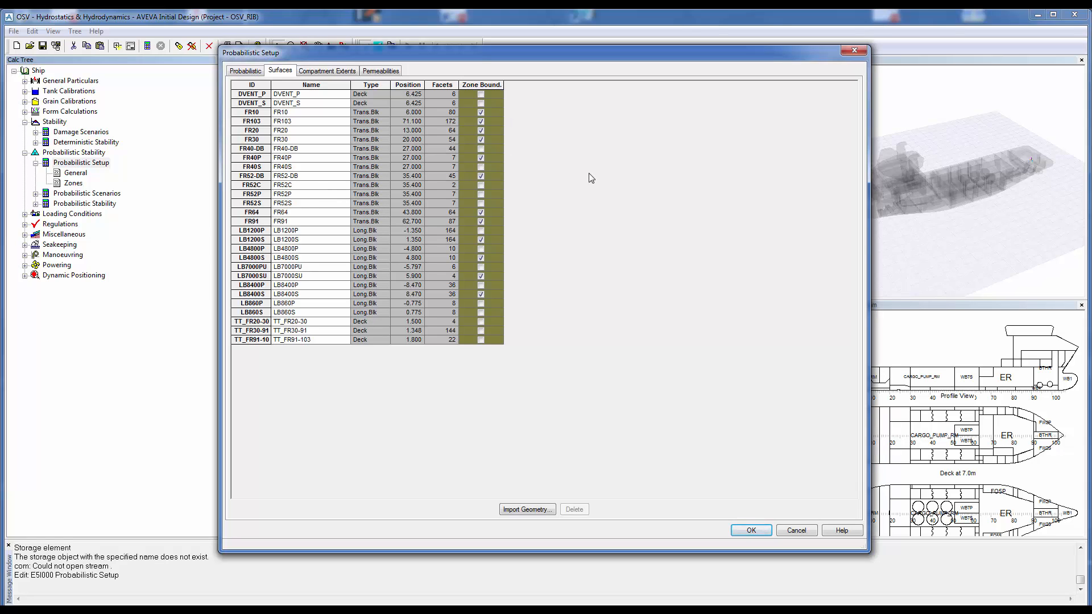
# Widen the compartment Name column in the permeabilities table and look through the damage permeabilities per loading condition
pyautogui.click(400, 72)
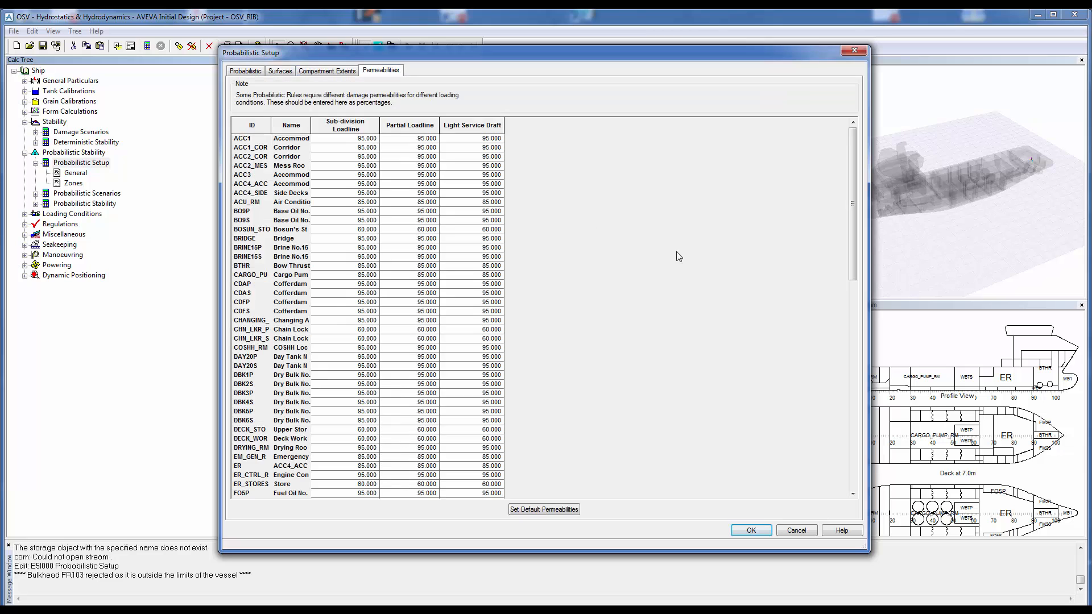
pyautogui.moveTo(312, 126); pyautogui.dragTo(385, 125)
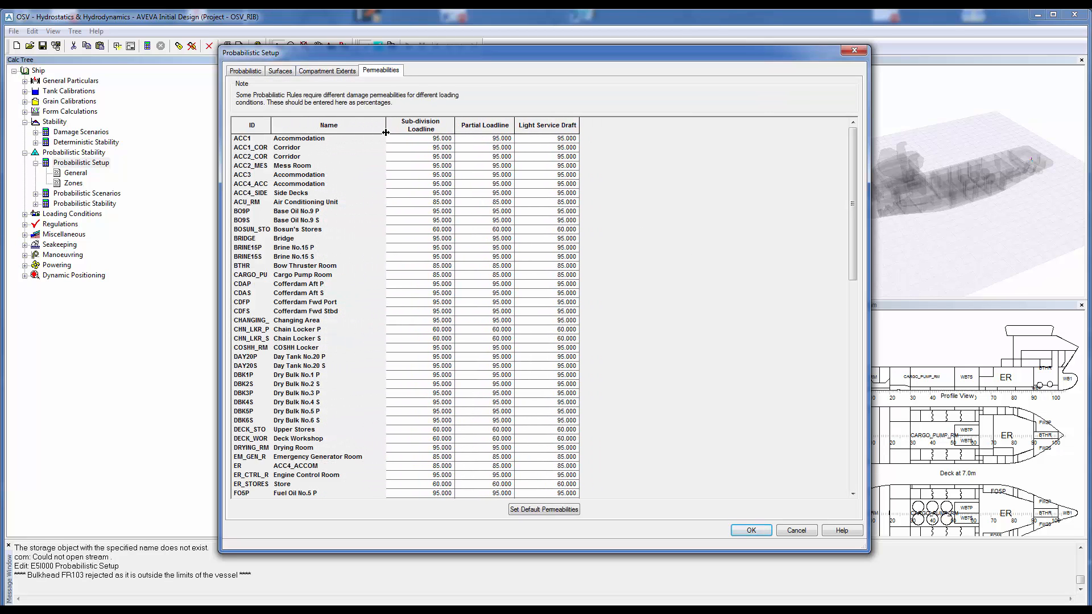
pyautogui.moveTo(856, 168); pyautogui.dragTo(832, 219)
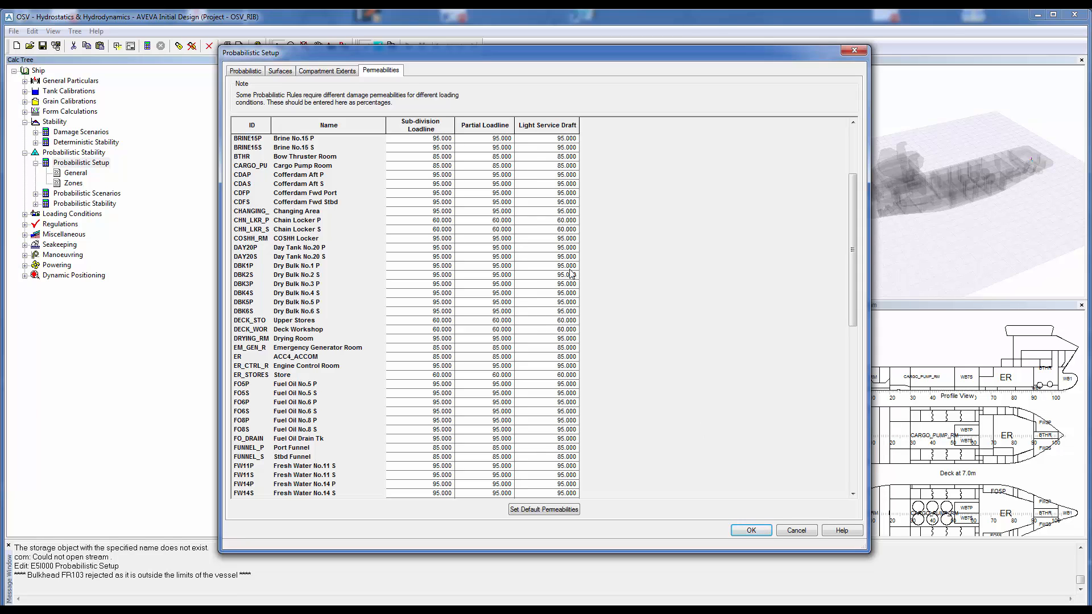
# Accept the Probabilistic Setup settings and run the Probabilistic Setup calculation
pyautogui.click(751, 530)
pyautogui.rightClick(103, 168)
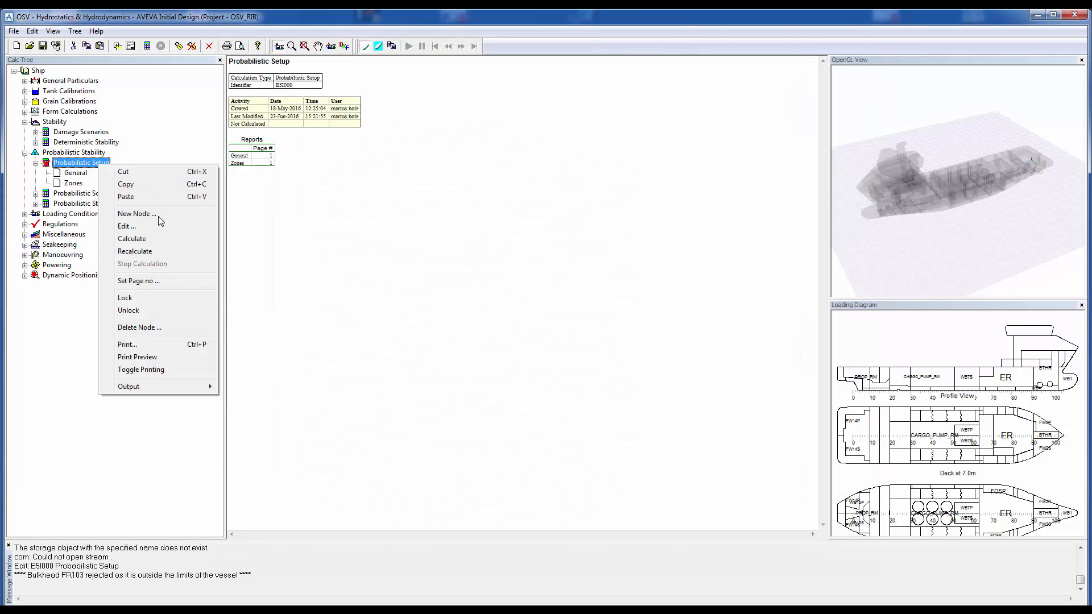
pyautogui.click(165, 238)
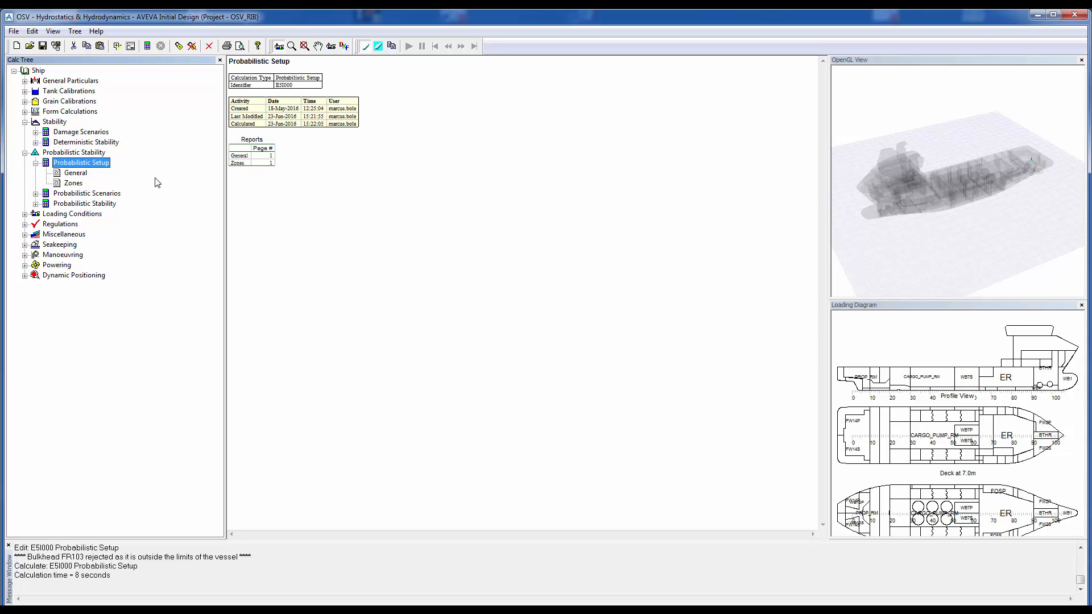
# Examine the General report and the Zones report of Probabilistic Setup, including the Primary Zones table
pyautogui.click(76, 173)
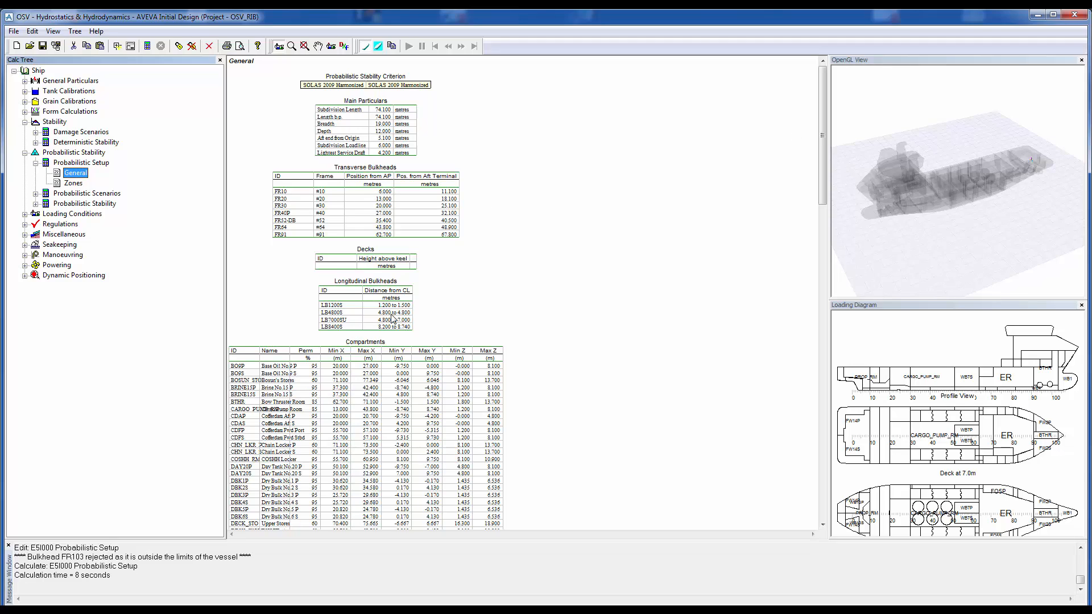
pyautogui.moveTo(824, 115); pyautogui.dragTo(735, 136)
pyautogui.click(73, 183)
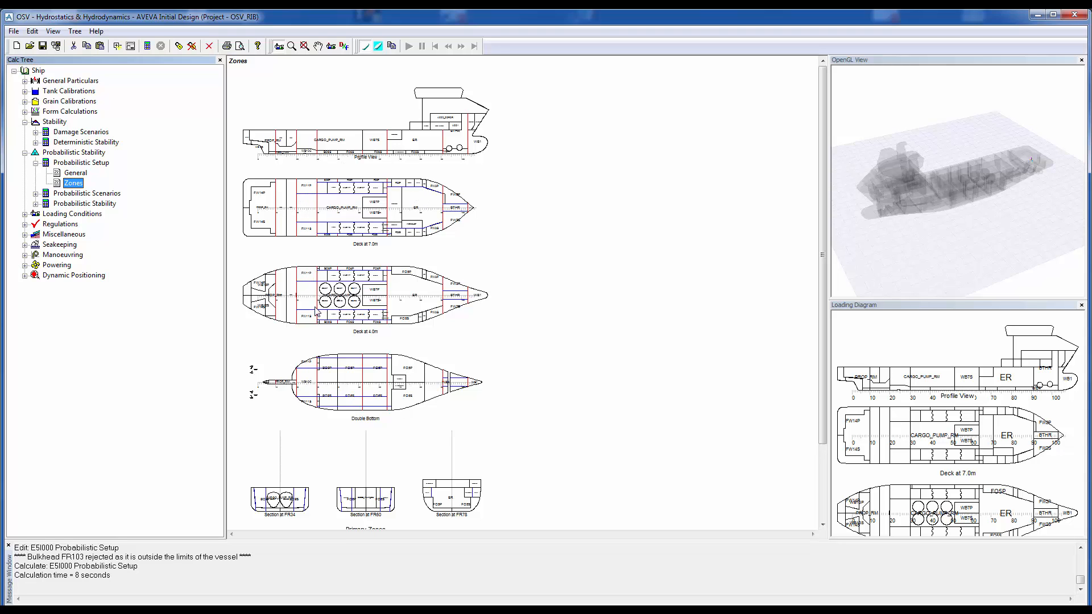
pyautogui.moveTo(821, 179); pyautogui.dragTo(821, 253)
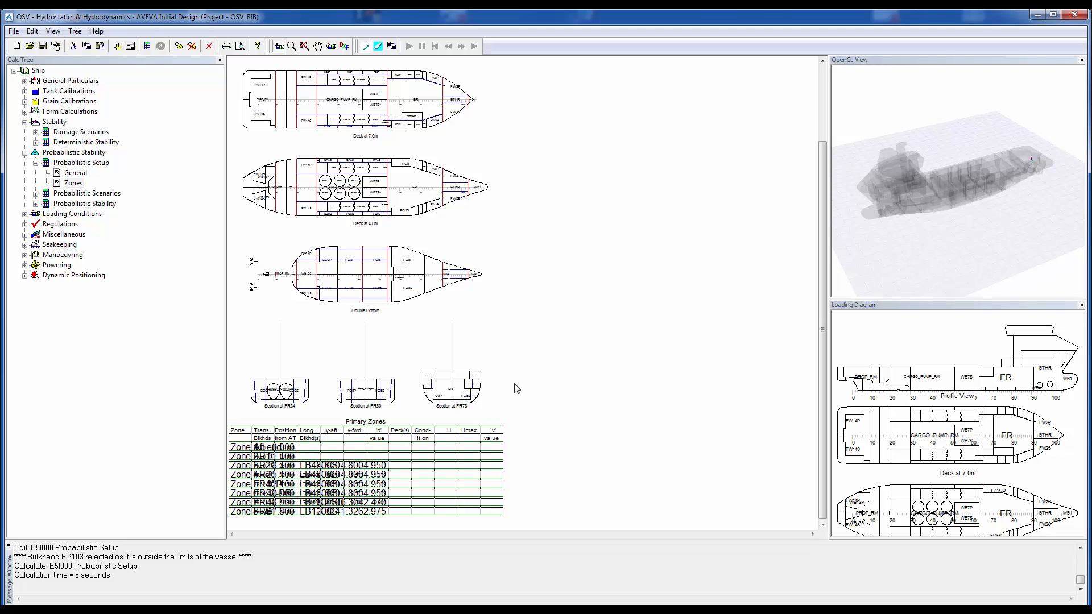
# Collapse Probabilistic Setup, open Probabilistic Scenarios for editing, and look over its damage scenarios before closing it without changes
pyautogui.click(36, 163)
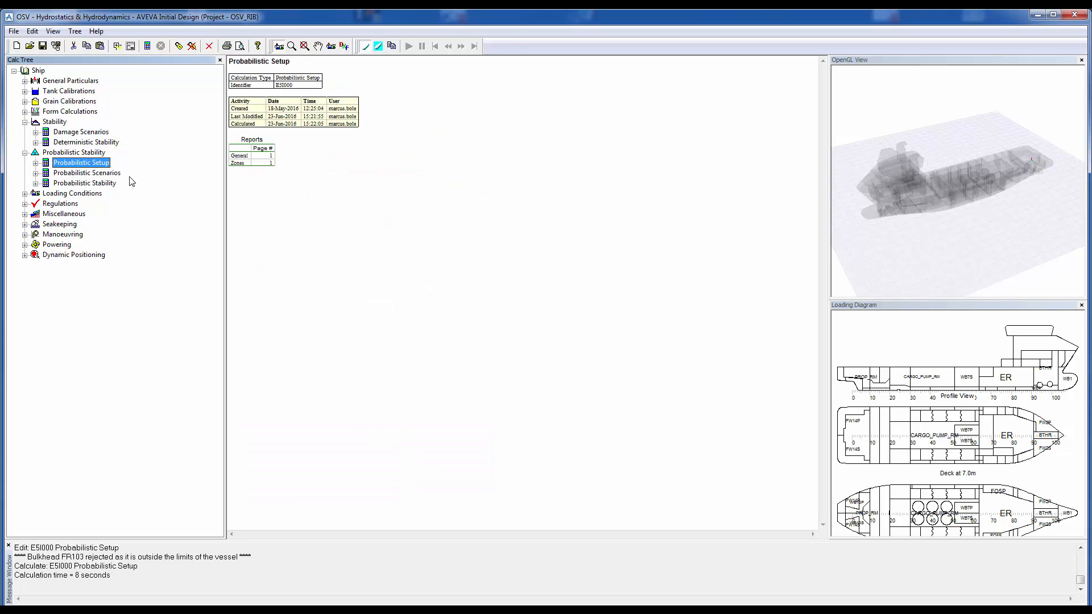
pyautogui.click(98, 172)
pyautogui.click(36, 173)
pyautogui.rightClick(78, 174)
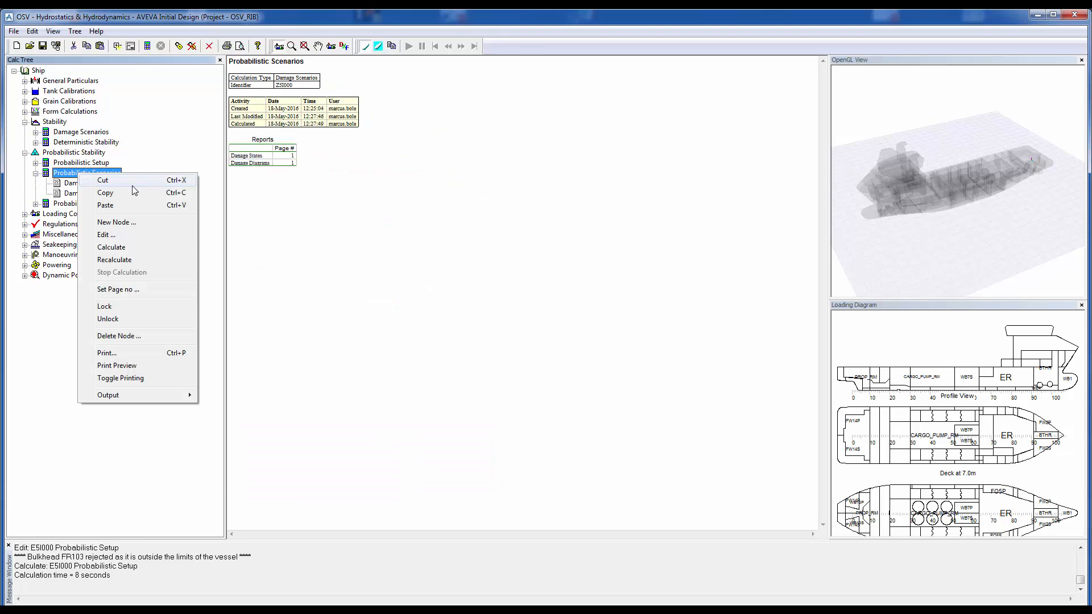
pyautogui.click(102, 235)
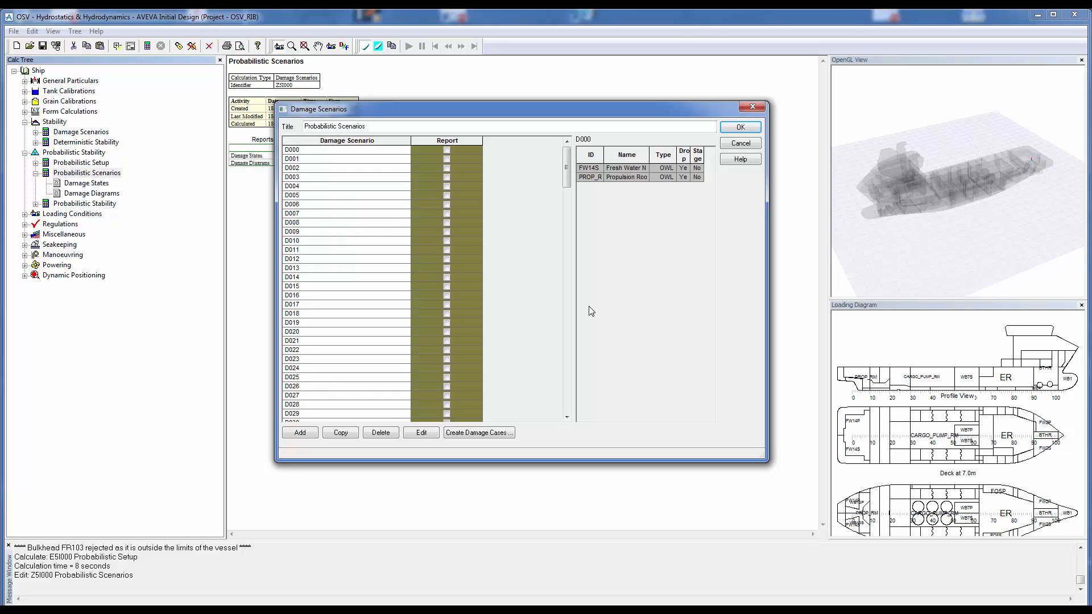
pyautogui.moveTo(568, 171)
pyautogui.mouseDown()
pyautogui.moveTo(532, 398)
pyautogui.moveTo(568, 162)
pyautogui.mouseUp()
pyautogui.click(754, 143)
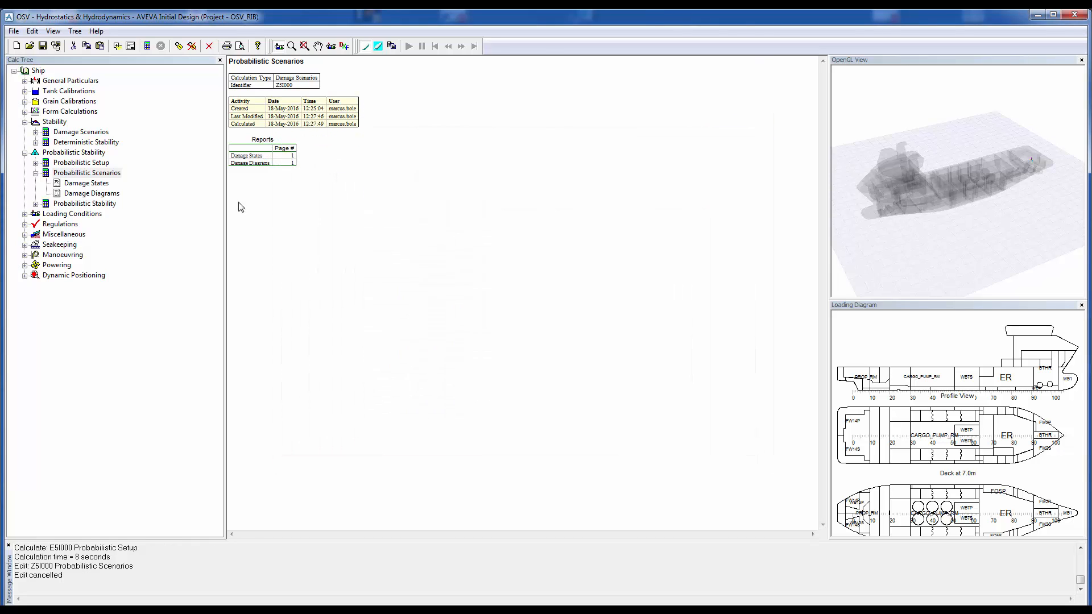
# Open the Probabilistic Stability calculation for editing, review its loading conditions and its damage and wave settings, and cancel without changes
pyautogui.click(36, 204)
pyautogui.click(98, 206)
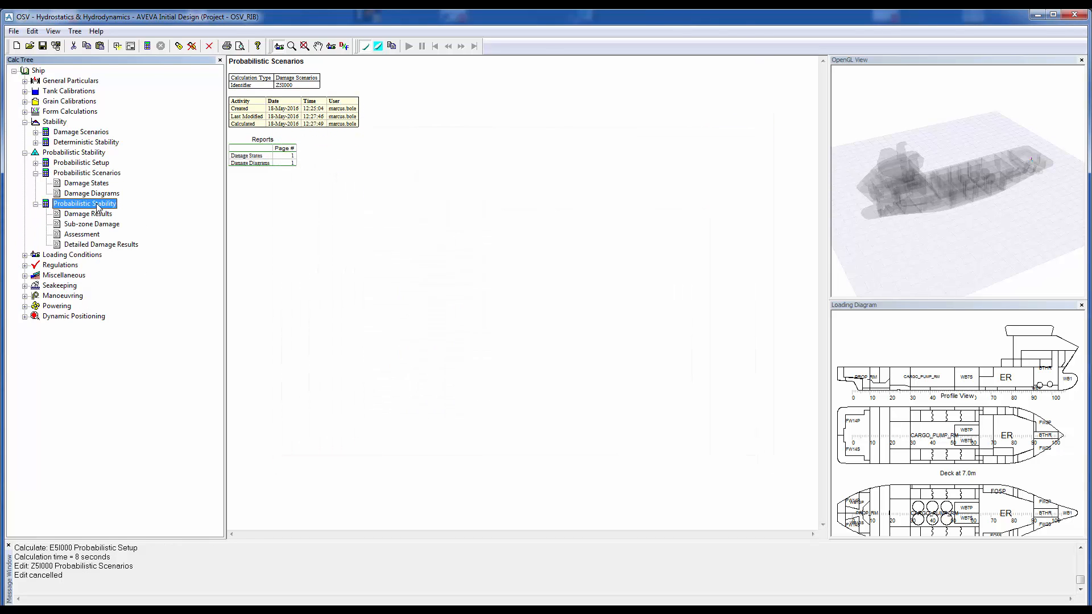
pyautogui.click(142, 265)
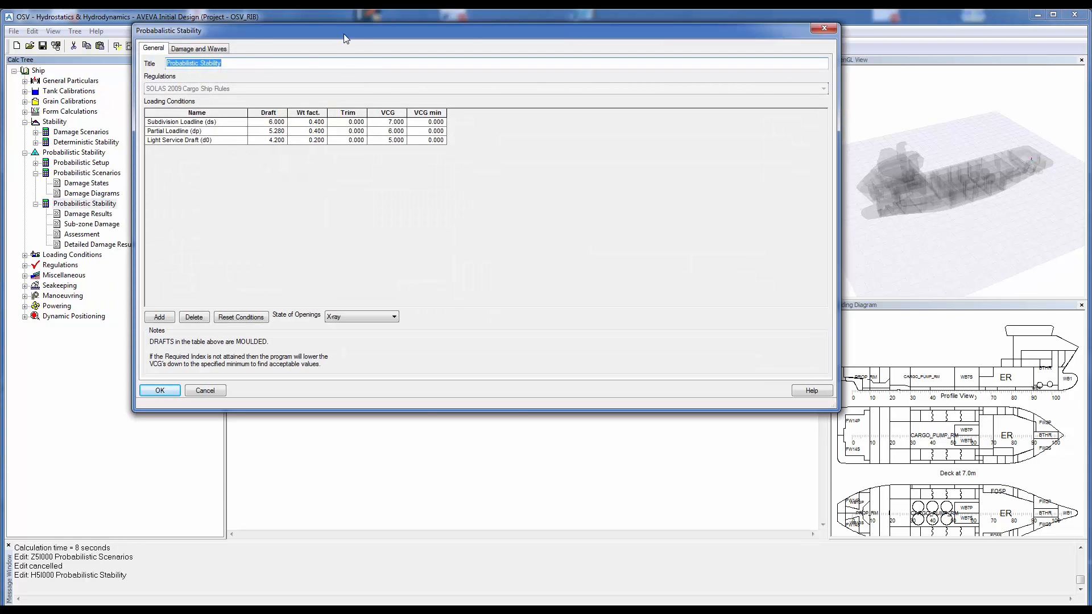
pyautogui.moveTo(343, 34); pyautogui.dragTo(424, 98)
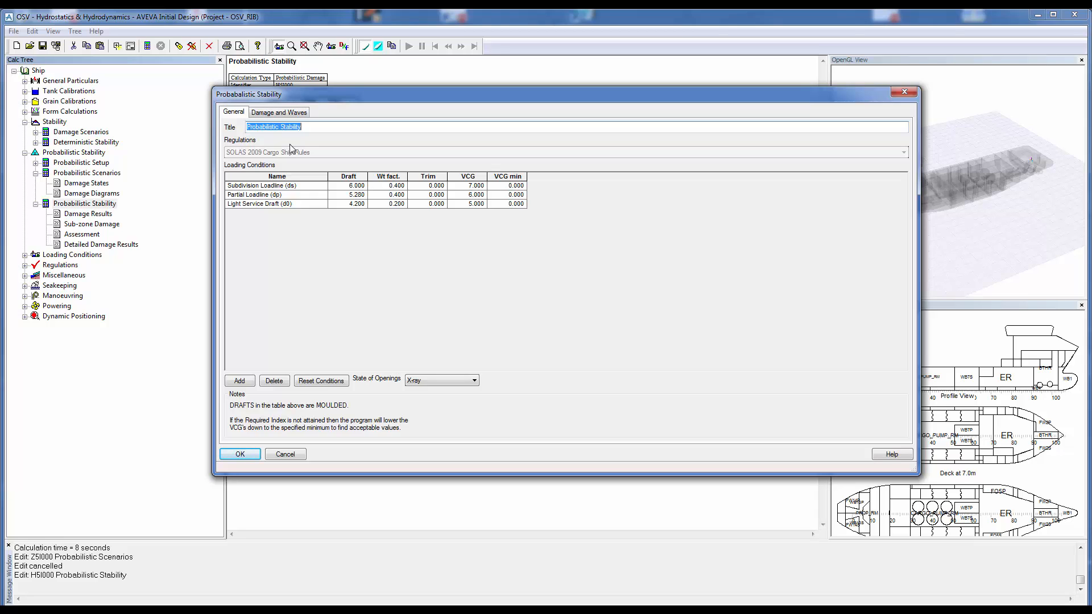
pyautogui.click(296, 112)
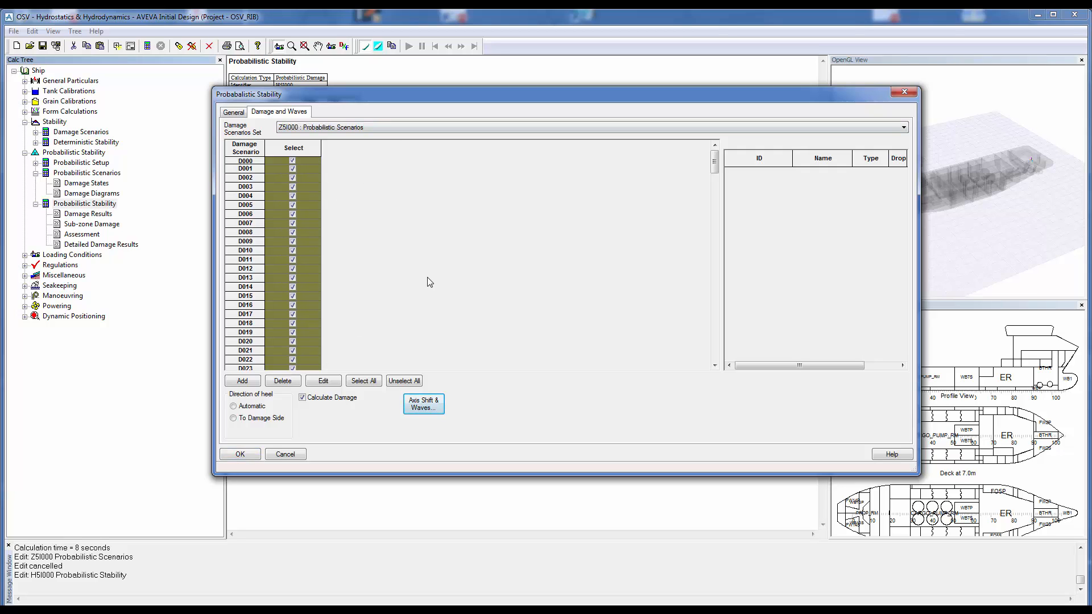
pyautogui.click(240, 113)
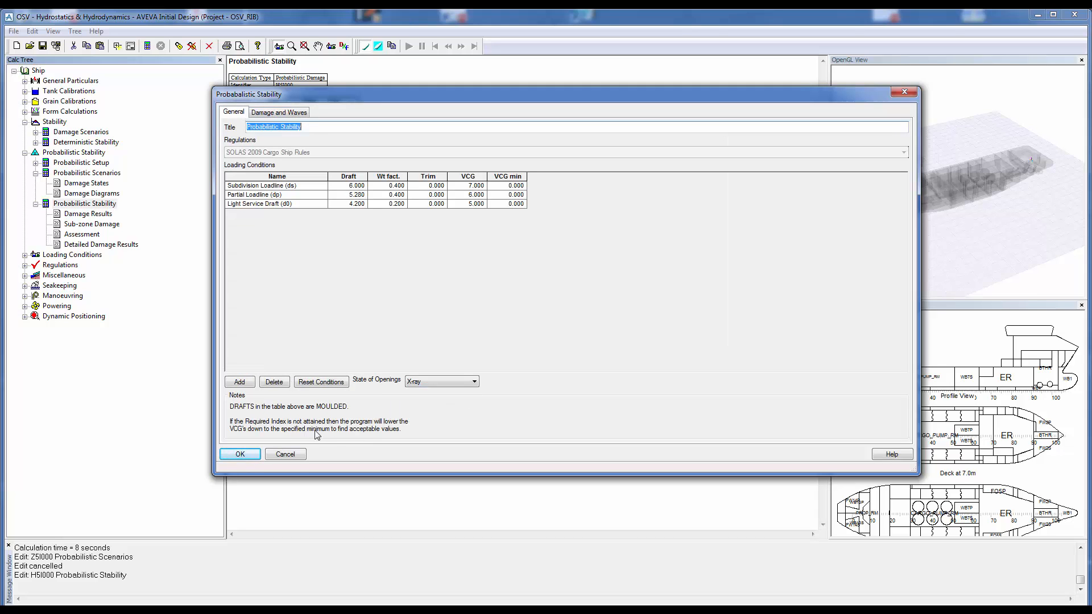
pyautogui.click(294, 454)
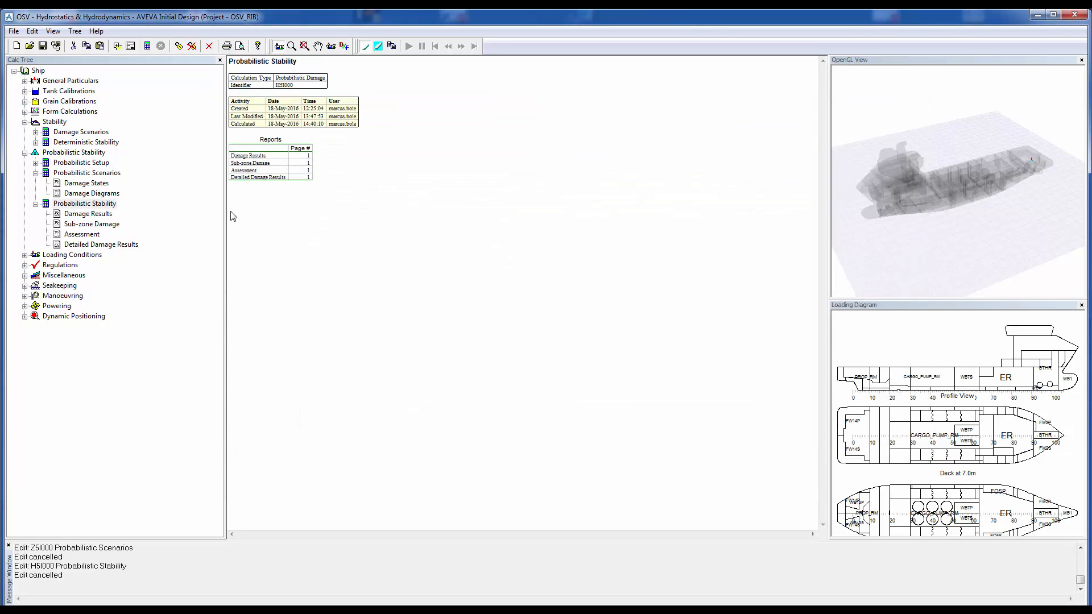
# Examine the Assessment report of Probabilistic Stability, including the loading condition summary and the sub-zone index contributions
pyautogui.click(85, 234)
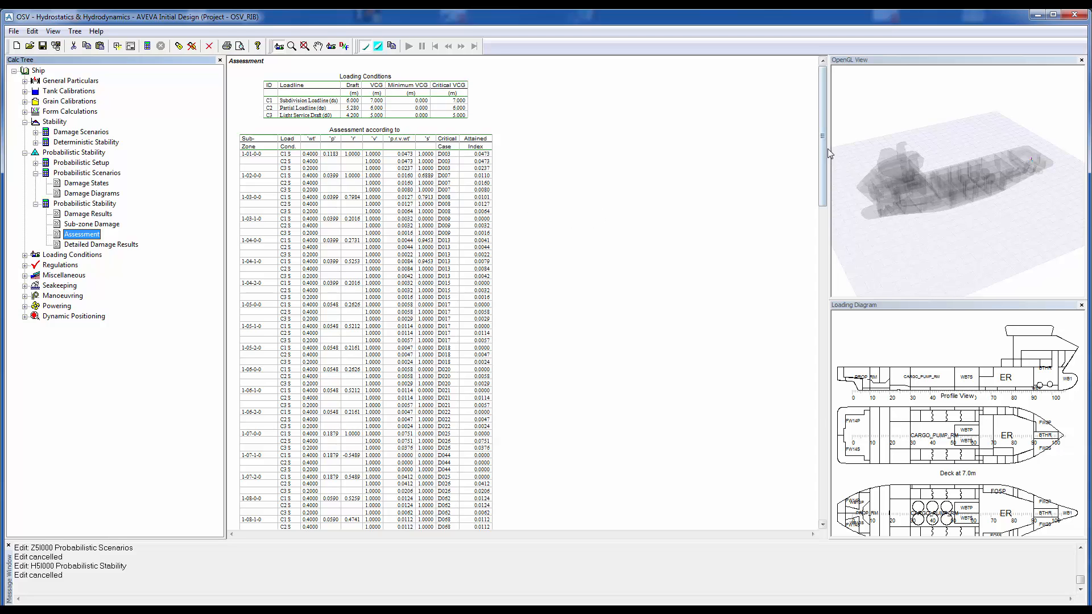
pyautogui.moveTo(822, 145); pyautogui.dragTo(792, 487)
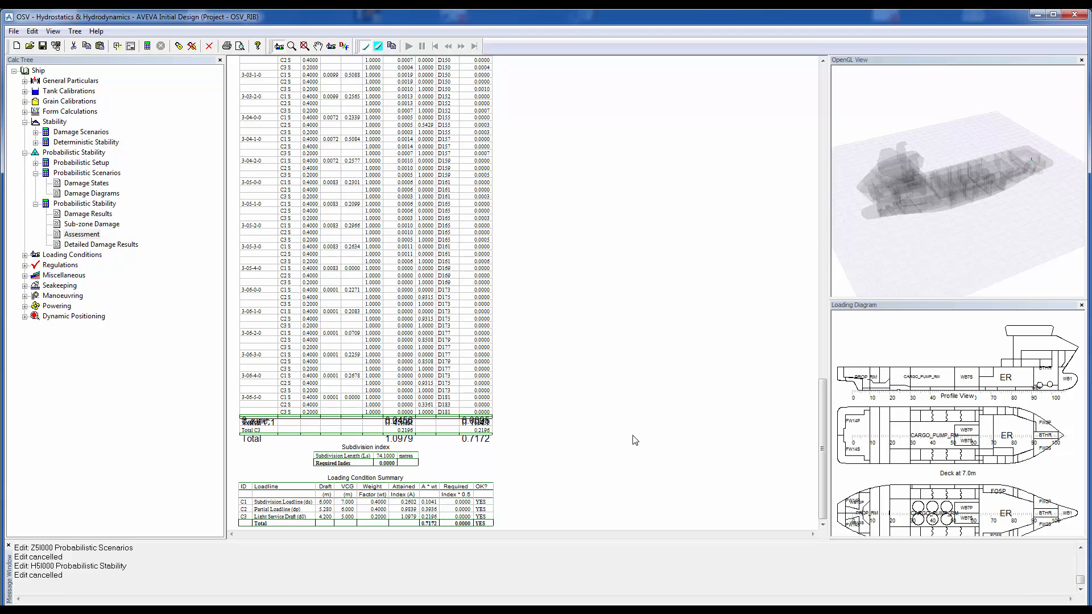
pyautogui.moveTo(828, 465); pyautogui.dragTo(806, 411)
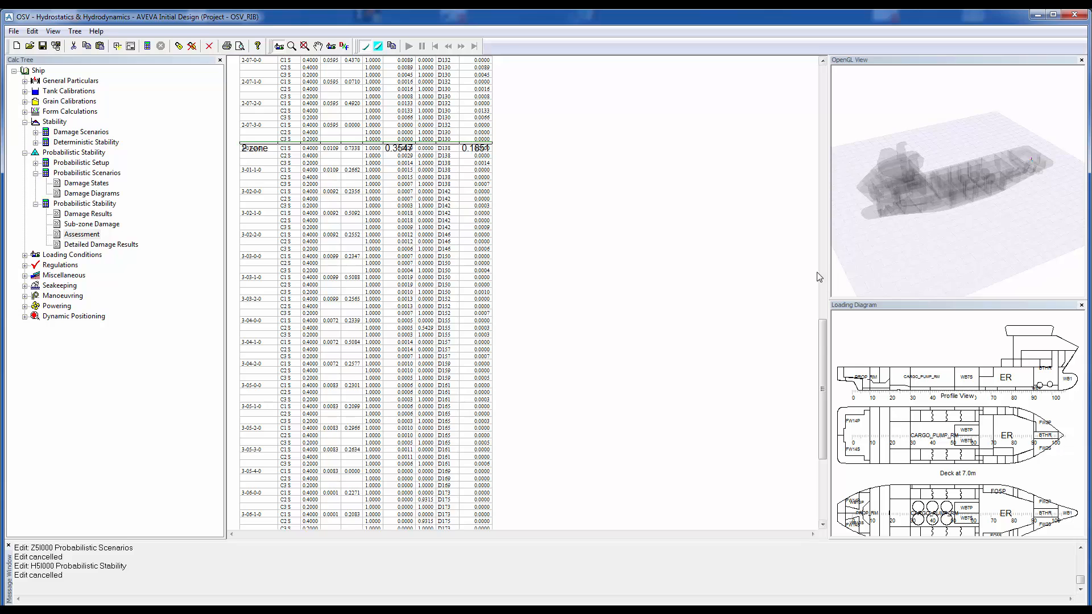
pyautogui.moveTo(823, 336); pyautogui.dragTo(794, 264)
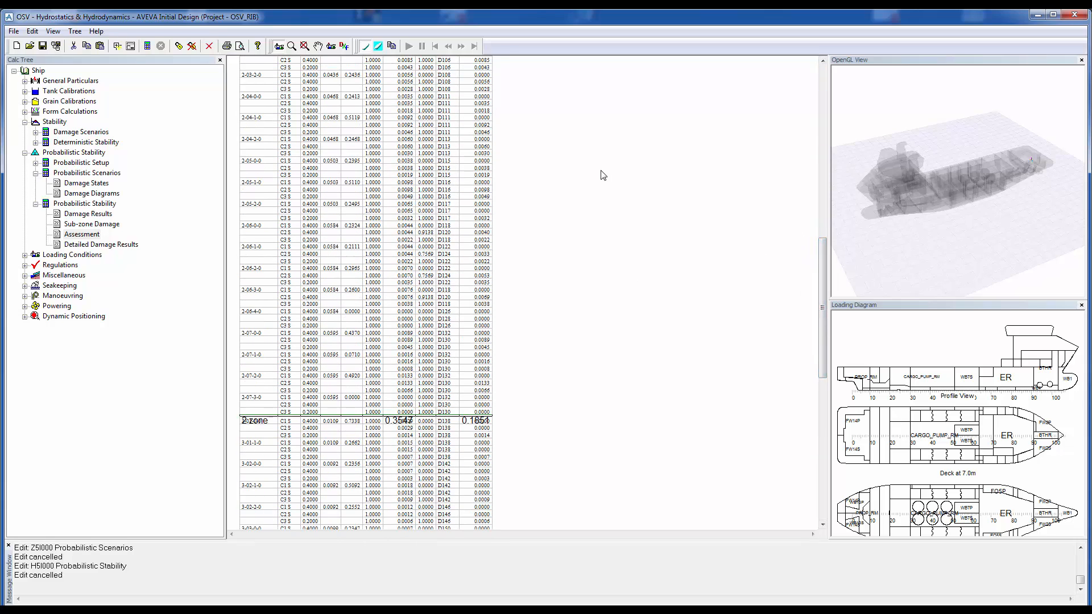
pyautogui.moveTo(817, 316); pyautogui.dragTo(804, 292)
pyautogui.moveTo(700, 292); pyautogui.dragTo(700, 291)
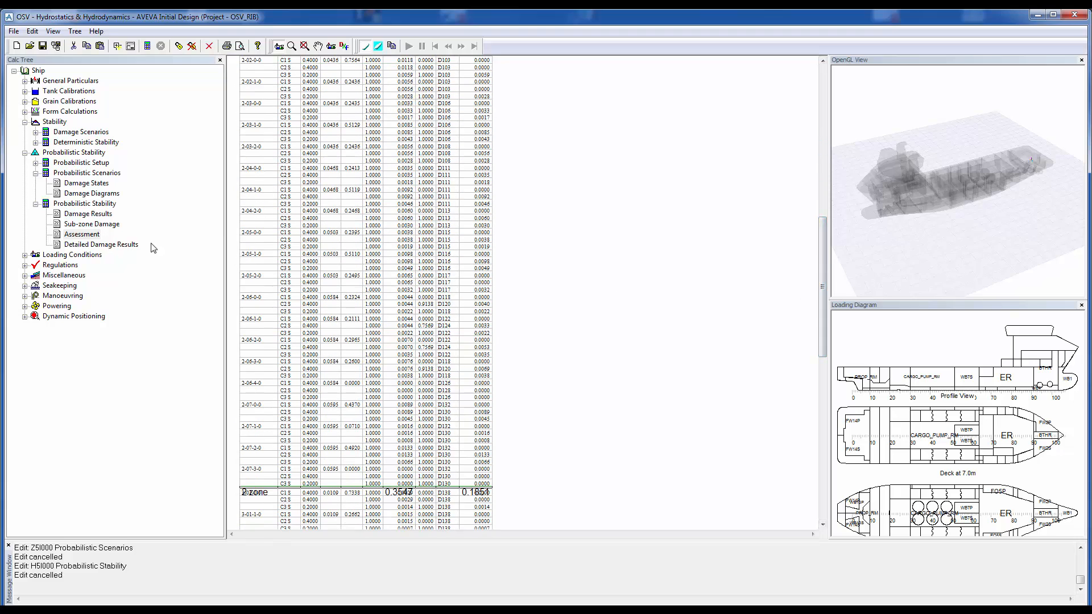
# Examine the Sub-zone Damage report and the Damage Results report of Probabilistic Stability, checking the 's' values per damage case
pyautogui.click(91, 224)
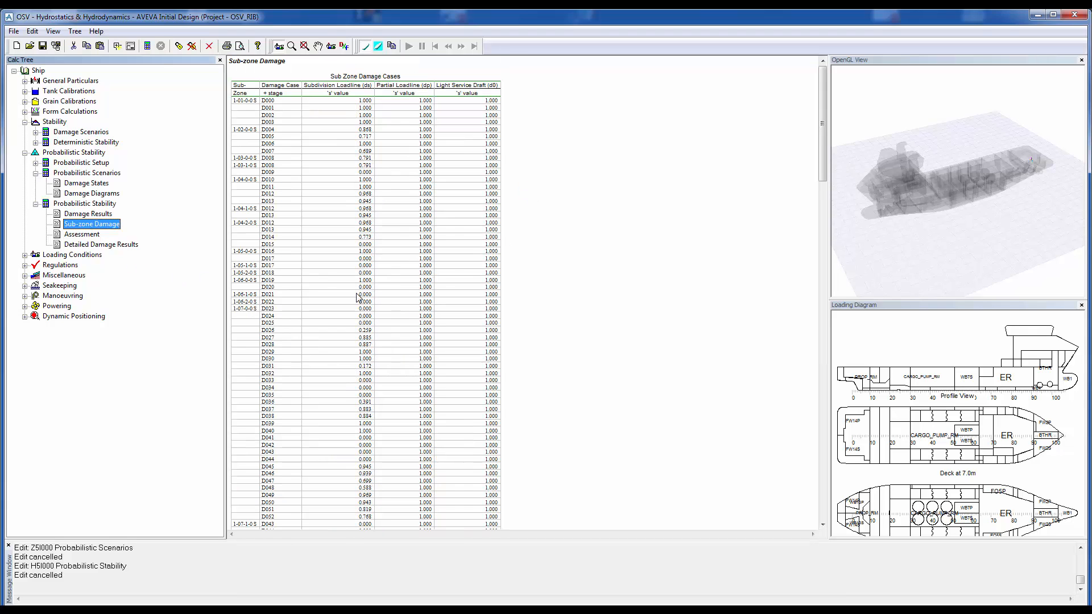
pyautogui.moveTo(820, 180); pyautogui.dragTo(820, 195)
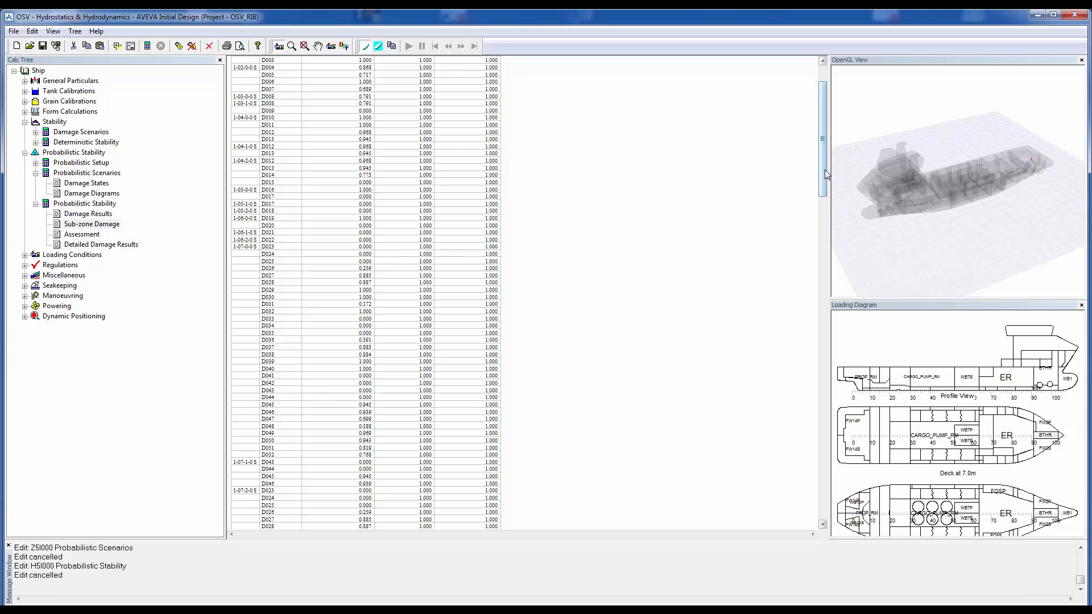
pyautogui.moveTo(824, 170); pyautogui.dragTo(824, 138)
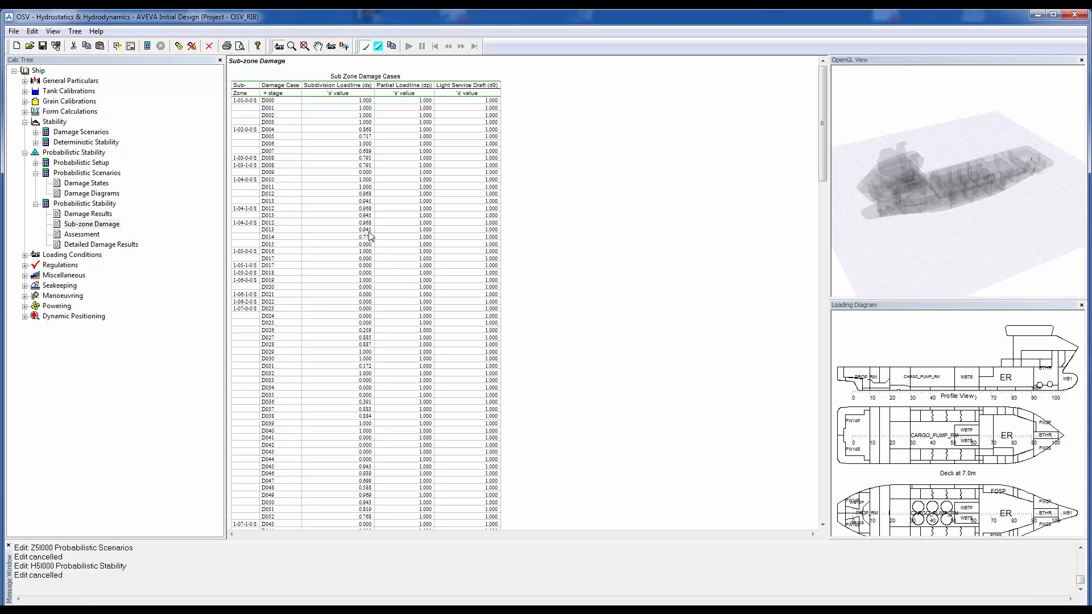
pyautogui.click(99, 214)
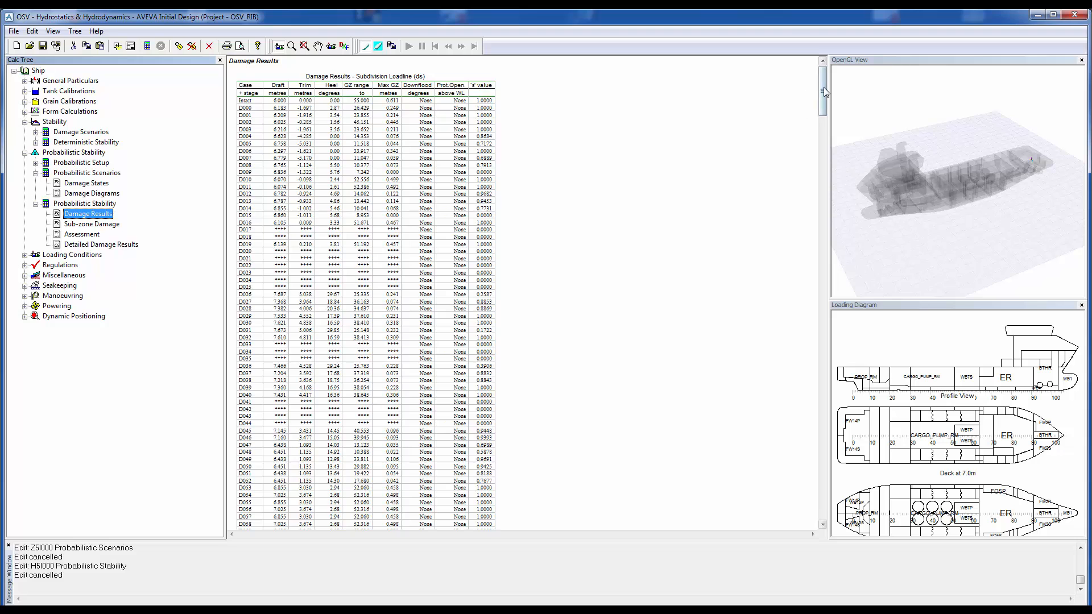
pyautogui.moveTo(820, 87)
pyautogui.mouseDown()
pyautogui.moveTo(821, 98)
pyautogui.moveTo(814, 81)
pyautogui.mouseUp()
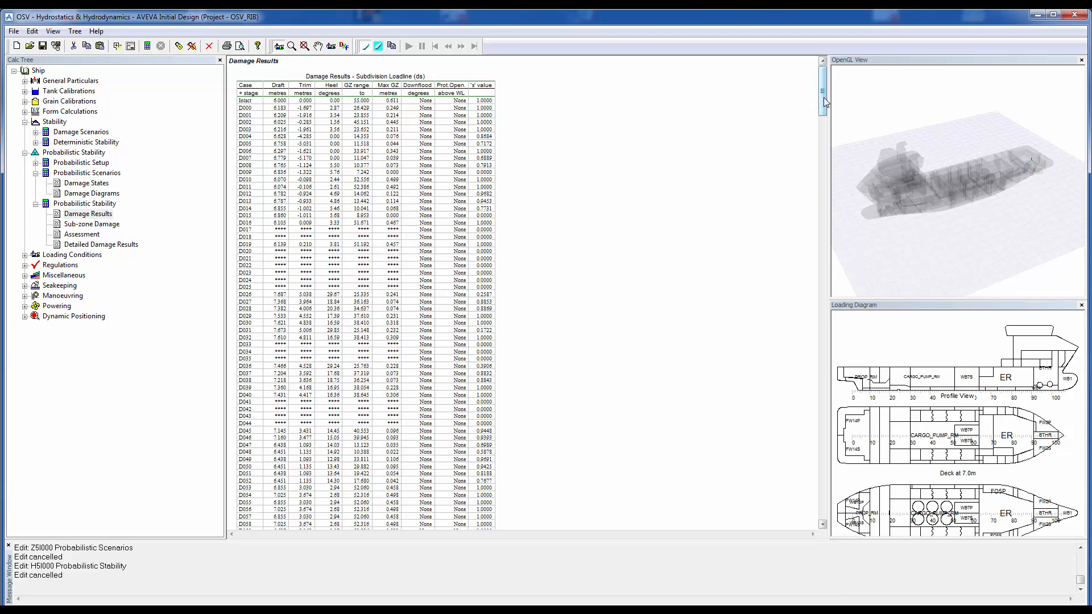
pyautogui.moveTo(821, 98); pyautogui.dragTo(135, 248)
# Collapse the Probabilistic Stability and Stability branches, and look through the tanks listed under Tank Calibrations
pyautogui.click(25, 152)
pyautogui.click(25, 123)
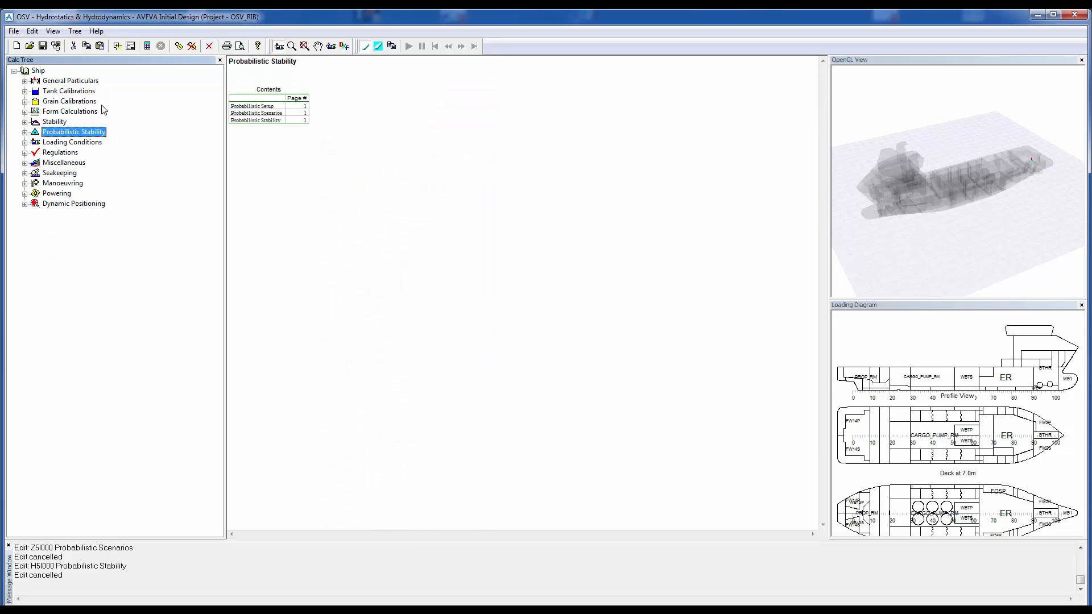
pyautogui.click(25, 91)
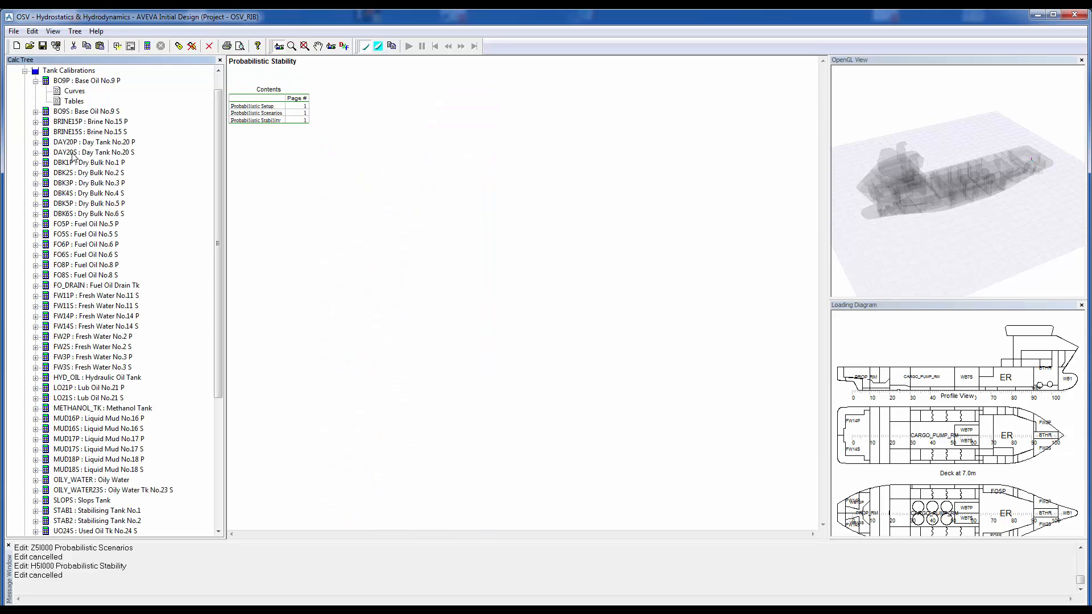
pyautogui.scroll(-1, 36, 85)
pyautogui.moveTo(218, 103)
pyautogui.mouseDown()
pyautogui.moveTo(210, 192)
pyautogui.moveTo(206, 105)
pyautogui.mouseUp()
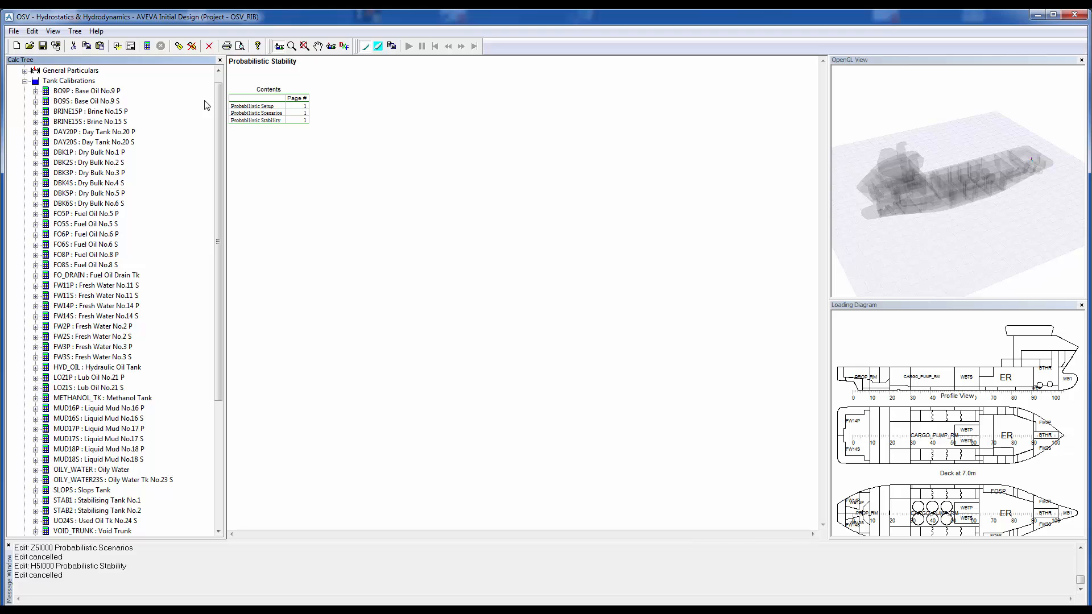
pyautogui.click(25, 82)
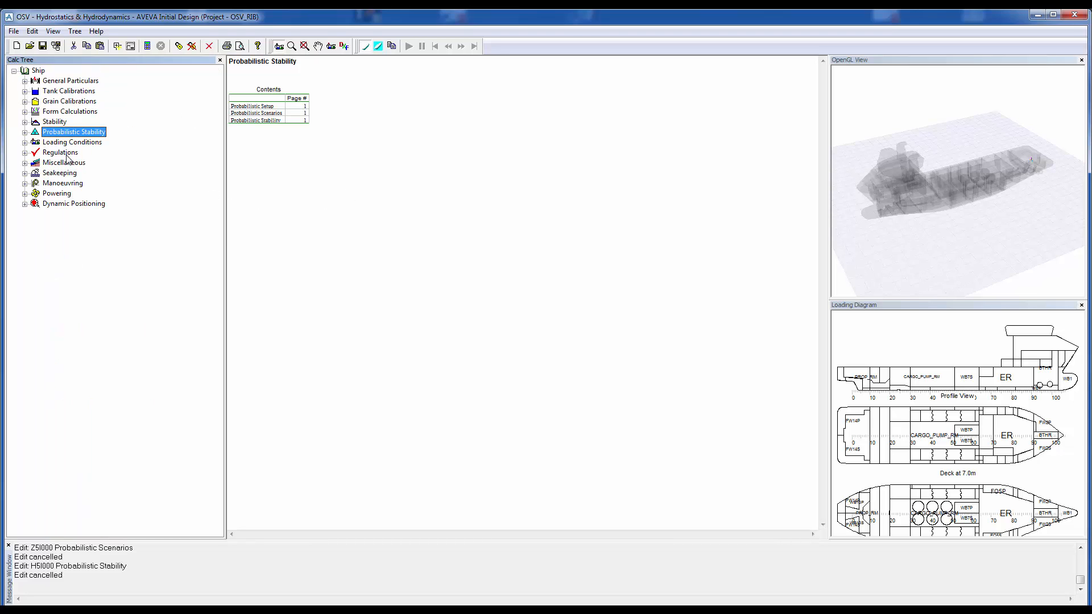
# Look through the calculations under Grain Calibrations and Form Calculations, collapsing each branch again
pyautogui.click(25, 102)
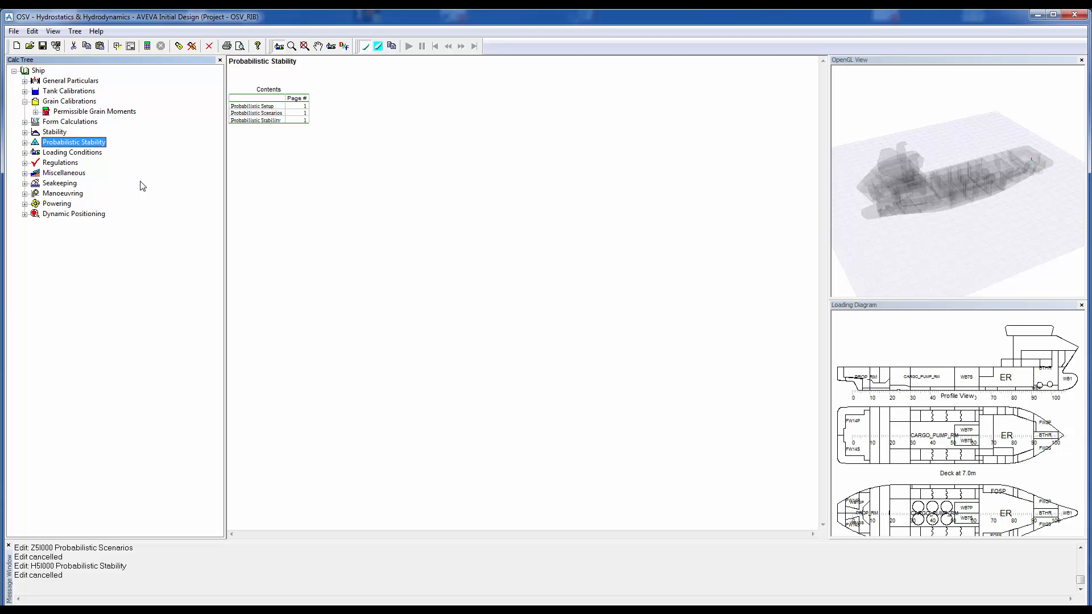
pyautogui.click(25, 101)
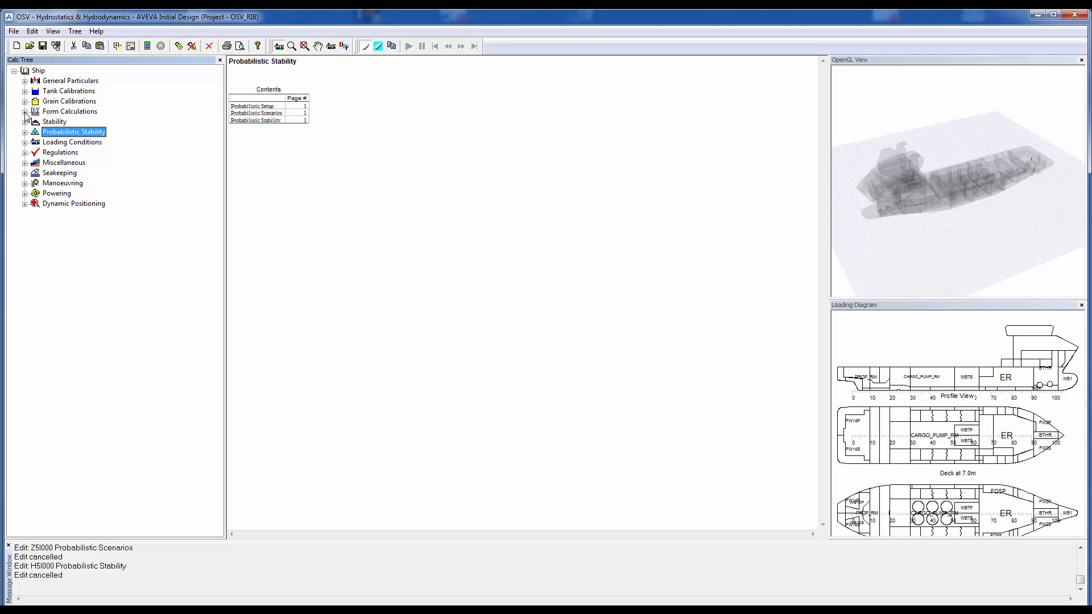
pyautogui.click(25, 111)
pyautogui.click(35, 122)
pyautogui.click(35, 132)
pyautogui.click(36, 142)
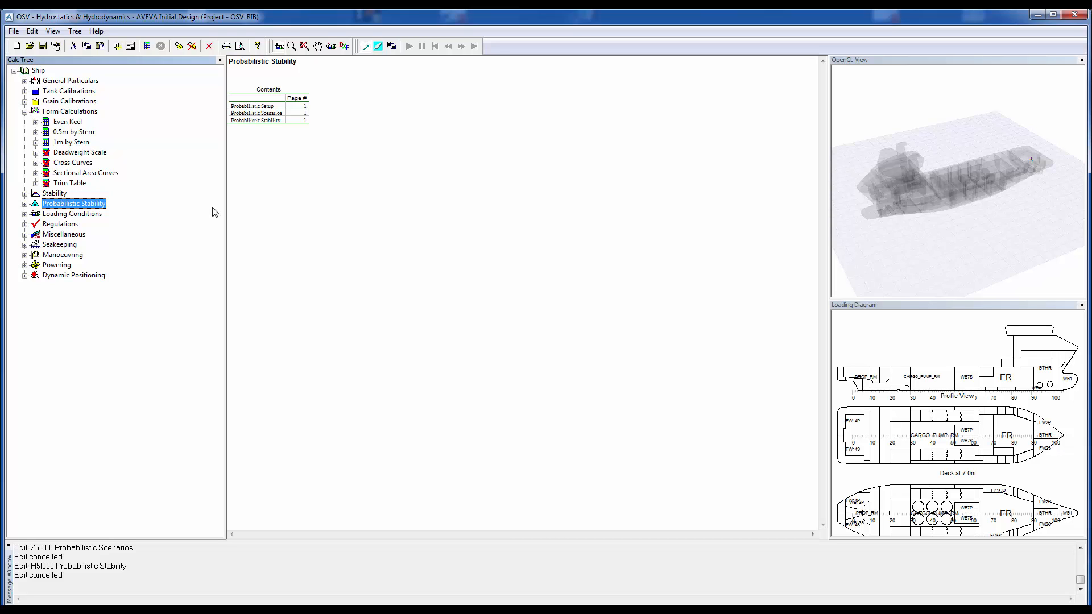
pyautogui.click(25, 112)
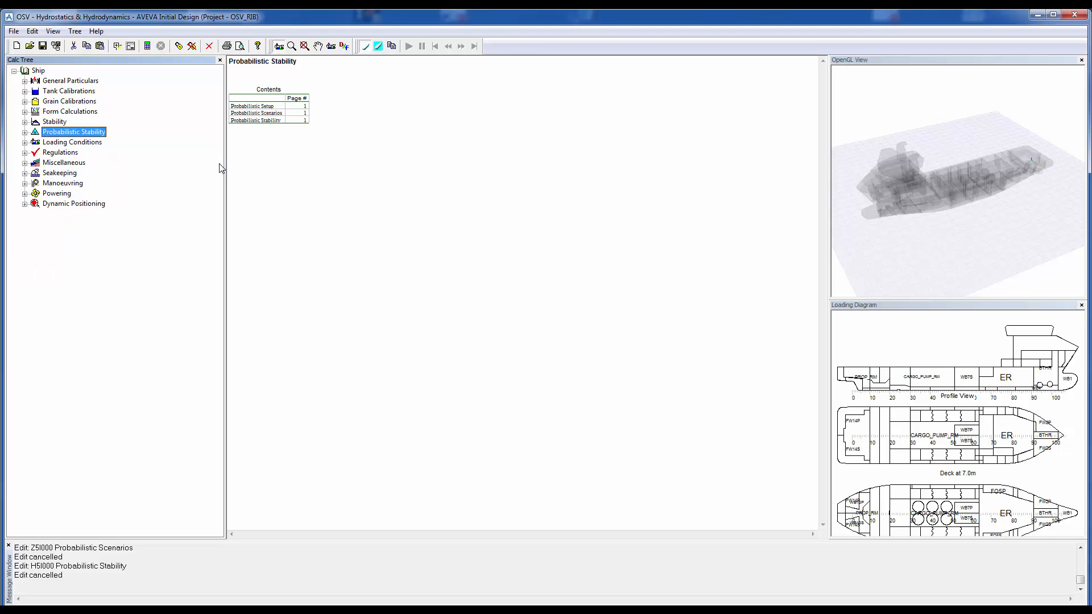
# Add a new Oil Outflow calculation with its Oil Outflow report to the Regulations branch
pyautogui.click(25, 153)
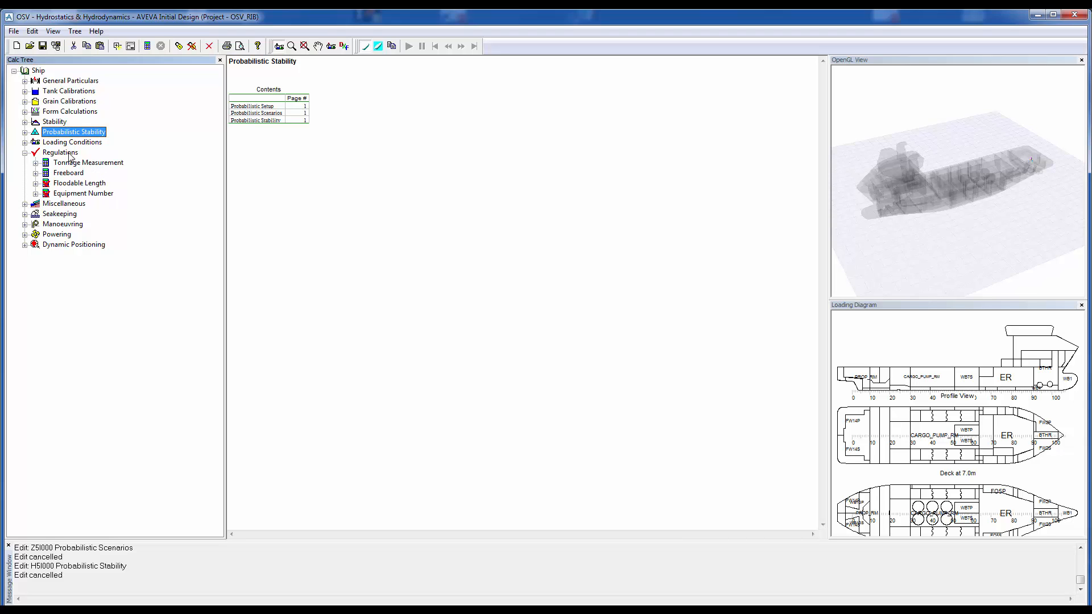
pyautogui.rightClick(69, 153)
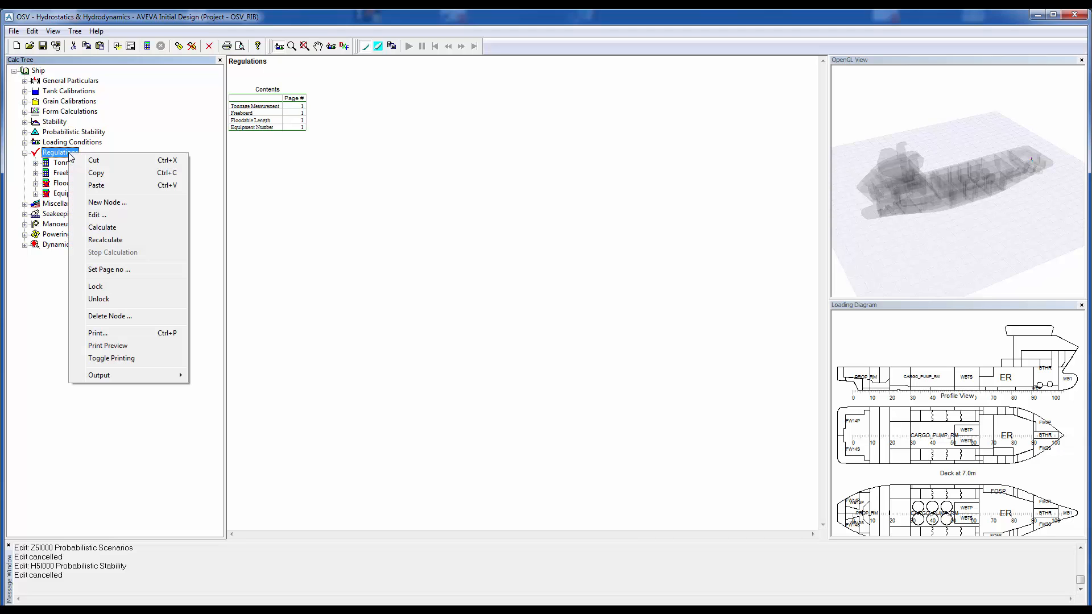
pyautogui.click(120, 203)
pyautogui.click(511, 257)
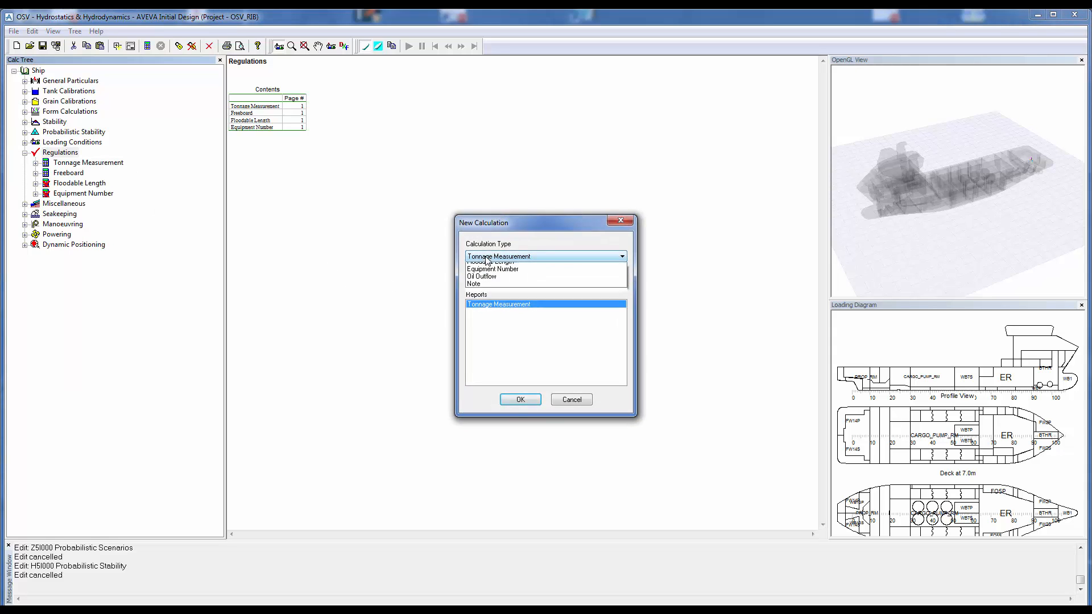
pyautogui.click(507, 298)
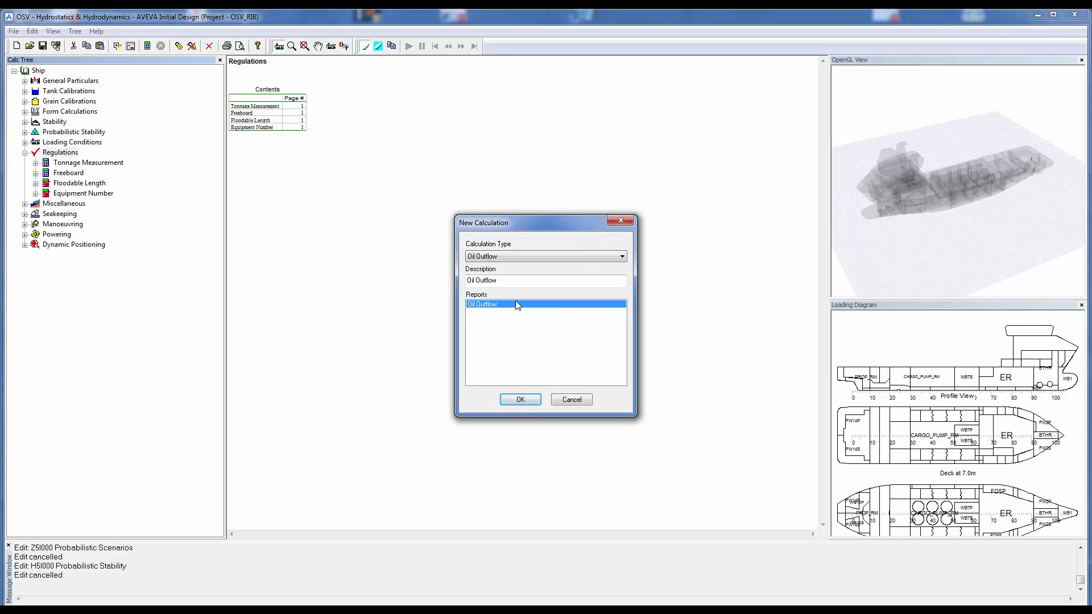
pyautogui.click(521, 400)
# Look through the Oil Outflow calculation's general, fuel oil tank and cargo oil tank data, and leave without changing anything
pyautogui.click(74, 204)
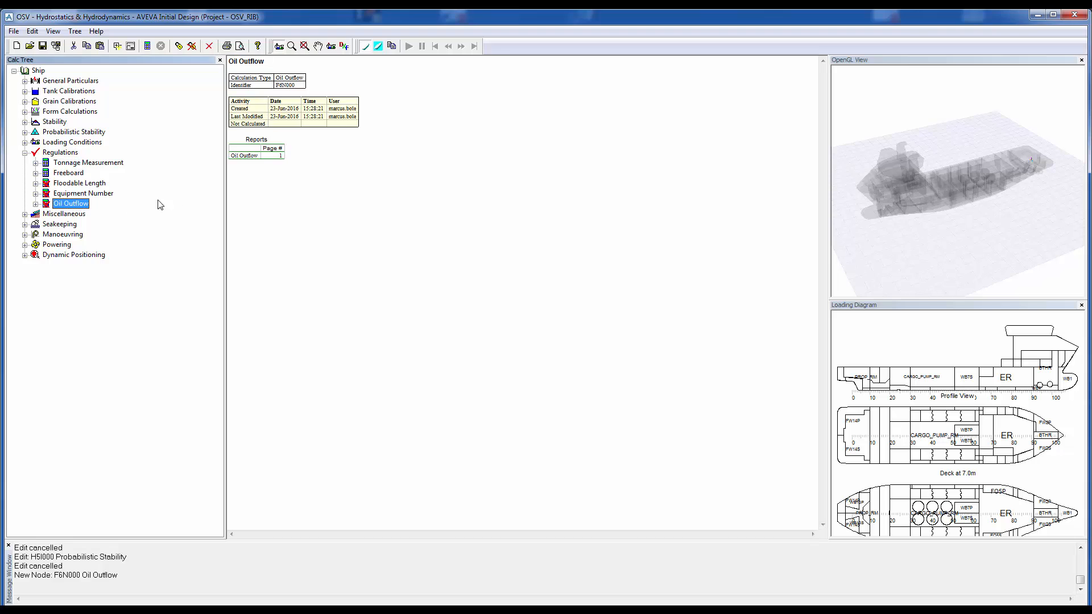
pyautogui.click(36, 204)
pyautogui.rightClick(75, 203)
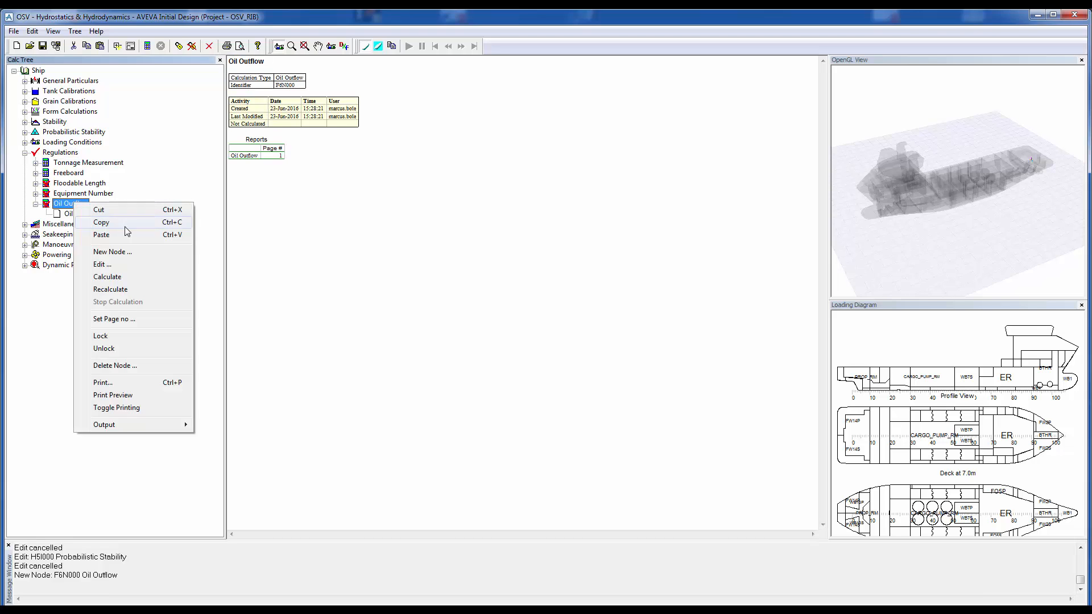
pyautogui.click(125, 267)
pyautogui.moveTo(471, 189); pyautogui.dragTo(393, 158)
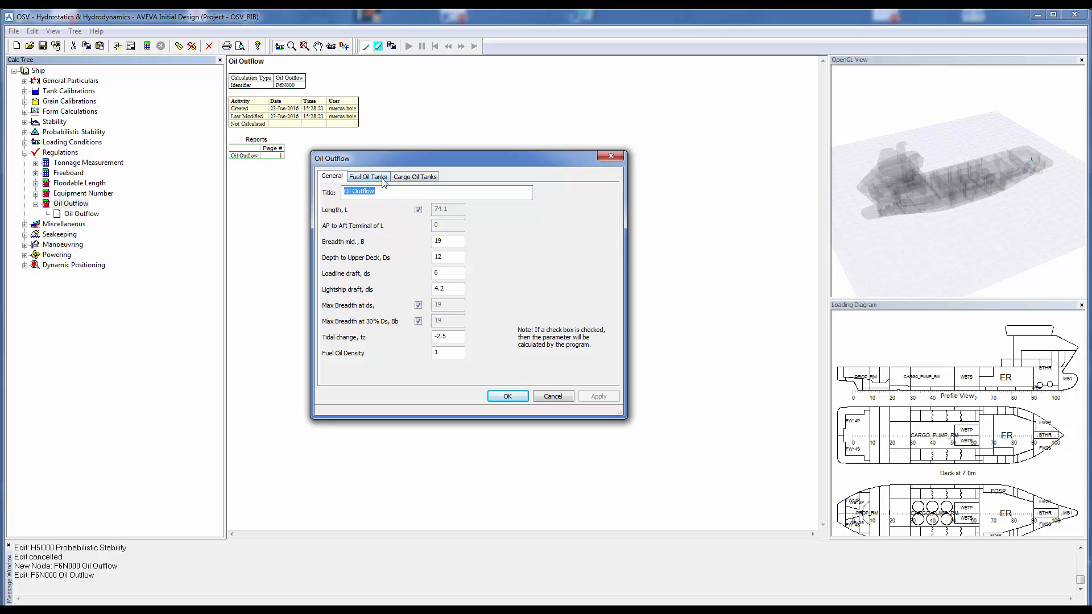
pyautogui.click(383, 181)
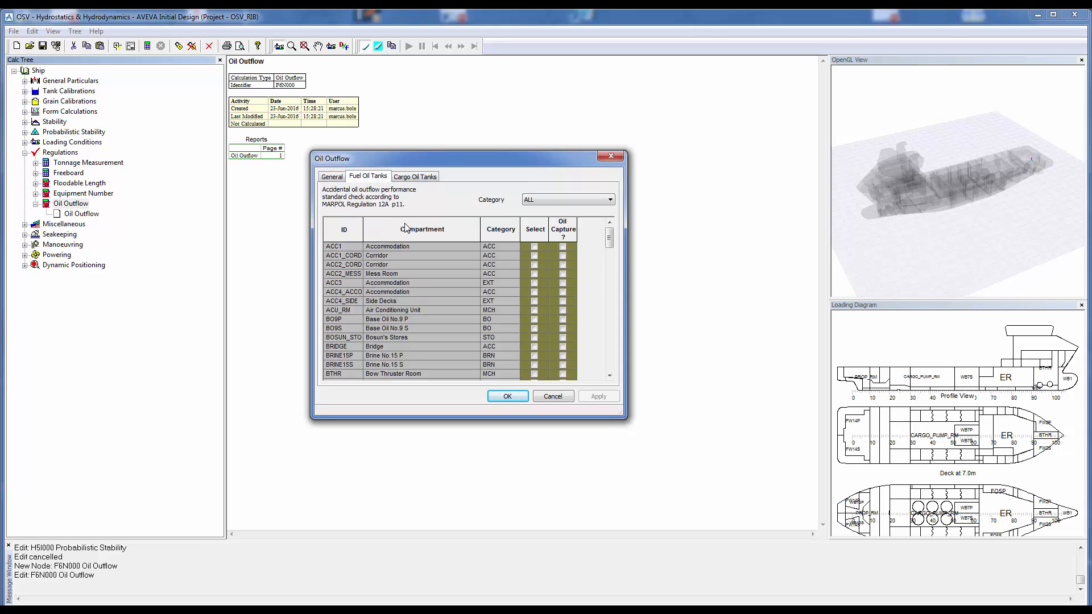
pyautogui.click(414, 177)
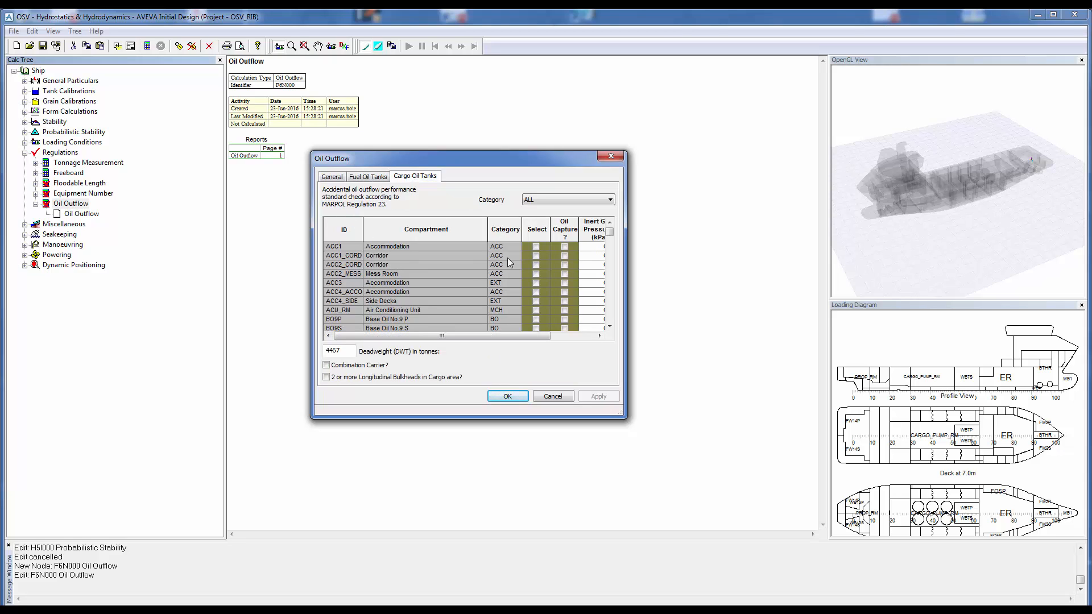
pyautogui.click(549, 397)
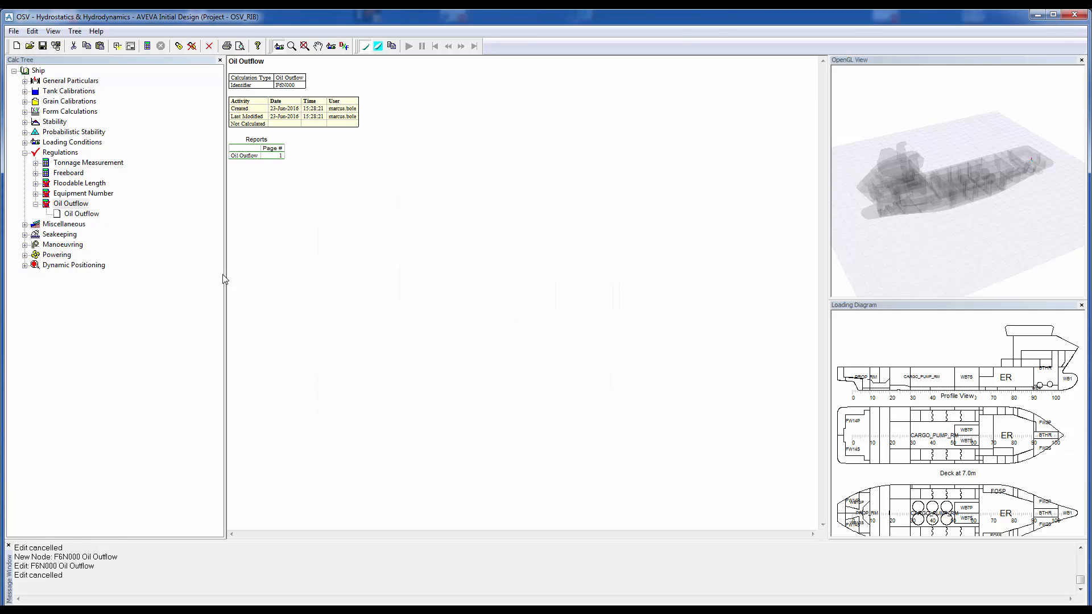
# Expand the Miscellaneous and Powering branches to see the calculations they contain
pyautogui.click(24, 224)
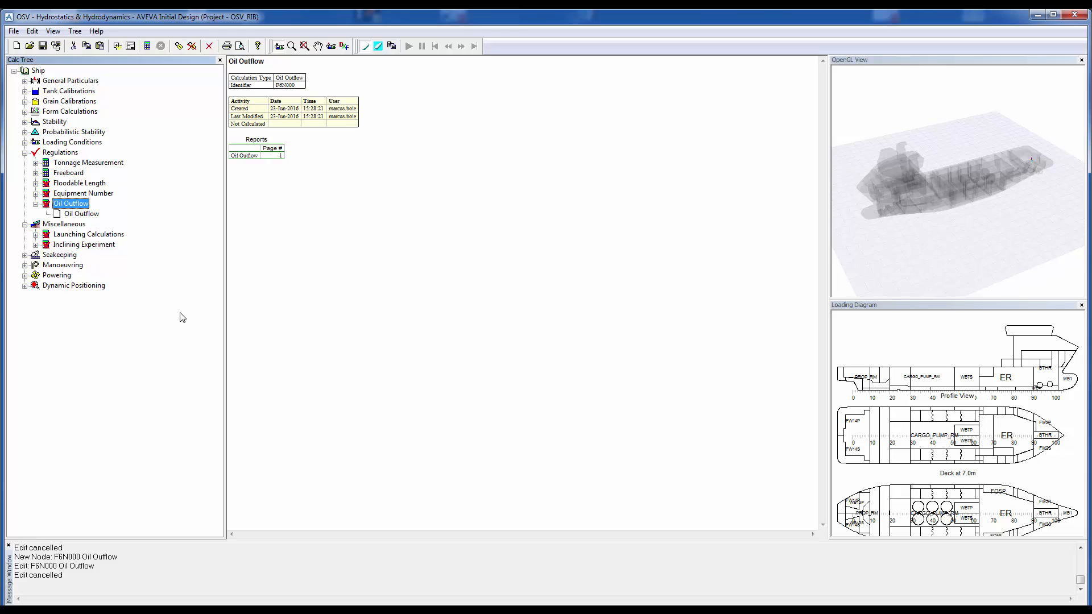
pyautogui.click(57, 275)
pyautogui.click(25, 275)
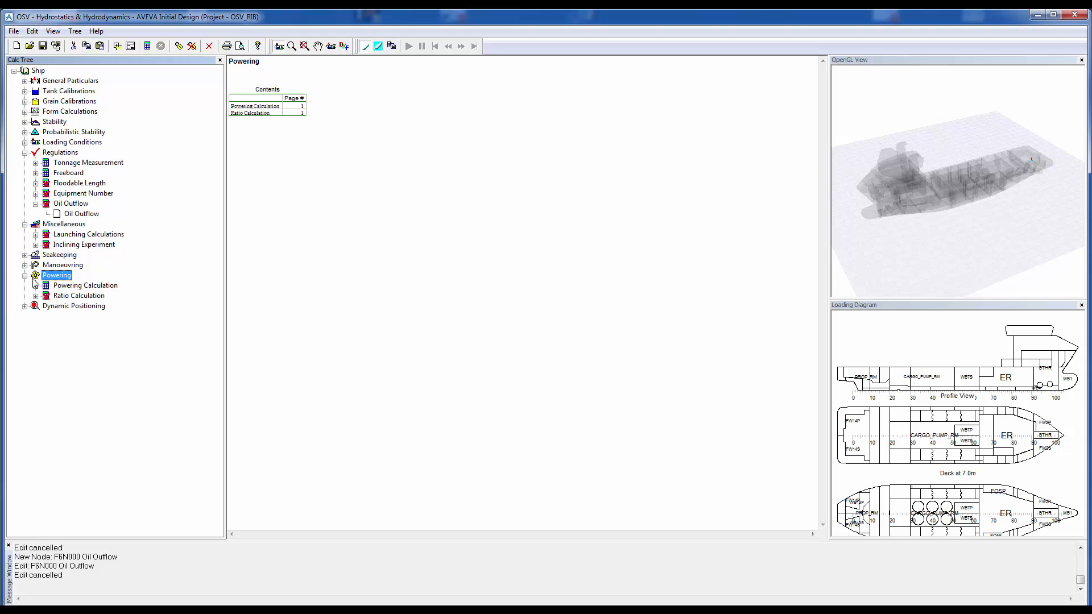
# Examine the Powering Calculation's loading conditions, its resistance and propulsion data, and the resistance methods available for the Design Condition
pyautogui.rightClick(77, 288)
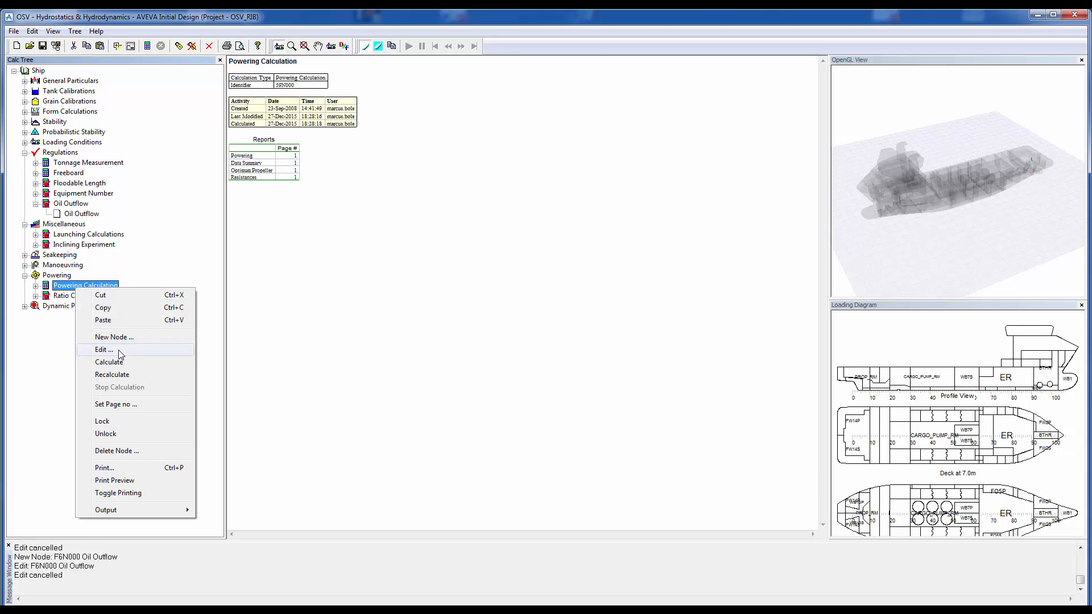
pyautogui.click(104, 349)
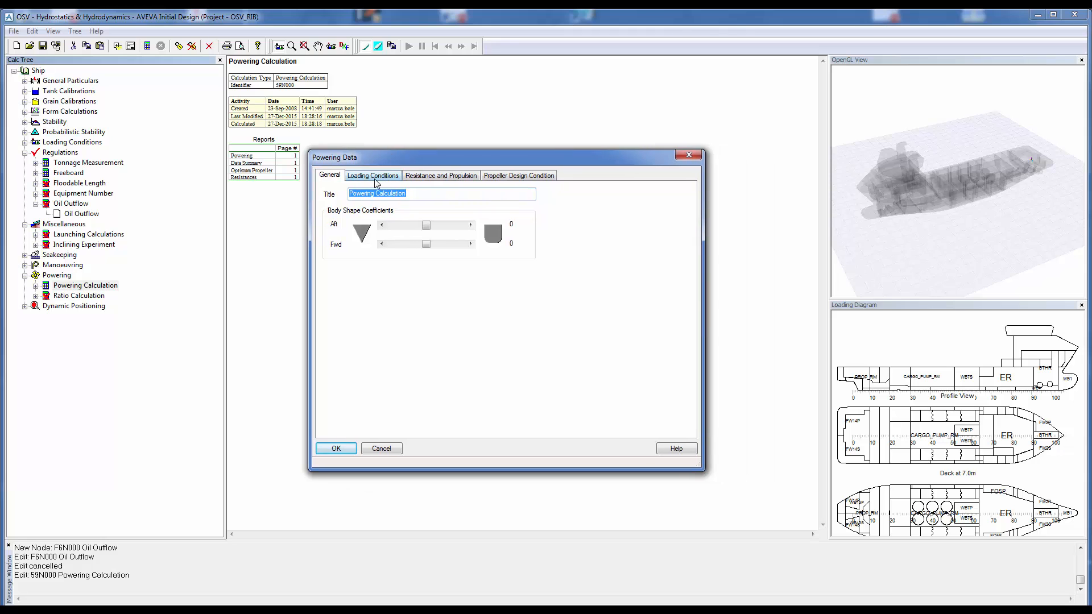
pyautogui.click(375, 180)
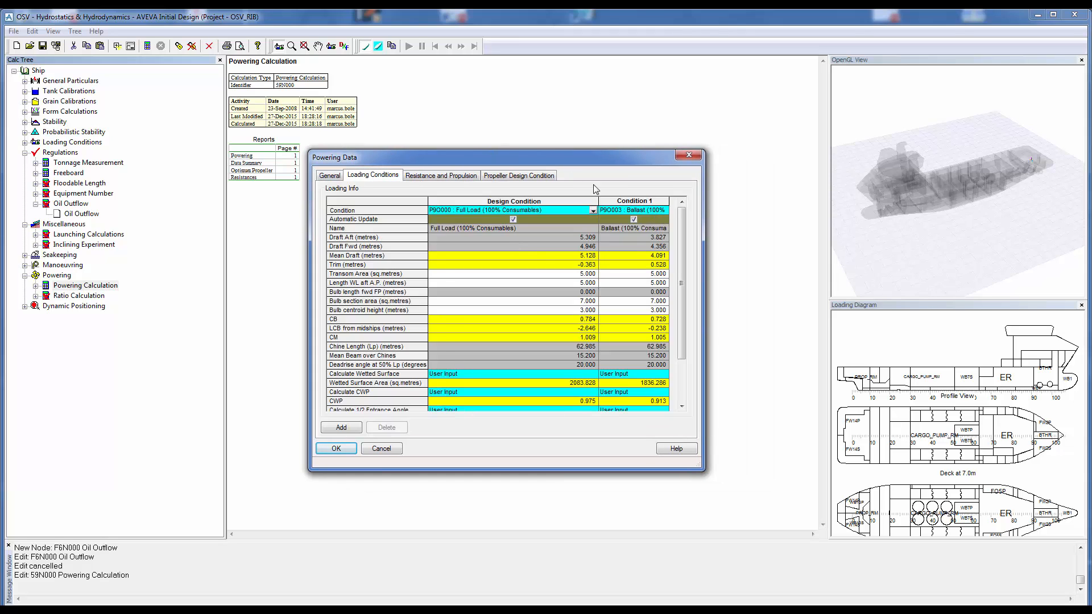
pyautogui.click(463, 178)
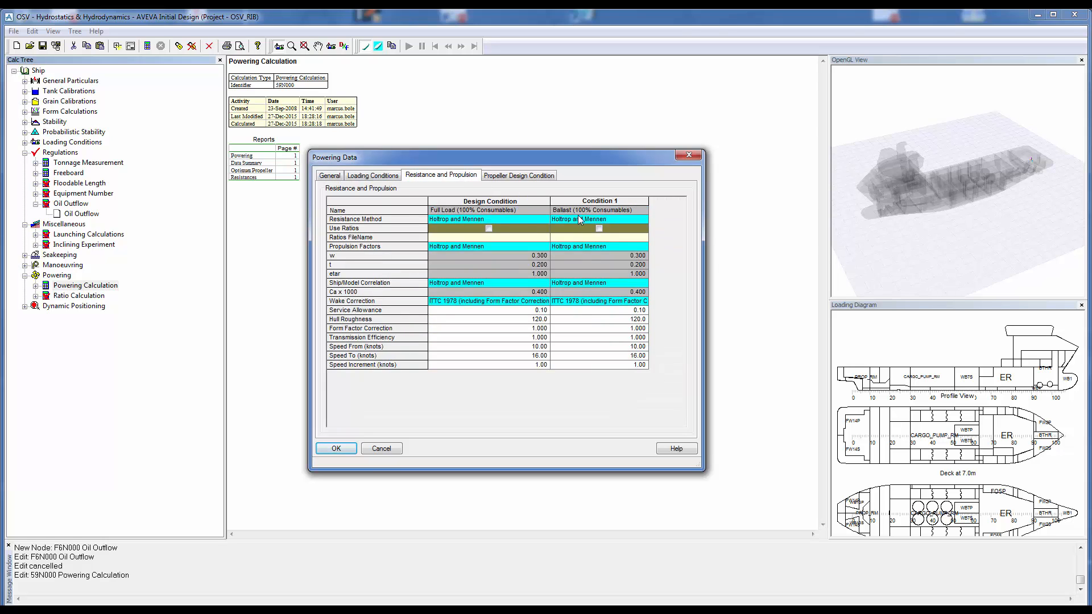
pyautogui.click(529, 221)
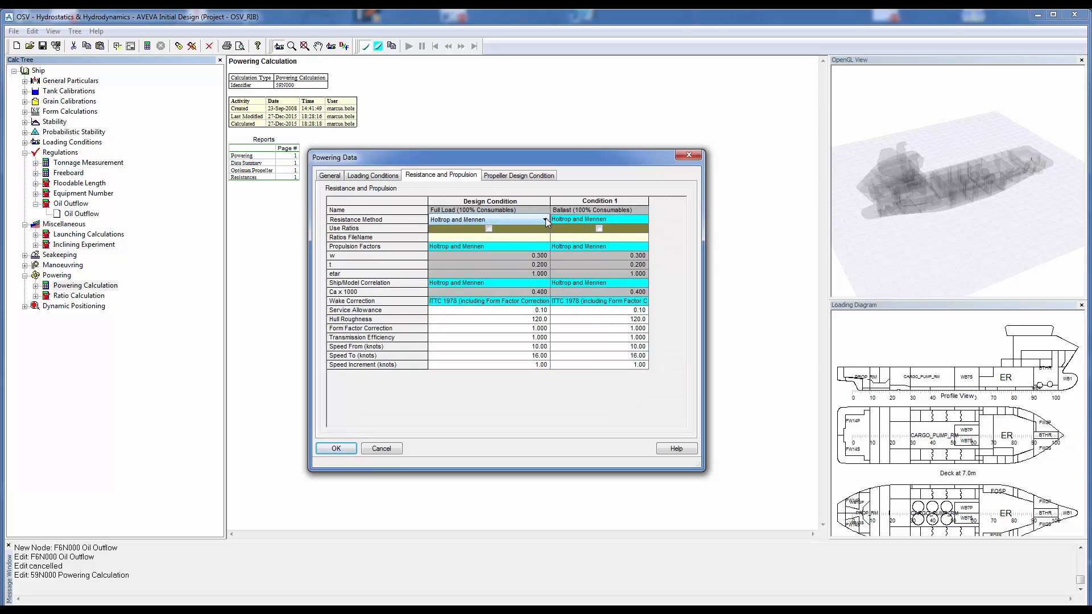
pyautogui.click(546, 220)
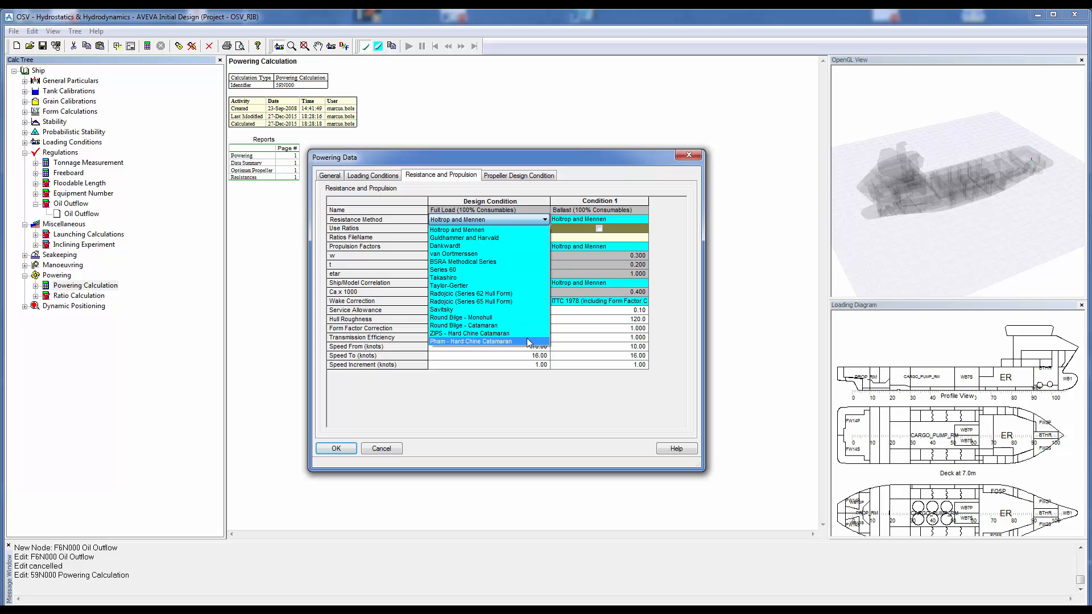
pyautogui.click(602, 393)
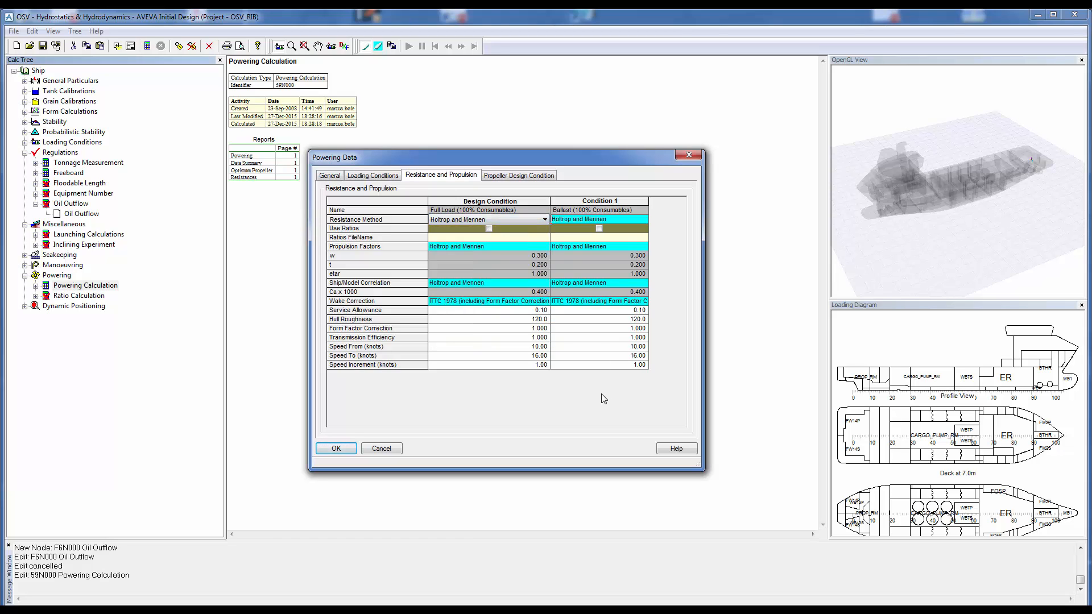
pyautogui.click(336, 449)
pyautogui.rightClick(100, 286)
pyautogui.click(137, 348)
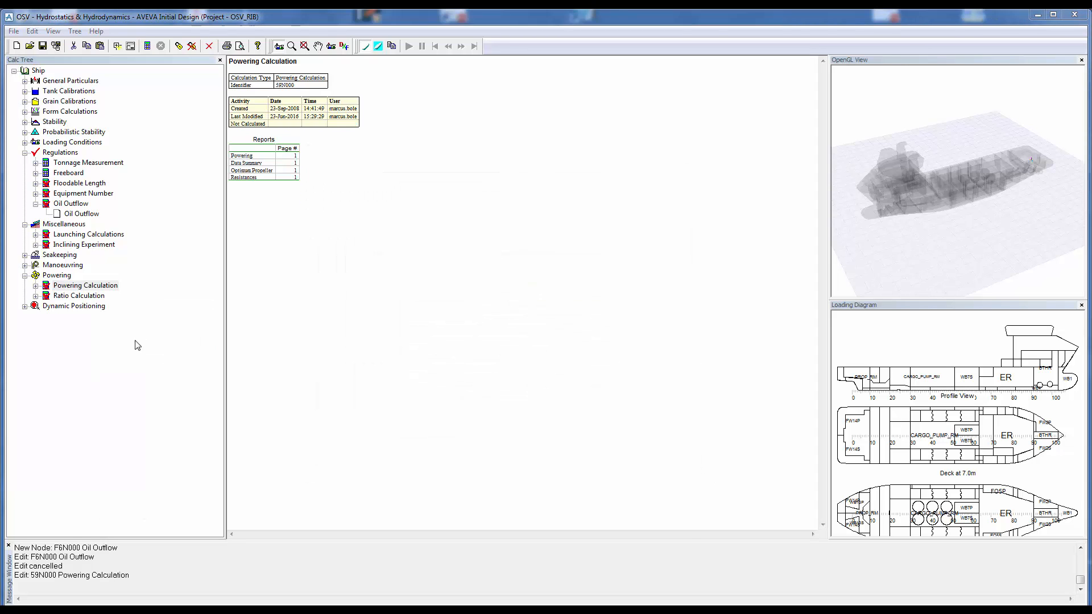
pyautogui.press('Escape')
# Run the Powering Calculation and review its Powering, Data Summary, Optimum Propeller and Resistances reports
pyautogui.rightClick(88, 286)
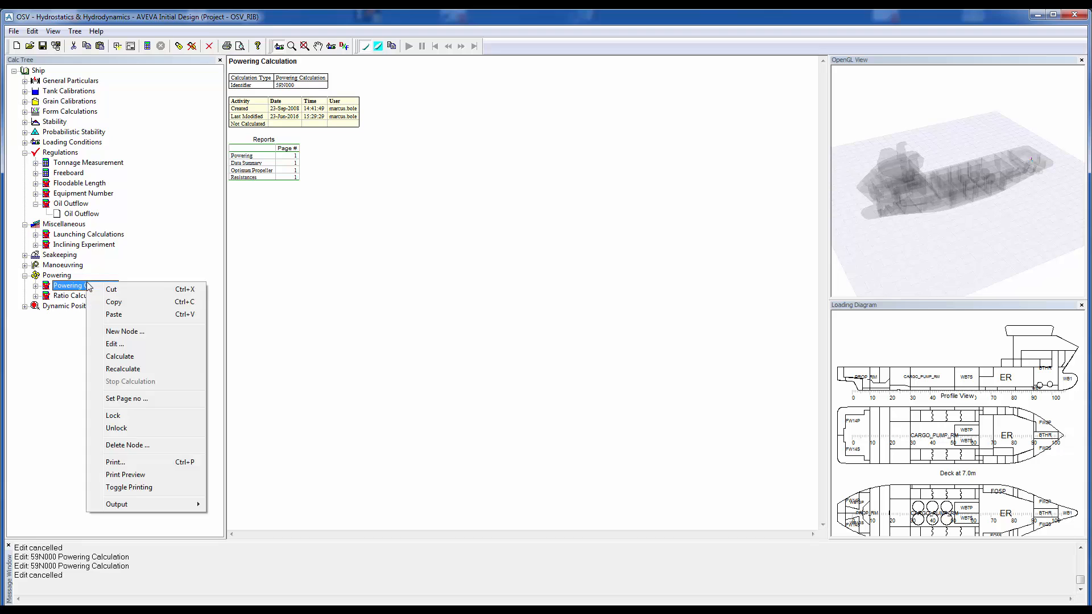
pyautogui.click(120, 356)
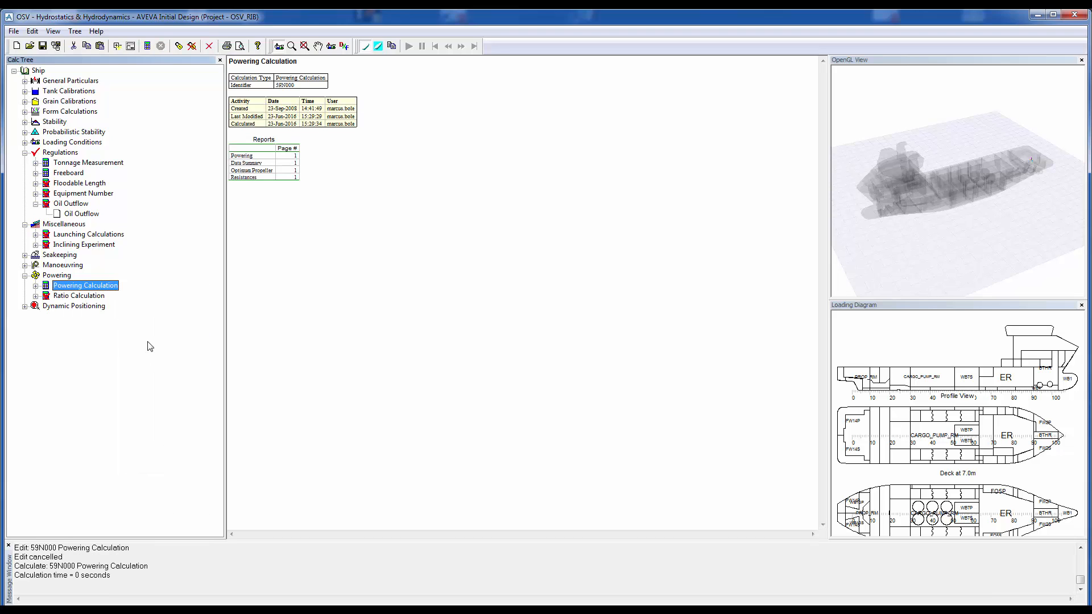
pyautogui.click(35, 286)
pyautogui.click(72, 296)
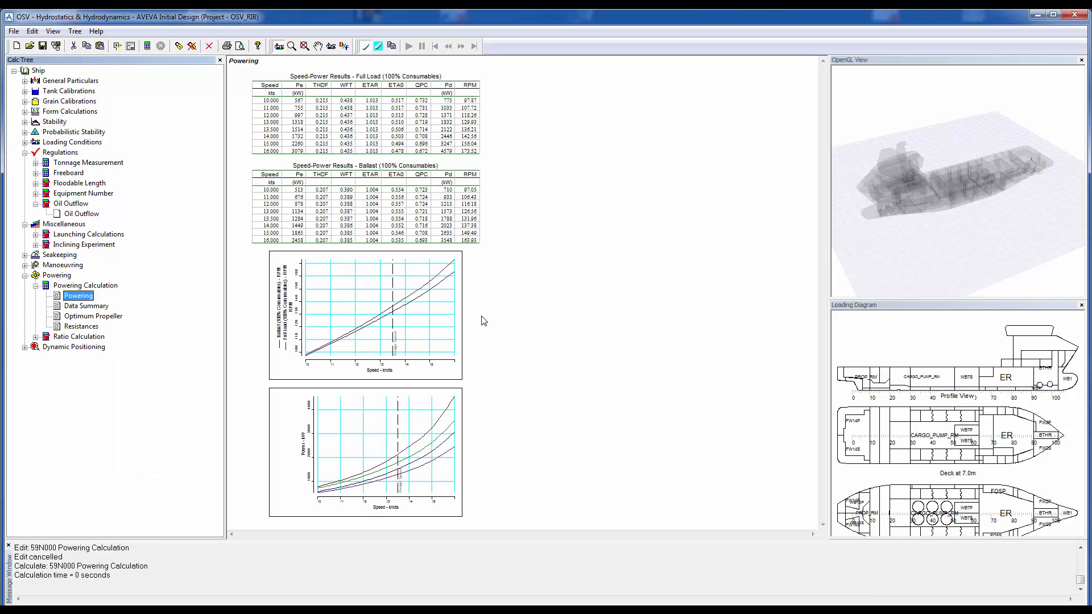
pyautogui.click(69, 307)
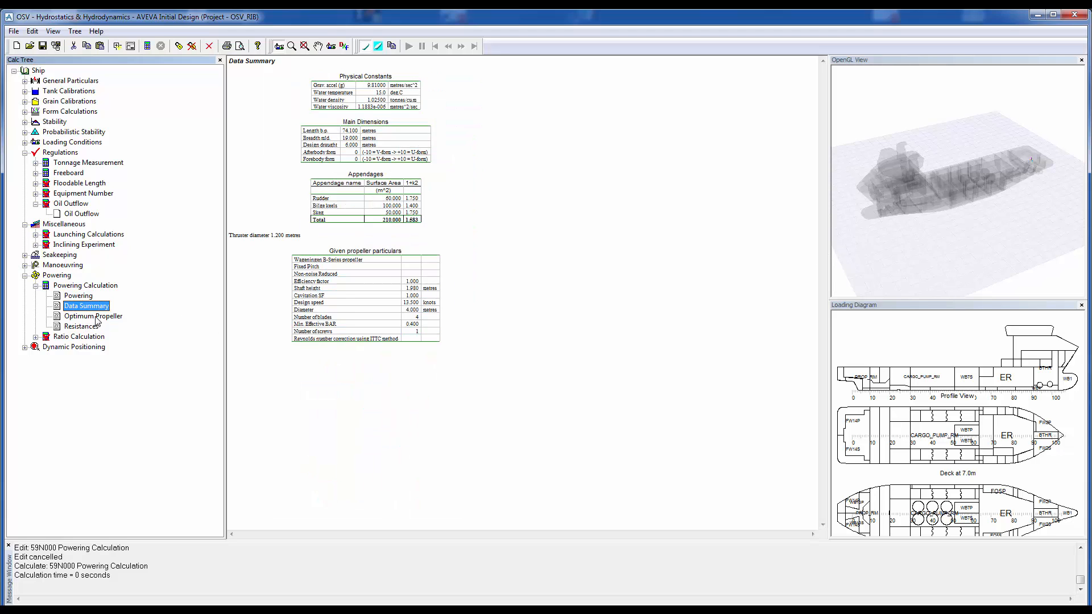
pyautogui.click(95, 316)
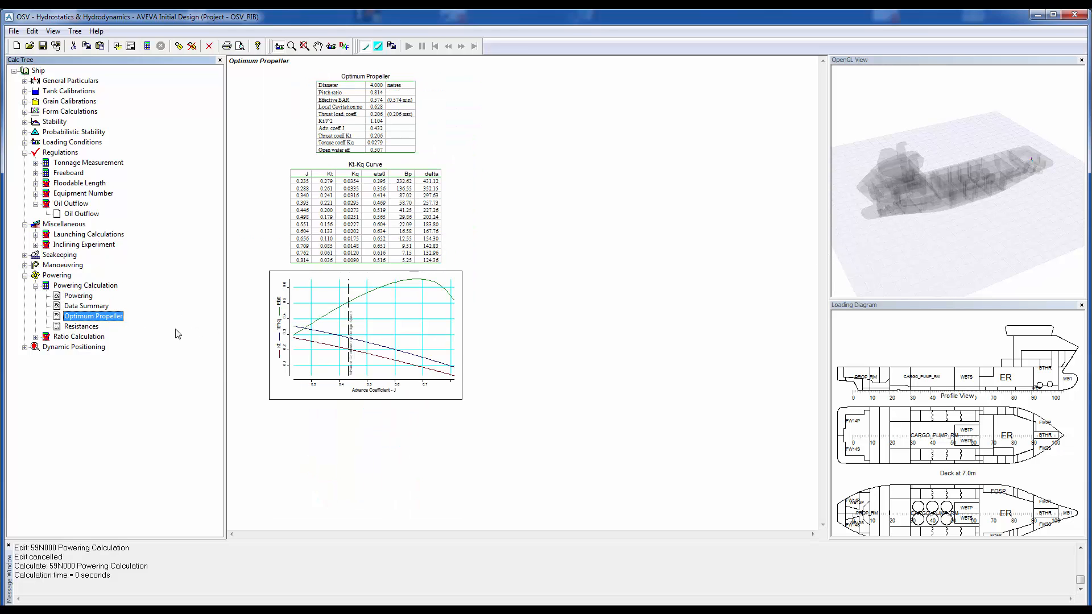
pyautogui.click(85, 326)
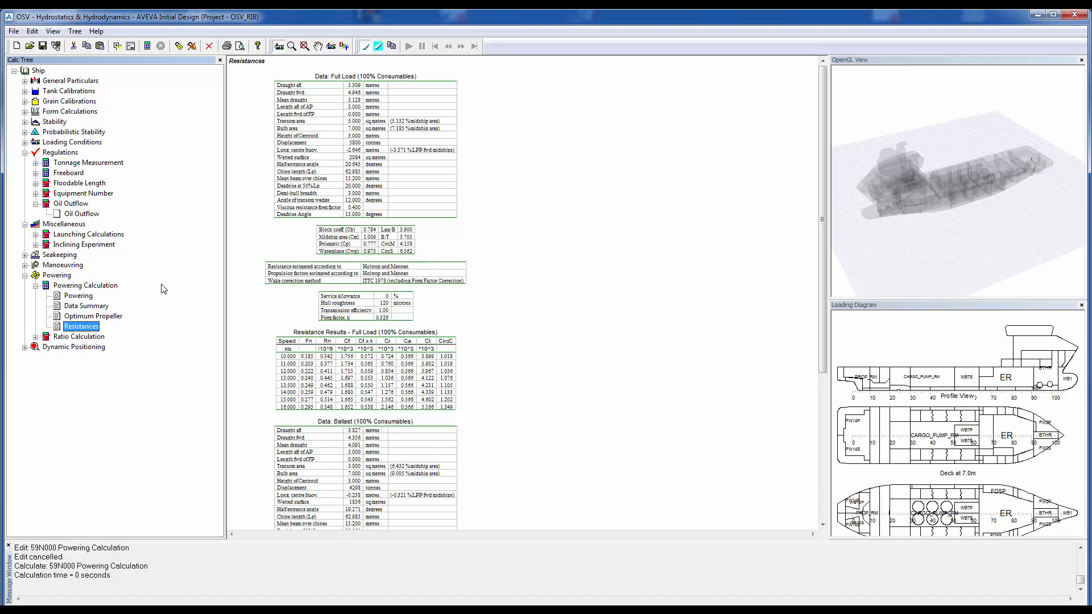
# Collapse the Powering branch, and look through the propeller data, hydrodynamic derivatives and general data of Manoeuvring Calculations
pyautogui.click(25, 276)
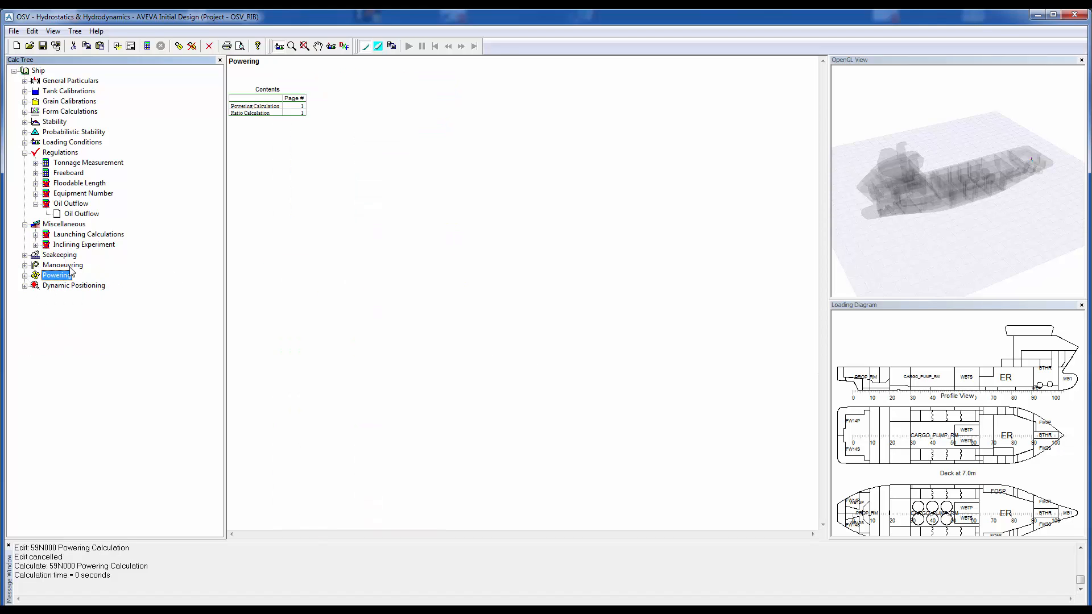
pyautogui.click(26, 265)
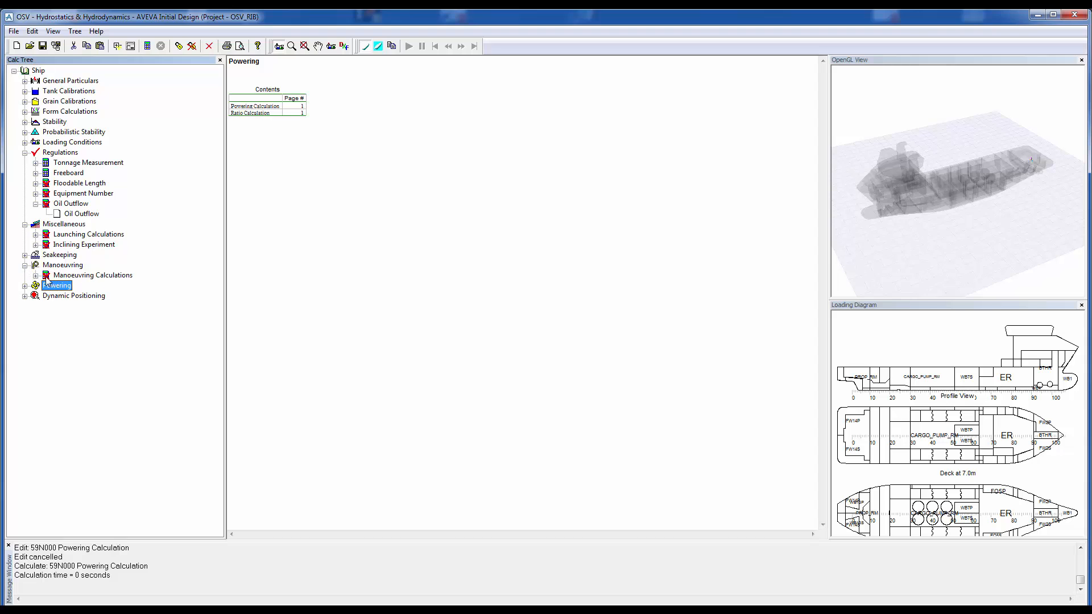
pyautogui.click(86, 275)
pyautogui.rightClick(85, 277)
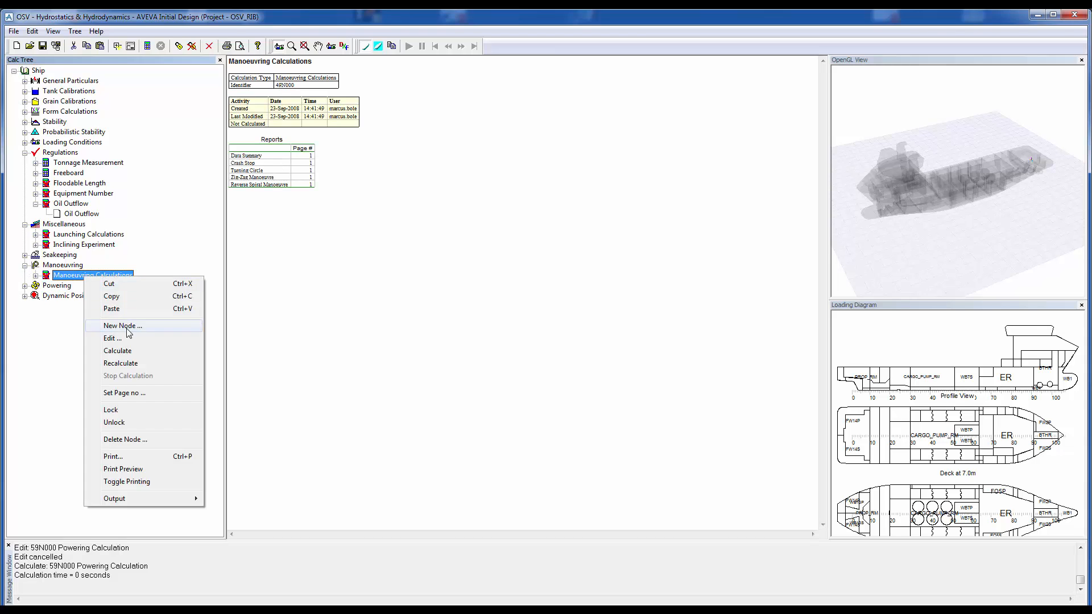
pyautogui.click(129, 331)
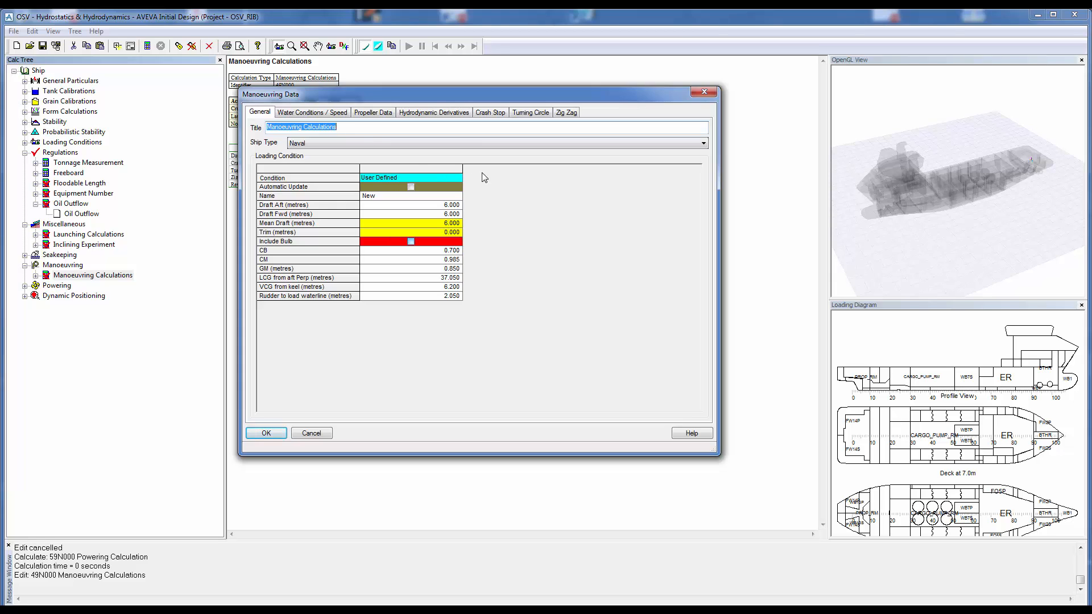
pyautogui.click(438, 112)
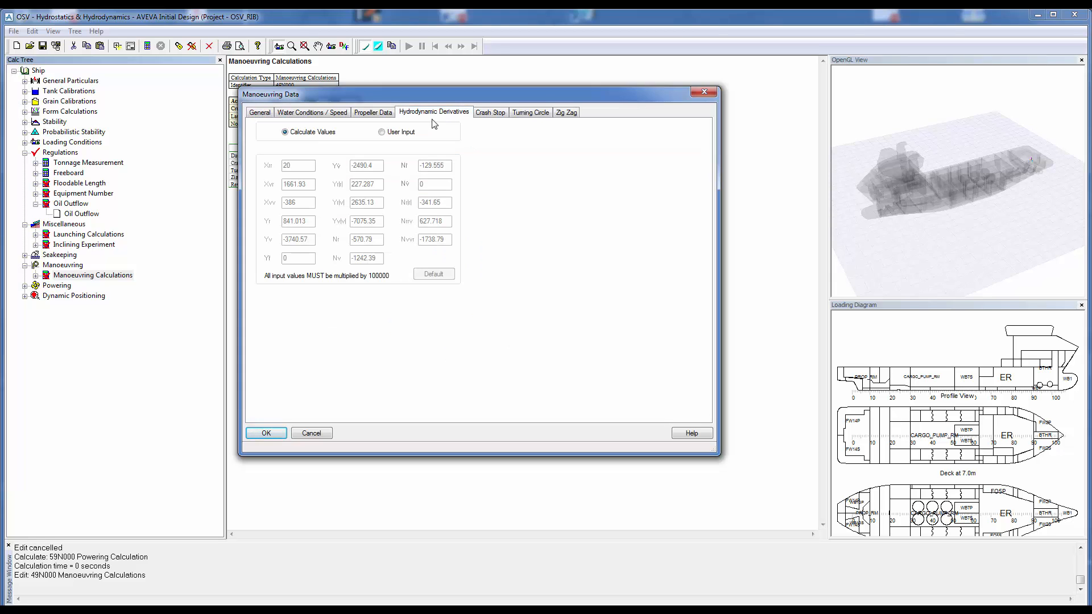
pyautogui.click(377, 112)
pyautogui.click(437, 113)
pyautogui.click(260, 112)
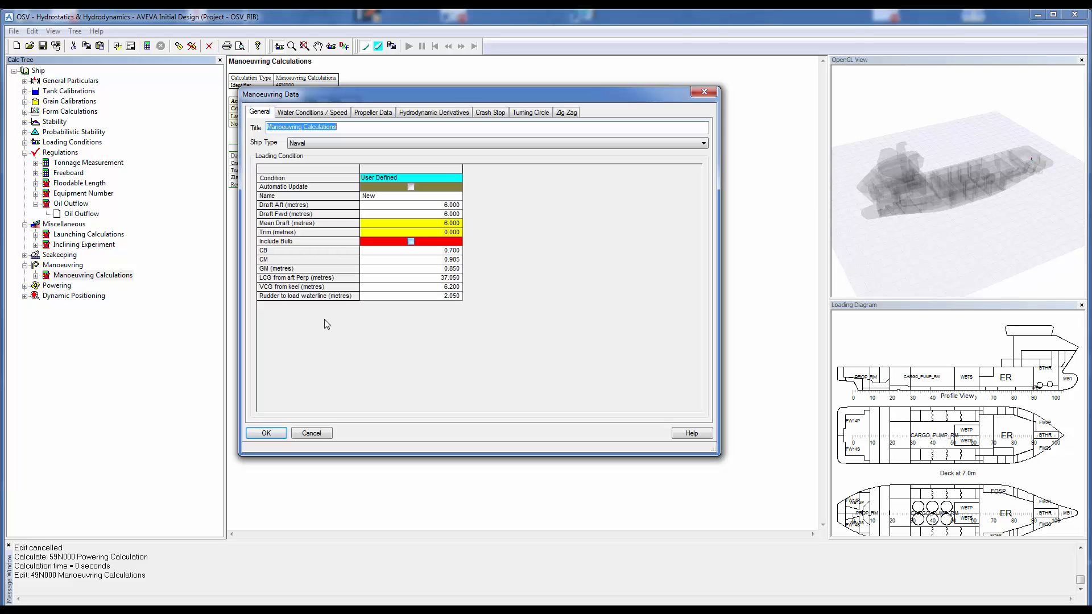
# Set the manoeuvring loading condition to P9O000 : Full Load (100% Consumables) and run Manoeuvring Calculations
pyautogui.click(458, 178)
pyautogui.click(458, 179)
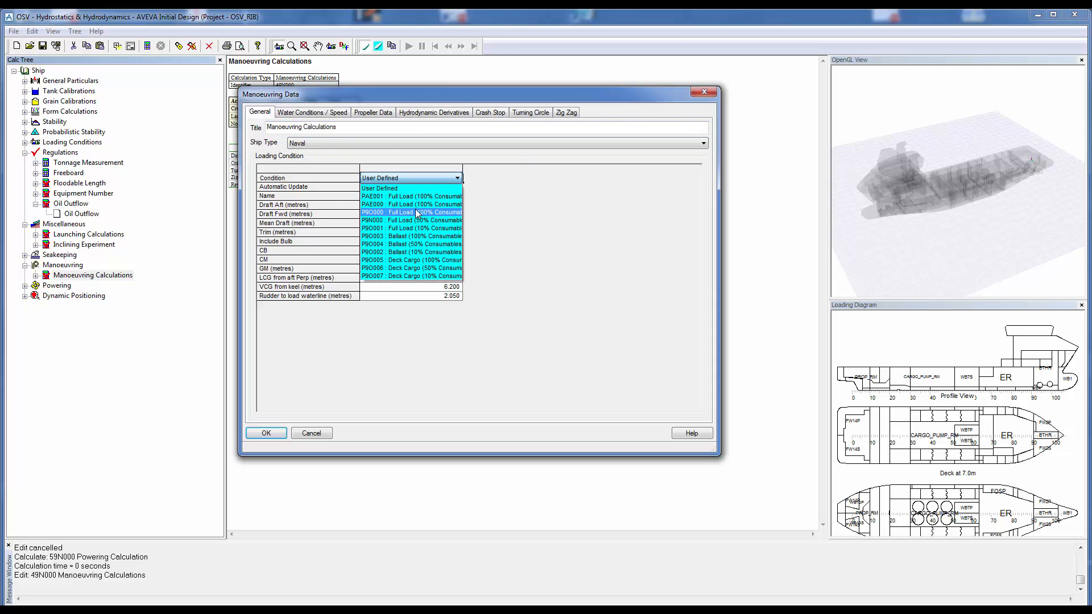
pyautogui.click(404, 213)
pyautogui.click(266, 433)
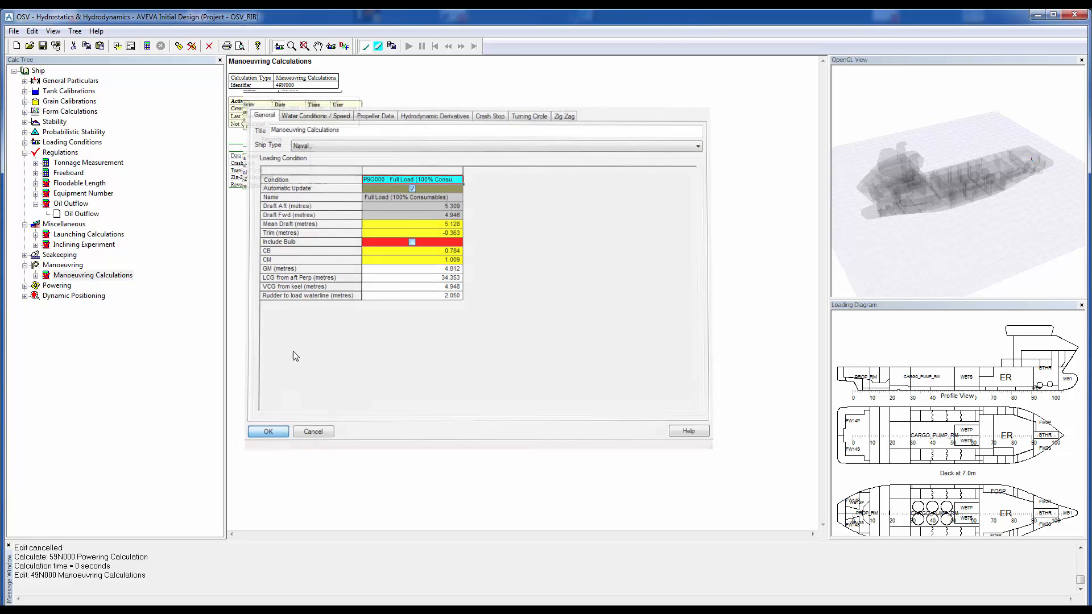
pyautogui.rightClick(100, 277)
pyautogui.click(140, 352)
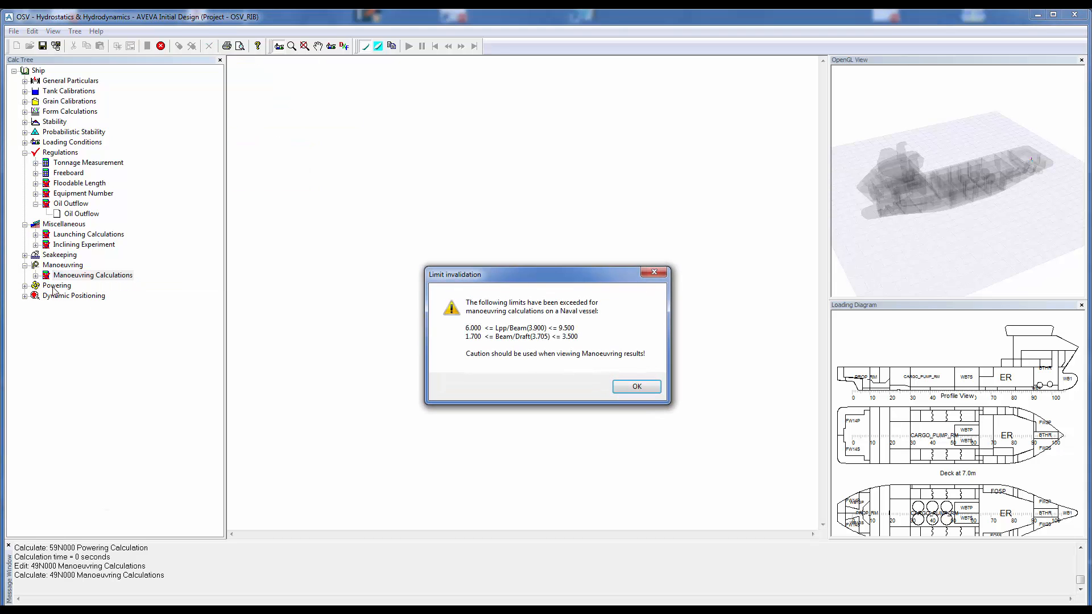
pyautogui.click(634, 386)
# Change the ship type of Manoeuvring Calculations to Merchant
pyautogui.rightClick(79, 274)
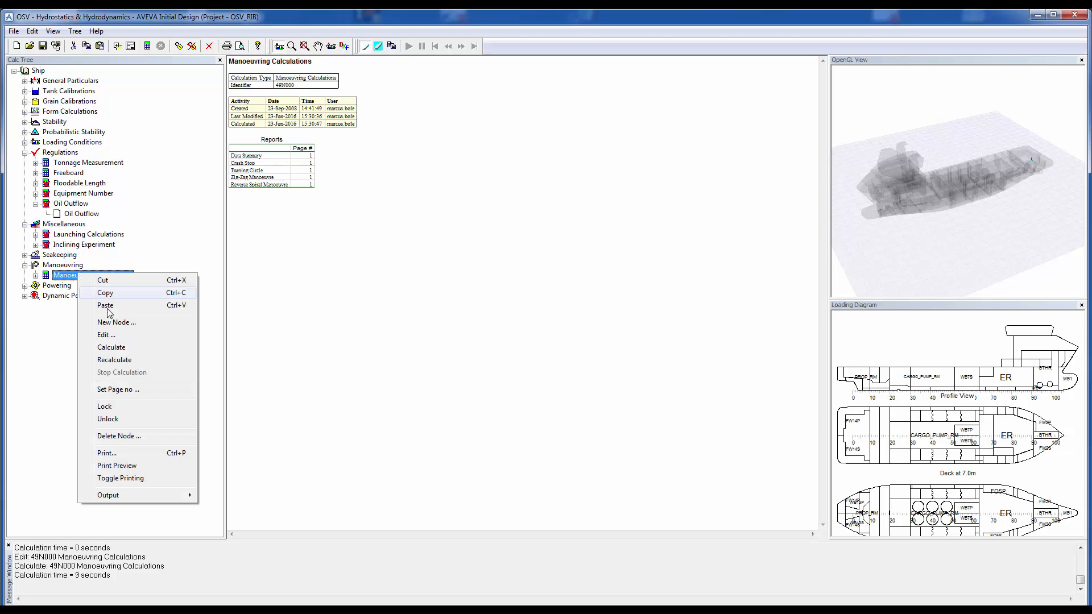
pyautogui.click(106, 335)
pyautogui.click(332, 147)
pyautogui.click(326, 159)
pyautogui.click(322, 144)
pyautogui.click(322, 153)
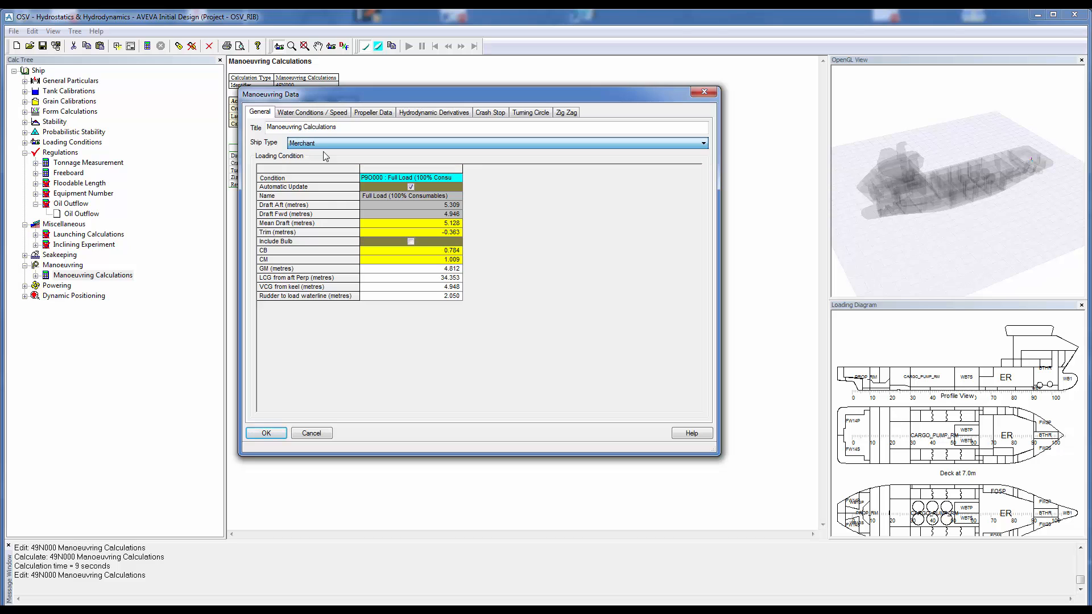
pyautogui.click(266, 434)
# Run Manoeuvring Calculations for the Merchant ship type, accepting the limit warning
pyautogui.rightClick(87, 277)
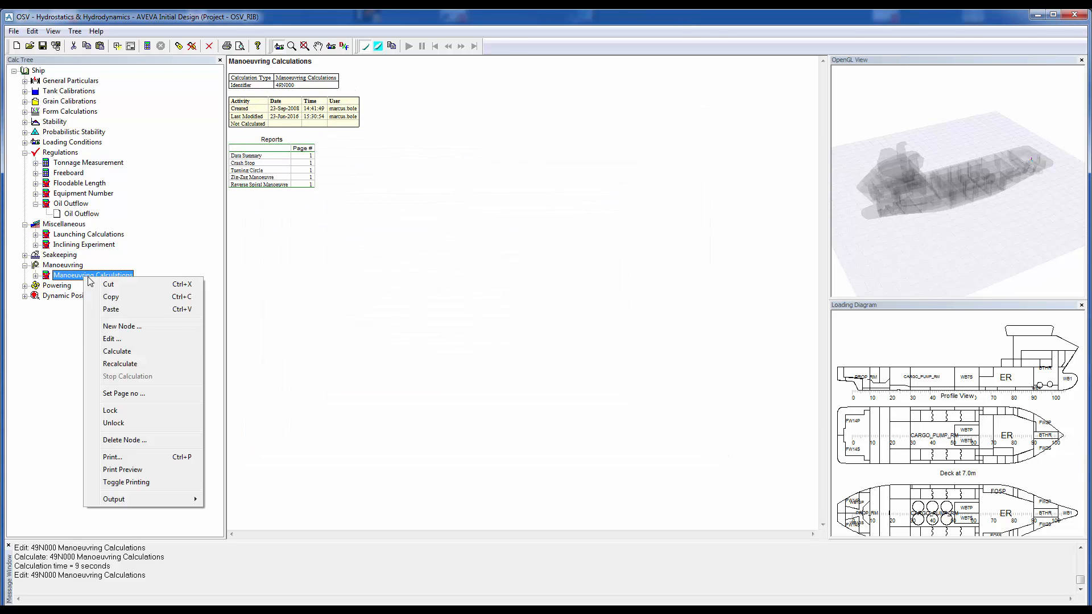
pyautogui.click(128, 351)
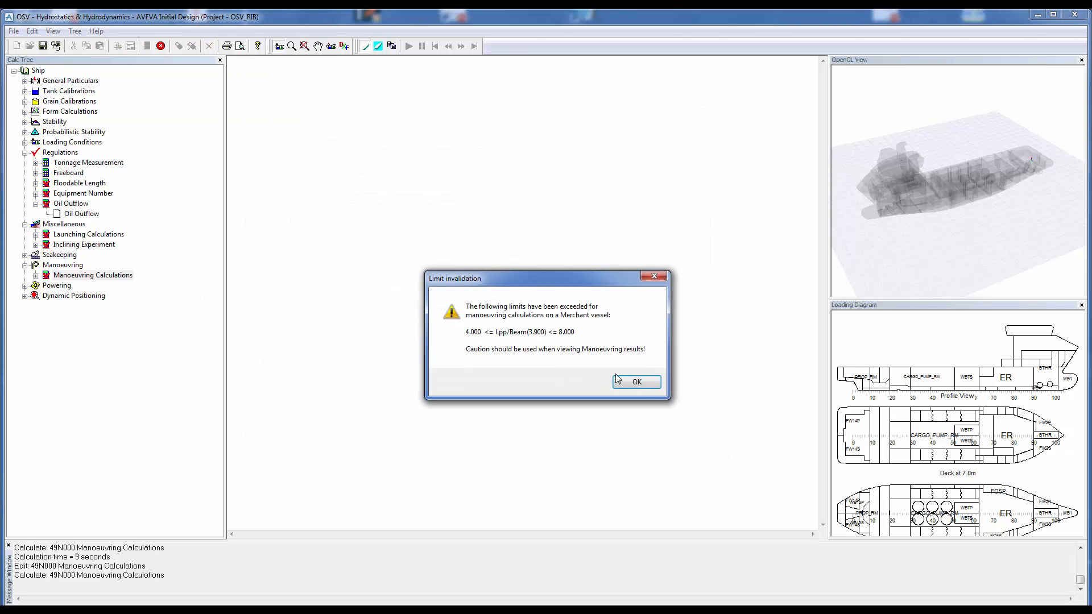
pyautogui.click(614, 380)
# Review the manoeuvring Data Summary, Crash Stop, Turning Circle, Zig-Zag Manoeuvre and Reverse Spiral Manoeuvre reports, including their graphs
pyautogui.click(36, 275)
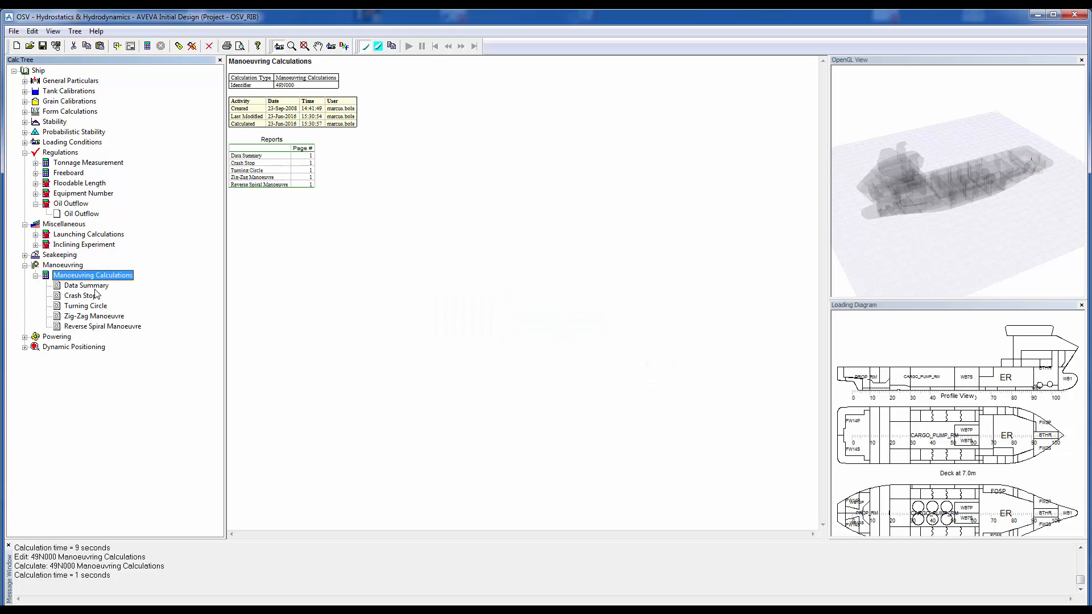
pyautogui.click(91, 285)
pyautogui.click(85, 297)
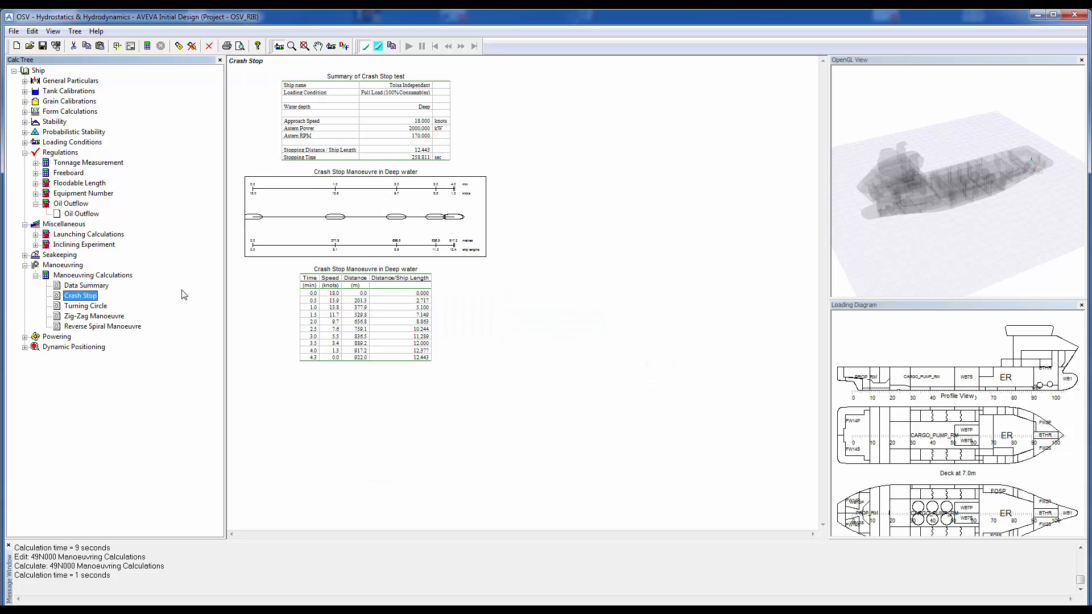
pyautogui.click(85, 306)
pyautogui.moveTo(822, 215); pyautogui.dragTo(818, 421)
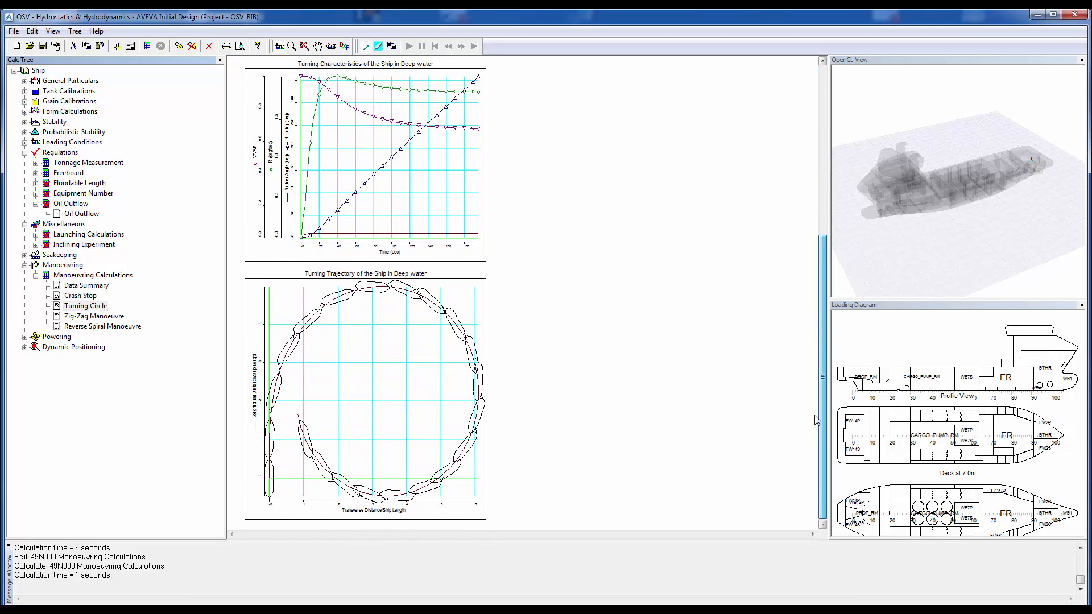
pyautogui.click(109, 317)
pyautogui.moveTo(823, 183); pyautogui.dragTo(797, 350)
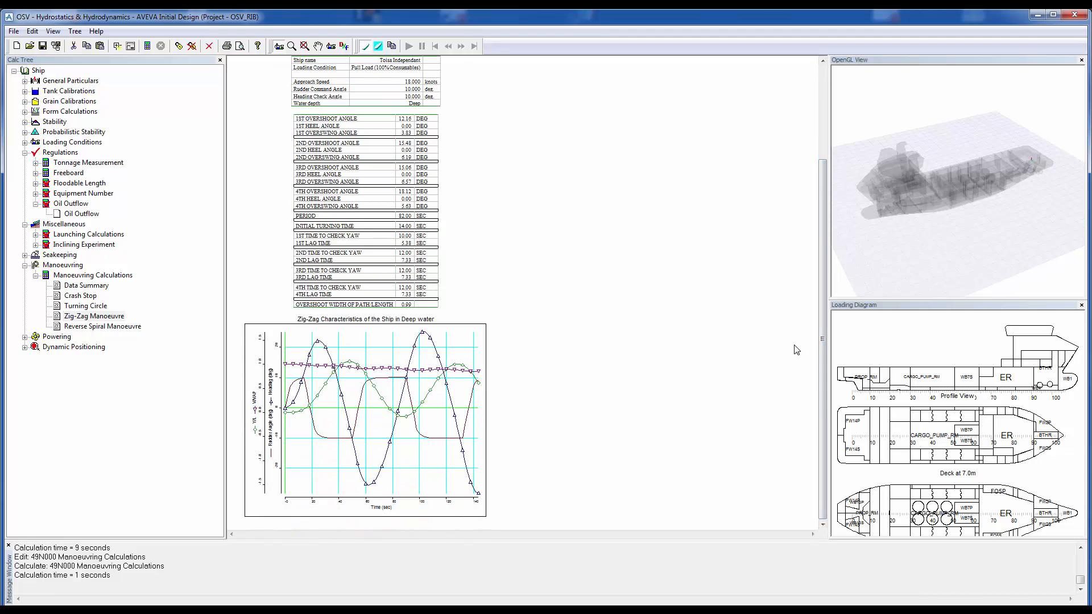
pyautogui.click(129, 328)
pyautogui.moveTo(825, 231); pyautogui.dragTo(677, 397)
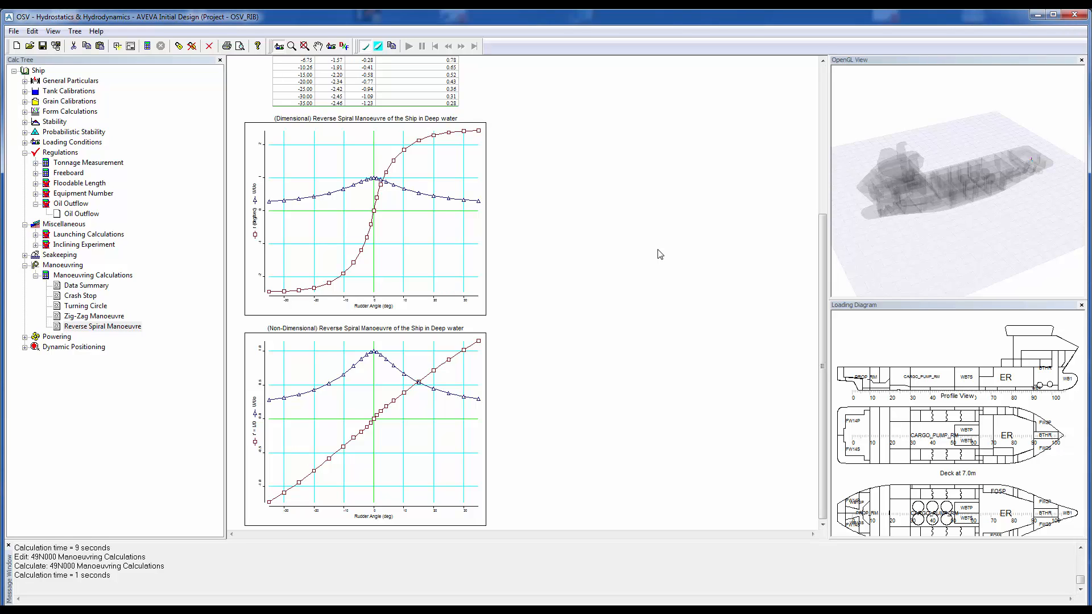
# Collapse the Manoeuvring branch, and look through the general, loading condition and hydrodynamics data of Seakeeping Calculations without changing them
pyautogui.click(25, 265)
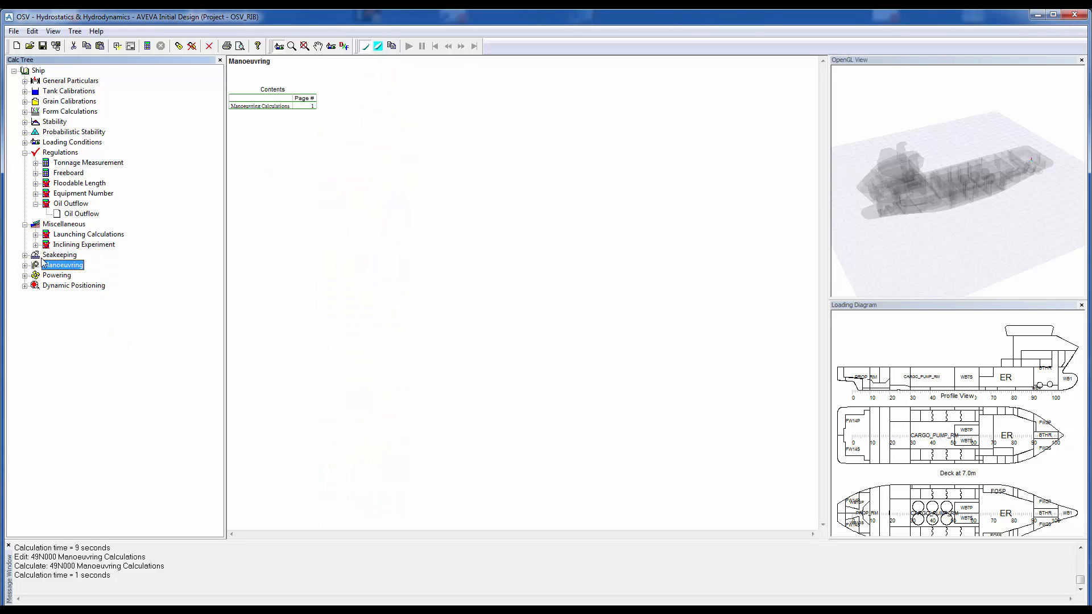
pyautogui.click(25, 255)
pyautogui.click(74, 265)
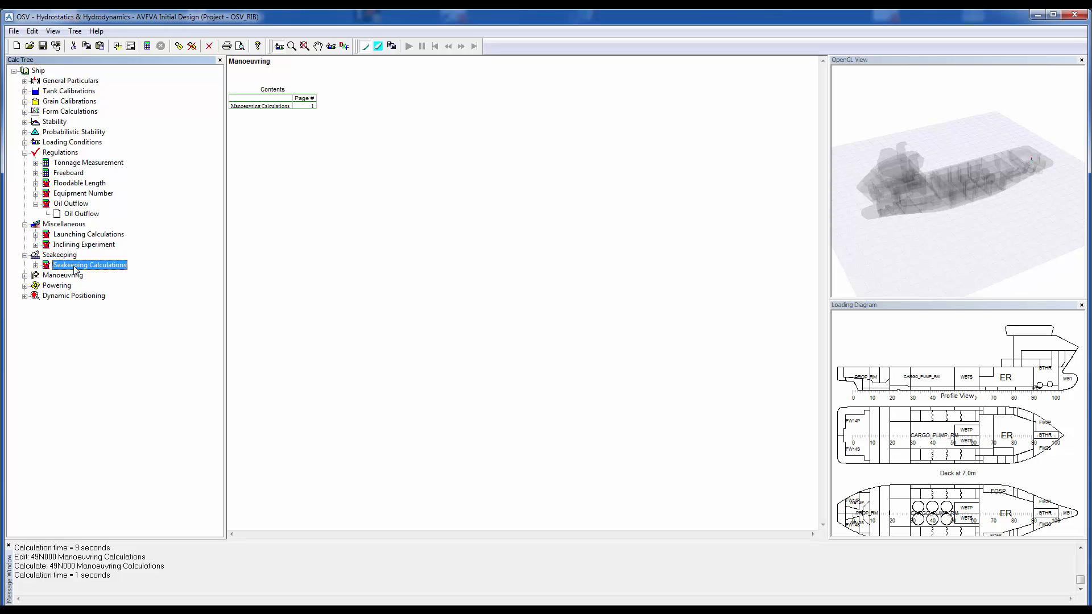
pyautogui.rightClick(74, 267)
pyautogui.click(111, 328)
pyautogui.moveTo(168, 60); pyautogui.dragTo(291, 122)
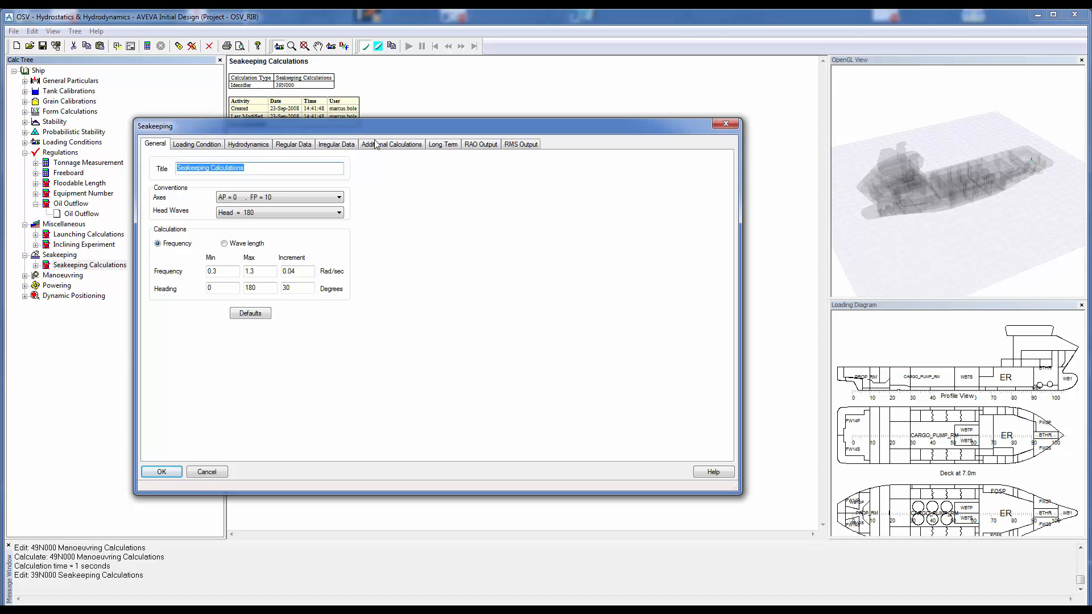
pyautogui.click(199, 145)
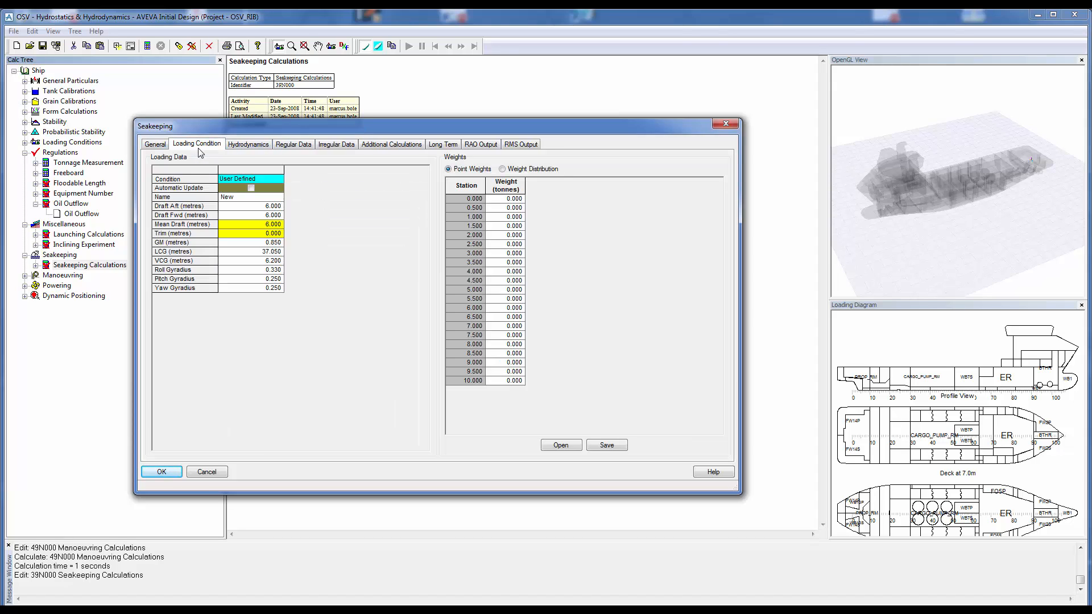
pyautogui.click(250, 145)
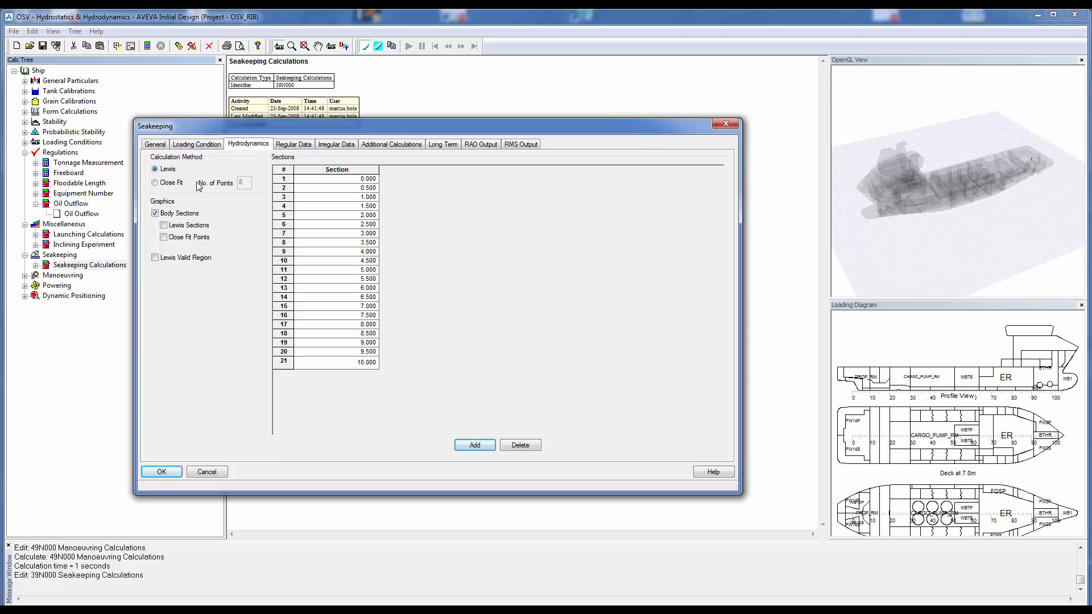
pyautogui.click(207, 472)
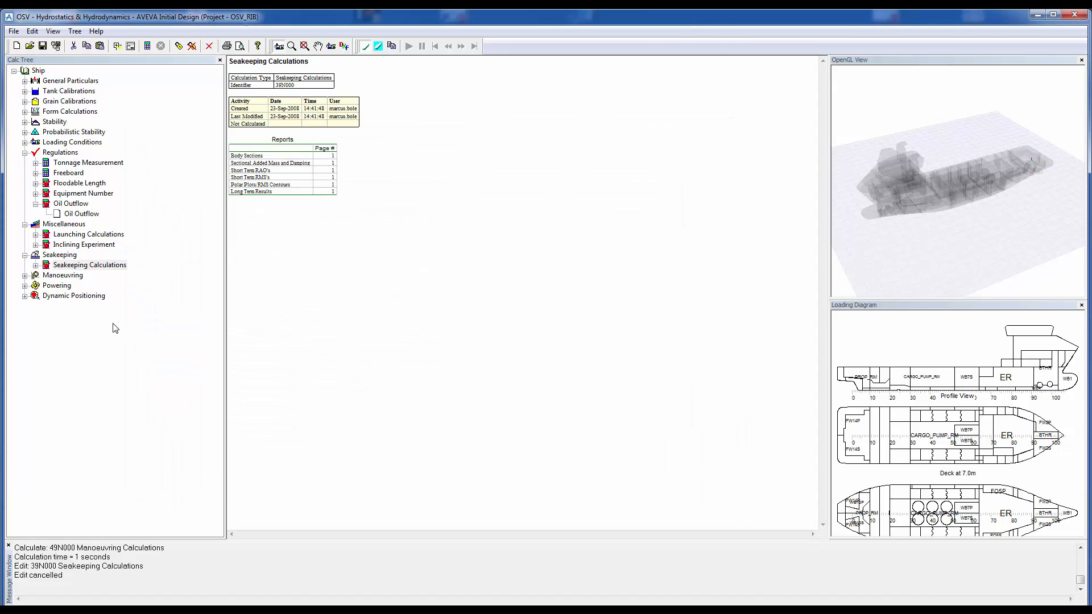
# Expand the Dynamic Positioning branch and examine the general data of Dynamic Positioning Calculations without changing it
pyautogui.click(25, 296)
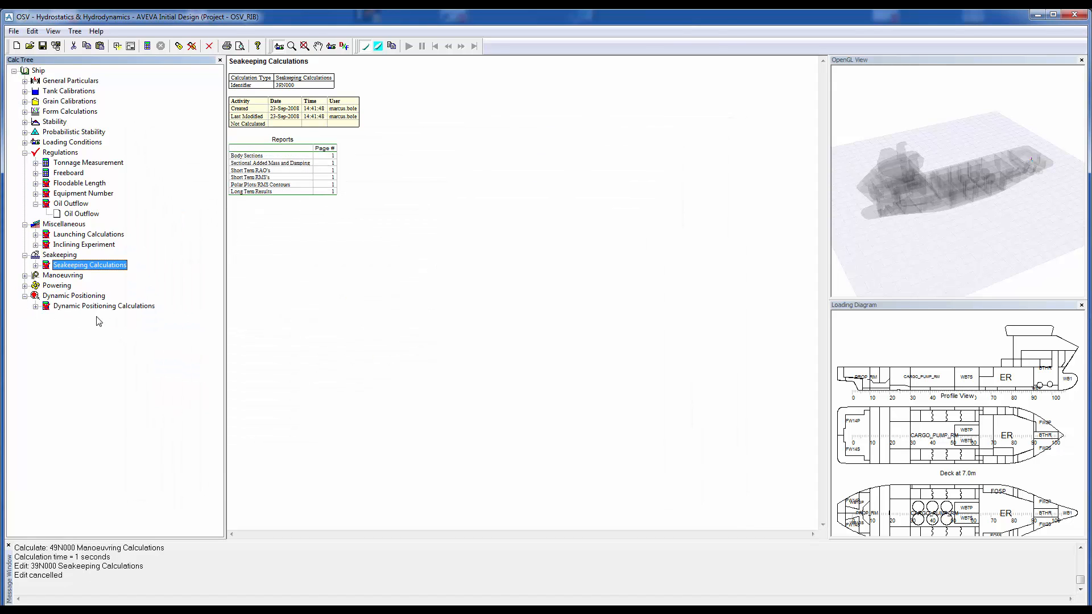
pyautogui.click(91, 307)
pyautogui.rightClick(91, 306)
pyautogui.click(108, 366)
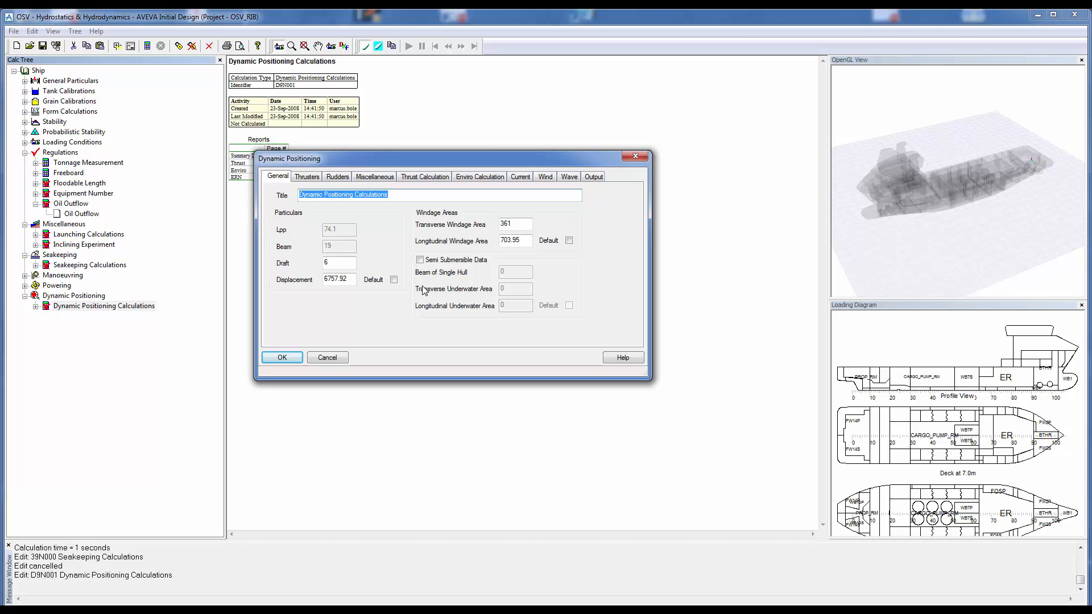
pyautogui.click(327, 357)
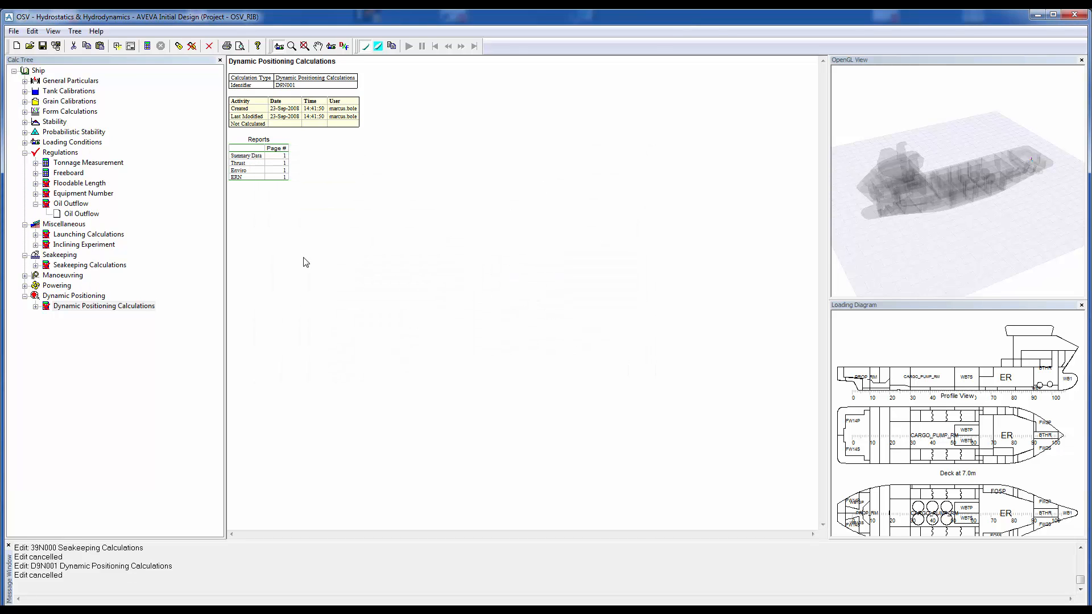